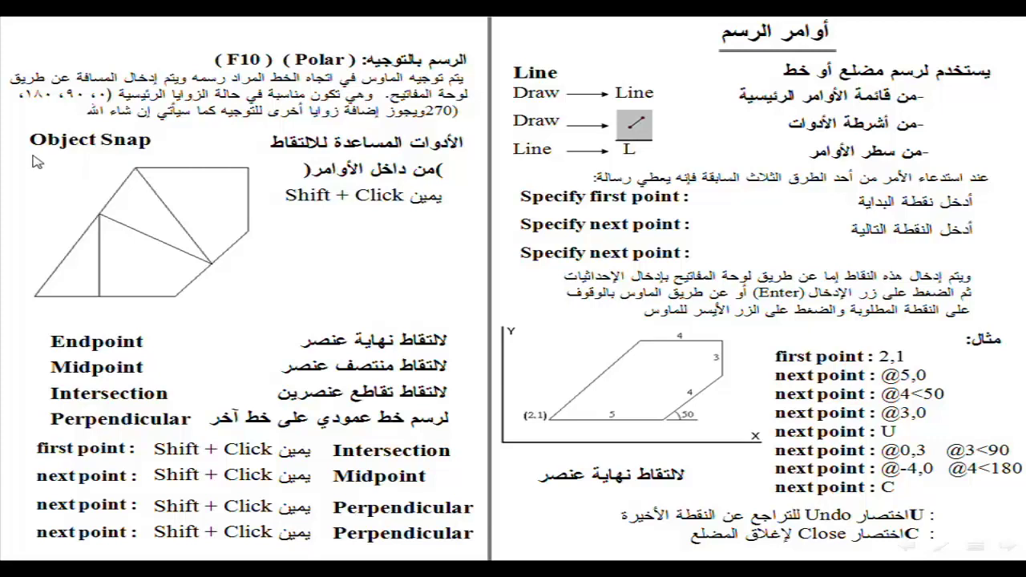
# Step: Underline Object Snap, Endpoint, Midpoint, Intersection and Perpendicular in red ink, then advance a slide
pyautogui.moveTo(32, 155); pyautogui.dragTo(134, 147)
pyautogui.moveTo(51, 351); pyautogui.dragTo(145, 350)
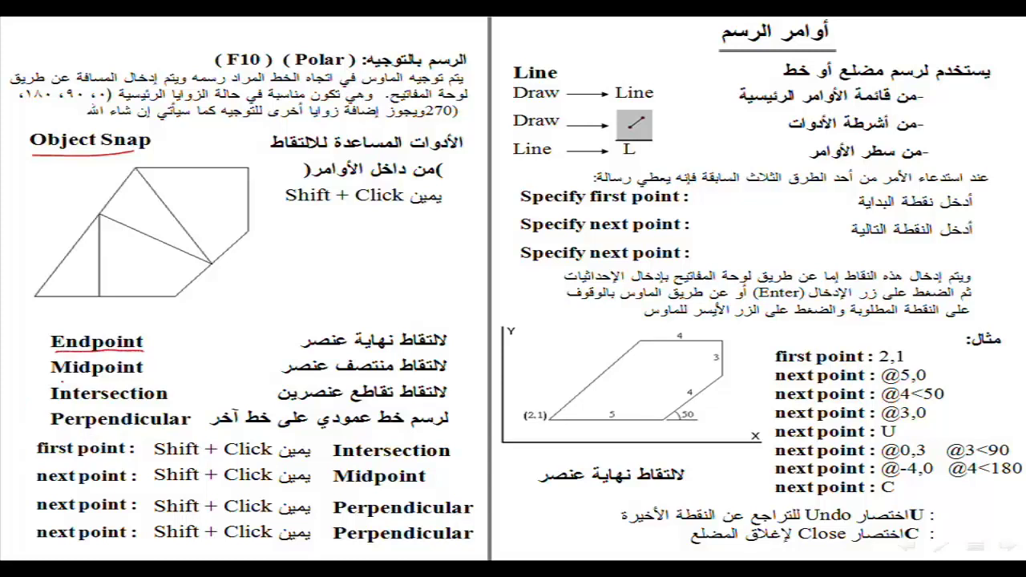
pyautogui.moveTo(51, 378); pyautogui.dragTo(143, 377)
pyautogui.moveTo(52, 405); pyautogui.dragTo(166, 404)
pyautogui.moveTo(52, 433); pyautogui.dragTo(190, 423)
pyautogui.press('Right')
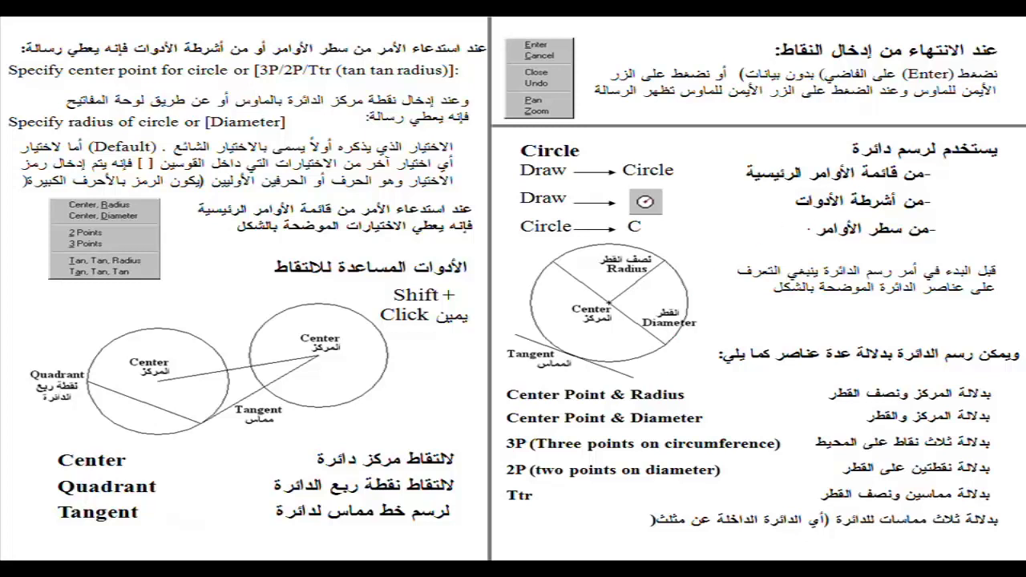
# Step: Draw a red underline beneath the Circle slide's Arabic heading, then move on to the next slide
pyautogui.moveTo(850, 164); pyautogui.dragTo(896, 161)
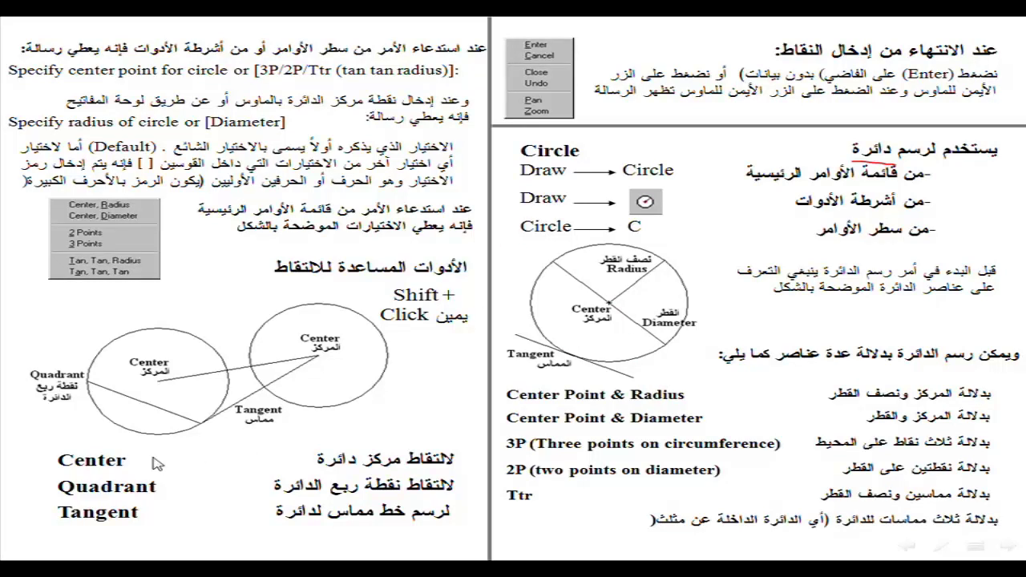
pyautogui.click(124, 532)
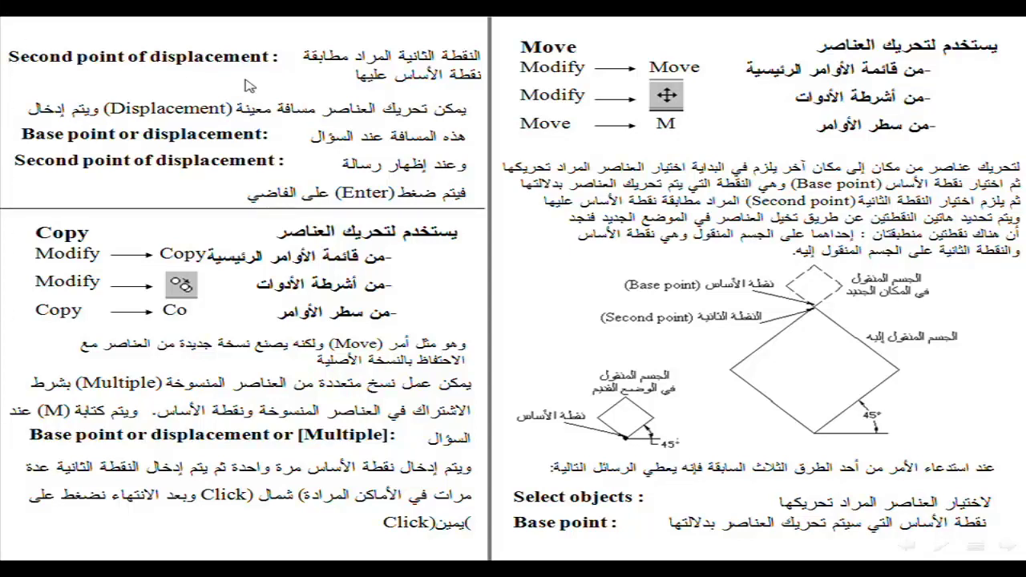
# Step: Underline the Move heading, both Modify lines and the word Move in red, plus a curved stroke
pyautogui.moveTo(510, 59); pyautogui.dragTo(587, 53)
pyautogui.moveTo(542, 78); pyautogui.dragTo(581, 79)
pyautogui.moveTo(651, 76); pyautogui.dragTo(703, 77)
pyautogui.moveTo(526, 103); pyautogui.dragTo(589, 99)
pyautogui.moveTo(646, 117)
pyautogui.mouseDown()
pyautogui.moveTo(678, 116)
pyautogui.moveTo(662, 202)
pyautogui.moveTo(674, 186)
pyautogui.mouseUp()
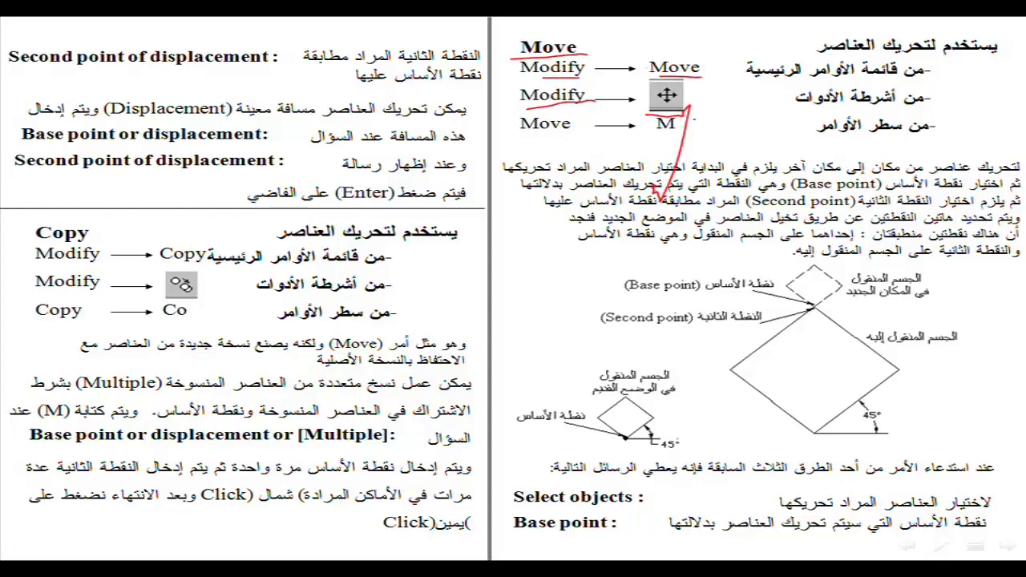
# Step: Erase all ink, then circle the Move icon and underline its M shortcut
pyautogui.press('e')
pyautogui.moveTo(687, 85)
pyautogui.mouseDown()
pyautogui.moveTo(640, 104)
pyautogui.moveTo(687, 91)
pyautogui.mouseUp()
pyautogui.moveTo(647, 131); pyautogui.dragTo(671, 136)
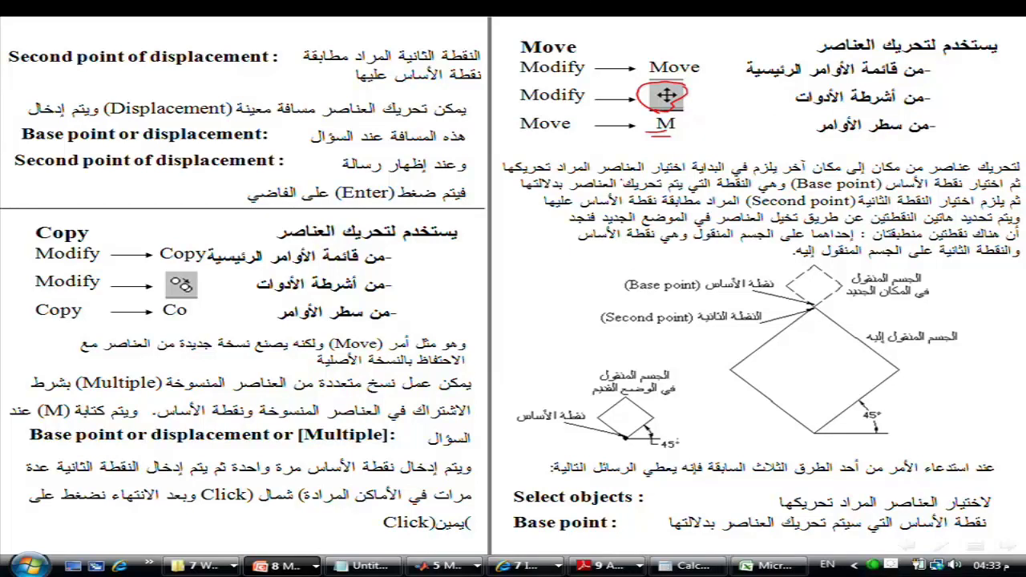
# Step: Close the acad2000 folder window and return to the slide show, advancing to the Array slide
pyautogui.click(602, 163)
pyautogui.click(595, 157)
pyautogui.press('Escape')
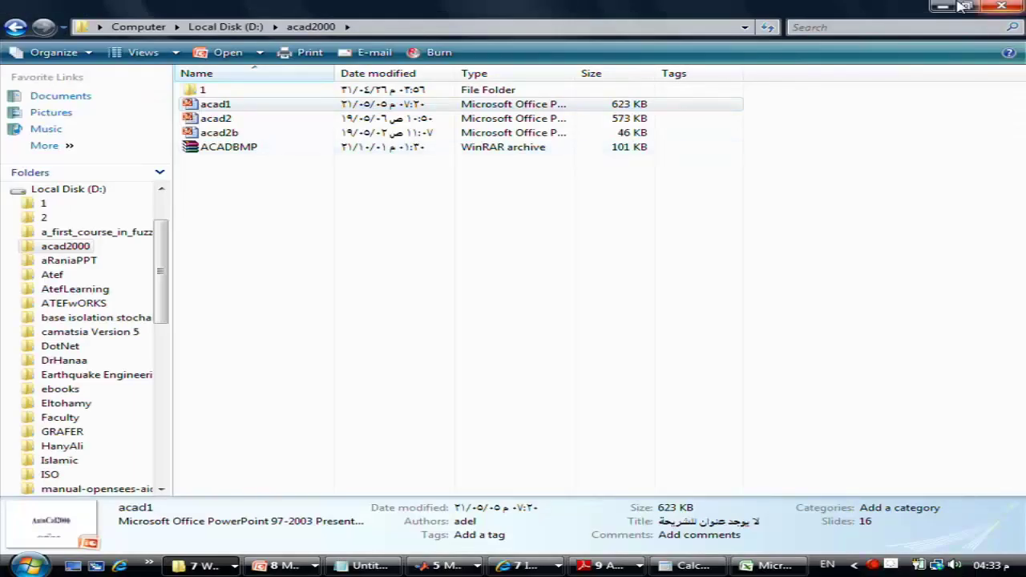
pyautogui.click(1012, 6)
pyautogui.click(946, 10)
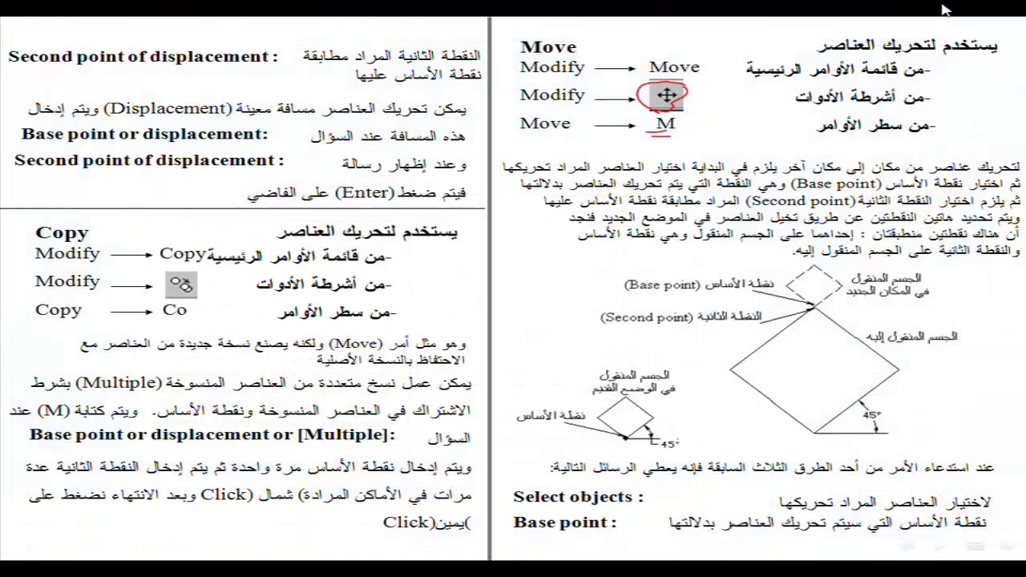
pyautogui.click(911, 30)
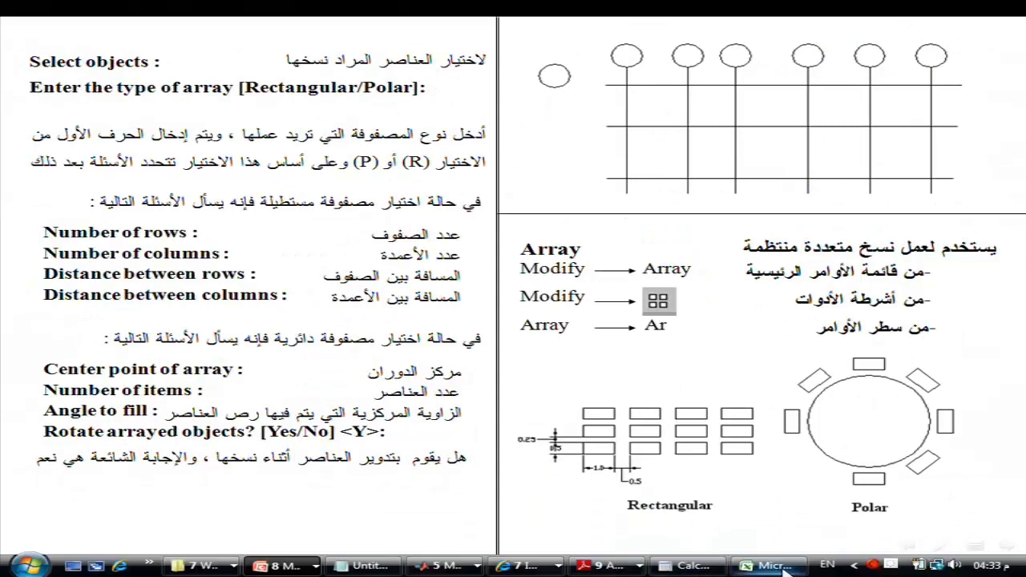
# Step: Advance to the Offset and Chamfer slide, end the show and answer the ink prompt
pyautogui.rightClick(818, 568)
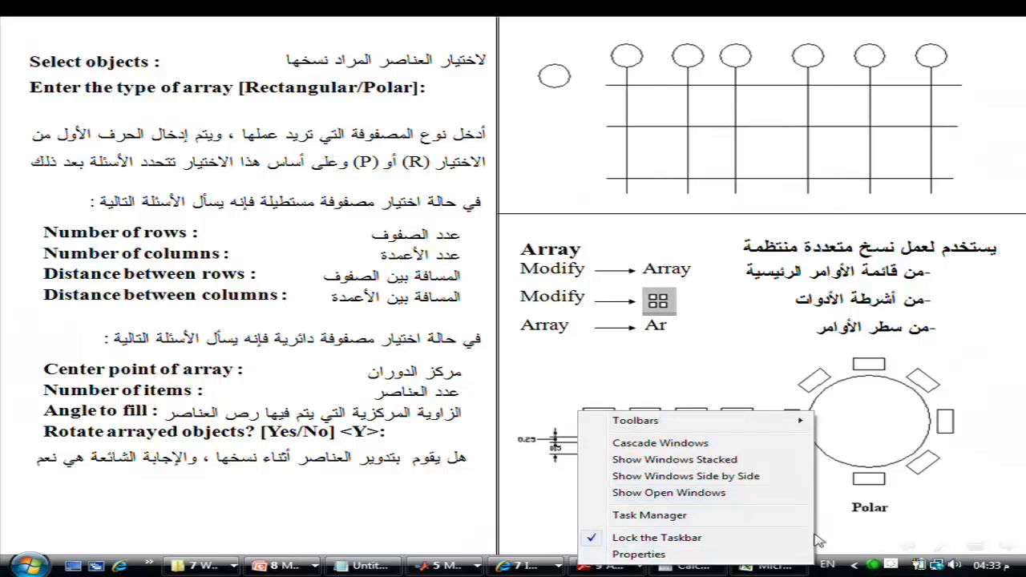
pyautogui.click(873, 565)
pyautogui.click(771, 83)
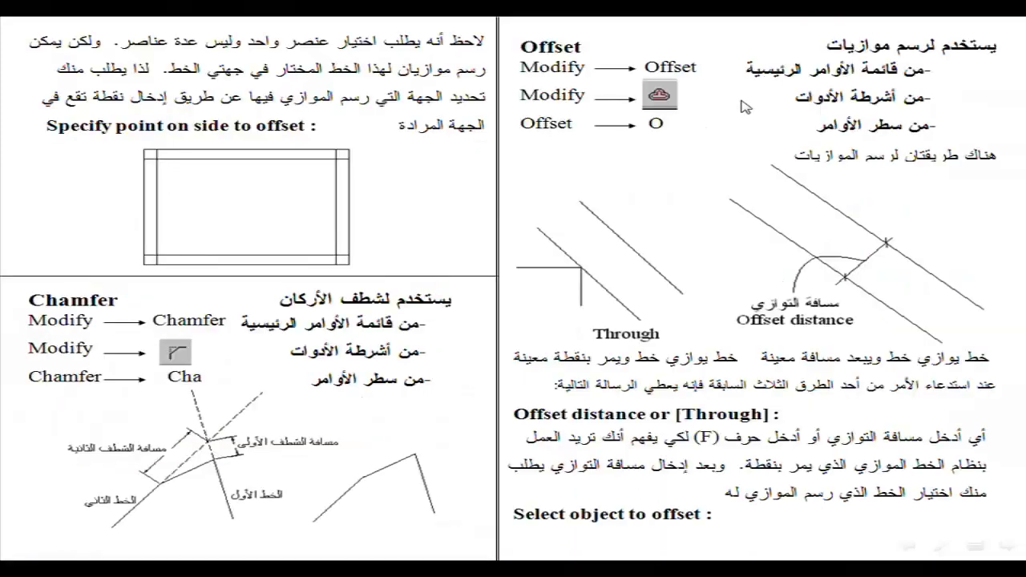
pyautogui.press('Escape')
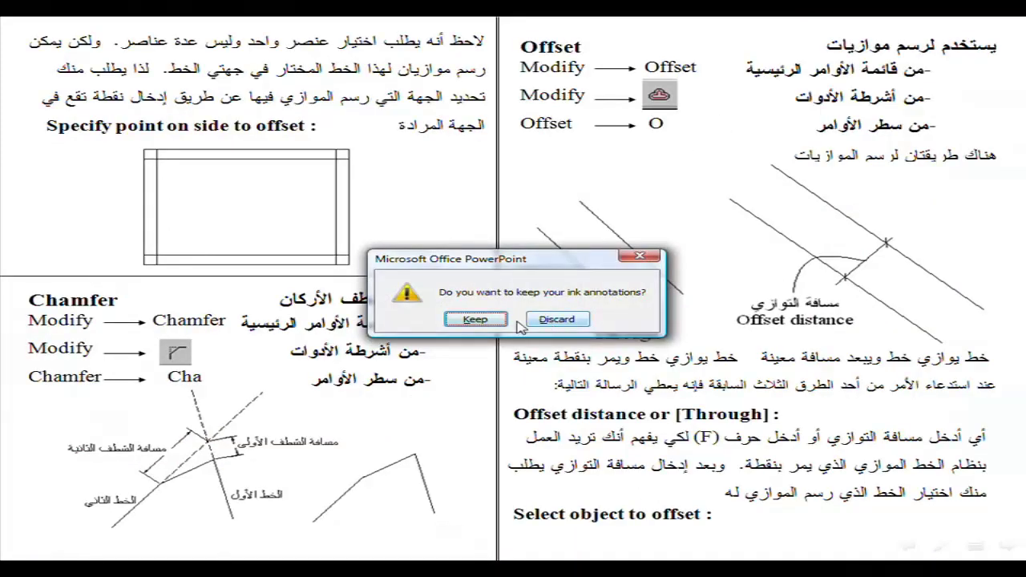
pyautogui.click(557, 319)
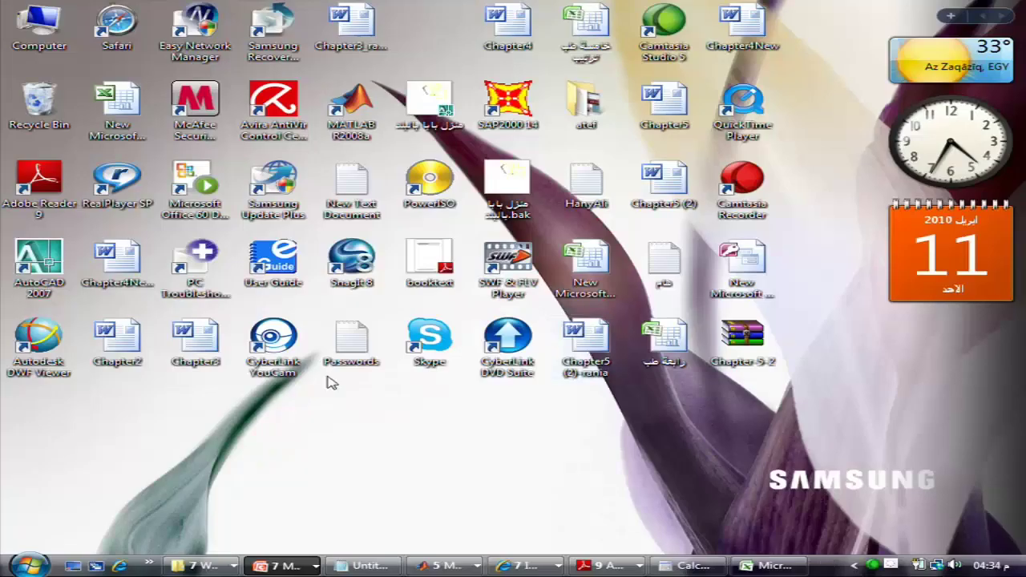
# Step: Launch AutoCAD 2007 from its desktop icon and bring acad1.ppt back to the front
pyautogui.doubleClick(38, 260)
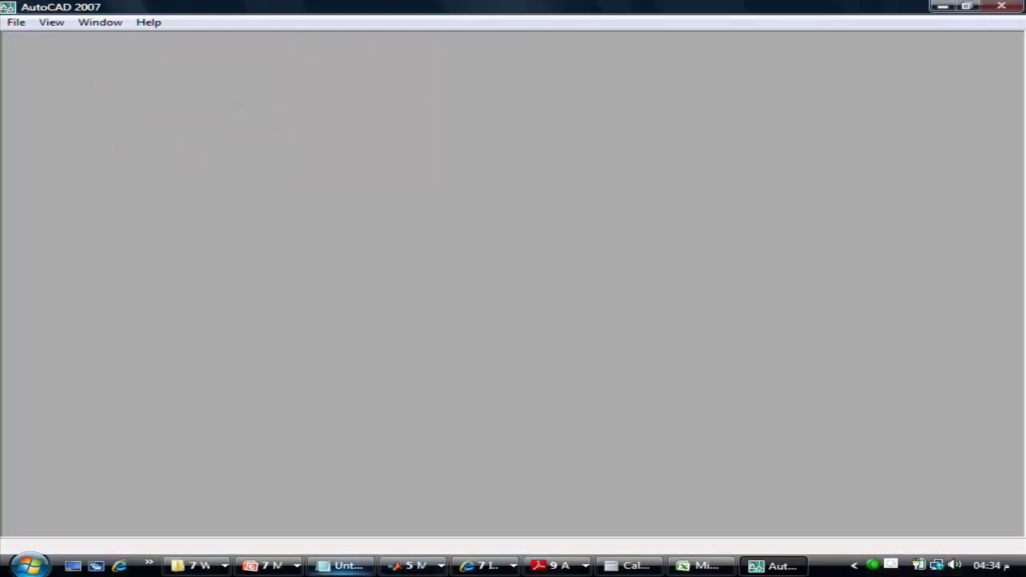
pyautogui.click(277, 566)
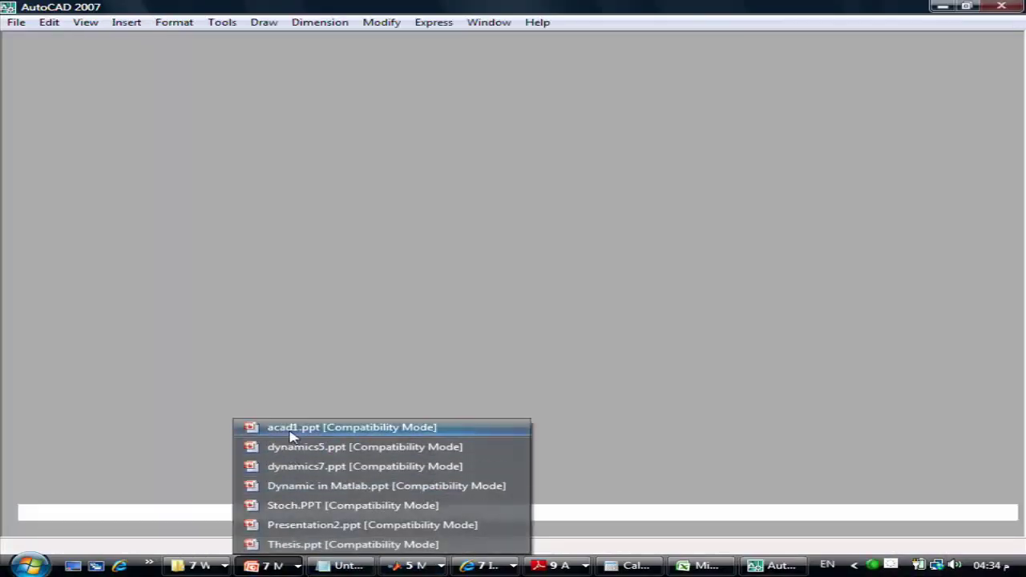
pyautogui.click(293, 429)
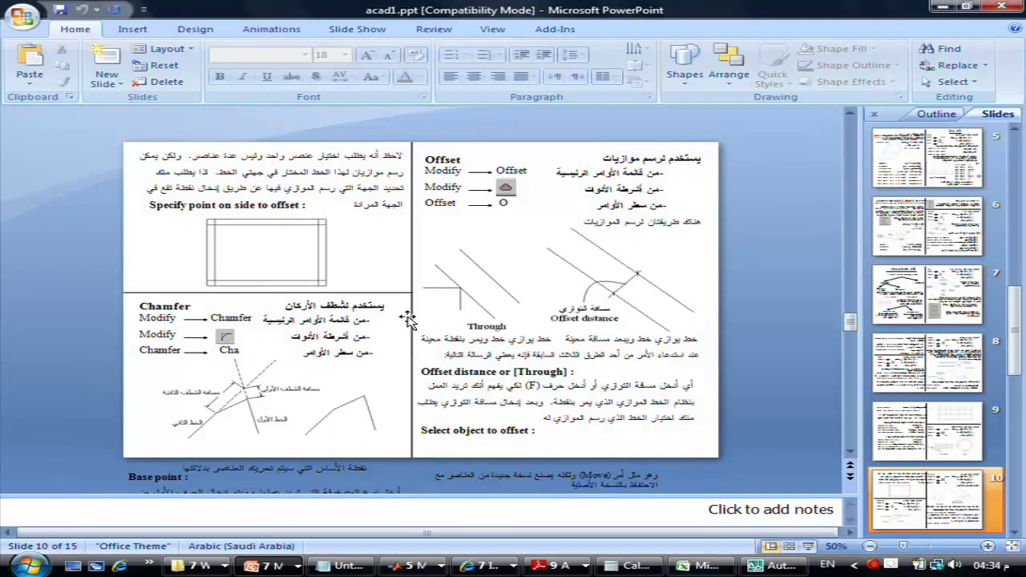
# Step: Show slide 8 full screen from the current slide, then switch to AutoCAD's blank Drawing1.dwg
pyautogui.scroll(2, 408, 319)
pyautogui.scroll(1, 408, 319)
pyautogui.scroll(-1, 408, 319)
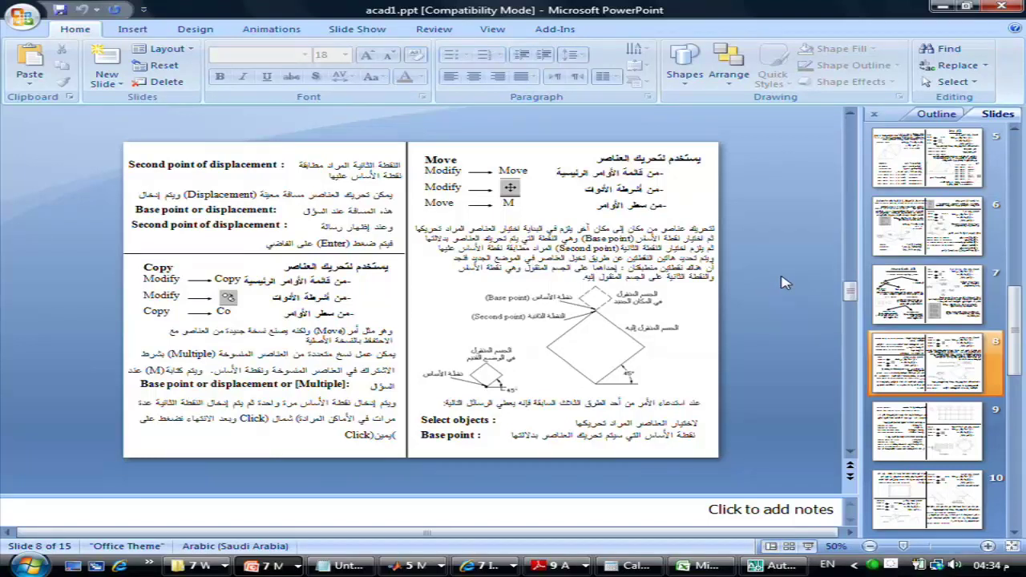
pyautogui.hotkey('shift', 'F5')
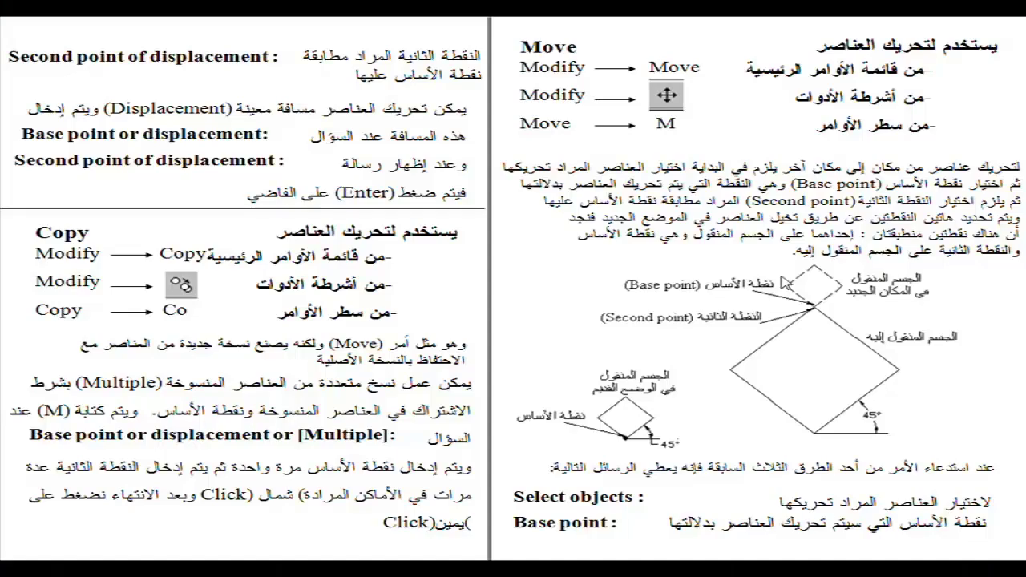
pyautogui.hotkey('alt', 'Tab')
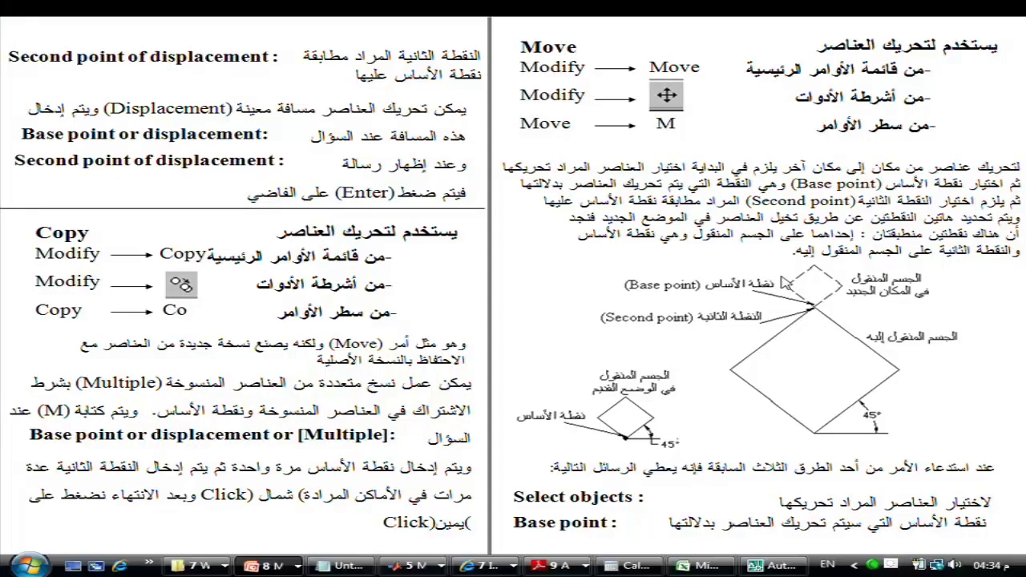
pyautogui.hotkey('alt', 'Tab')
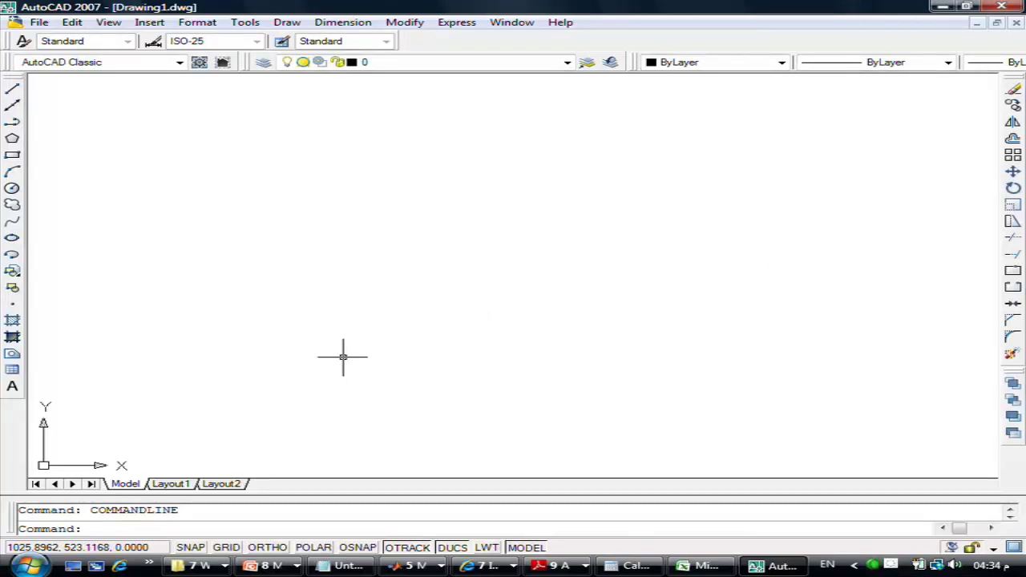
# Step: Draw a small closed diamond near the lower-left with LINE, closing it with C
pyautogui.write('l')
pyautogui.press('Return')
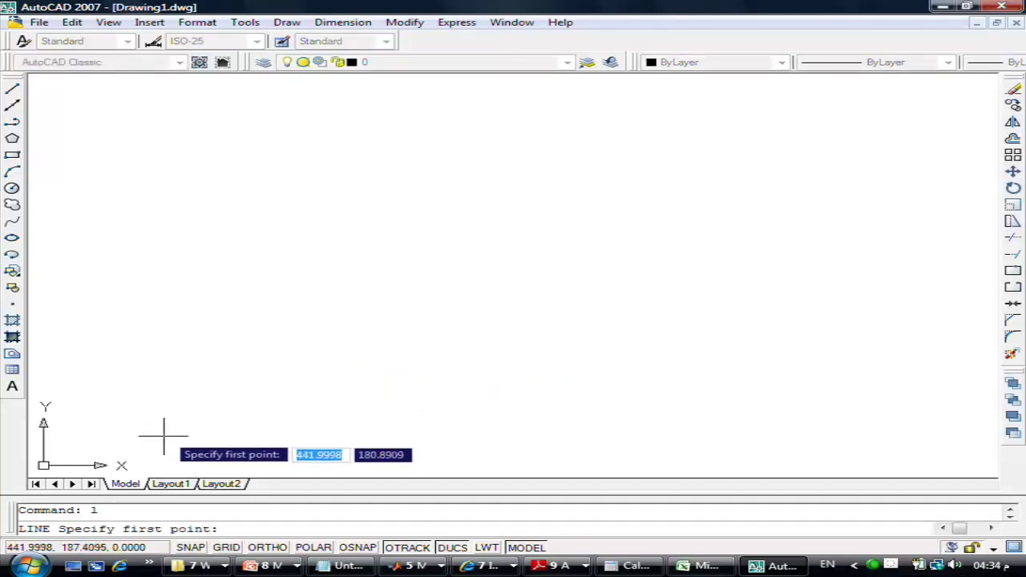
pyautogui.click(164, 435)
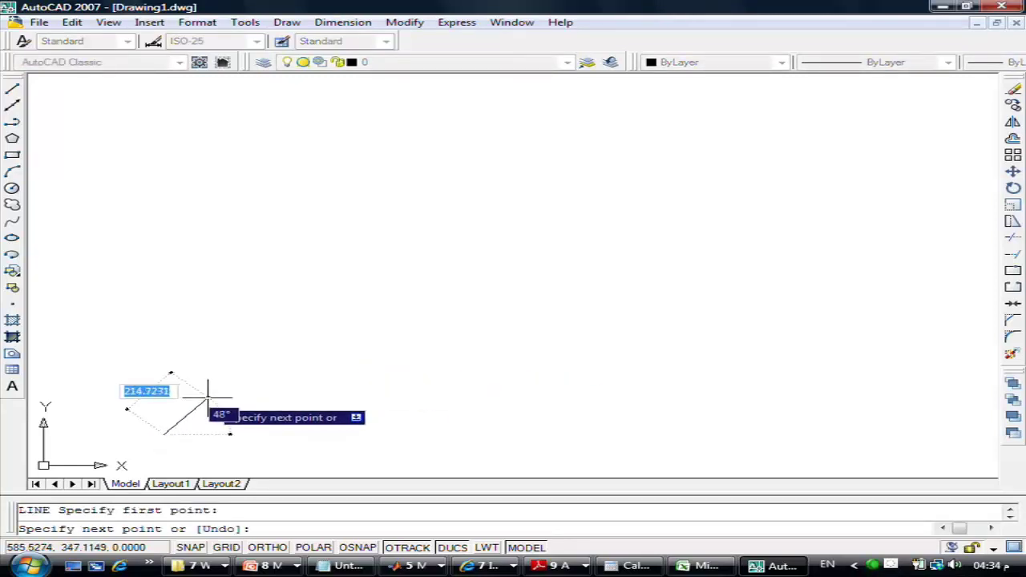
pyautogui.click(208, 394)
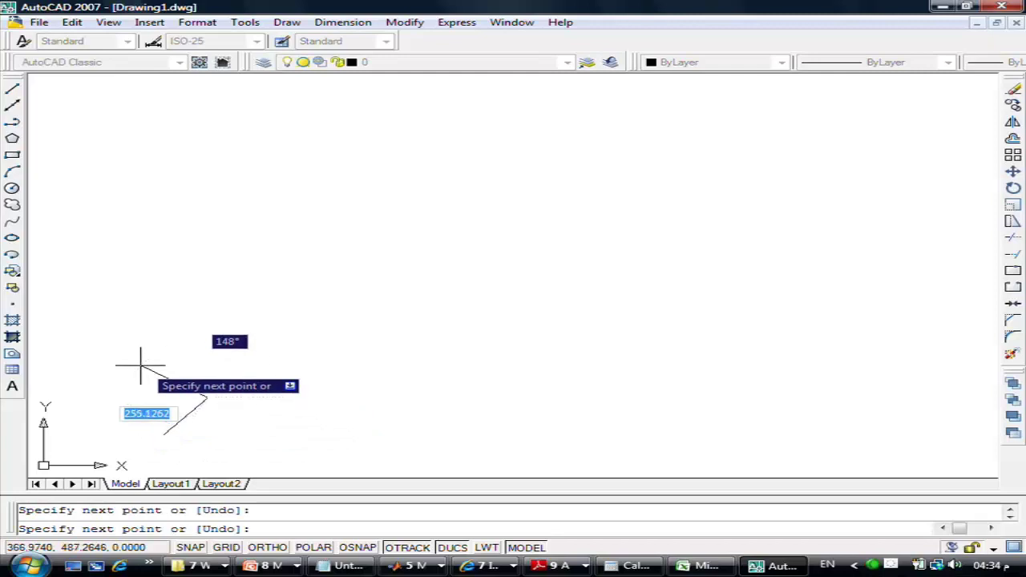
pyautogui.click(169, 363)
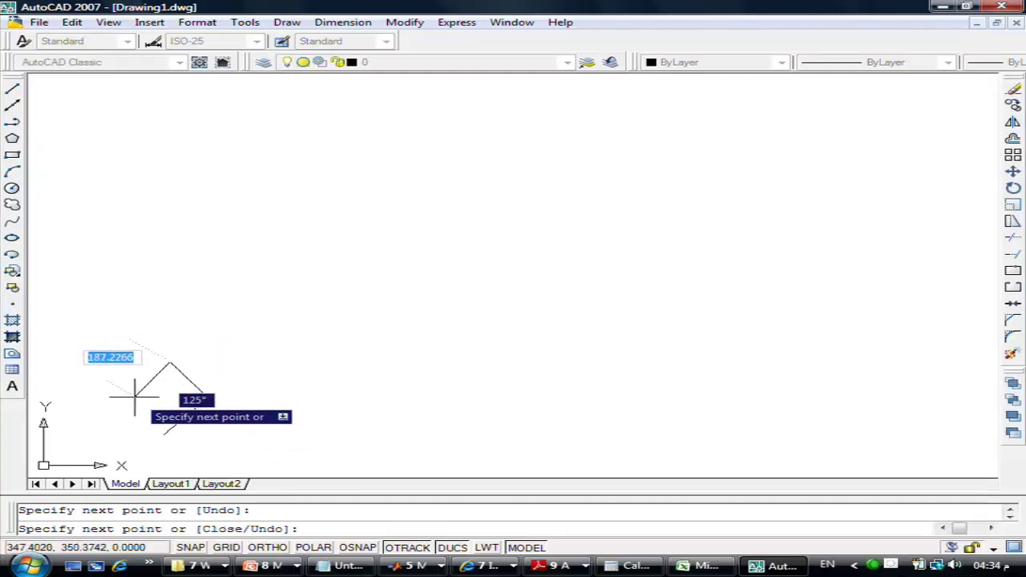
pyautogui.write('c')
pyautogui.press('Return')
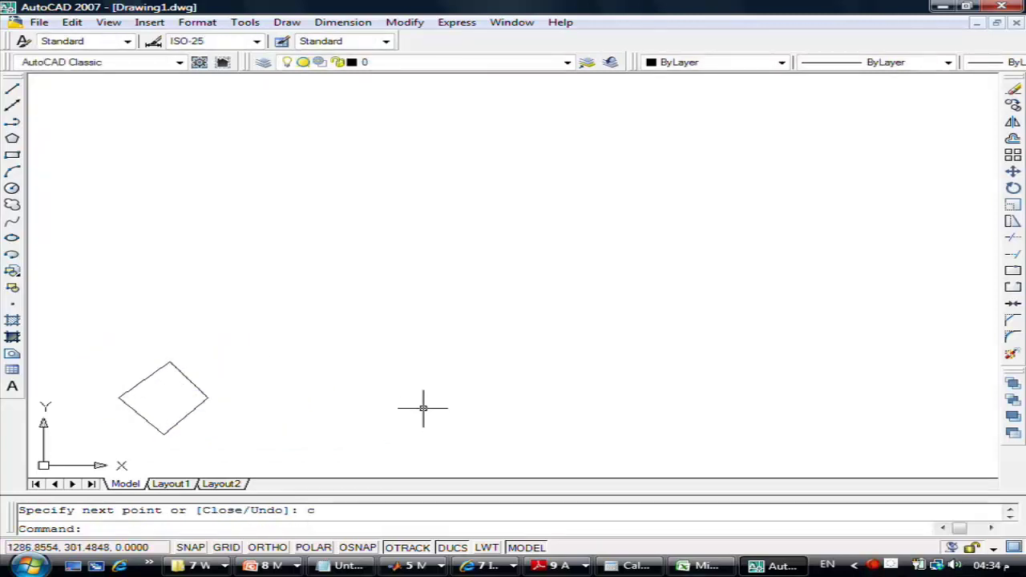
pyautogui.press('Return')
# Step: Draw a large tilted rectangle through four corner points mid-drawing, closing it with C
pyautogui.click(439, 377)
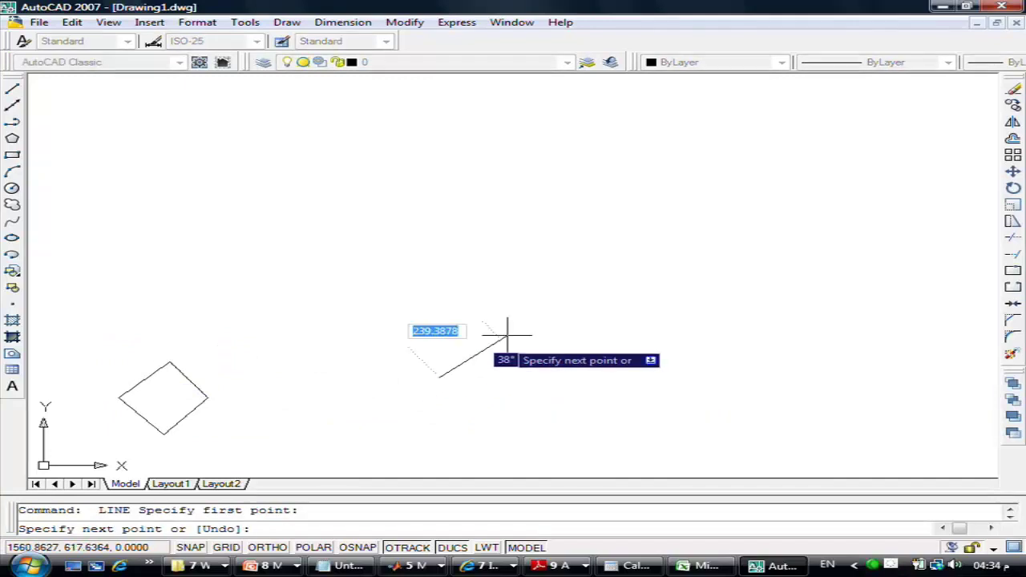
pyautogui.click(566, 292)
pyautogui.click(423, 191)
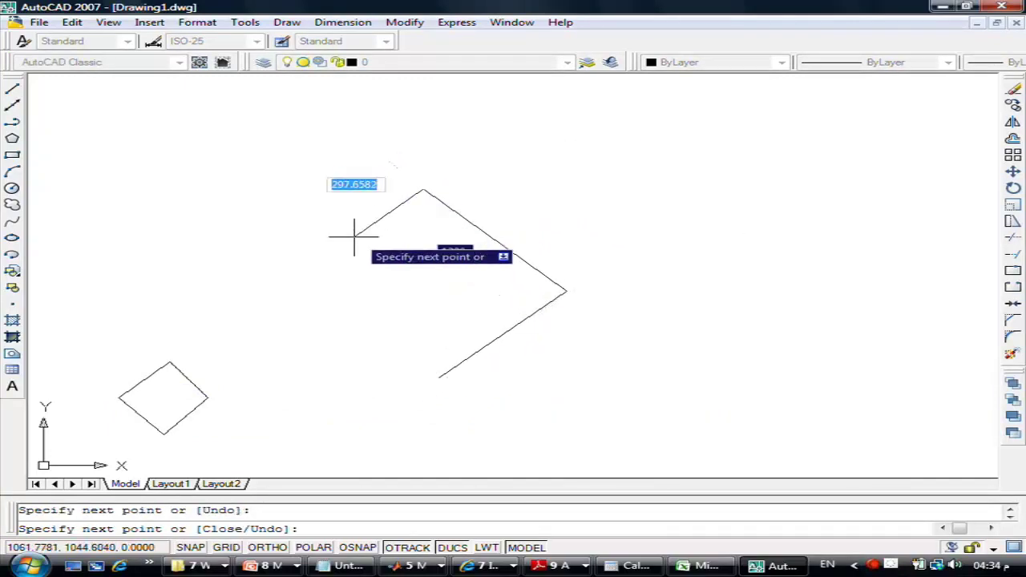
pyautogui.click(314, 263)
pyautogui.write('c')
pyautogui.press('Return')
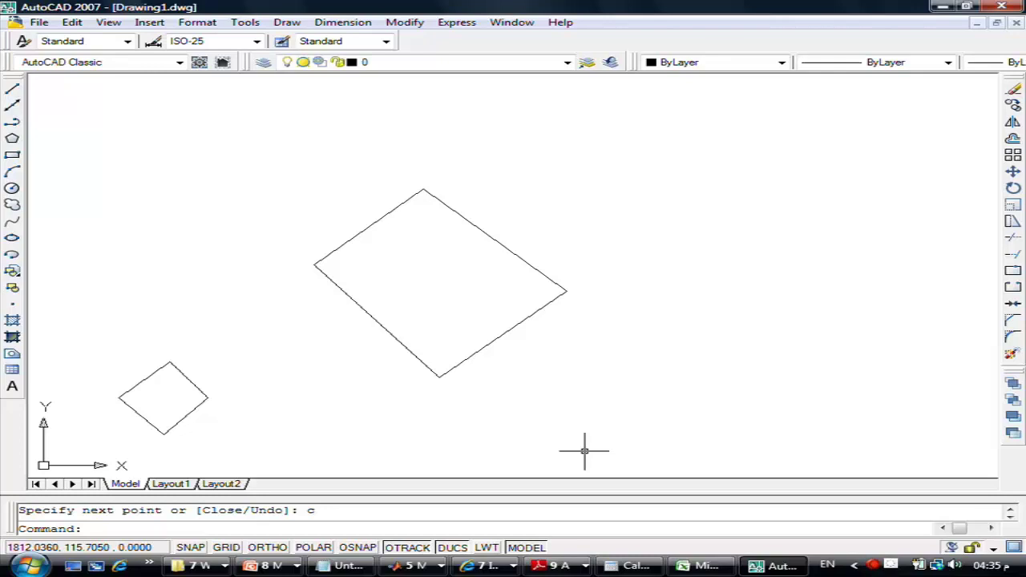
pyautogui.click(405, 22)
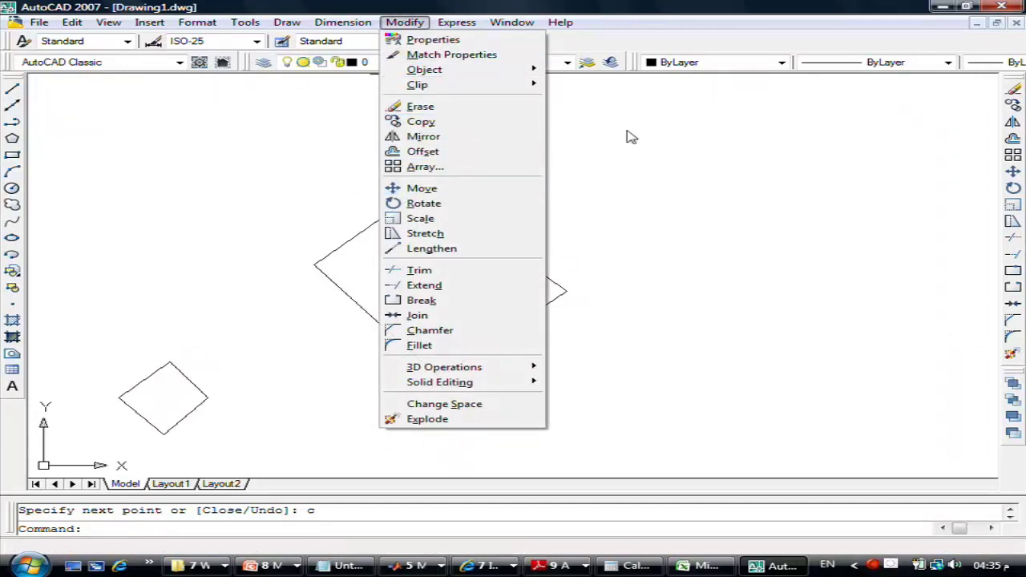
# Step: Start MOVE from the Modify toolbar and select all four edges of the small diamond
pyautogui.press('Escape')
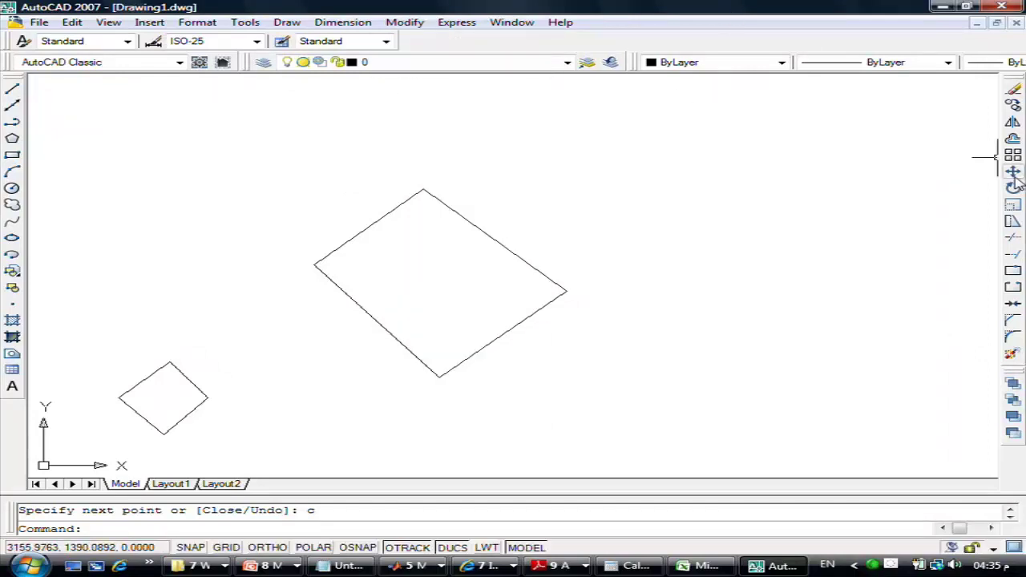
pyautogui.click(1012, 173)
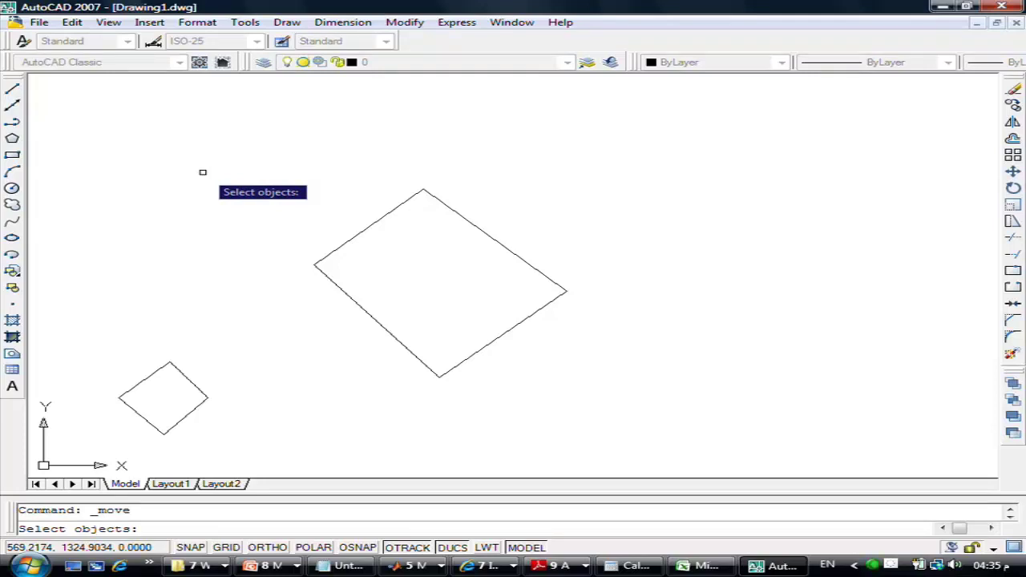
pyautogui.click(181, 376)
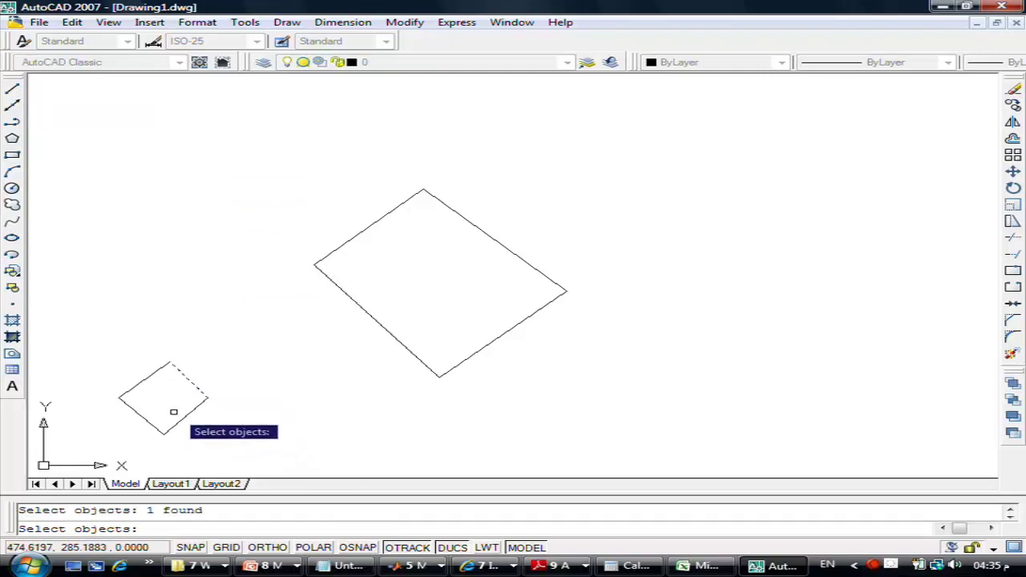
pyautogui.click(185, 415)
pyautogui.click(147, 423)
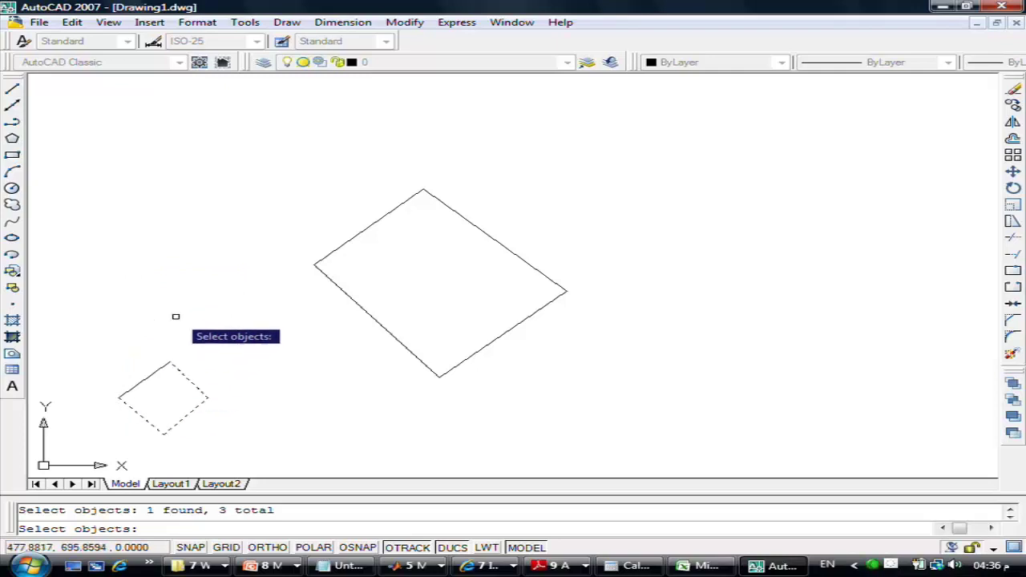
pyautogui.click(159, 368)
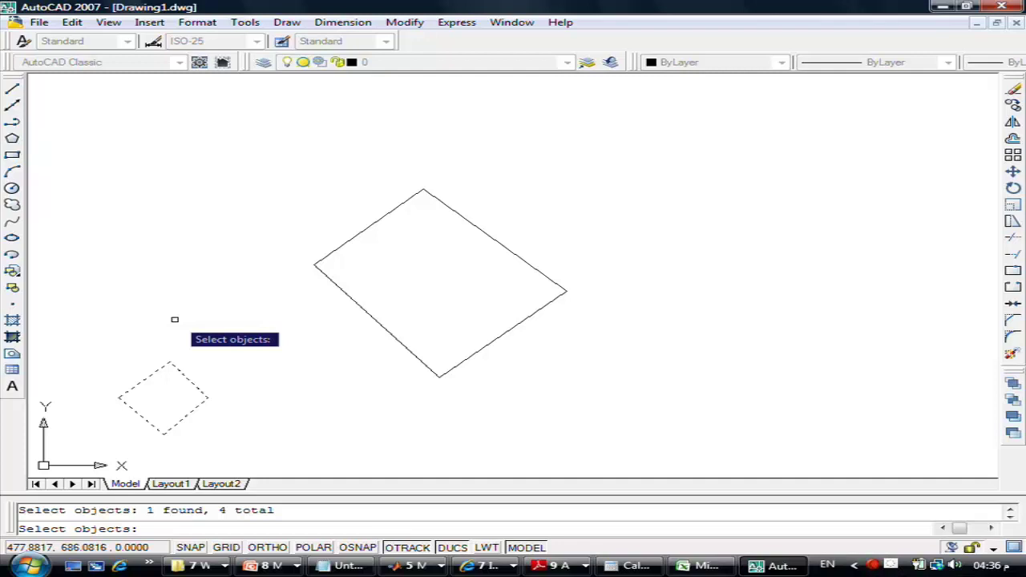
# Step: Finish selecting the diamond, review the Move/Copy PDF handout, and return to AutoCAD
pyautogui.press('Return')
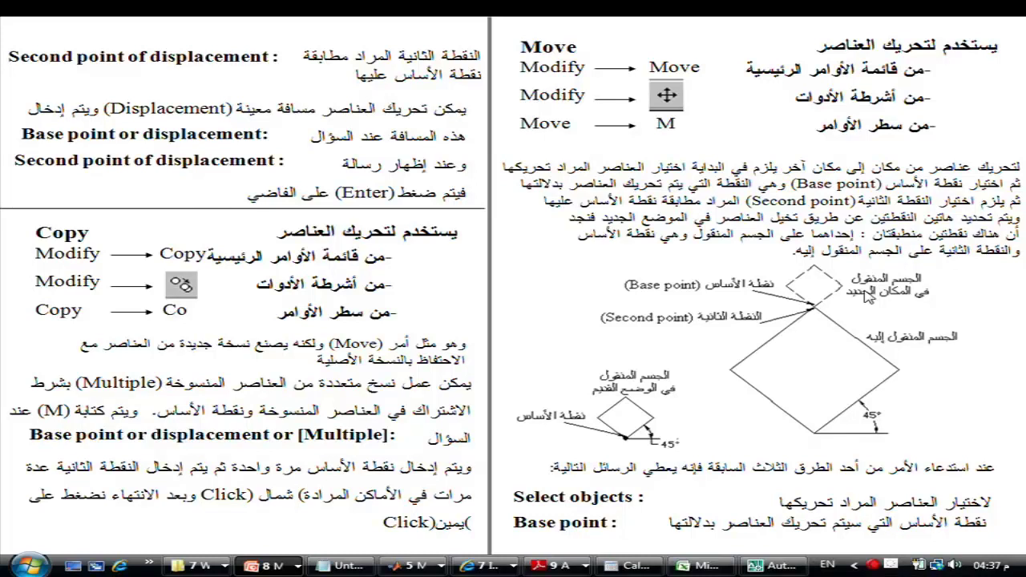
pyautogui.hotkey('alt', 'Tab')
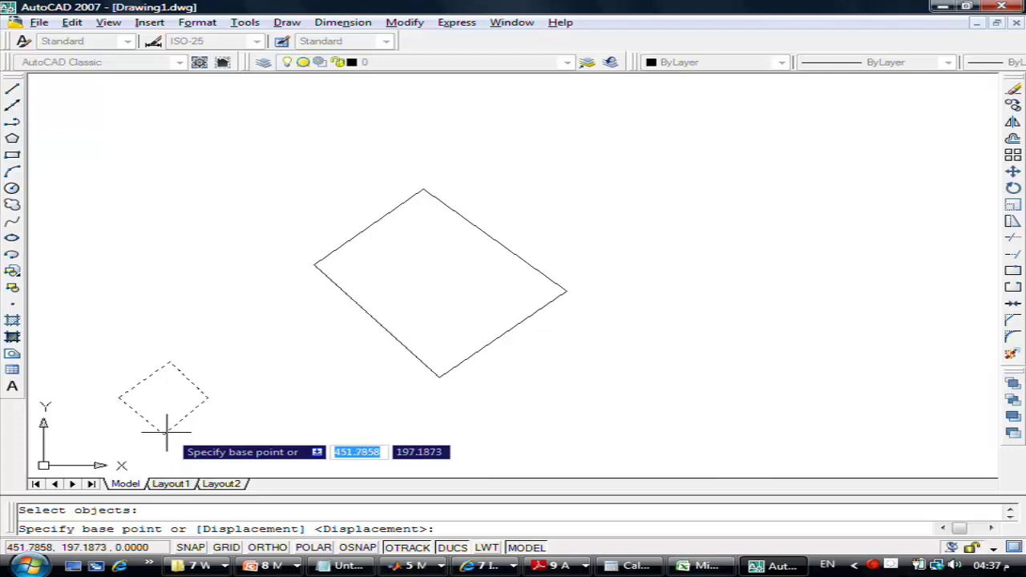
# Step: Turn on OSNAP with F3 so the move's base point snaps to the diamond's corners
pyautogui.press('F3')
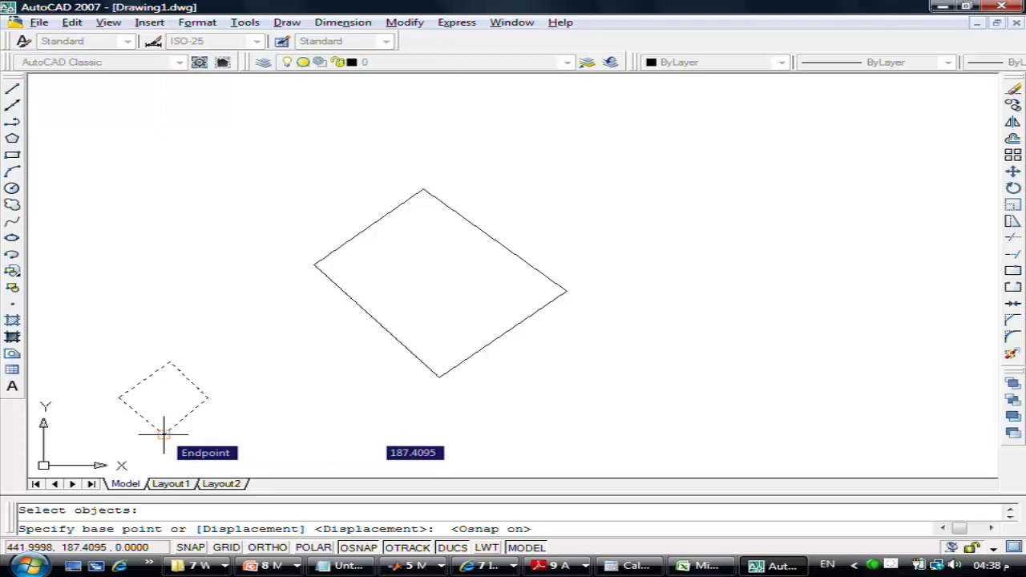
pyautogui.keyDown('shift'); pyautogui.rightClick(245, 372); pyautogui.keyUp('shift')
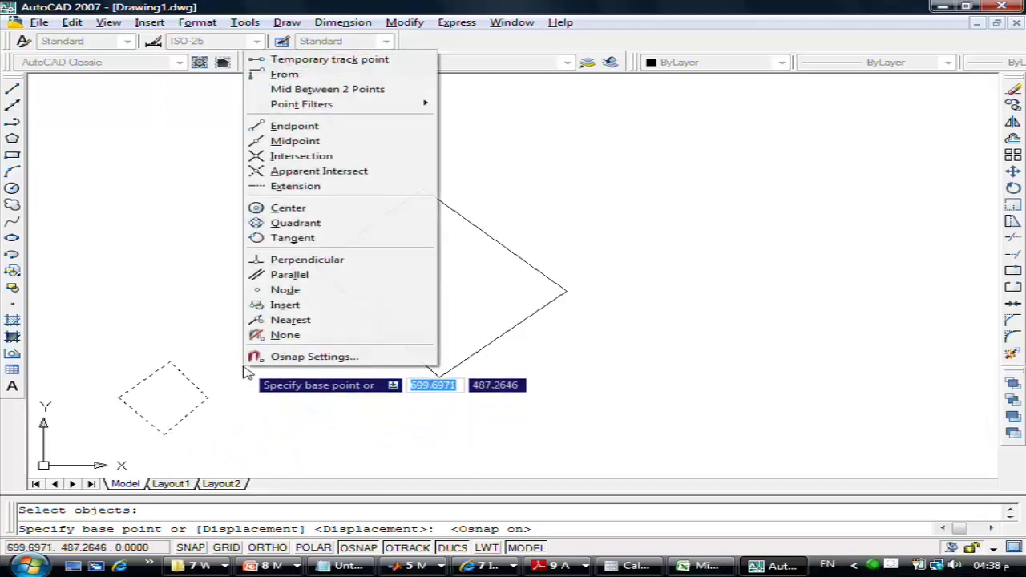
pyautogui.click(313, 357)
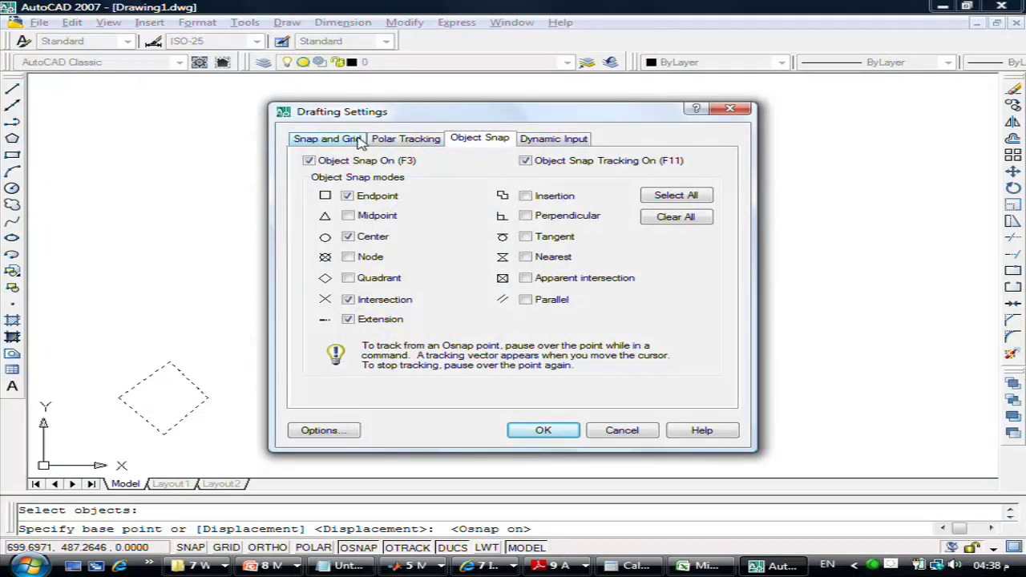
pyautogui.click(536, 140)
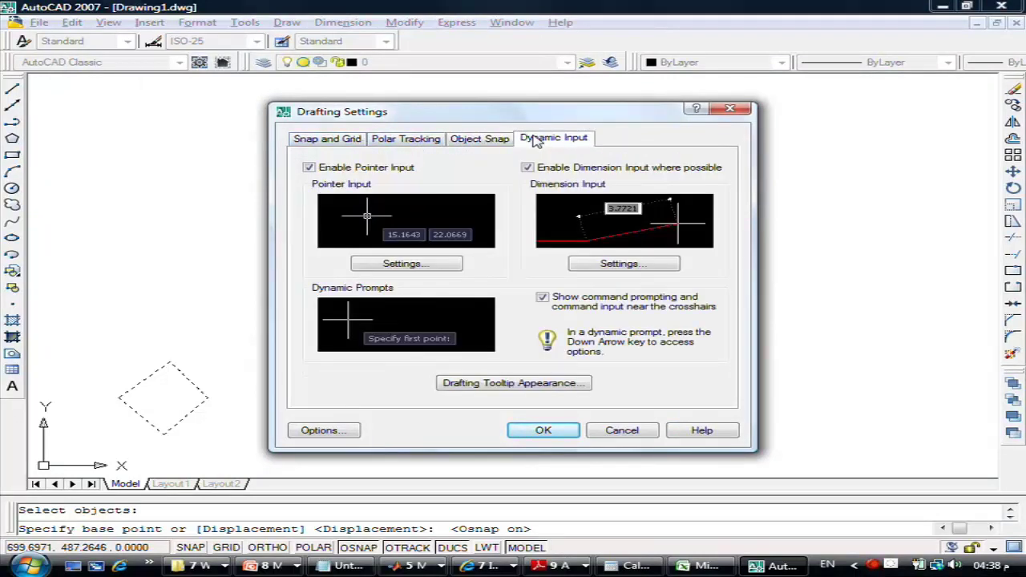
pyautogui.click(468, 144)
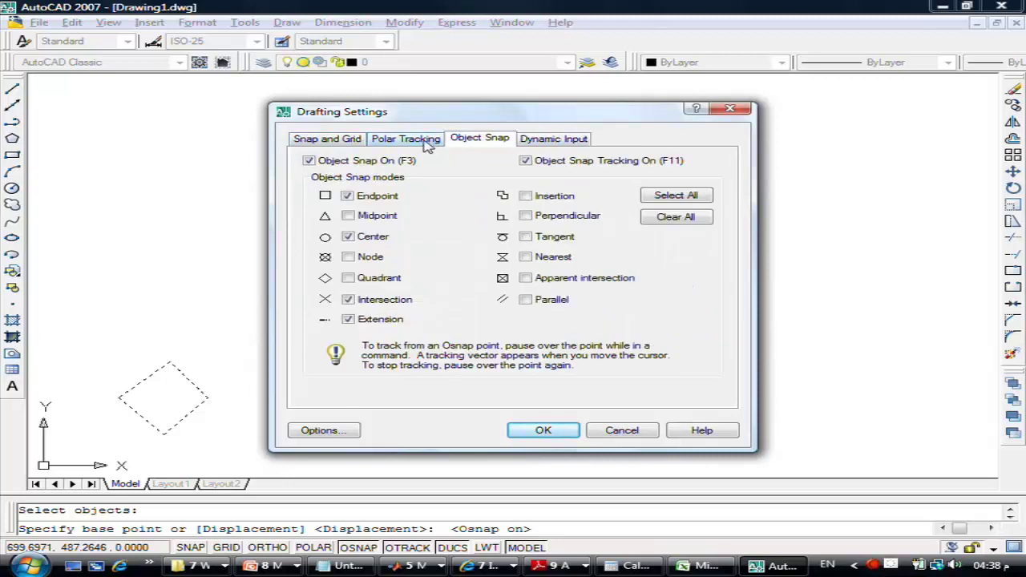
pyautogui.click(346, 433)
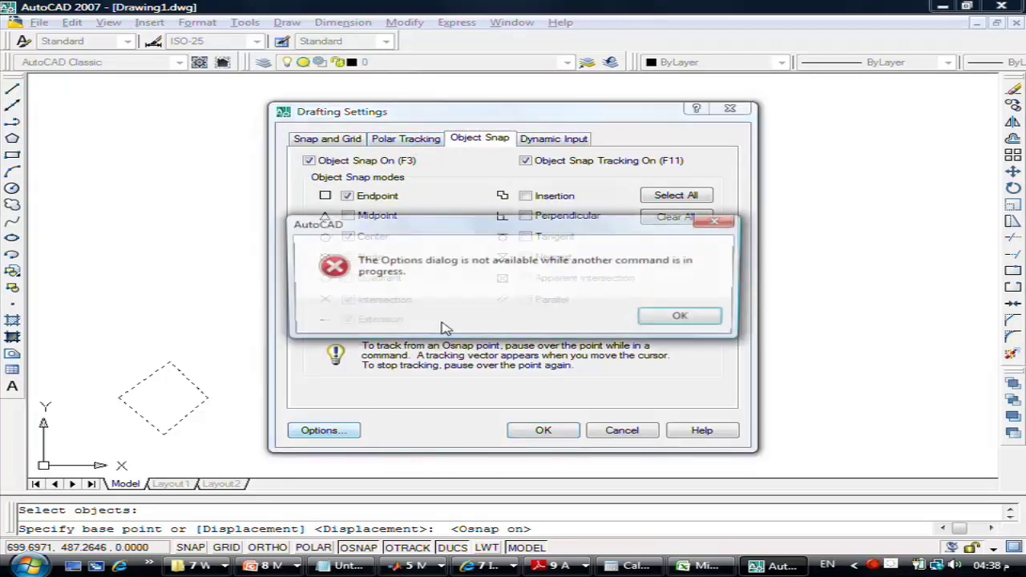
pyautogui.click(684, 318)
pyautogui.click(389, 143)
pyautogui.click(337, 141)
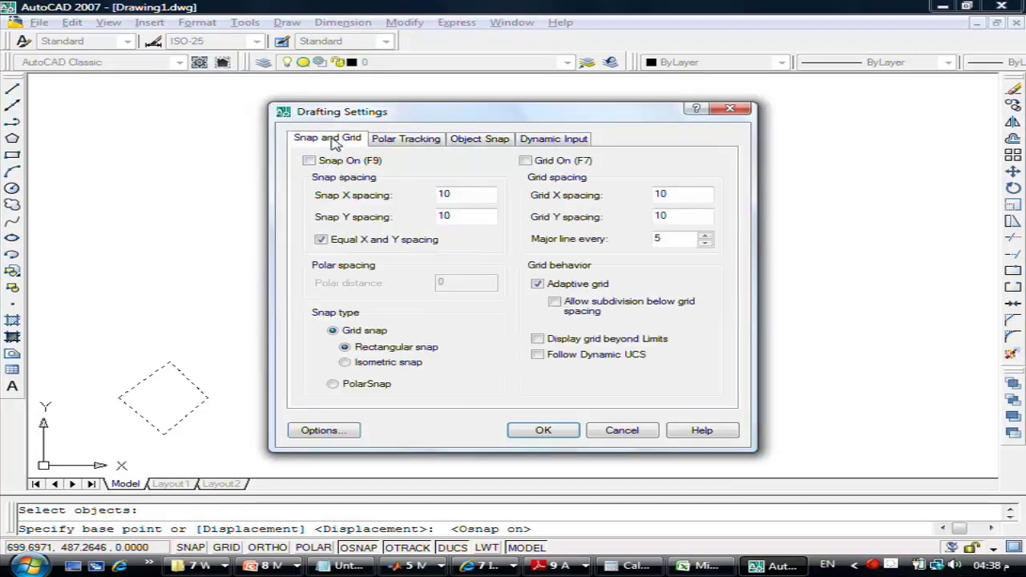
pyautogui.click(622, 431)
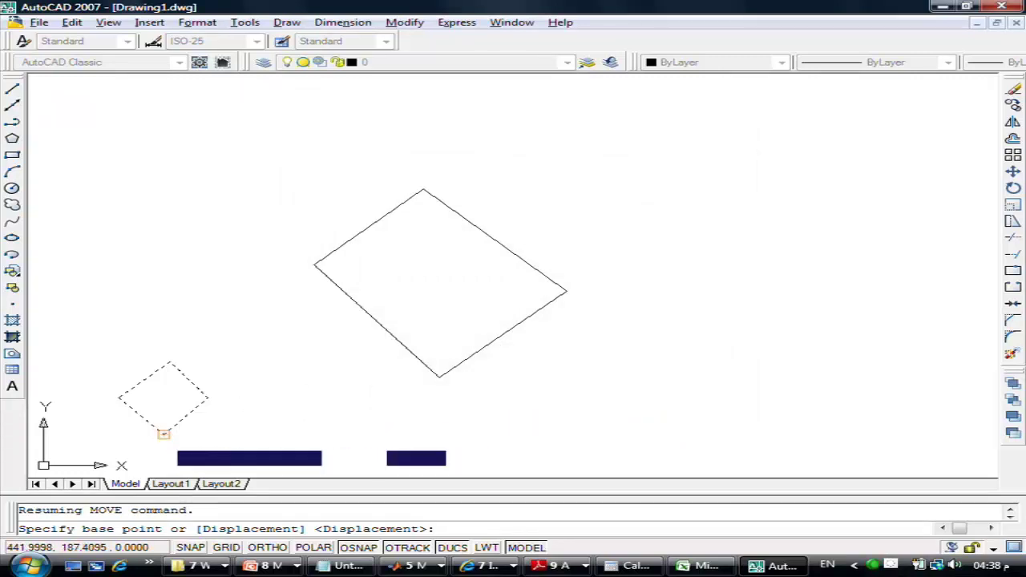
# Step: Move the diamond from its bottom corner onto the tilted rectangle's top corner
pyautogui.click(163, 434)
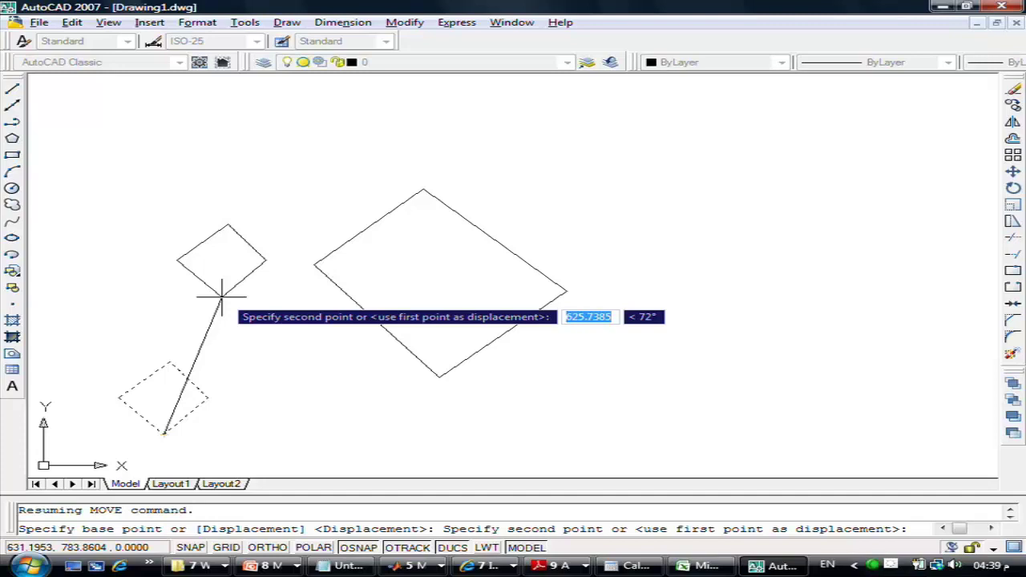
pyautogui.click(421, 186)
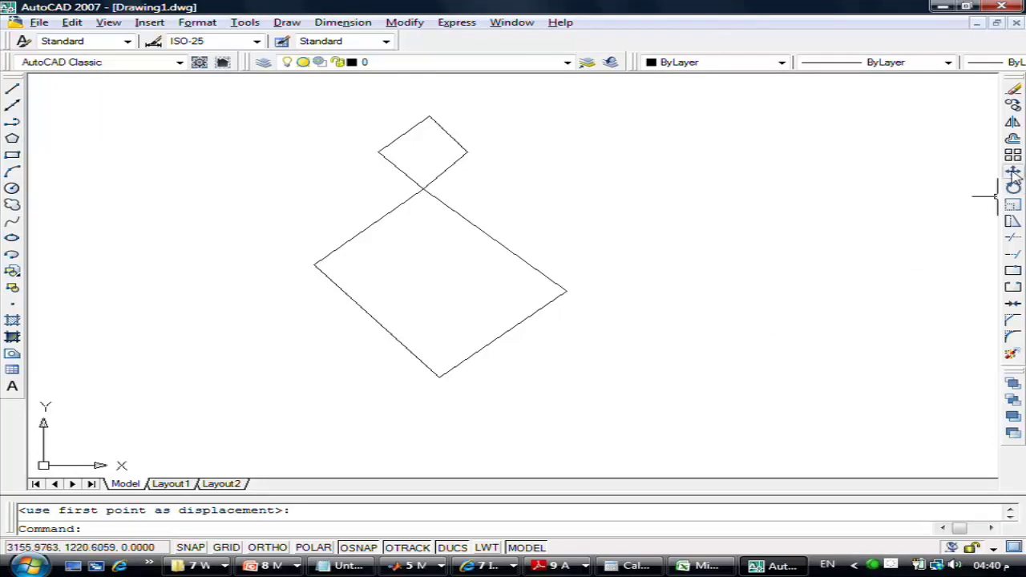
# Step: Restart the move command and choose the W window option for selecting objects
pyautogui.rightClick(640, 165)
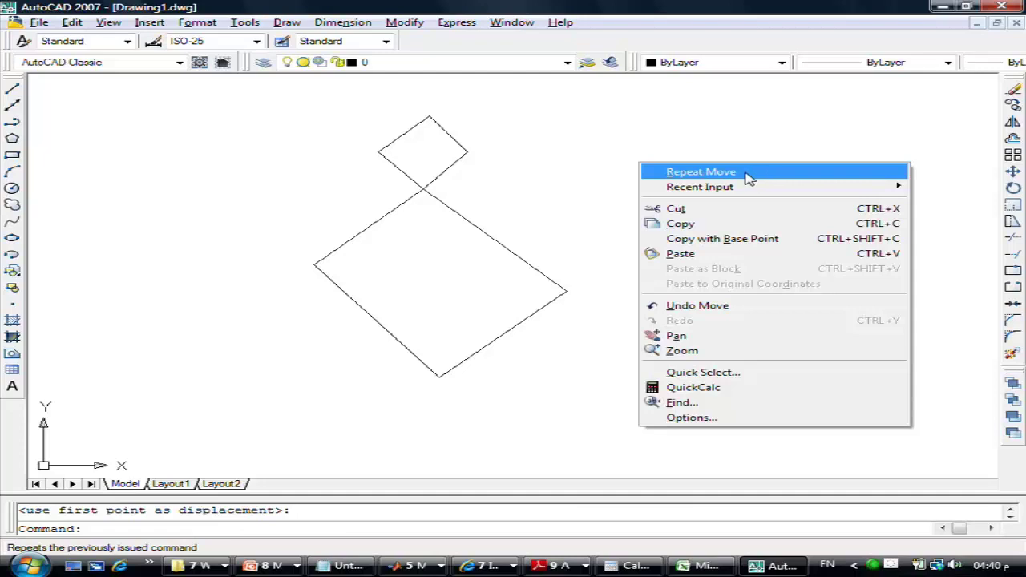
pyautogui.click(308, 8)
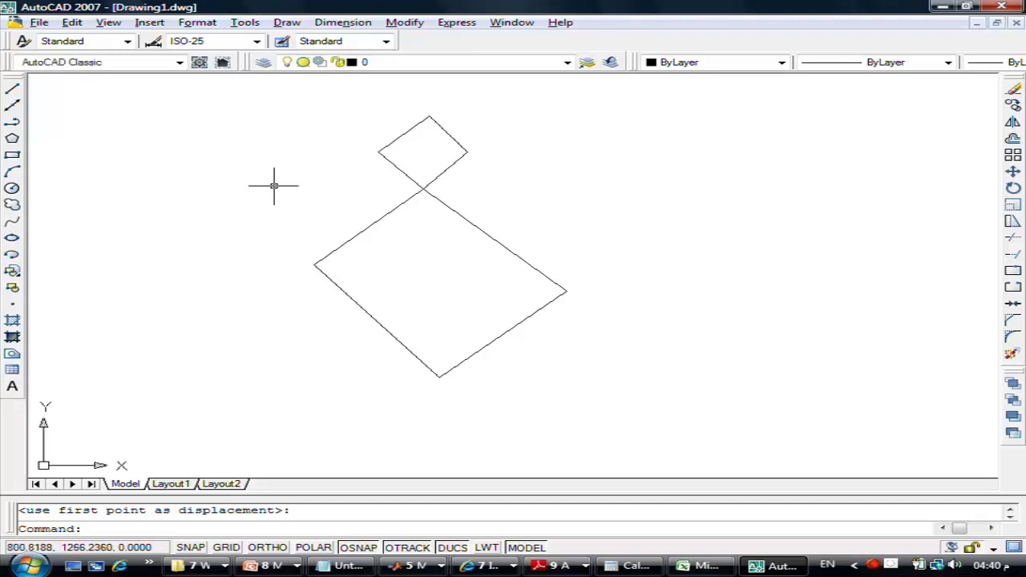
pyautogui.press('Return')
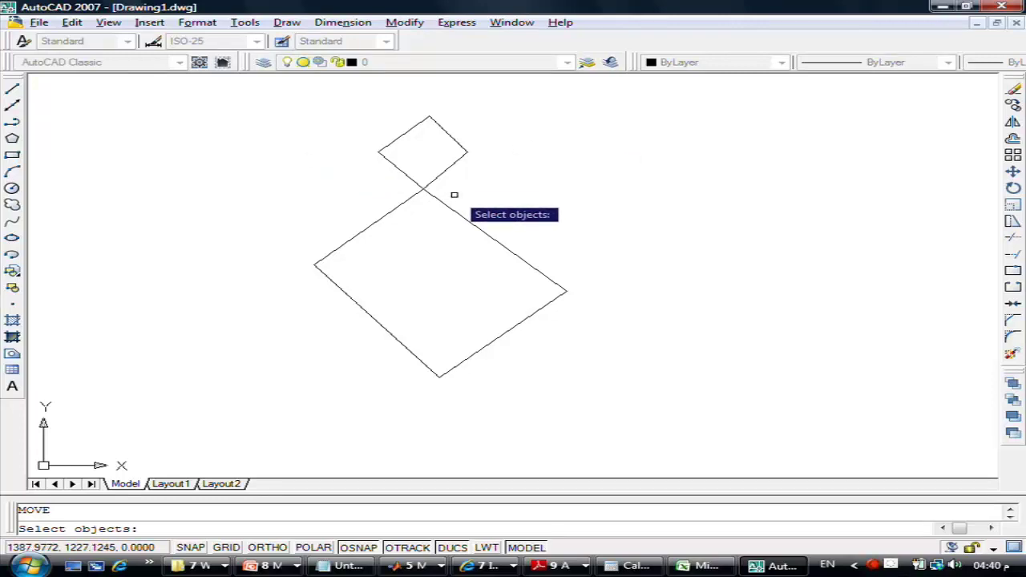
pyautogui.write('w')
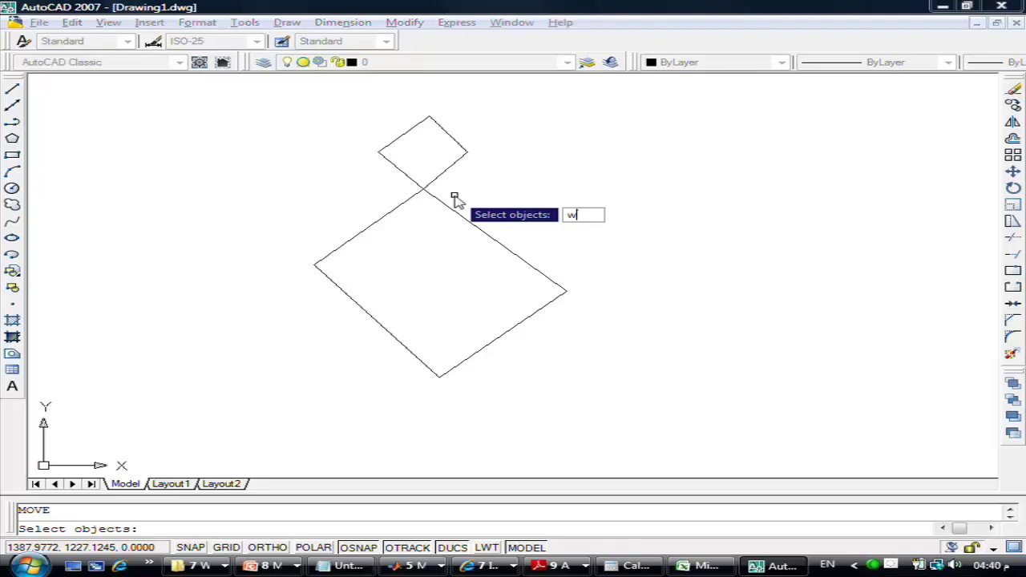
pyautogui.press('Return')
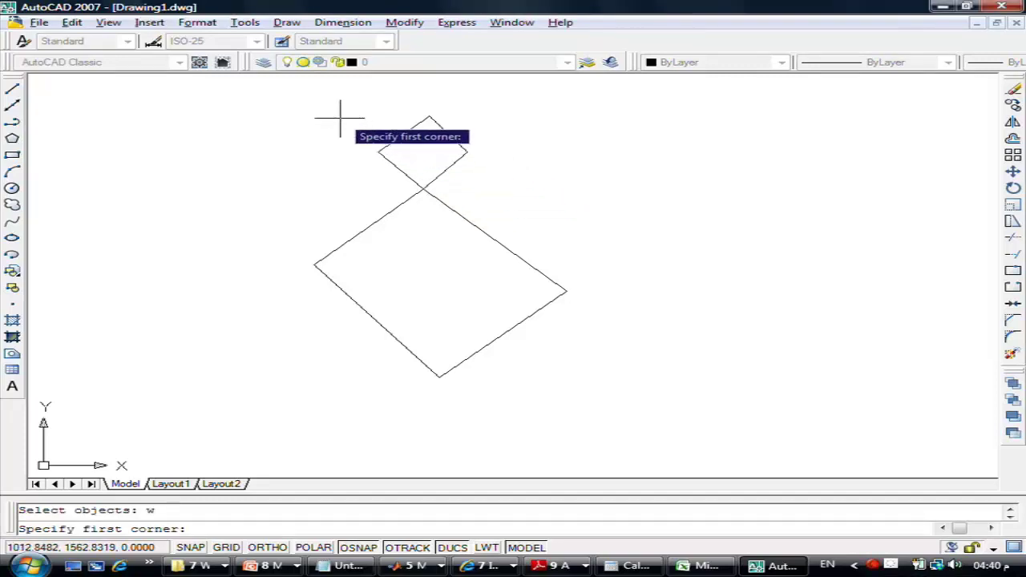
# Step: Window-select the small square, move it by its left corner onto the large square's corner, then undo
pyautogui.click(309, 98)
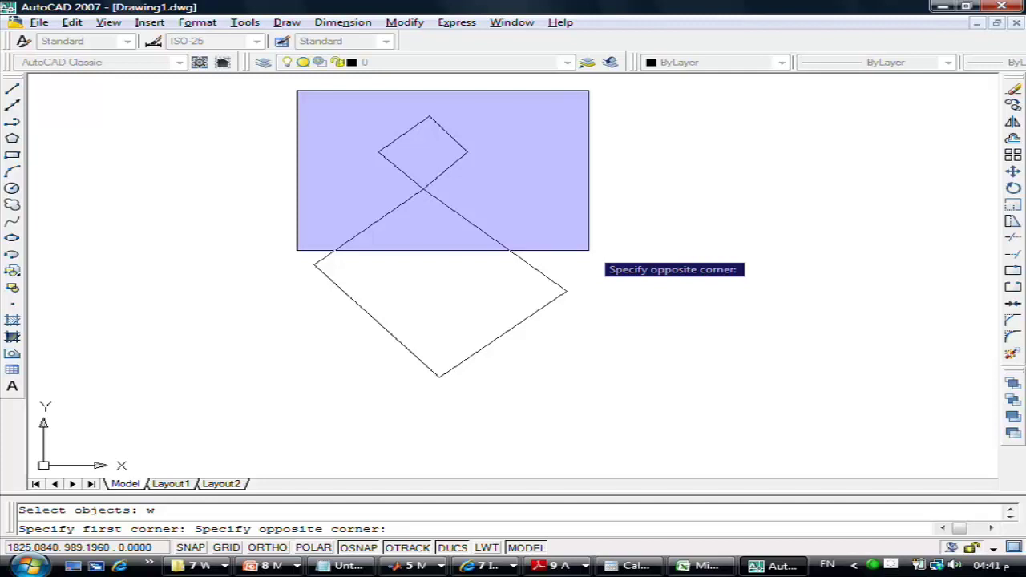
pyautogui.click(589, 251)
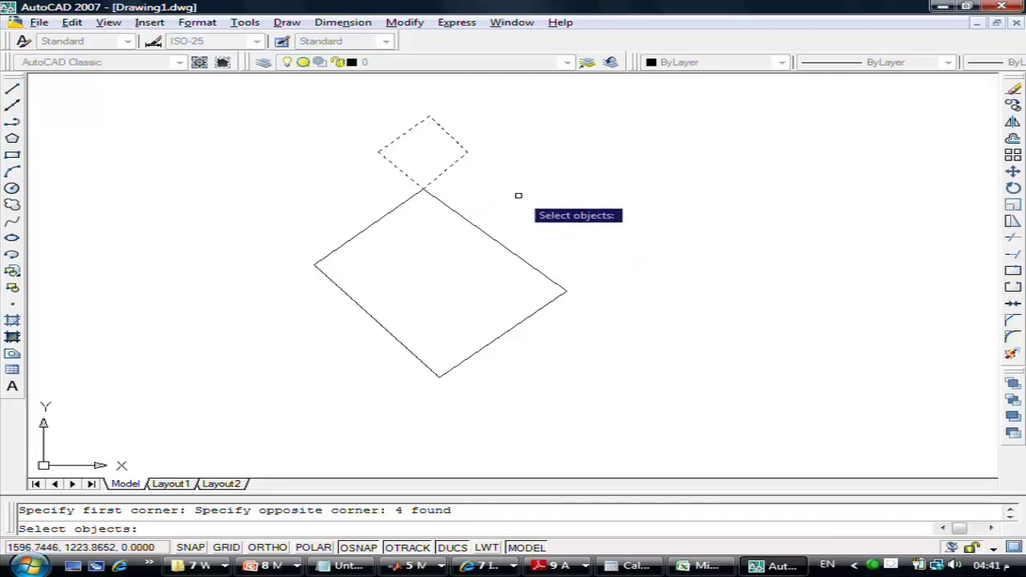
pyautogui.press('Return')
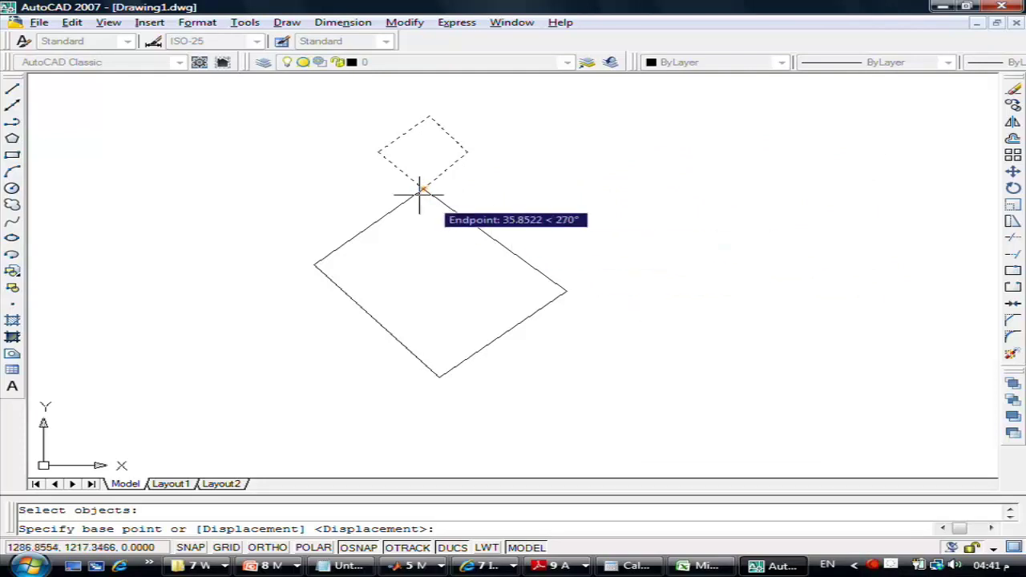
pyautogui.click(378, 151)
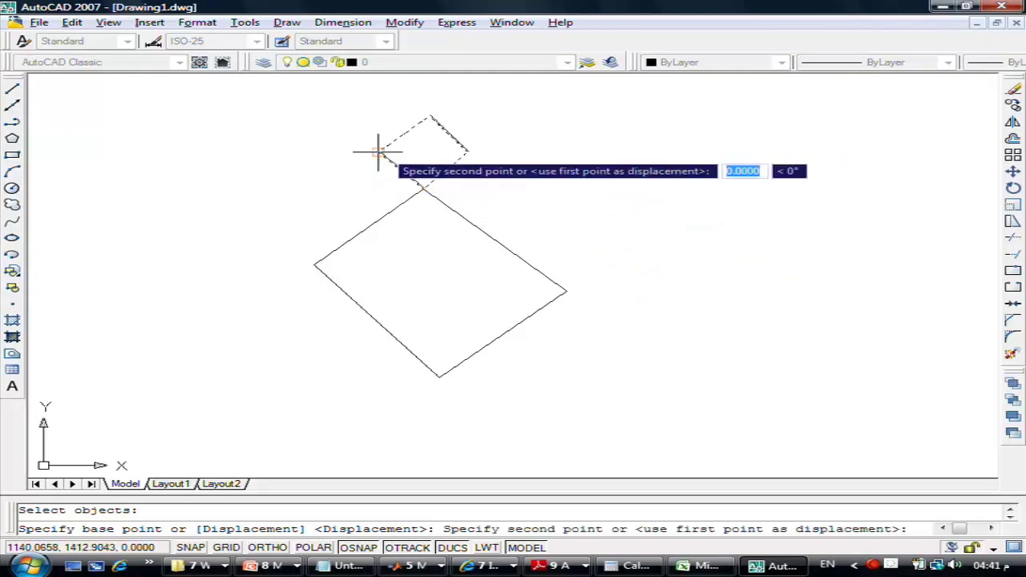
pyautogui.click(566, 291)
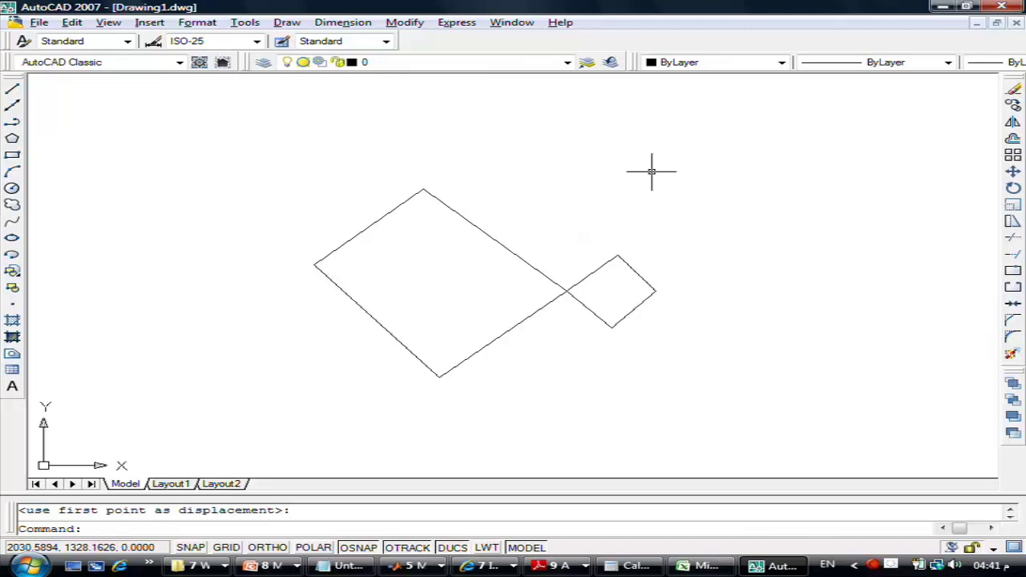
pyautogui.write('u')
pyautogui.press('Return')
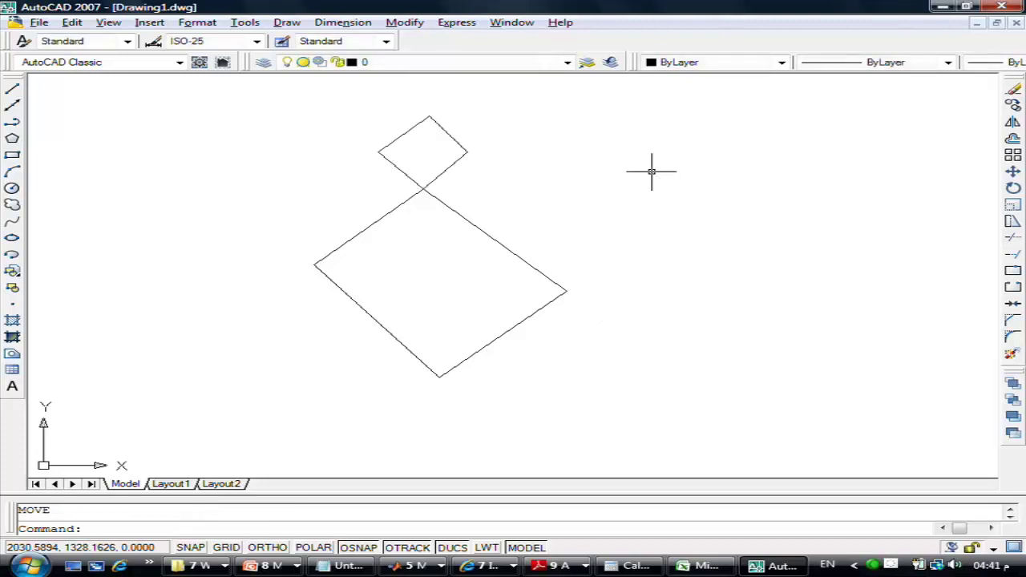
# Step: Redo the window-selected move using the small square's right corner, dropping it on the large square's right corner
pyautogui.click(1013, 173)
pyautogui.write('w')
pyautogui.press('Return')
pyautogui.click(282, 92)
pyautogui.click(574, 220)
pyautogui.press('Return')
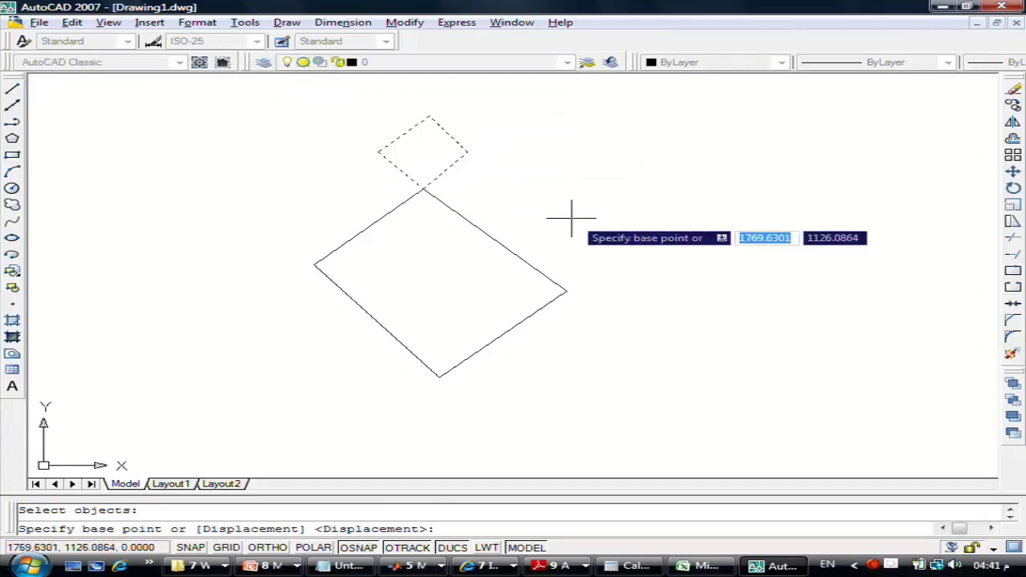
pyautogui.click(468, 150)
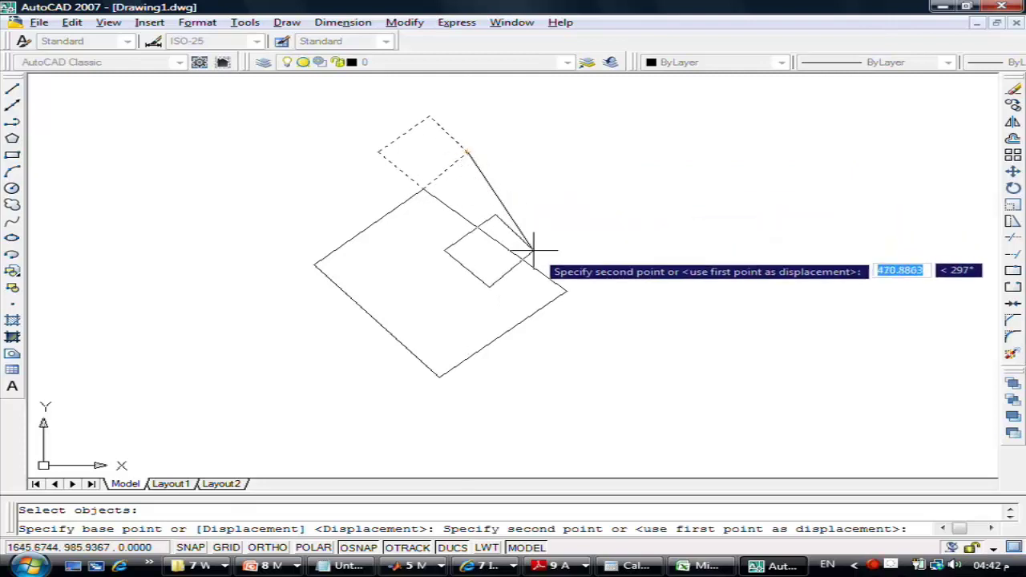
pyautogui.click(564, 290)
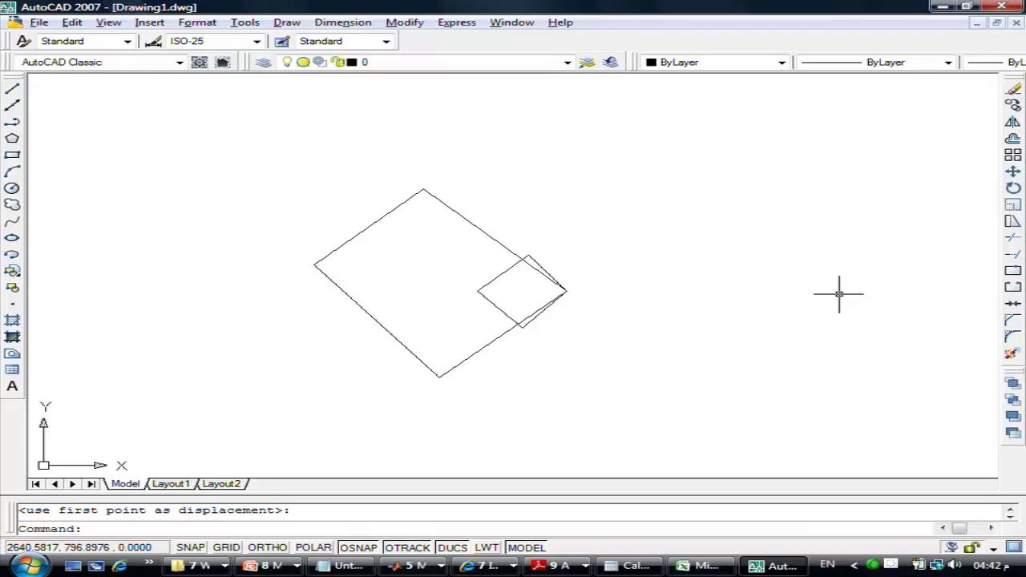
# Step: Undo the last move with Ctrl+Z, returning the diamond to the top corner
pyautogui.hotkey('ctrl', 'z')
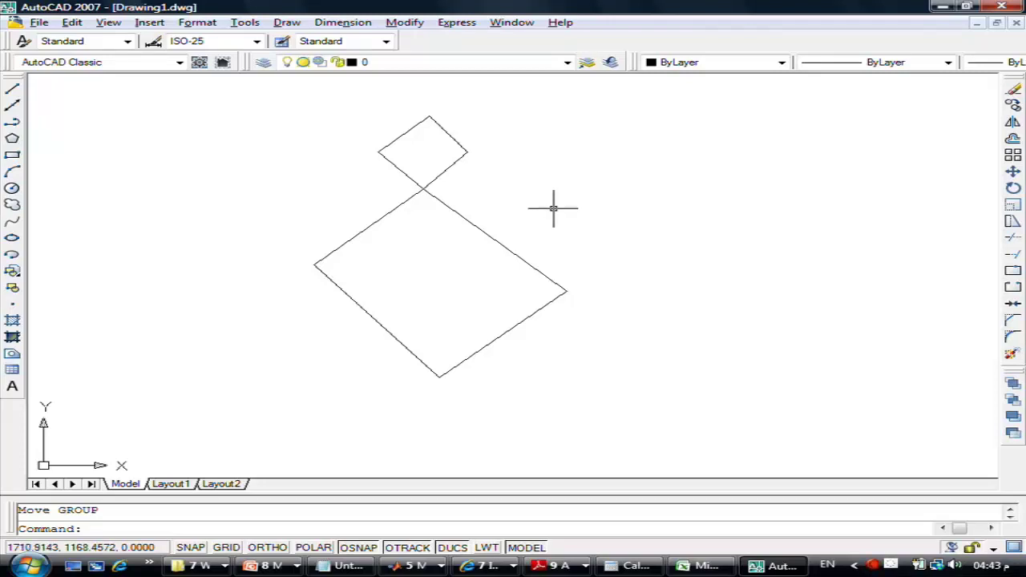
# Step: Start Move and catch the small square's four lines with a crossing window (C)
pyautogui.click(1013, 171)
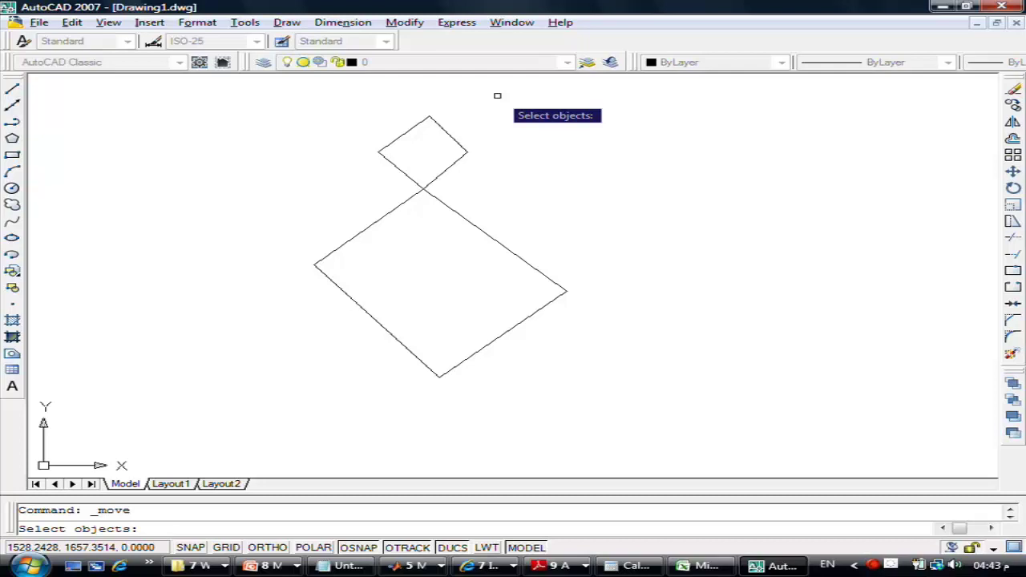
pyautogui.write('c')
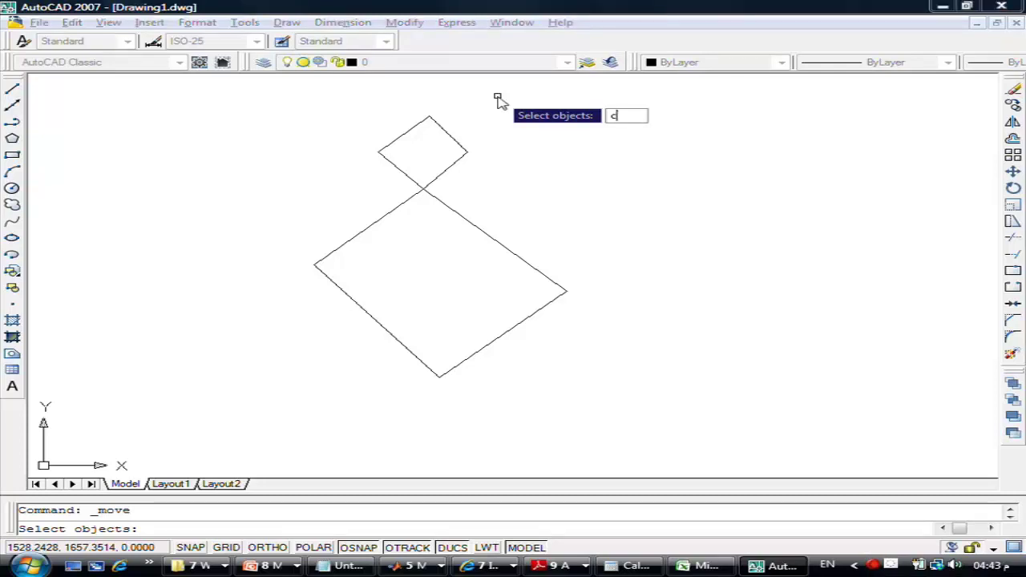
pyautogui.press('Return')
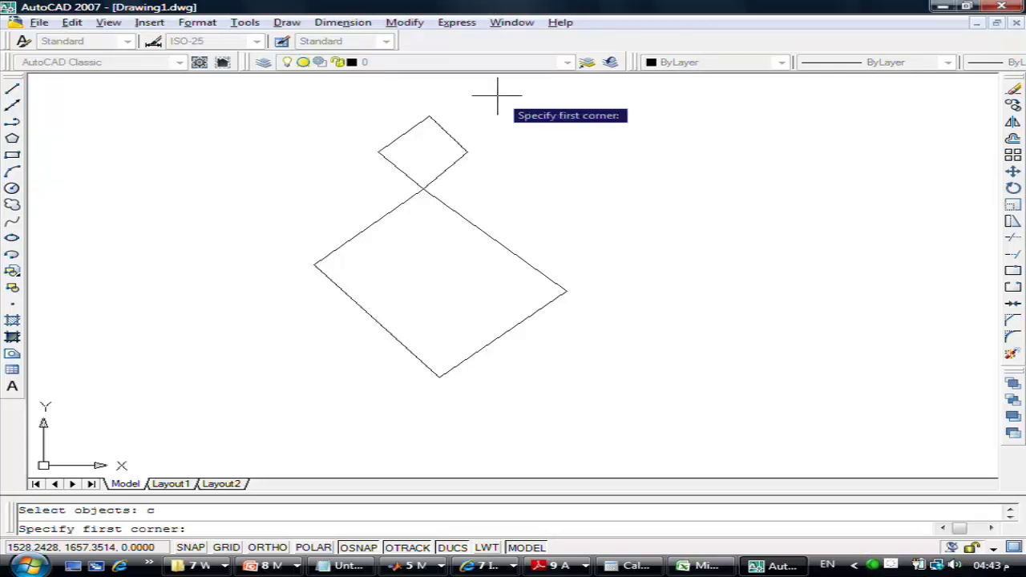
pyautogui.click(530, 105)
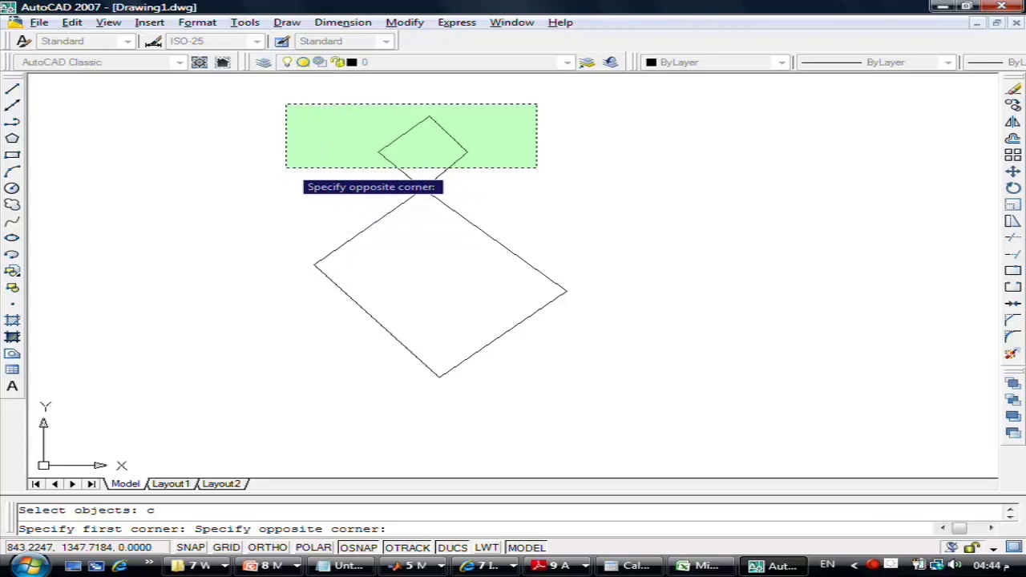
pyautogui.click(286, 167)
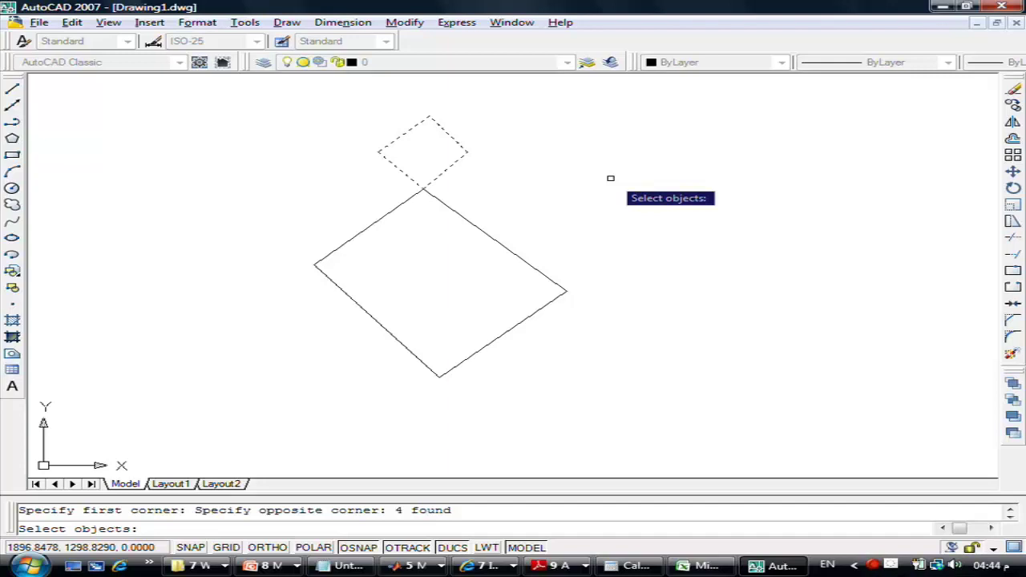
pyautogui.press('Return')
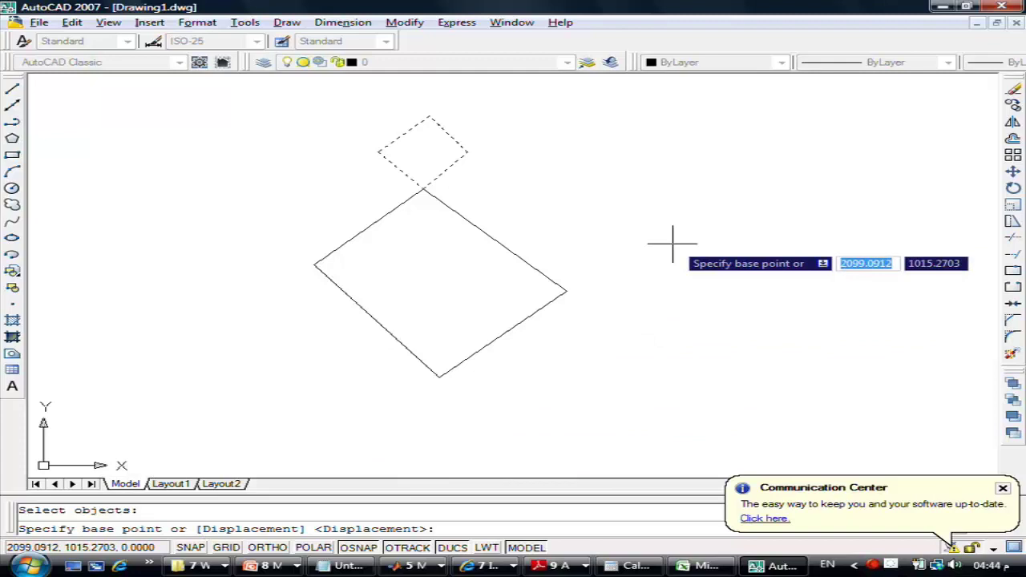
# Step: Enter 100,50 as the displacement to shift the small square up and right
pyautogui.write('100')
pyautogui.press('Tab')
pyautogui.write('50')
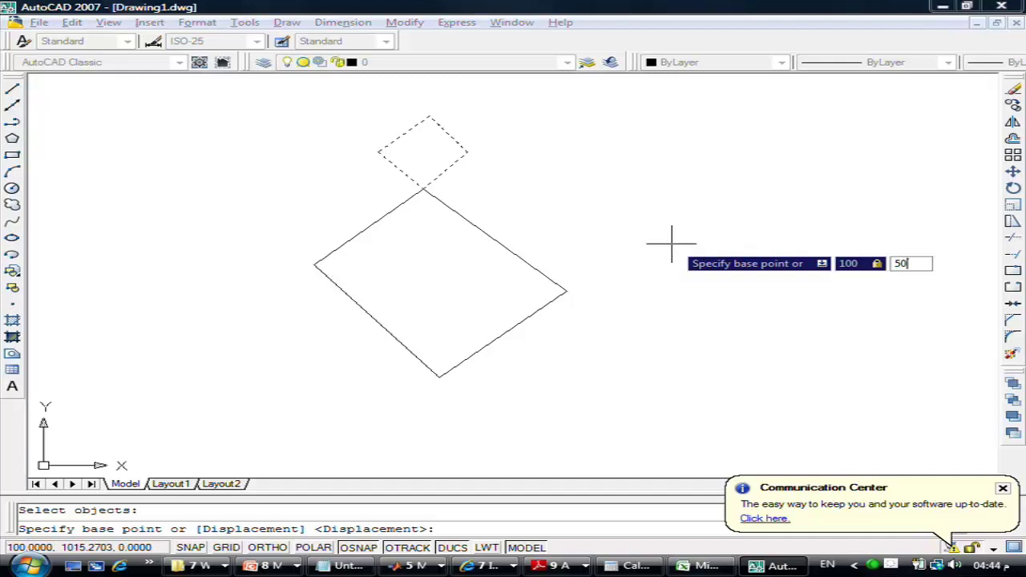
pyautogui.press('Return')
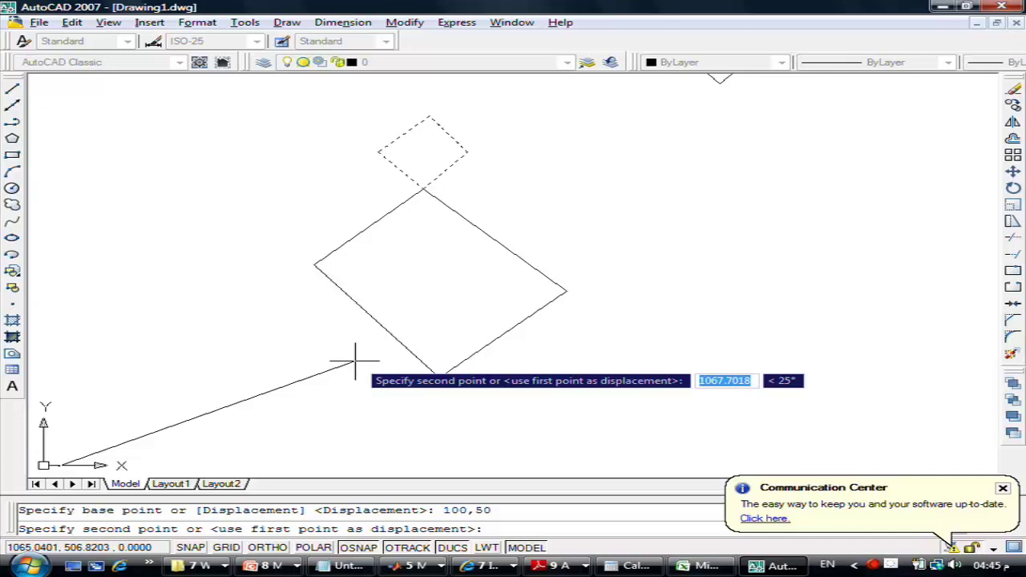
pyautogui.press('Return')
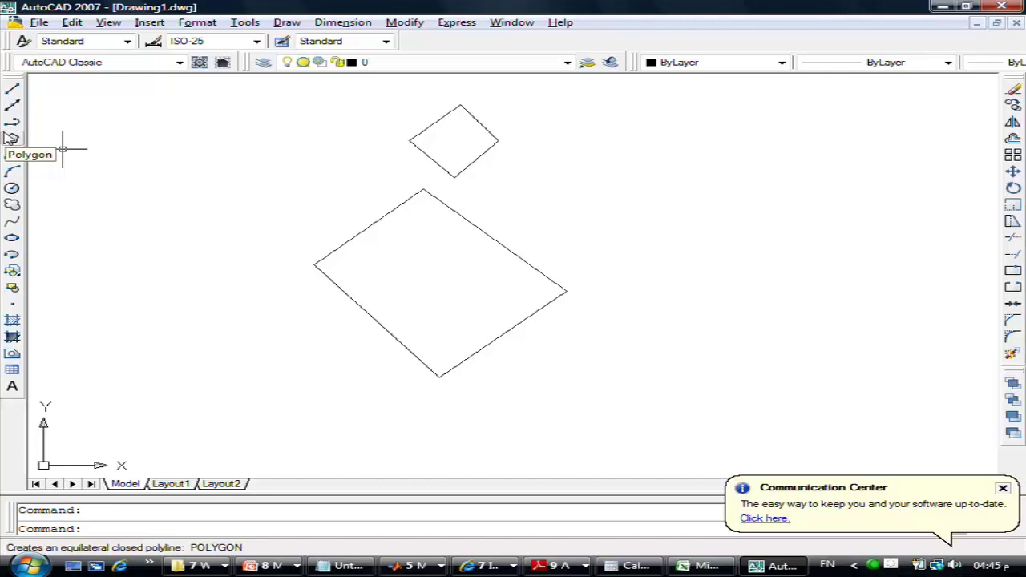
# Step: Undo the 100,50 shift, then restart Move and window-select the small square
pyautogui.write('u')
pyautogui.press('Return')
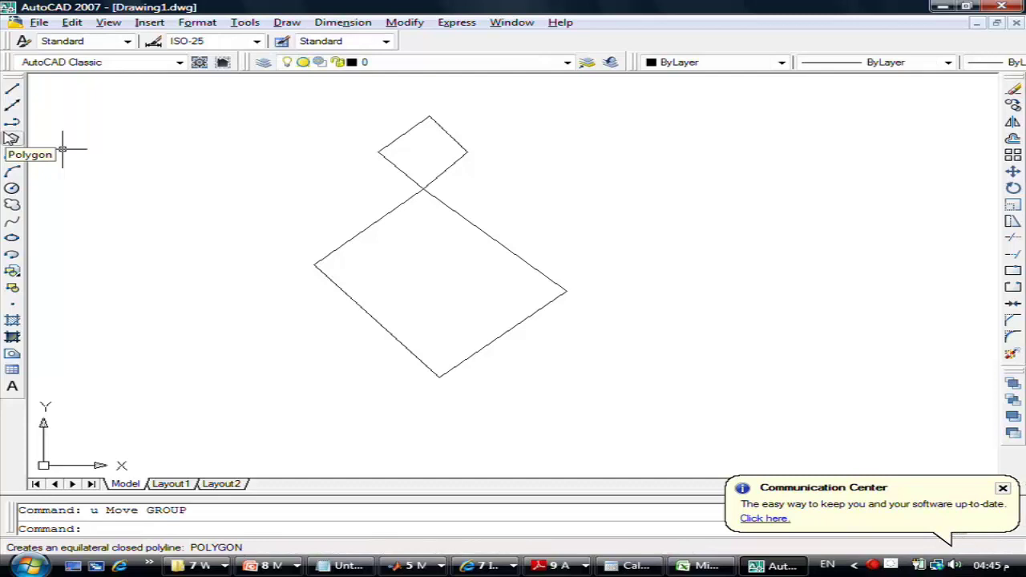
pyautogui.click(1013, 172)
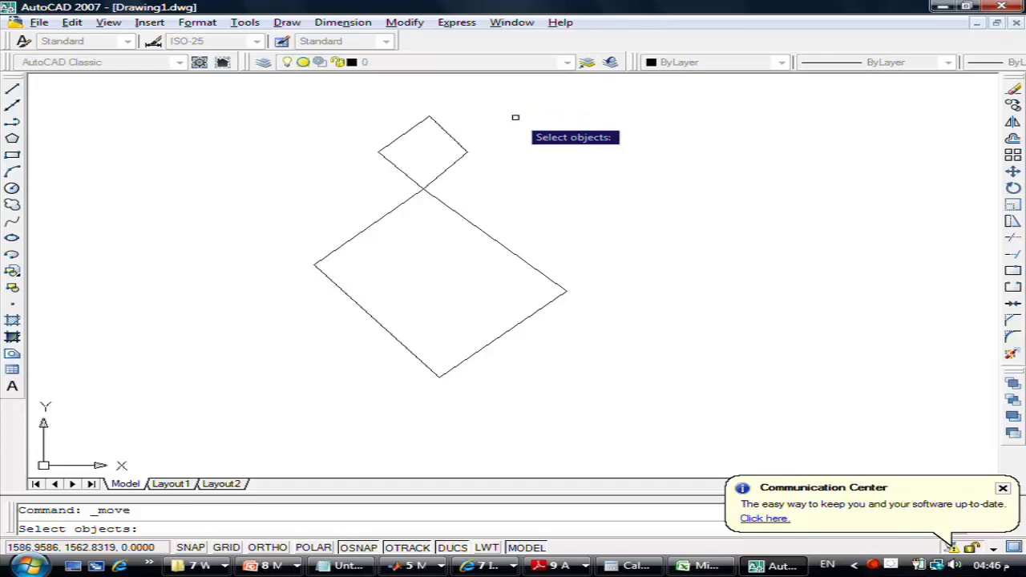
pyautogui.write('w')
pyautogui.press('Return')
pyautogui.click(526, 106)
pyautogui.click(323, 188)
pyautogui.press('Return')
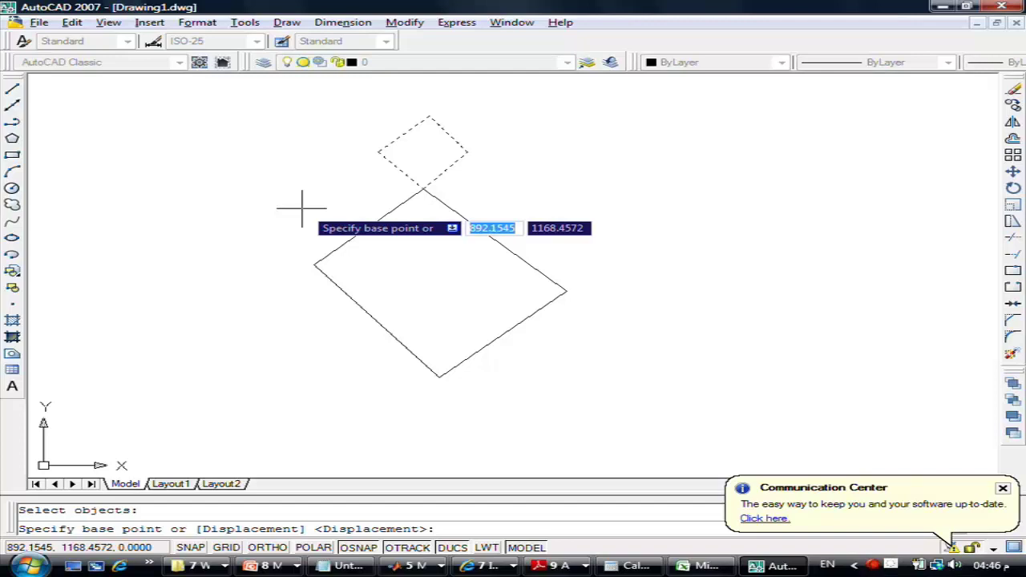
# Step: Move the small square by displacement 100,50 again, then undo it with Ctrl+Z
pyautogui.write('100')
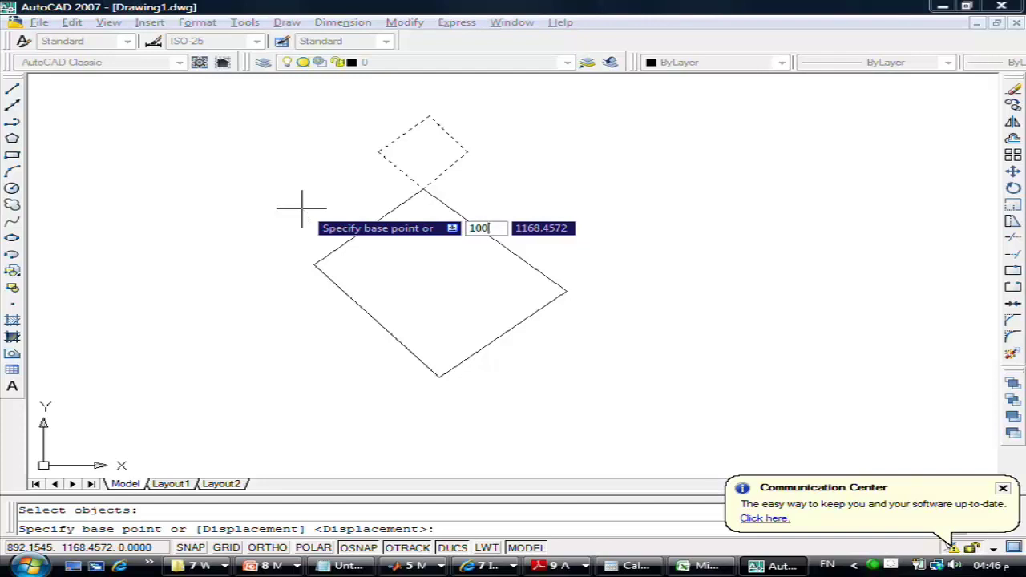
pyautogui.press('Tab')
pyautogui.write('50')
pyautogui.press('Return')
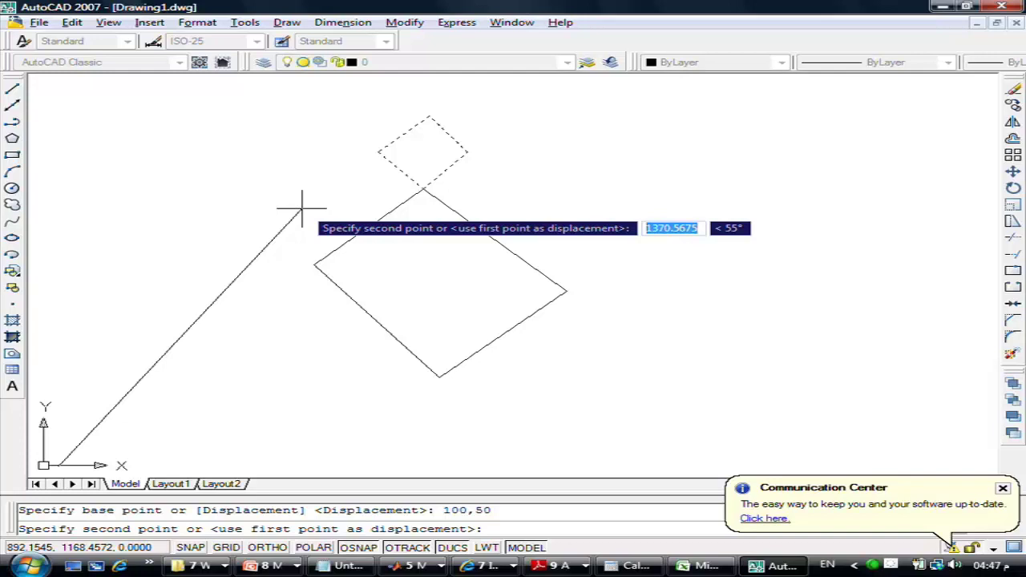
pyautogui.press('Return')
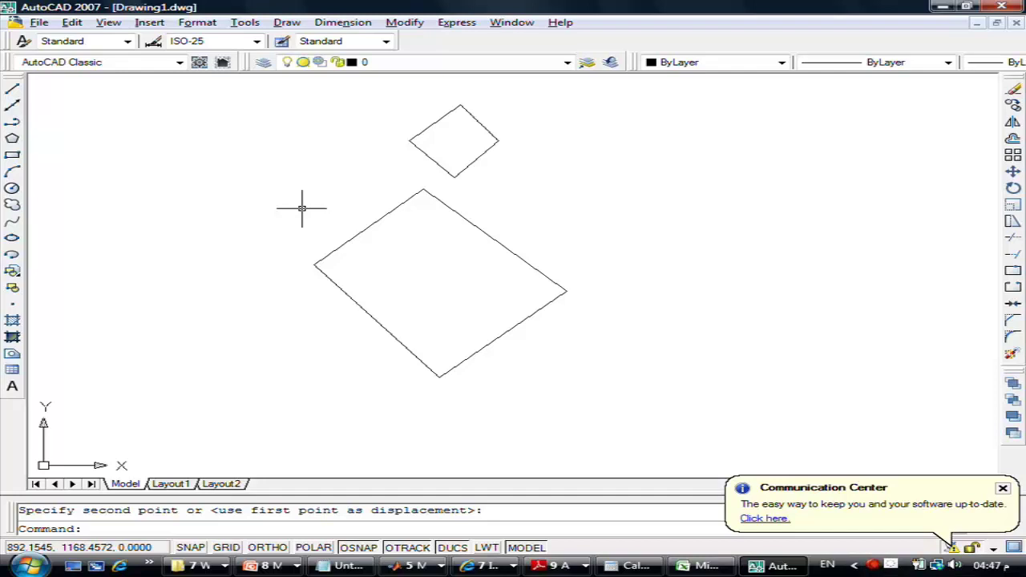
pyautogui.hotkey('ctrl', 'z')
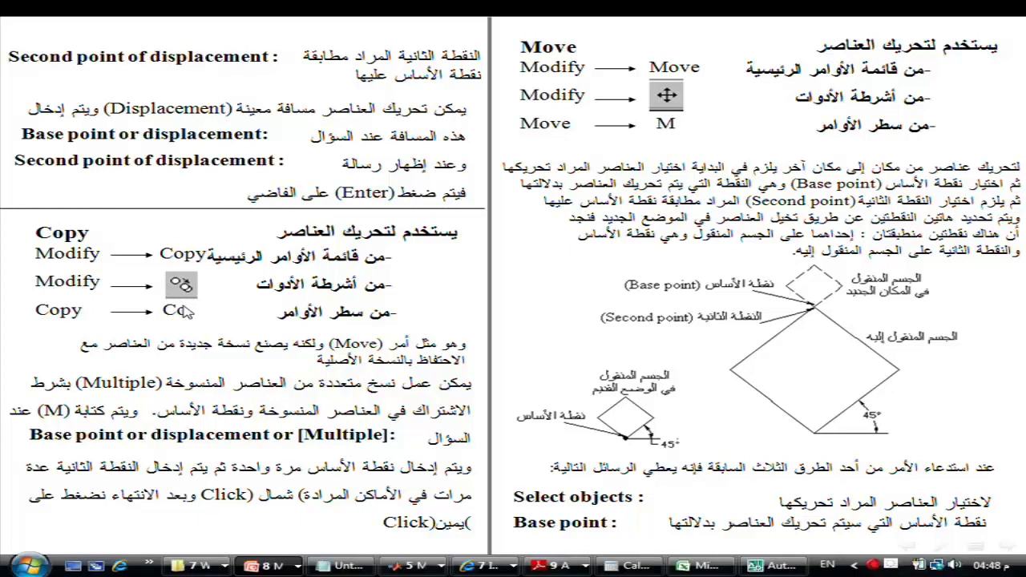
# Step: Back in AutoCAD, start Copy and window-select the small square
pyautogui.hotkey('alt', 'Tab')
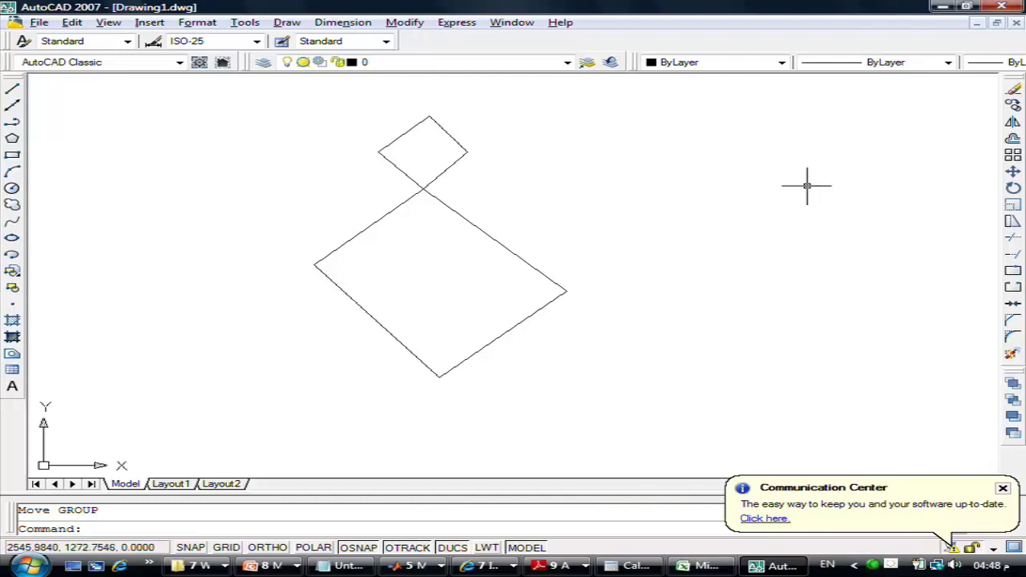
pyautogui.click(1012, 110)
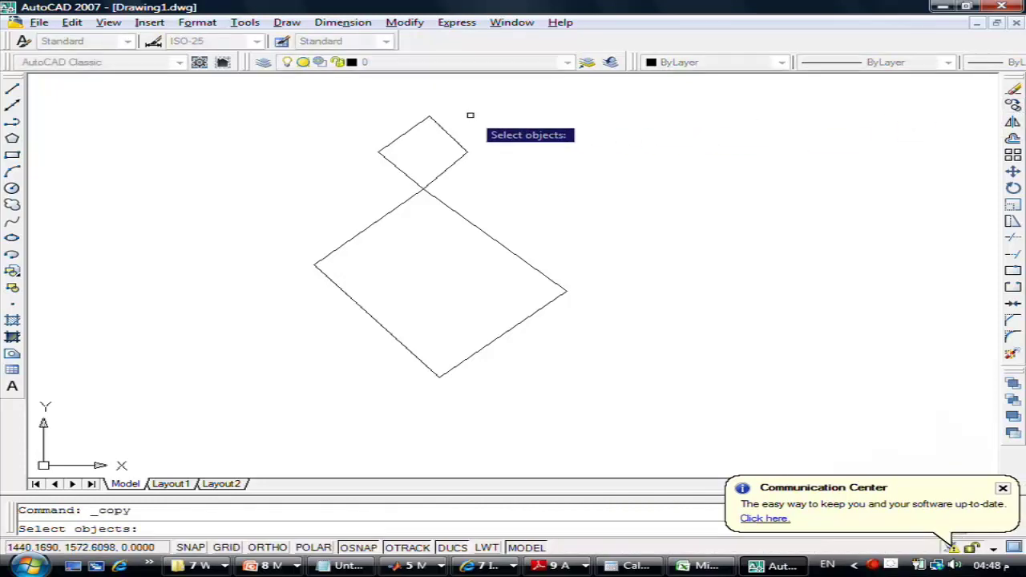
pyautogui.write('w')
pyautogui.press('Return')
pyautogui.click(509, 97)
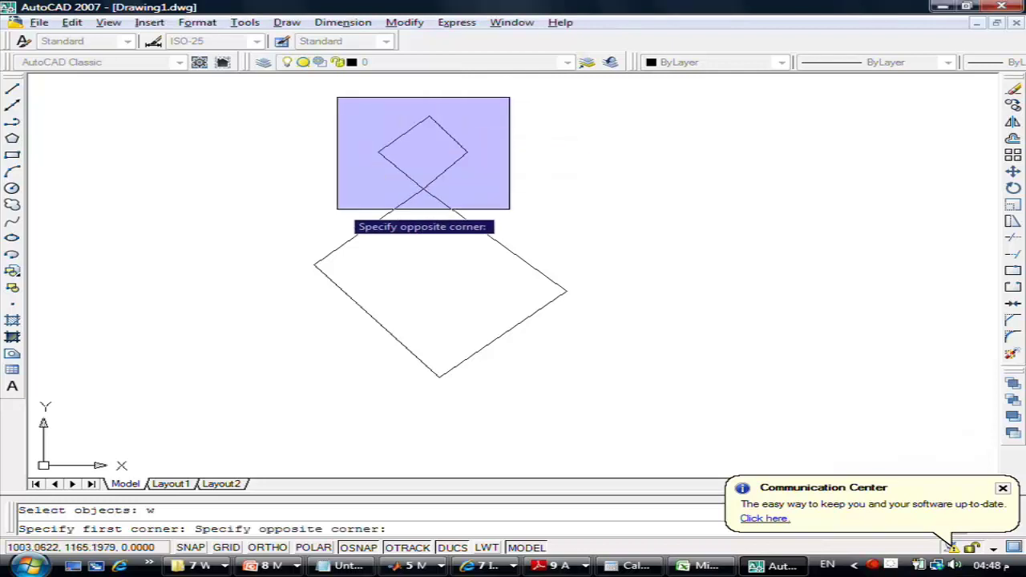
pyautogui.click(338, 208)
pyautogui.press('Return')
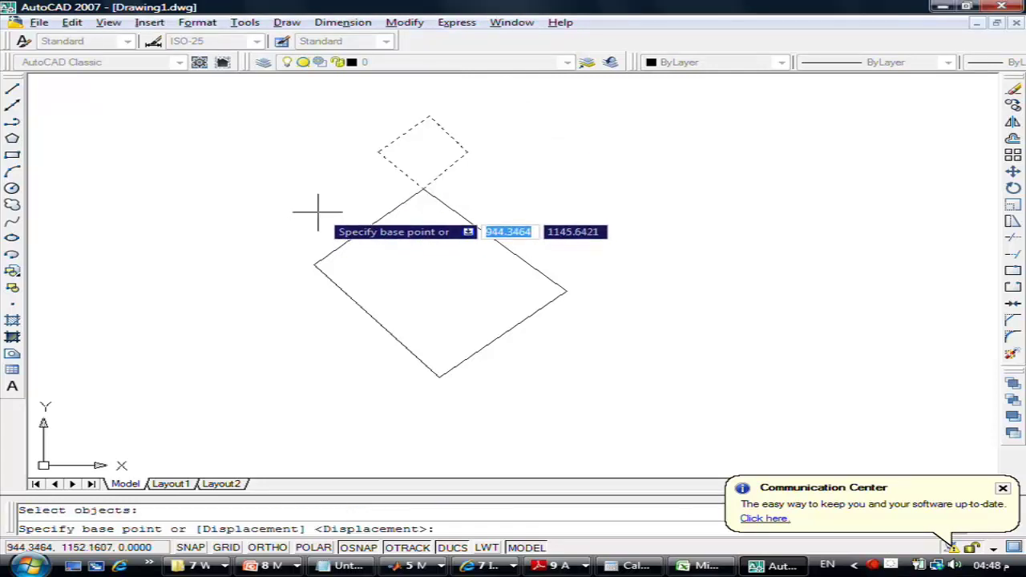
# Step: Copy the small square from its left corner to three points chaining right from the large square's right corner
pyautogui.click(374, 152)
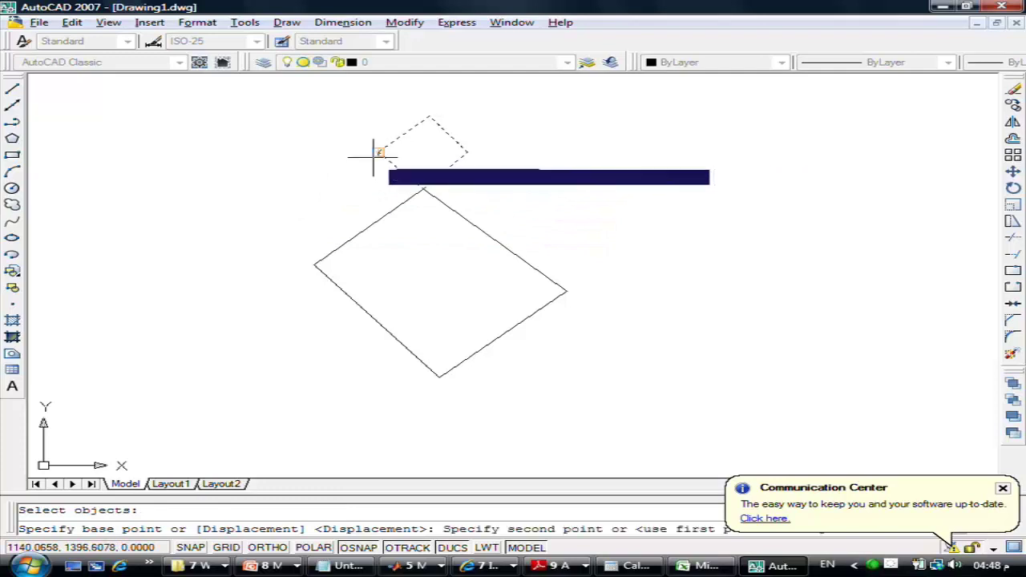
pyautogui.click(567, 291)
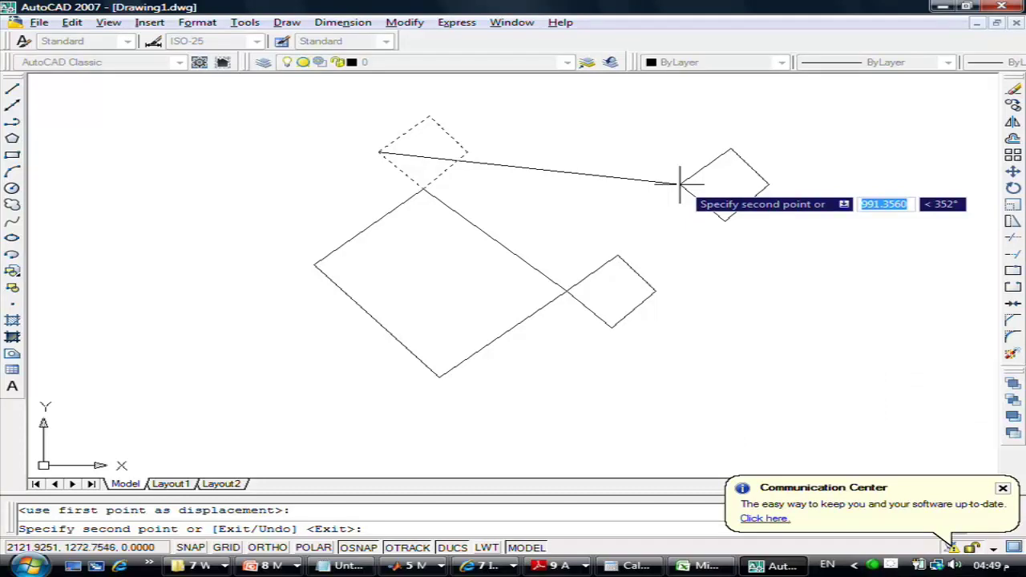
pyautogui.click(656, 290)
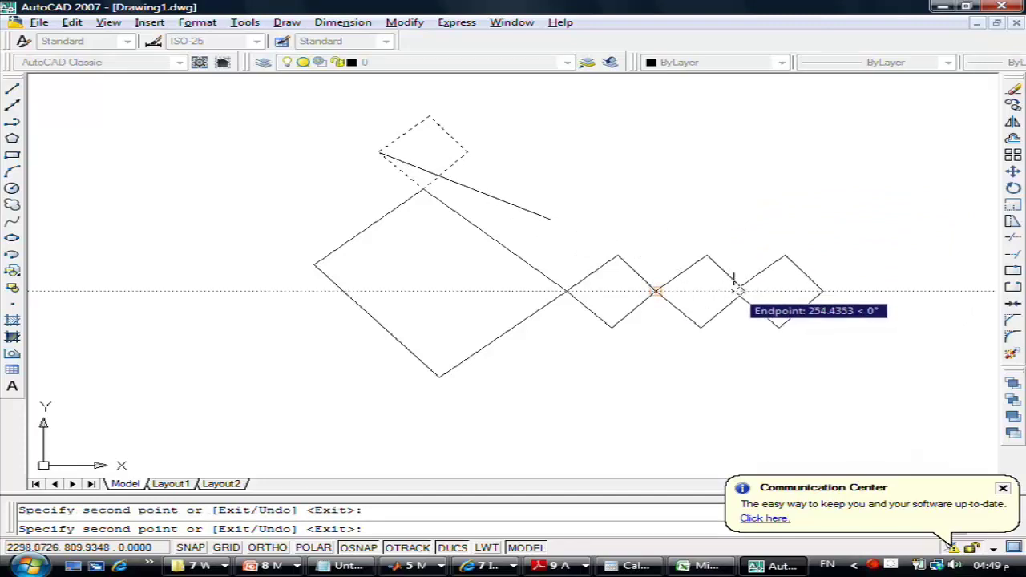
pyautogui.click(746, 290)
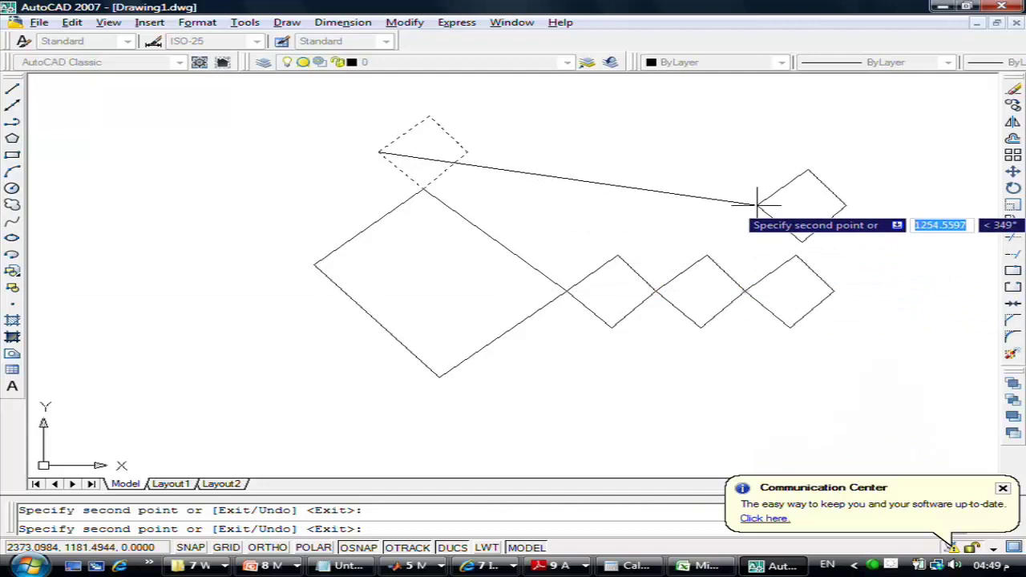
pyautogui.press('Return')
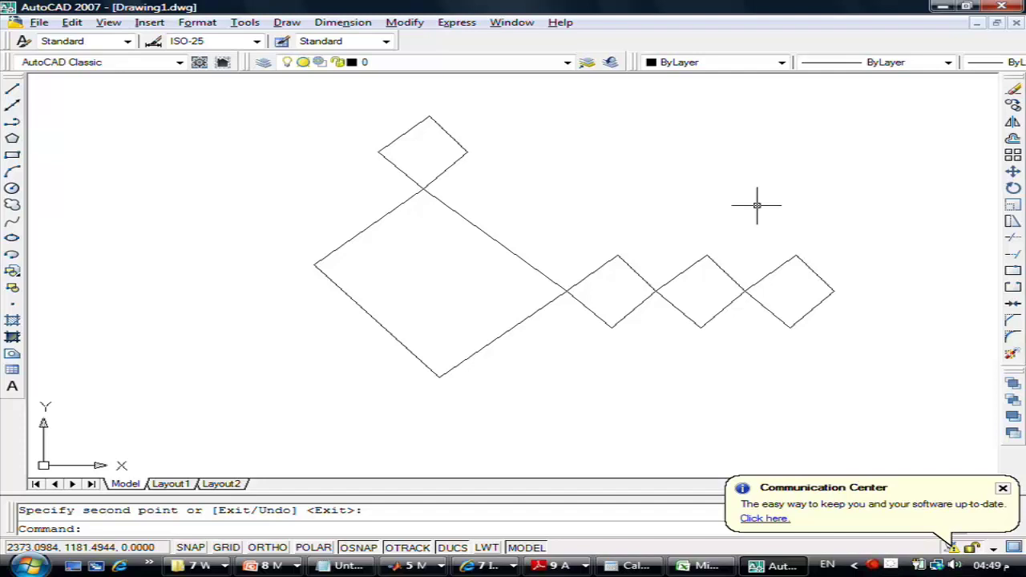
# Step: Start Copy (CO) and window-select the top small square
pyautogui.write('co')
pyautogui.press('Return')
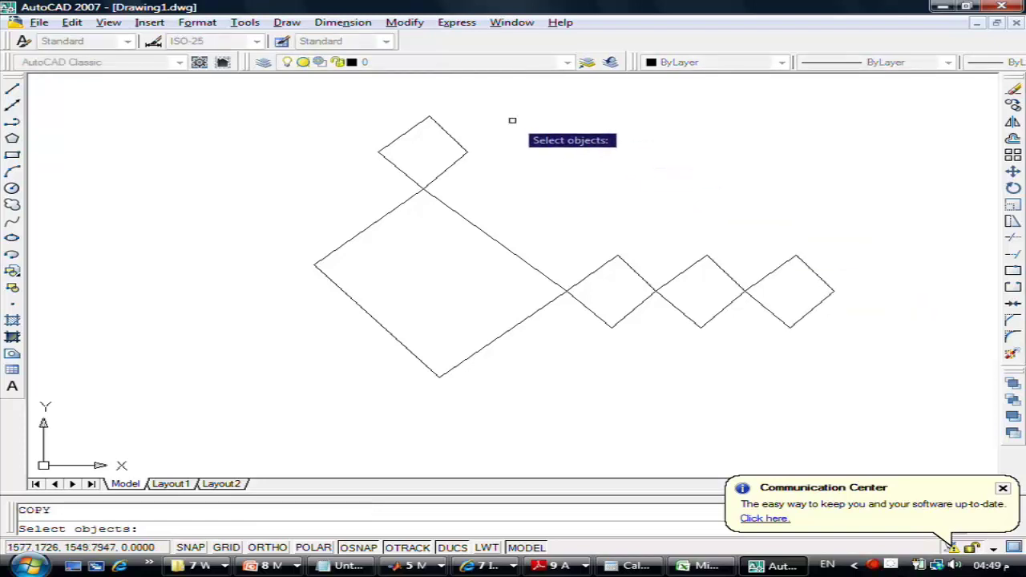
pyautogui.write('w')
pyautogui.press('Return')
pyautogui.click(519, 93)
pyautogui.click(311, 228)
pyautogui.press('Return')
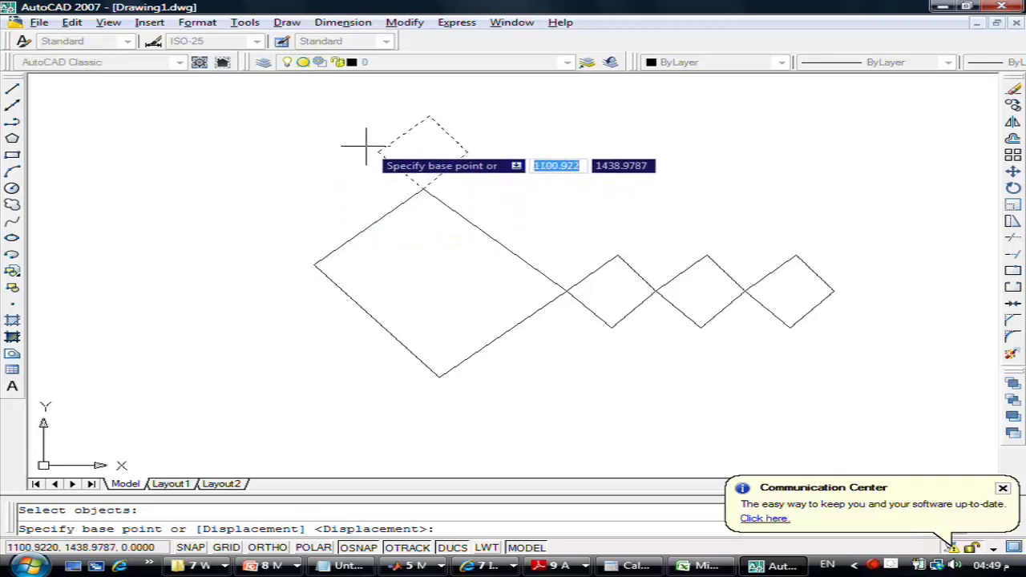
# Step: From its top corner, place copies at the large square's bottom corner and two staggered points below the right row
pyautogui.click(429, 116)
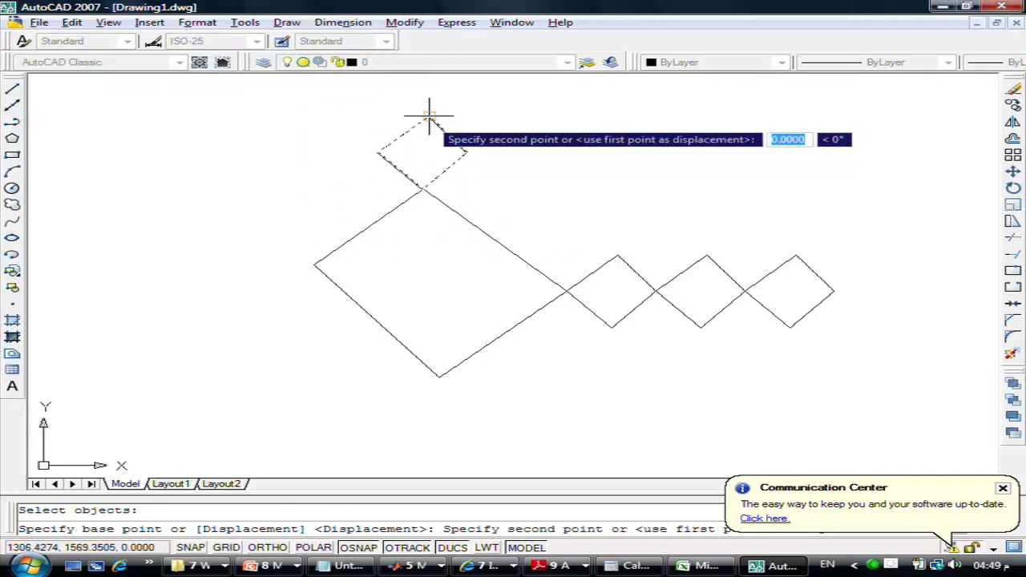
pyautogui.click(430, 376)
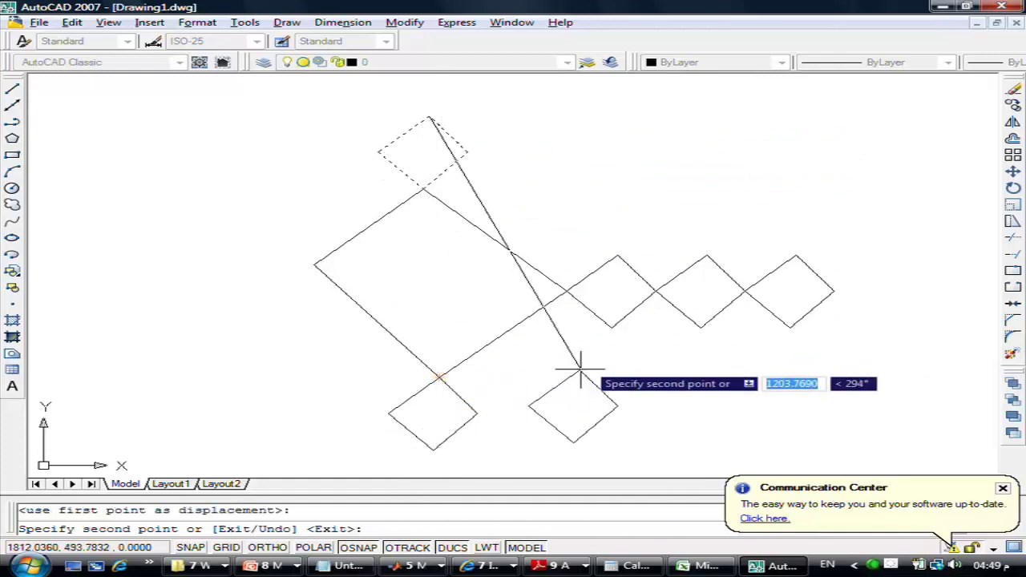
pyautogui.click(606, 329)
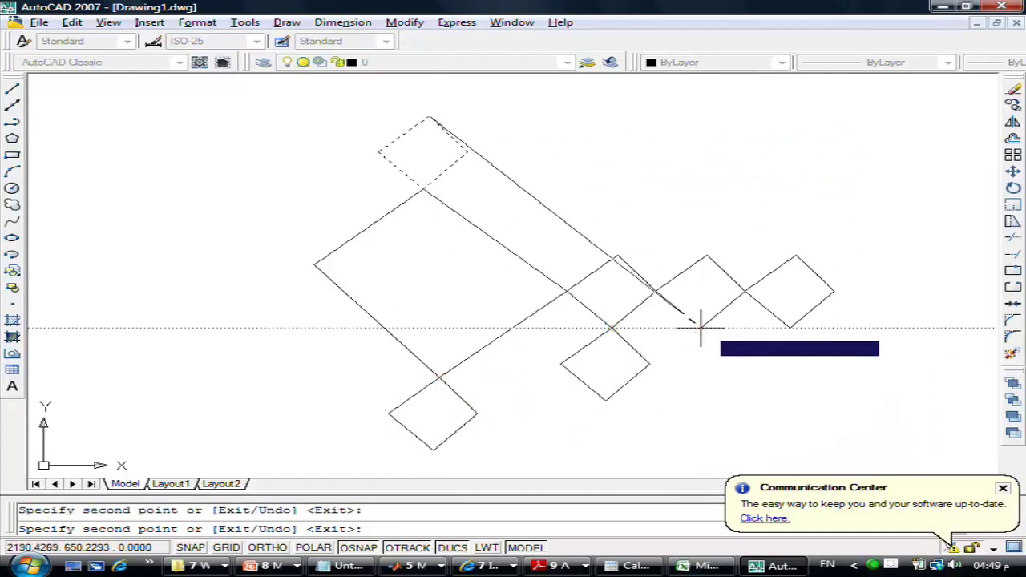
pyautogui.click(786, 330)
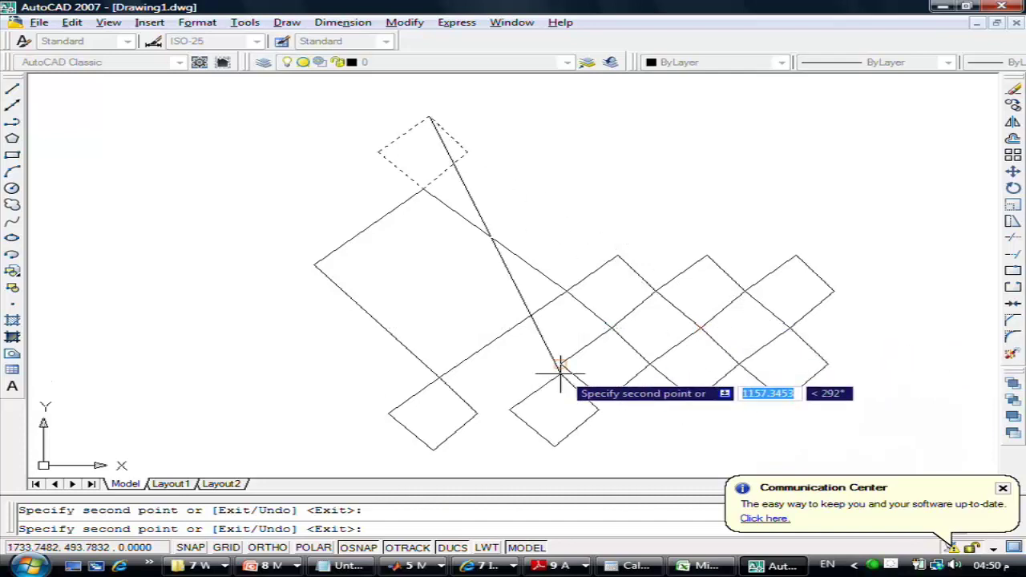
pyautogui.press('Return')
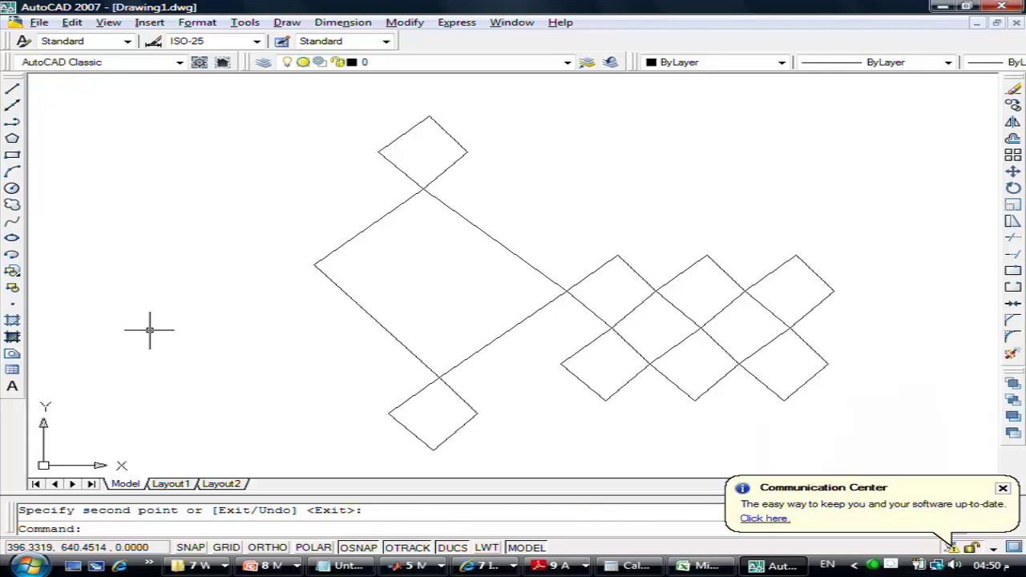
pyautogui.press('Return')
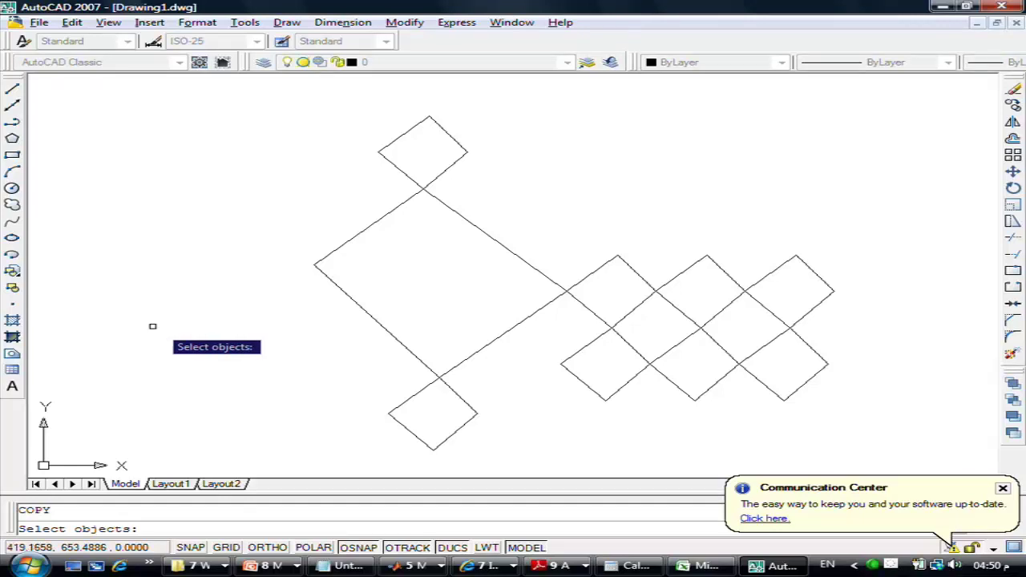
# Step: Window-select the top square and copy it from its right corner to three points extending left
pyautogui.write('w')
pyautogui.press('Return')
pyautogui.click(503, 104)
pyautogui.click(323, 212)
pyautogui.press('Return')
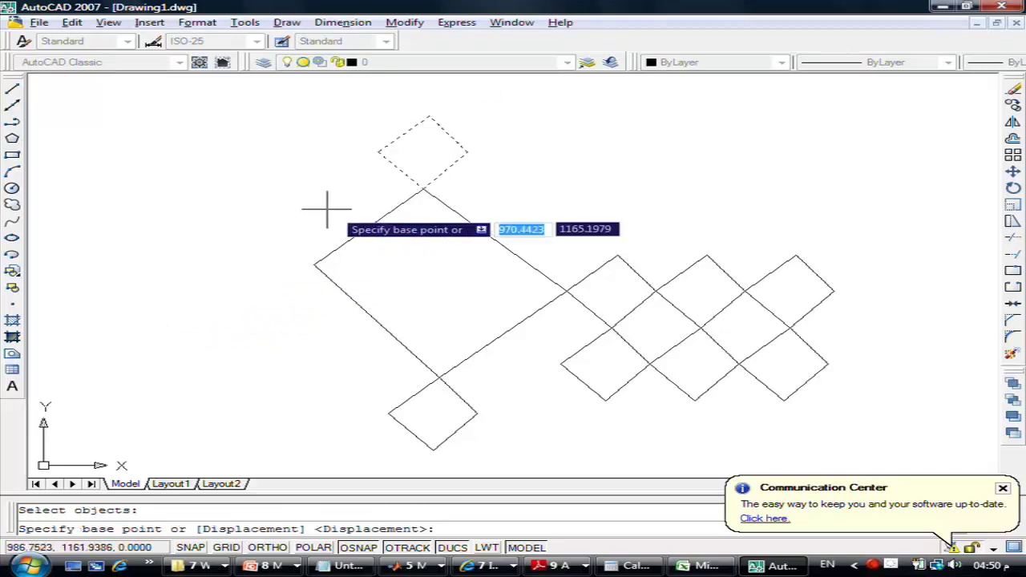
pyautogui.click(467, 152)
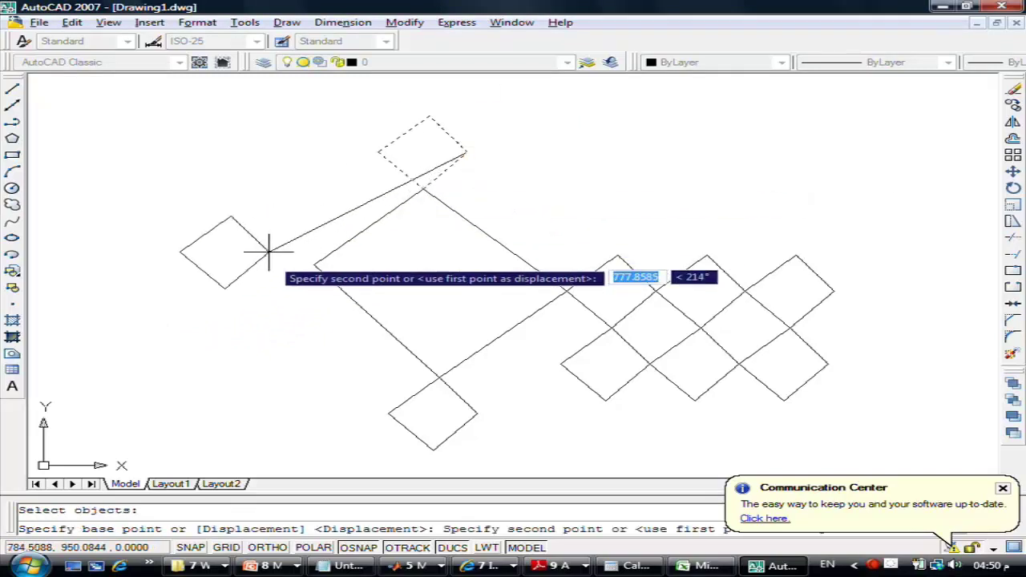
pyautogui.click(315, 263)
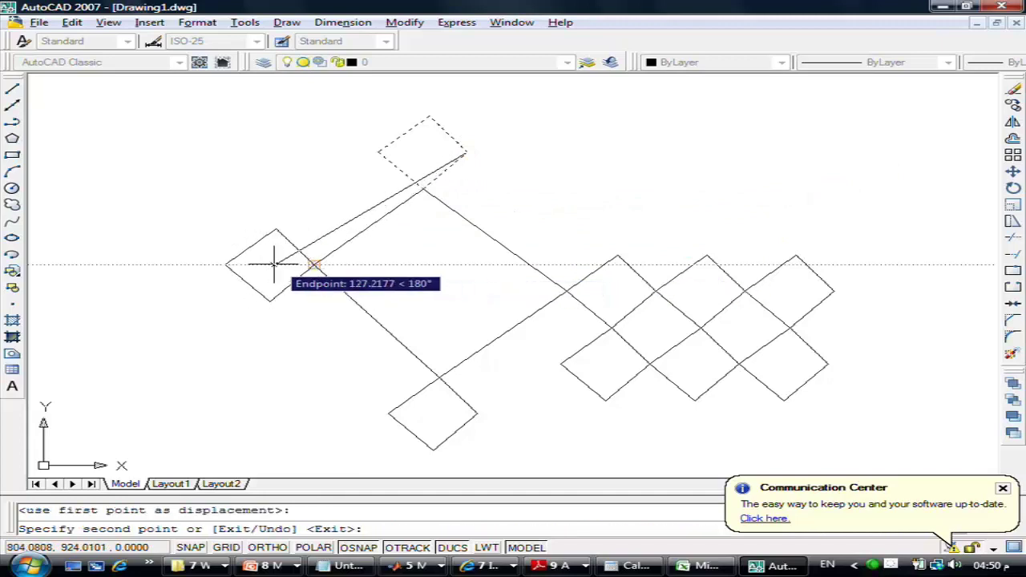
pyautogui.click(231, 263)
pyautogui.click(137, 264)
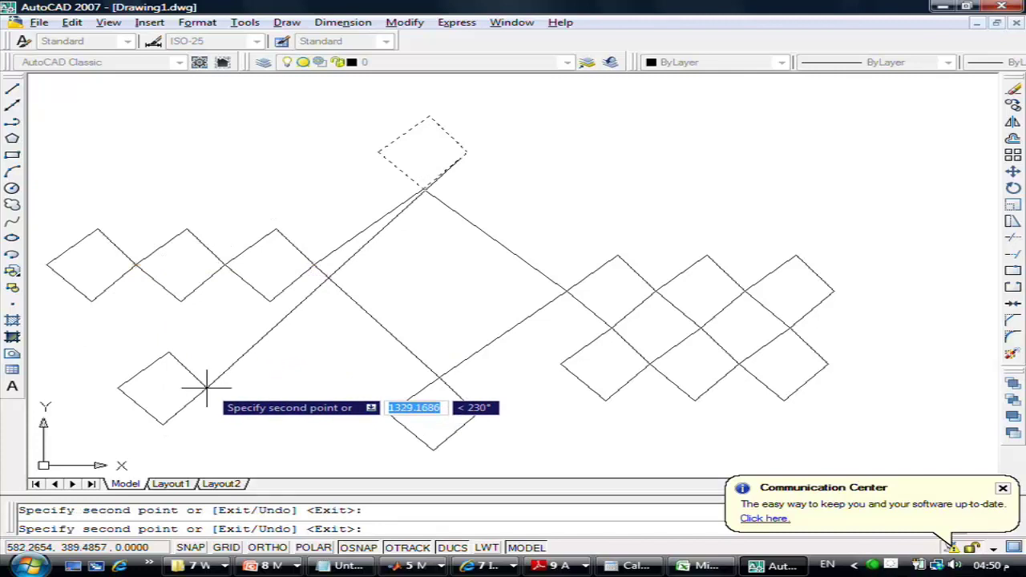
pyautogui.press('Return')
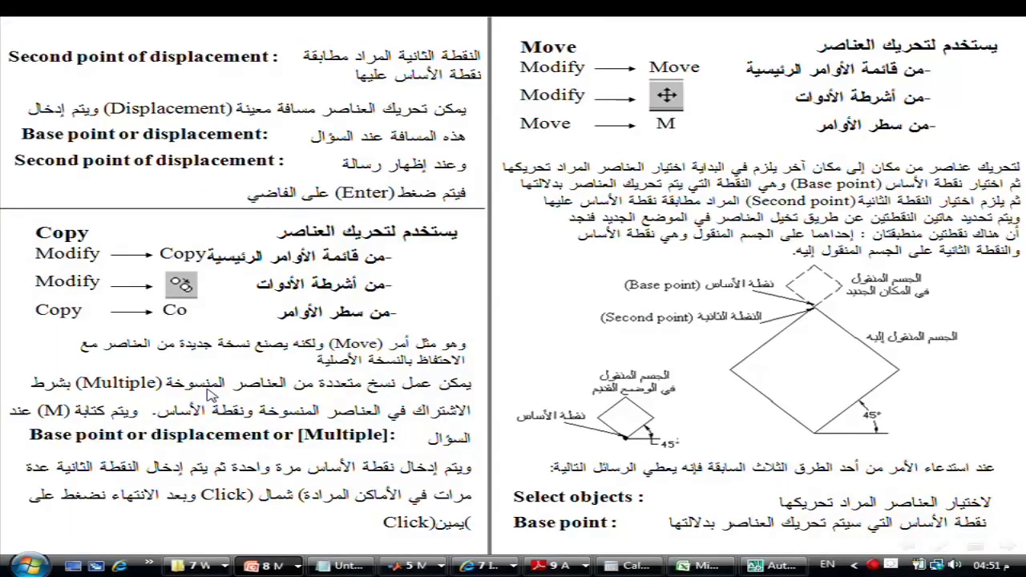
# Step: Switch from Adobe Reader back to the AutoCAD drawing
pyautogui.hotkey('alt', 'Tab')
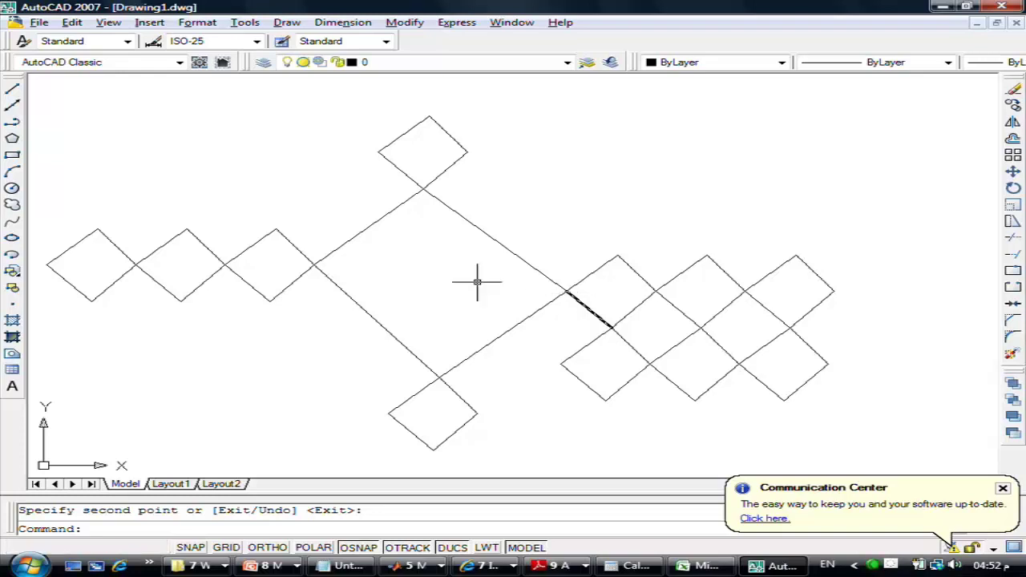
# Step: Start a new drawing from the default template
pyautogui.click(38, 22)
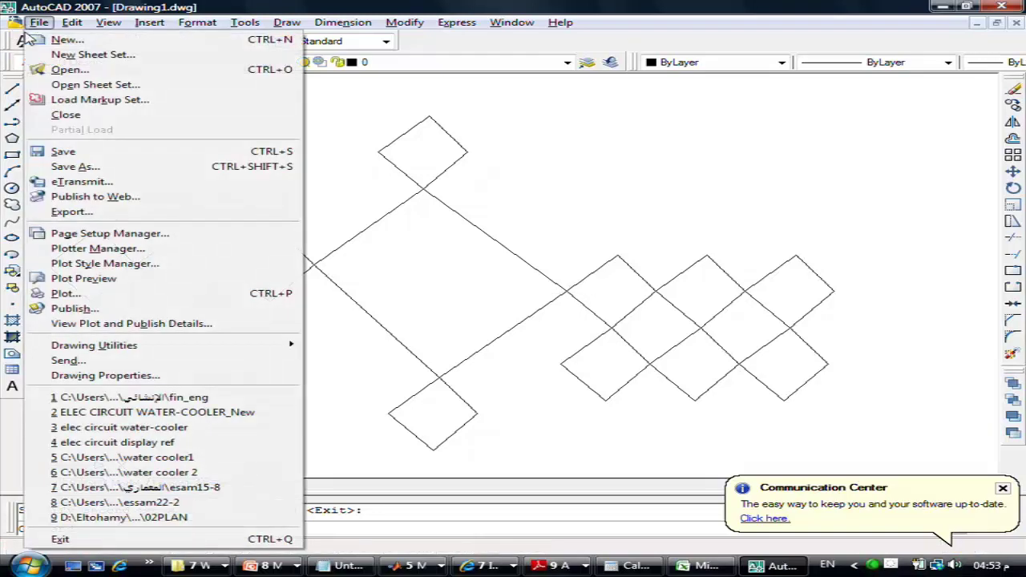
pyautogui.click(50, 37)
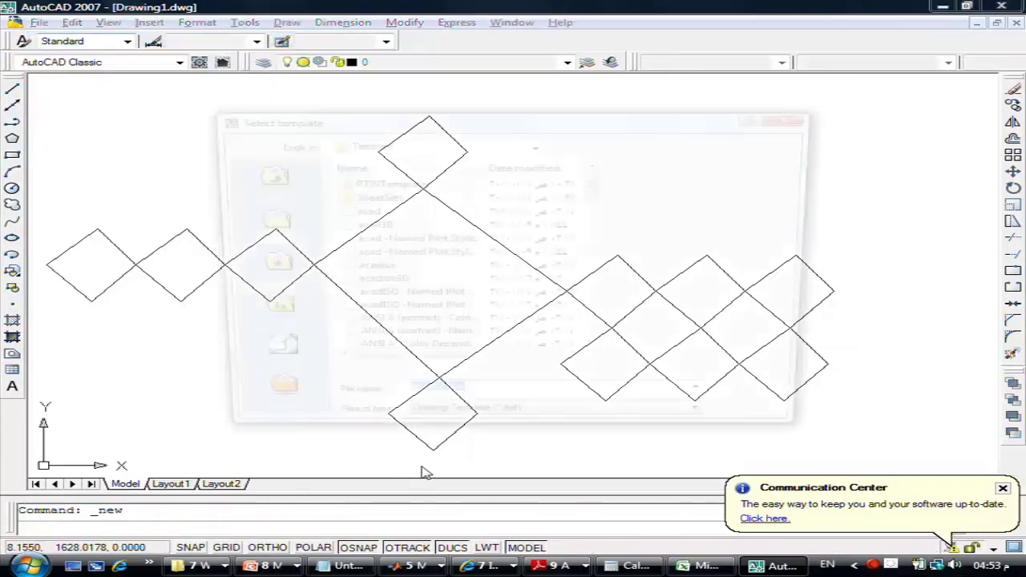
pyautogui.click(759, 403)
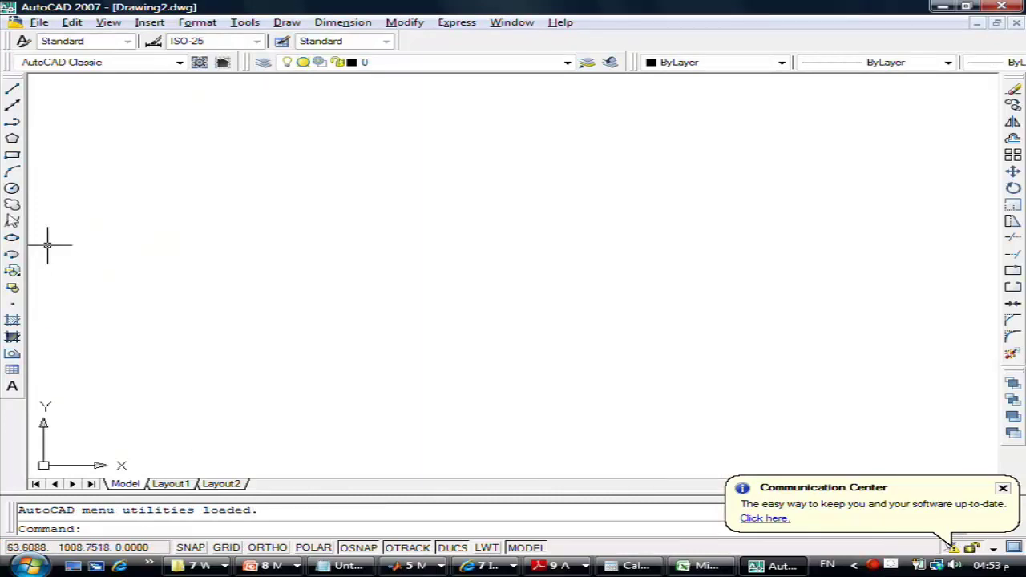
# Step: With ORTHO on, draw a closed 200 by 60 rectangle using Line near the lower left
pyautogui.click(12, 88)
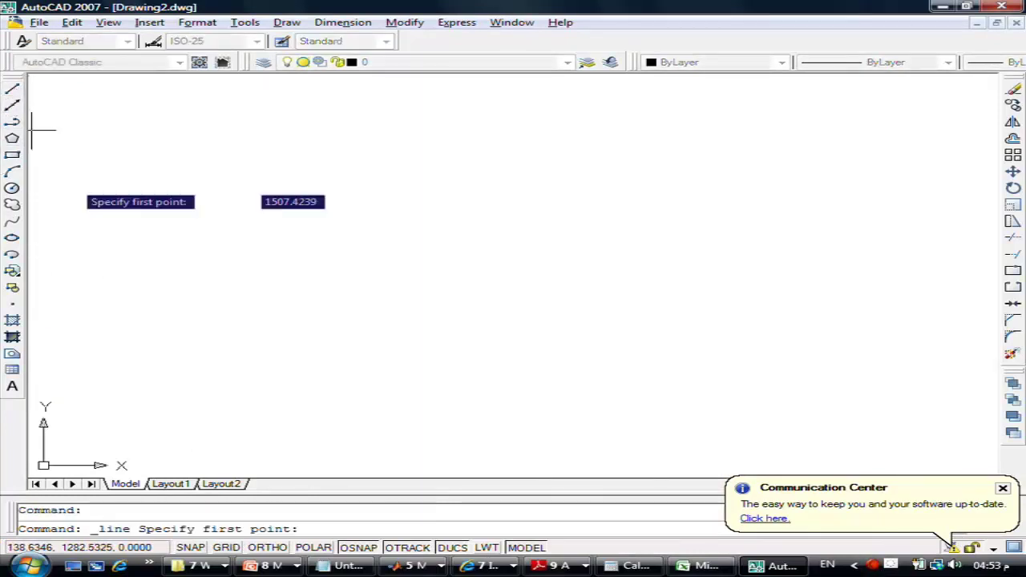
pyautogui.click(92, 408)
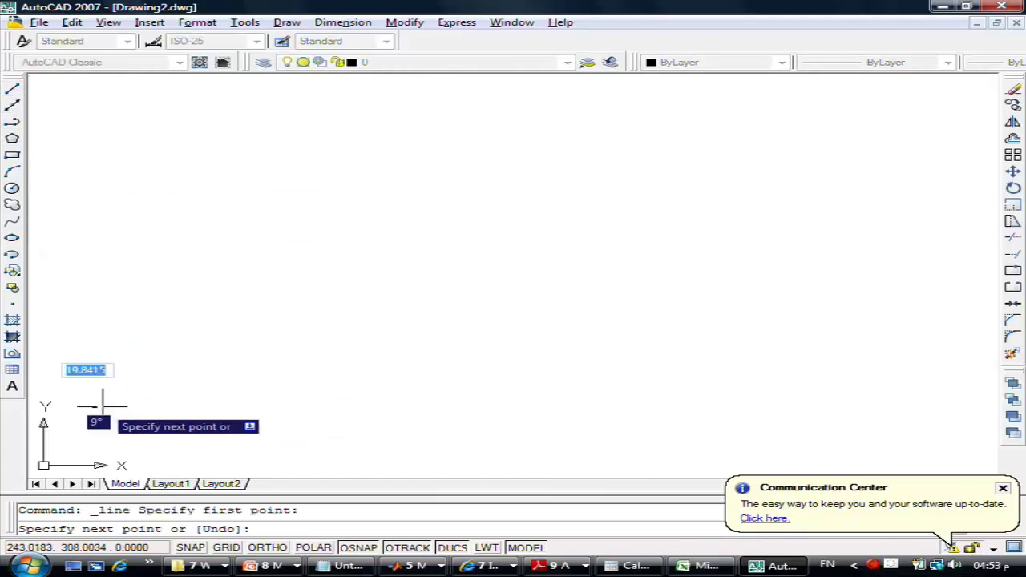
pyautogui.press('F8')
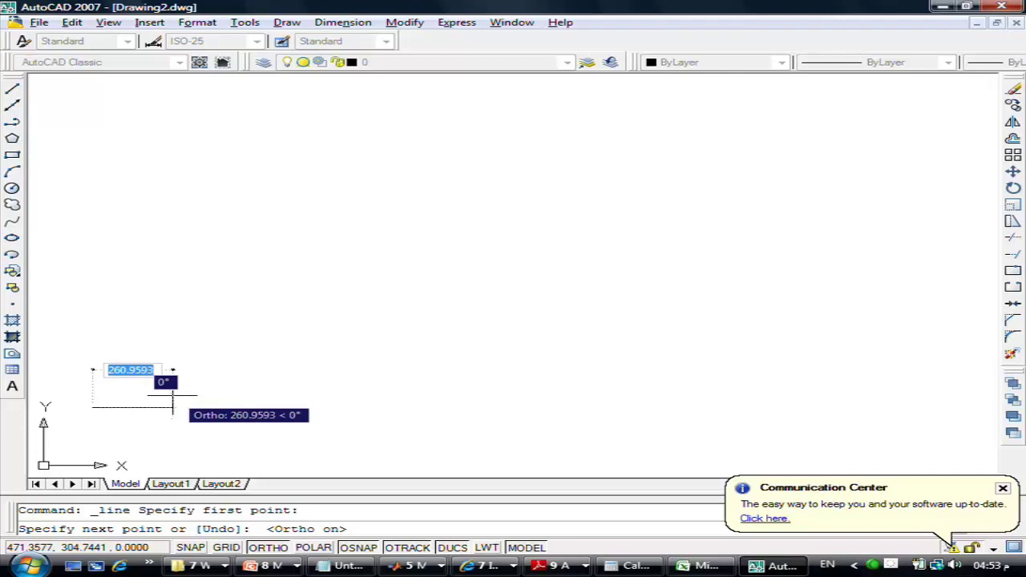
pyautogui.write('200')
pyautogui.press('Return')
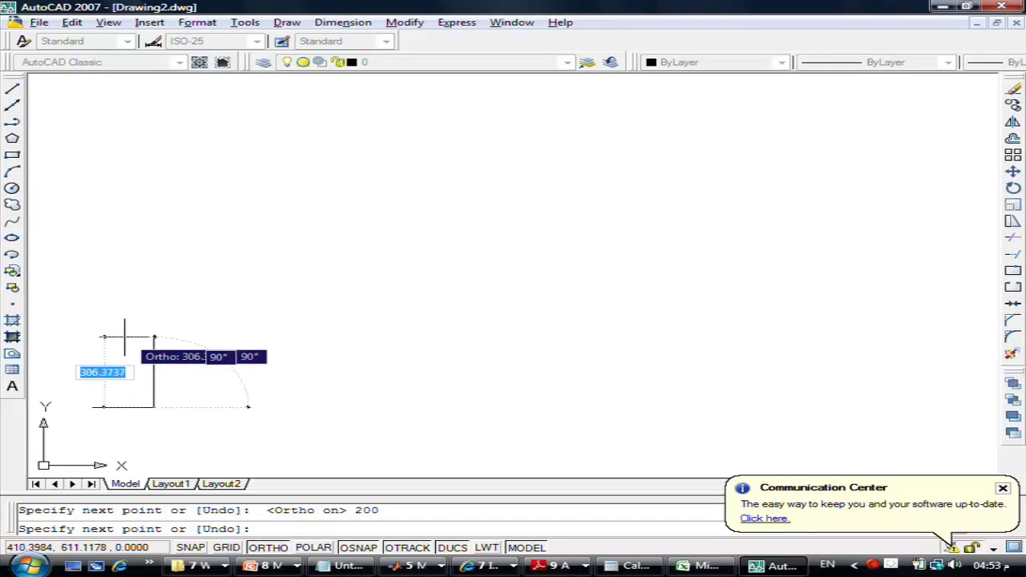
pyautogui.write('60')
pyautogui.press('Return')
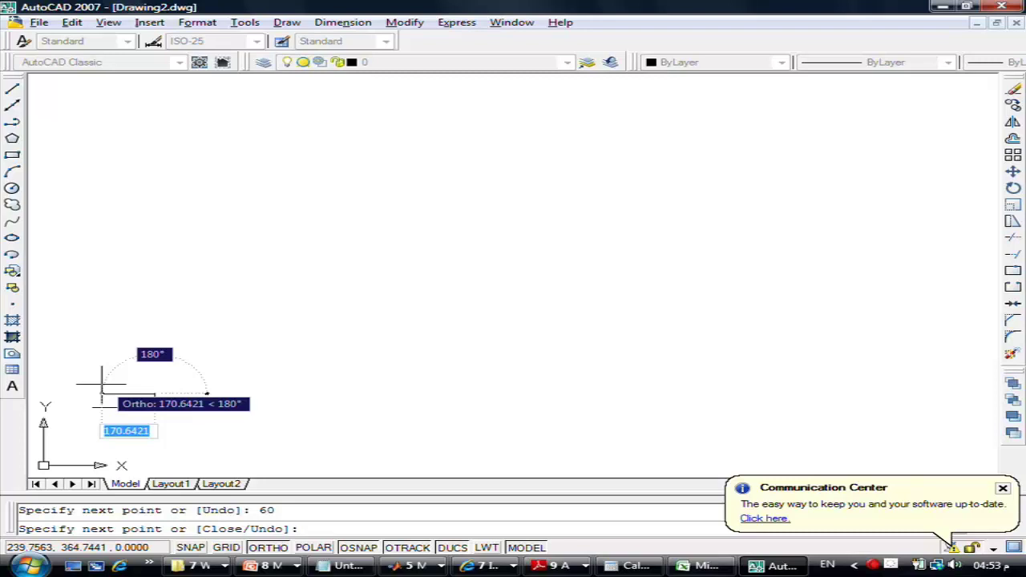
pyautogui.write('200')
pyautogui.press('Return')
pyautogui.write('c')
pyautogui.press('Return')
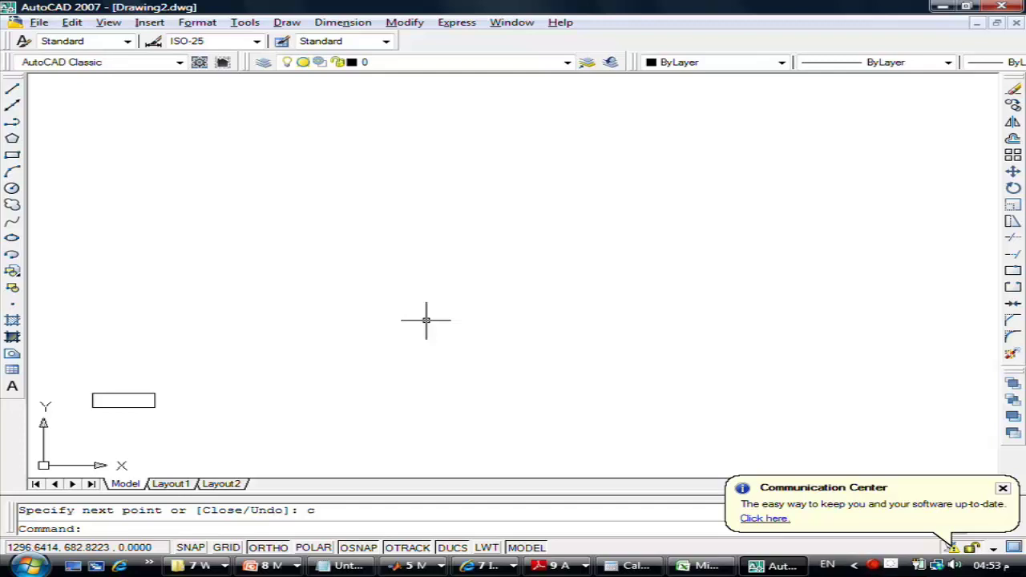
# Step: Start a Line beside the rectangle, draw an 80-unit bottom edge, and undo a mistaken 60-unit edge
pyautogui.write('l')
pyautogui.press('Return')
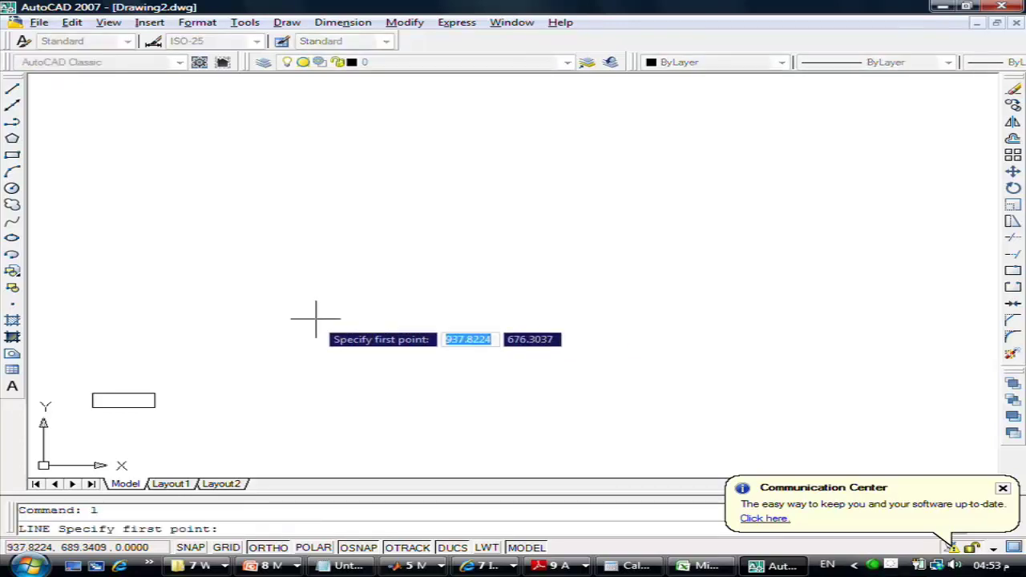
pyautogui.click(151, 337)
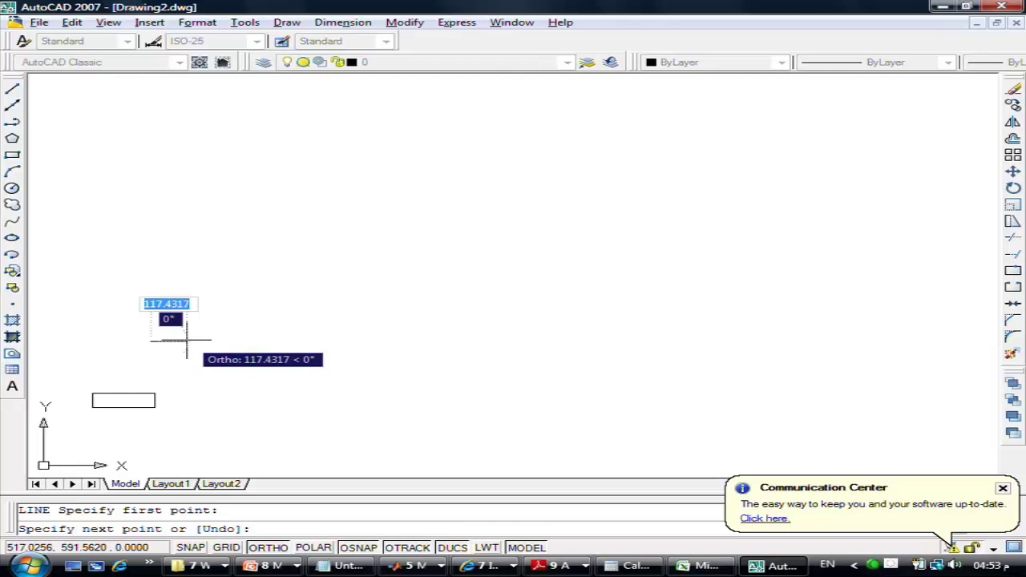
pyautogui.write('80')
pyautogui.press('Return')
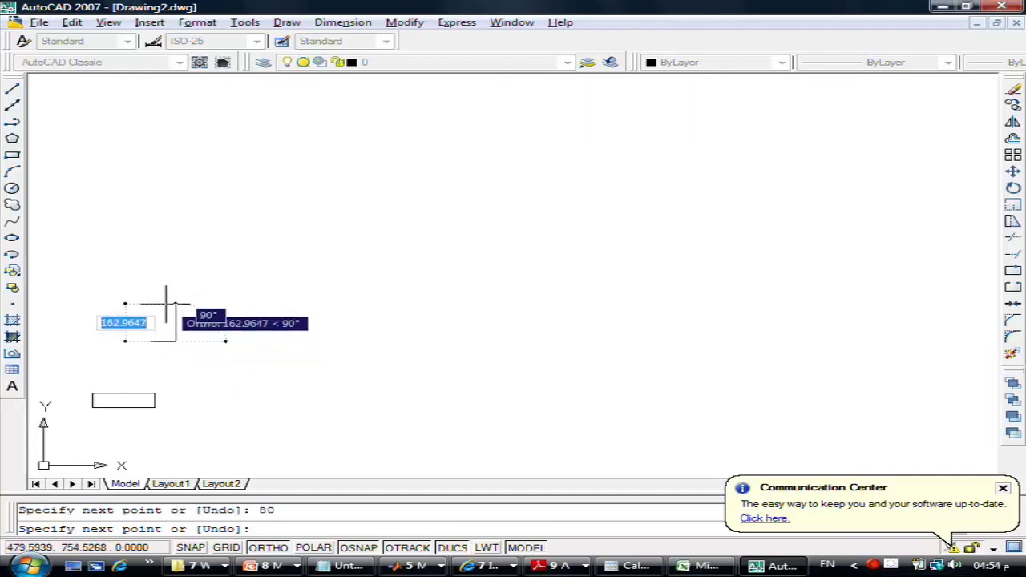
pyautogui.write('60')
pyautogui.press('Return')
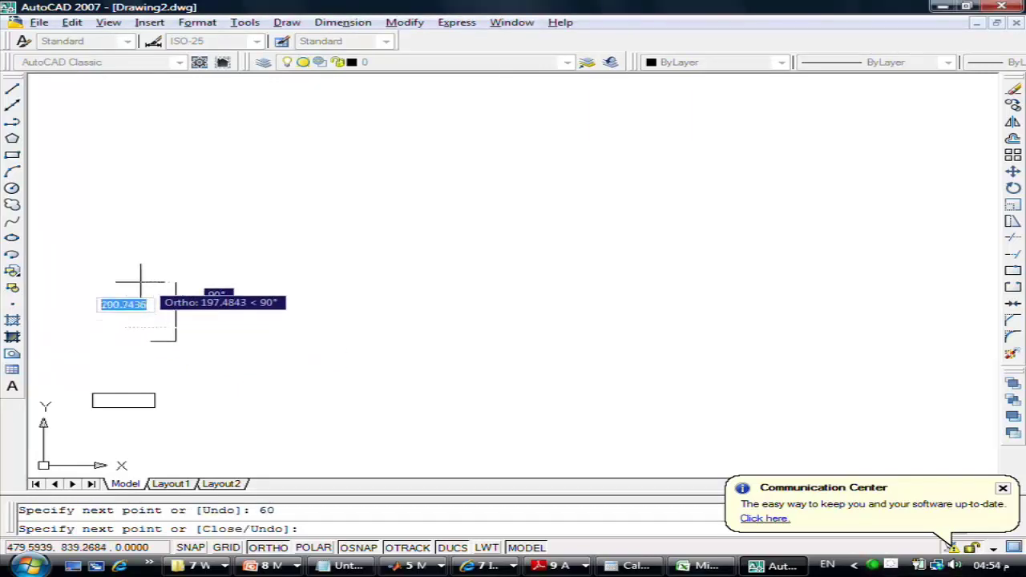
pyautogui.write('u')
pyautogui.press('Return')
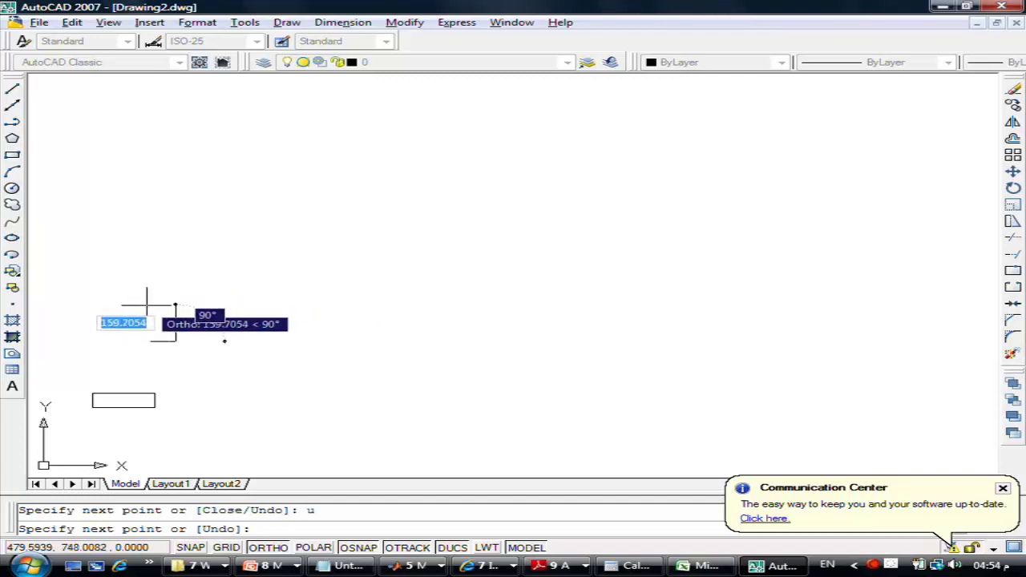
# Step: Finish the square with two 80-unit edges and close it
pyautogui.write('80')
pyautogui.press('Return')
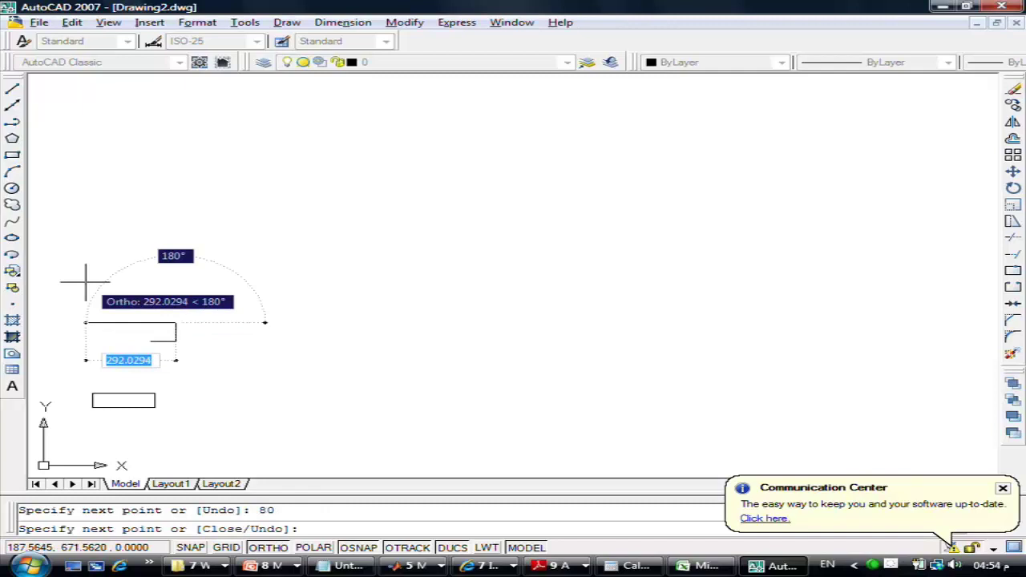
pyautogui.write('80')
pyautogui.press('Return')
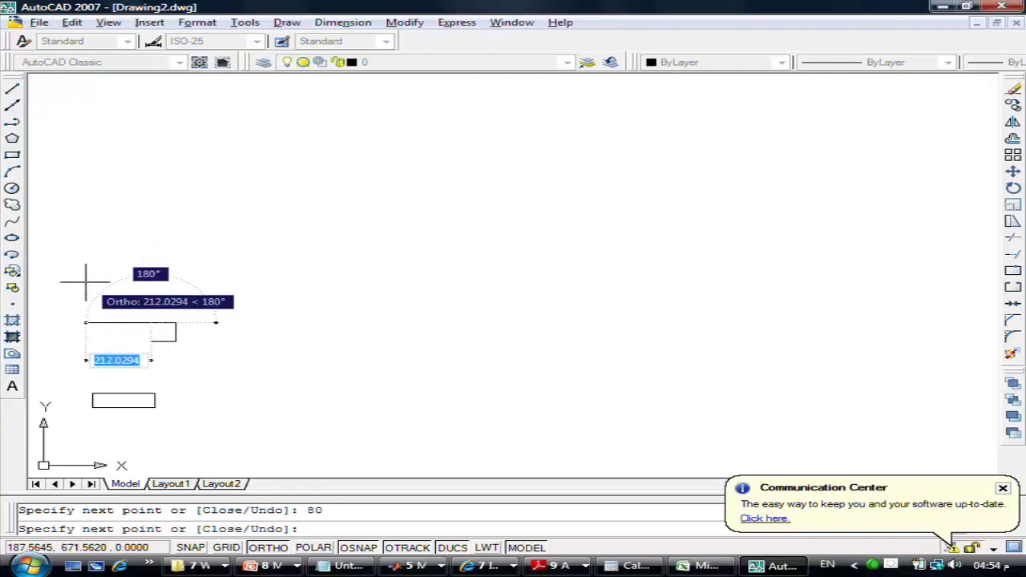
pyautogui.write('c')
pyautogui.press('Return')
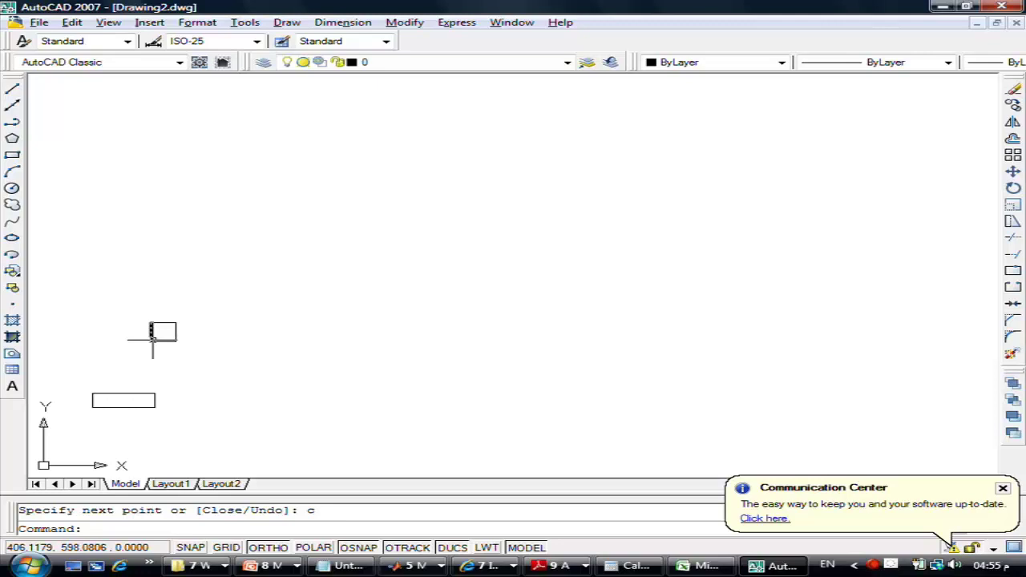
# Step: Move the 80 by 80 square from its corner to the rectangle's lower-left endpoint
pyautogui.click(1014, 170)
pyautogui.write('w')
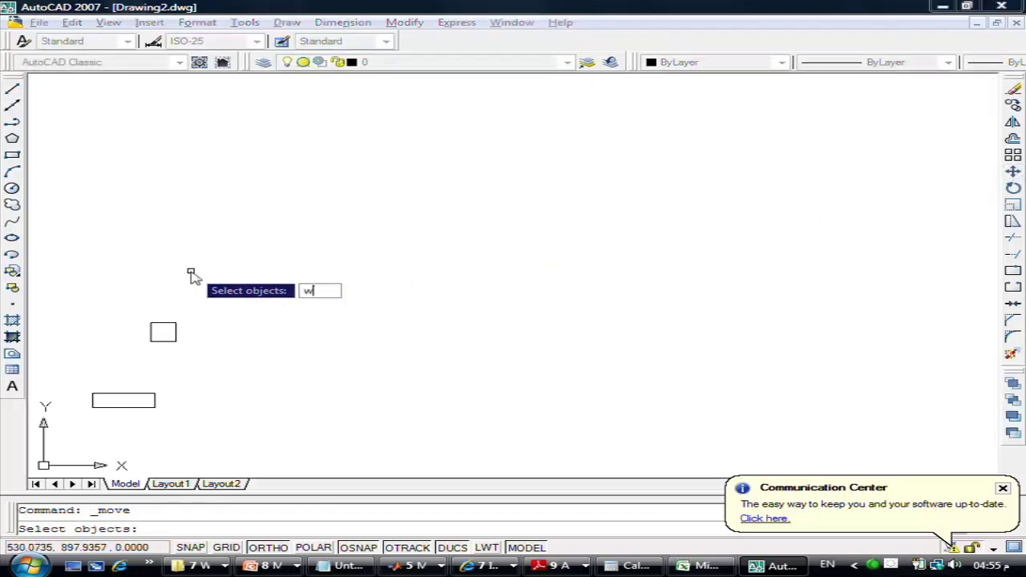
pyautogui.press('Return')
pyautogui.click(130, 298)
pyautogui.click(194, 342)
pyautogui.press('Return')
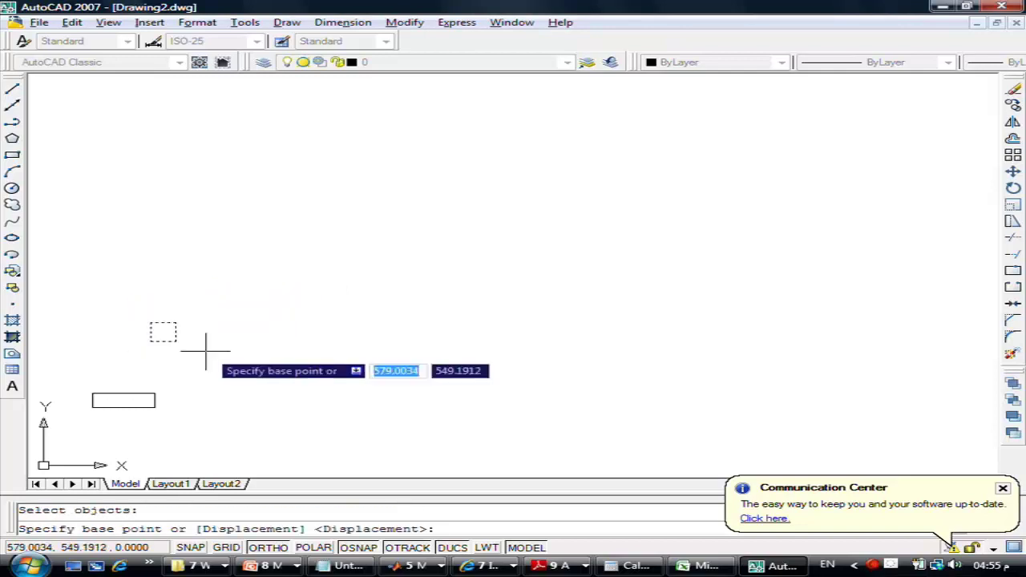
pyautogui.click(163, 329)
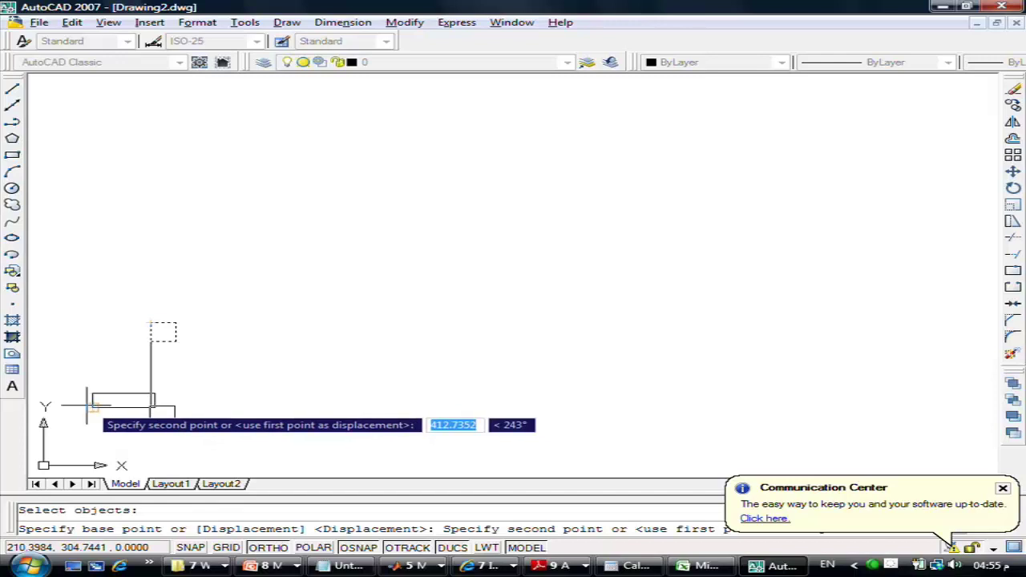
pyautogui.click(92, 408)
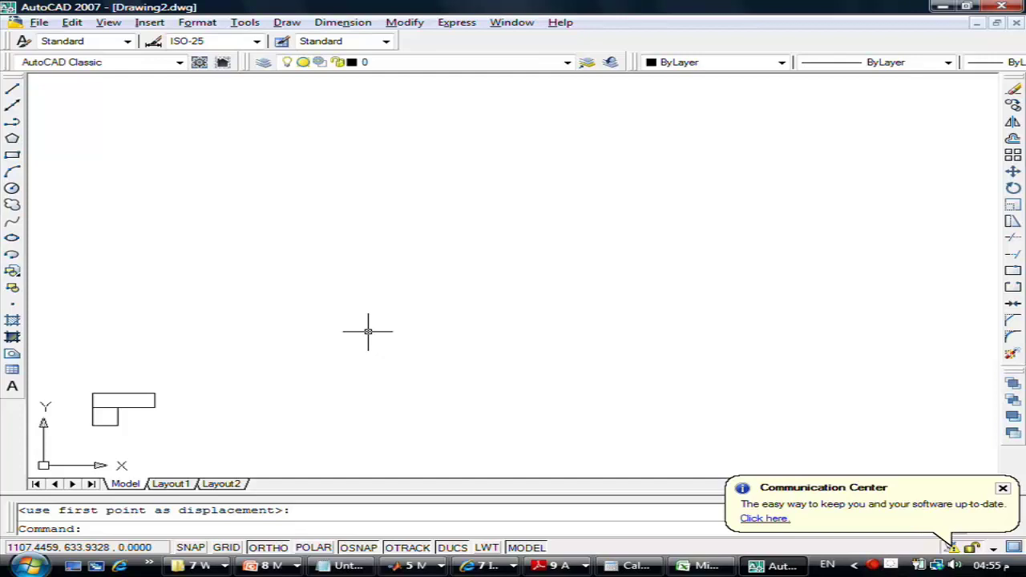
pyautogui.click(1013, 171)
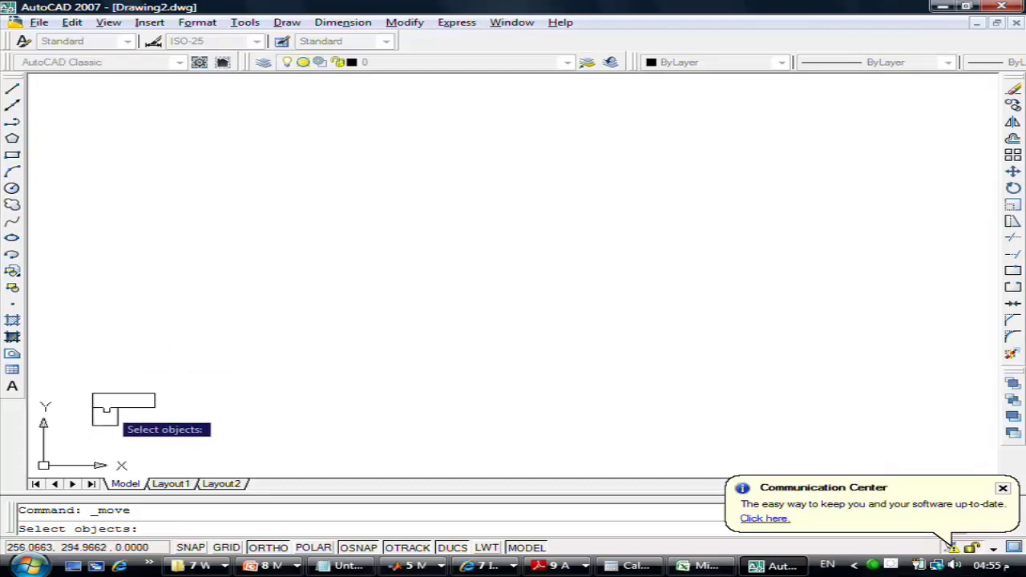
pyautogui.write('w')
pyautogui.press('Return')
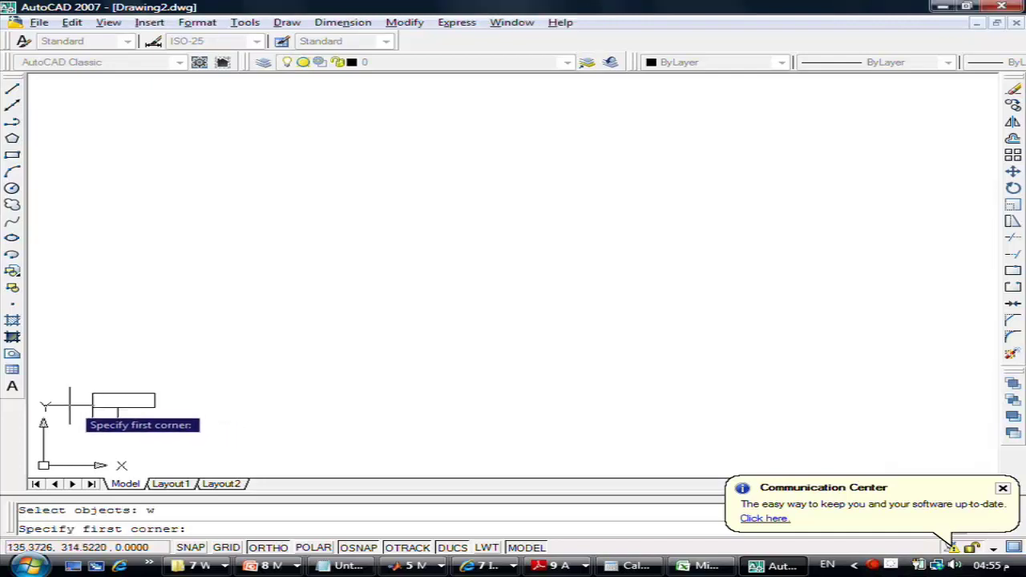
pyautogui.click(70, 403)
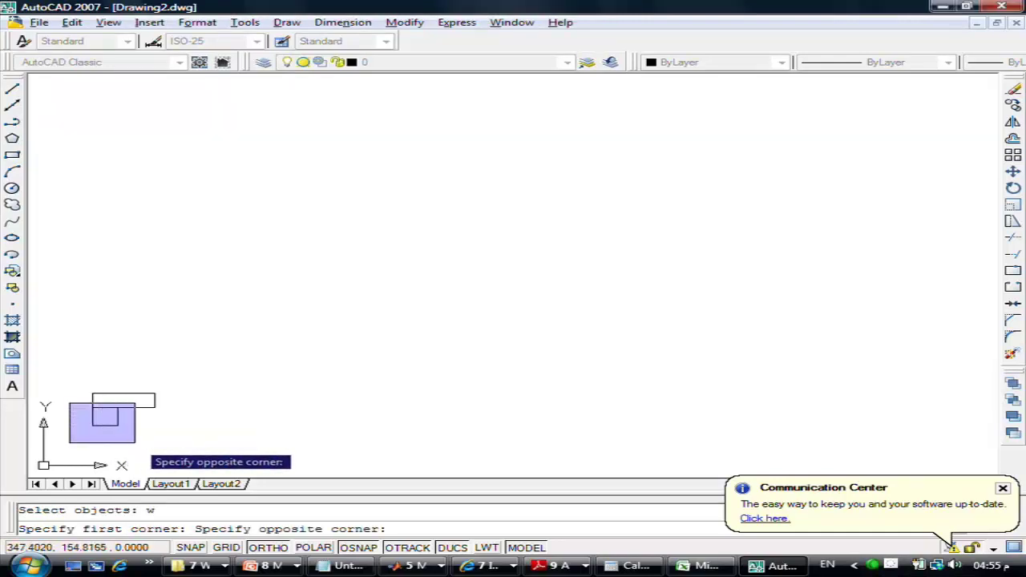
pyautogui.click(134, 443)
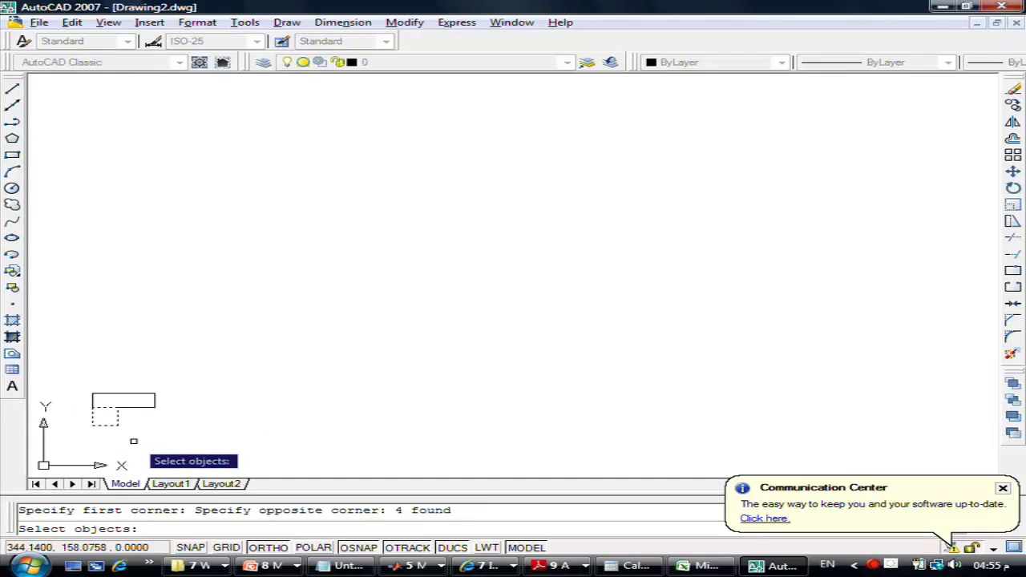
pyautogui.press('Return')
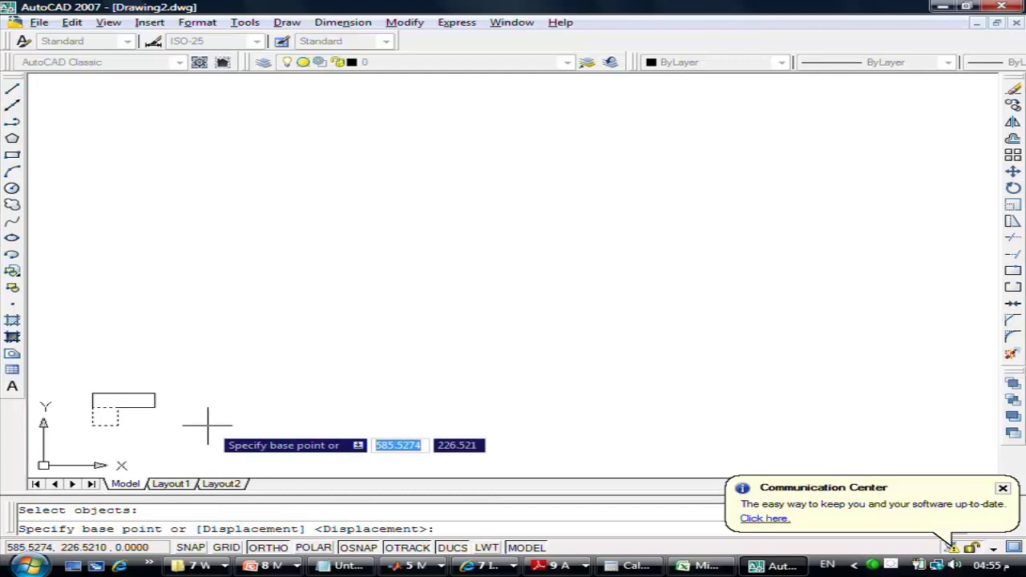
pyautogui.write('0')
pyautogui.press('Tab')
pyautogui.write('-20')
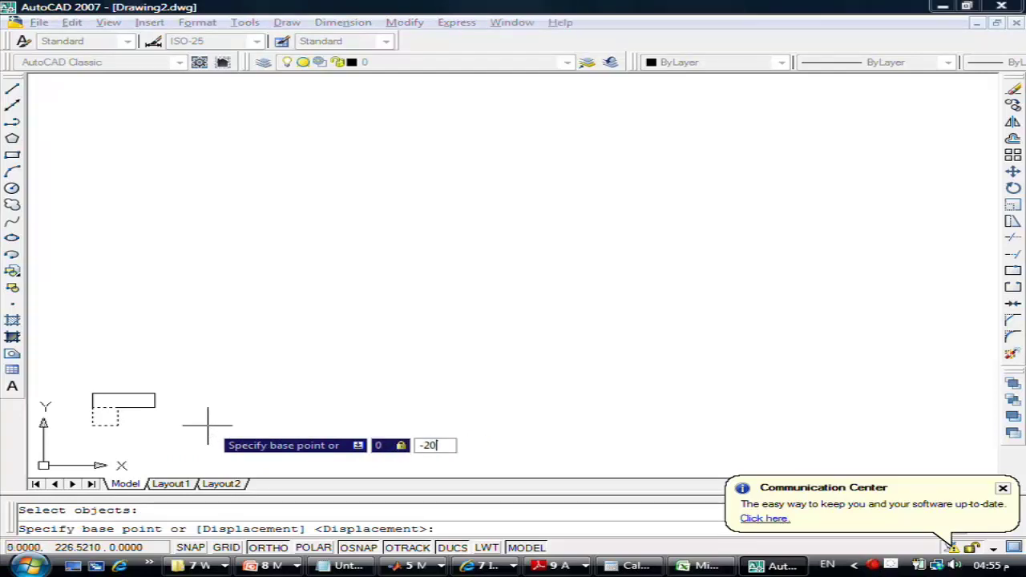
pyautogui.press('Return')
pyautogui.press('Return')
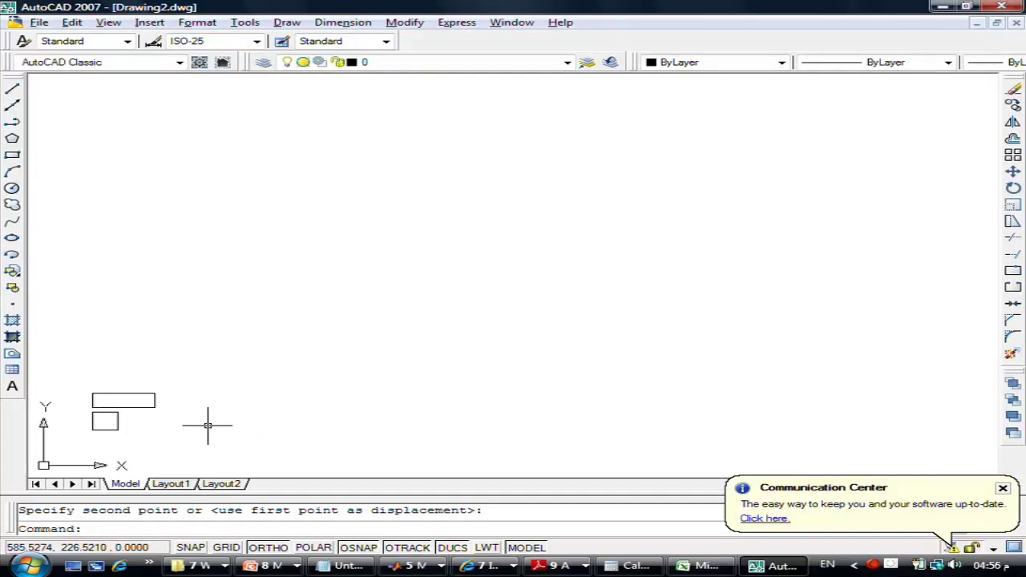
pyautogui.write('u')
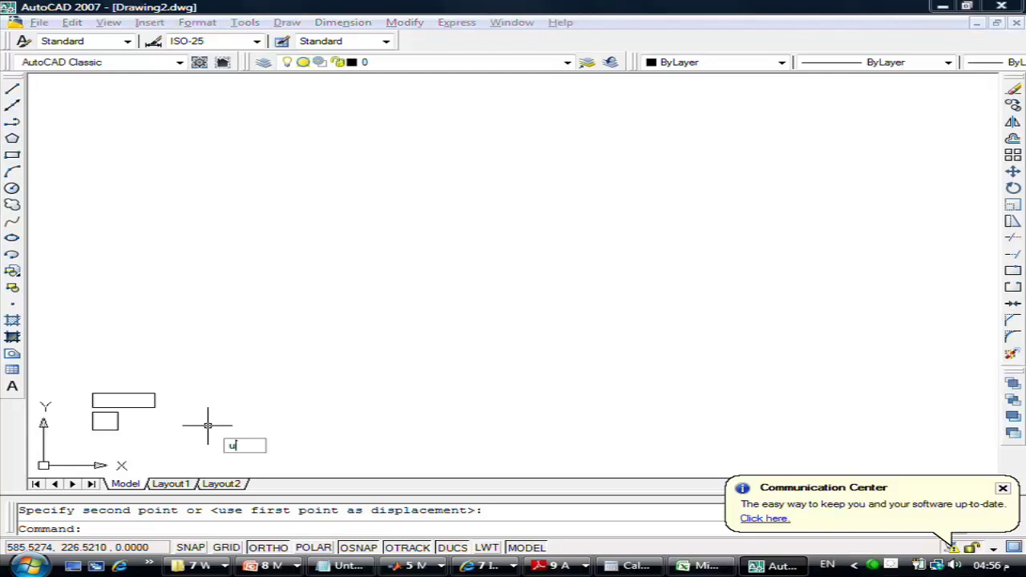
pyautogui.press('Return')
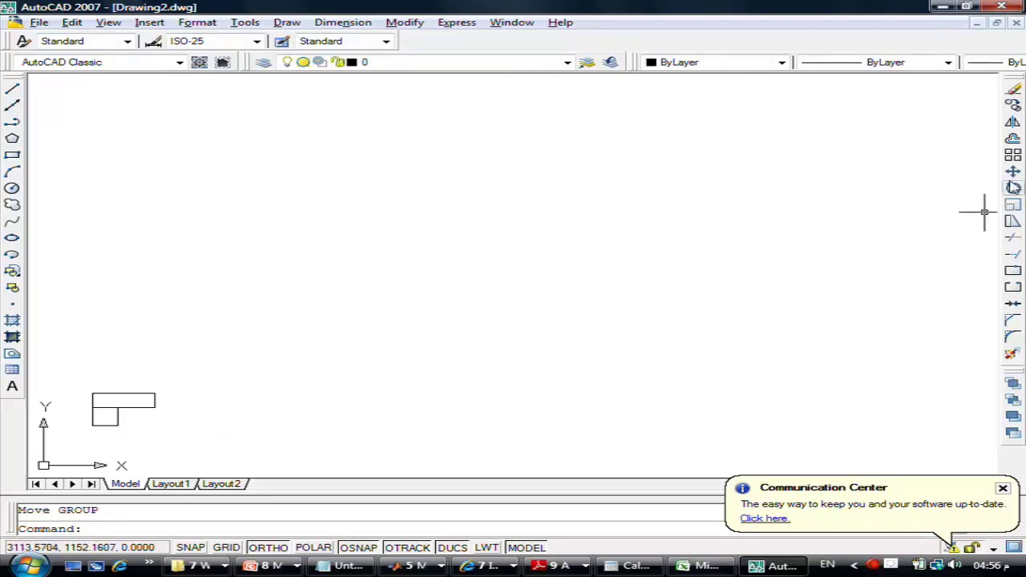
# Step: Window-select the small square and move it by displacement 0,-20
pyautogui.click(1012, 172)
pyautogui.write('w')
pyautogui.press('Return')
pyautogui.click(69, 399)
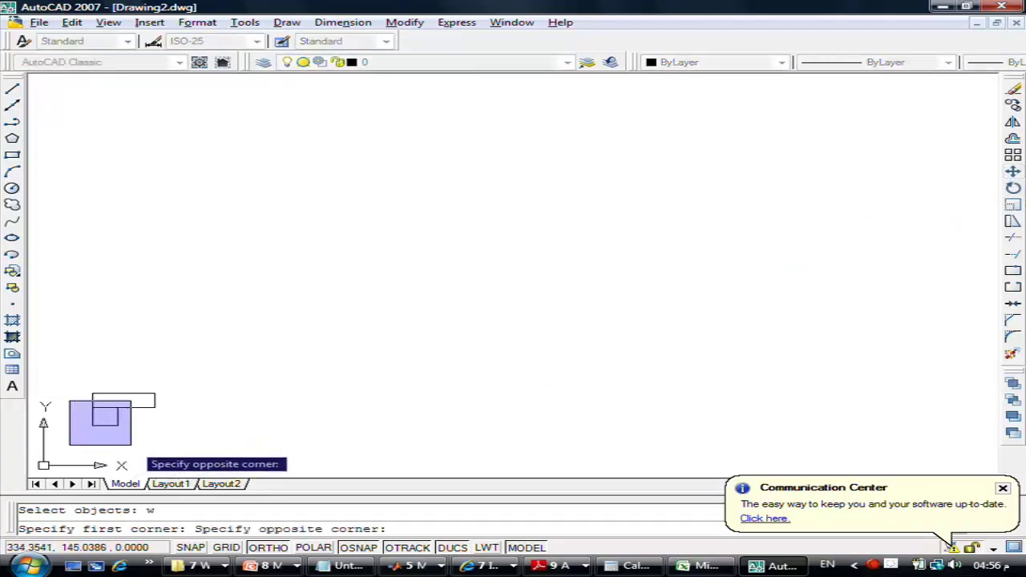
pyautogui.click(132, 445)
pyautogui.press('Return')
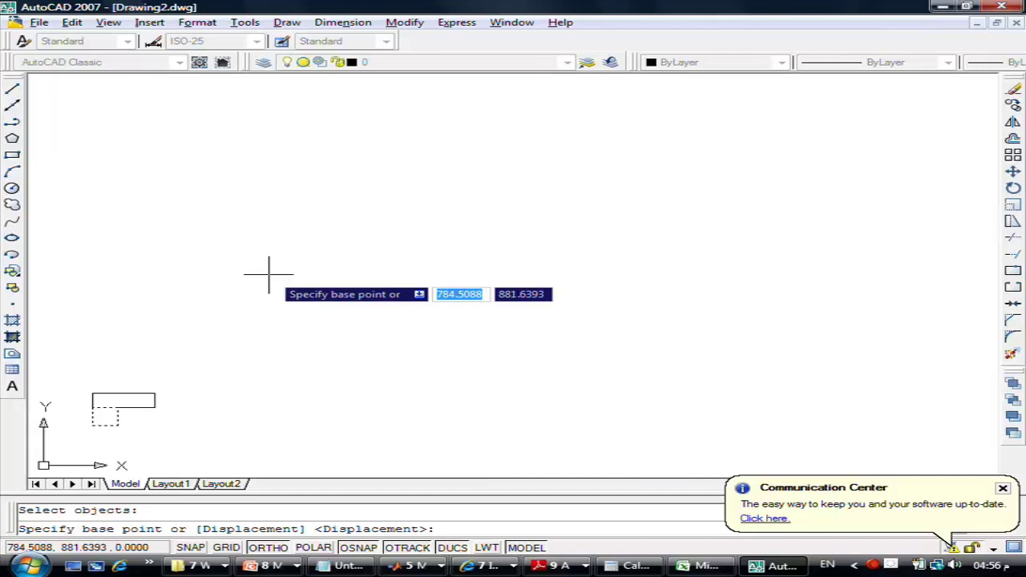
pyautogui.write('0')
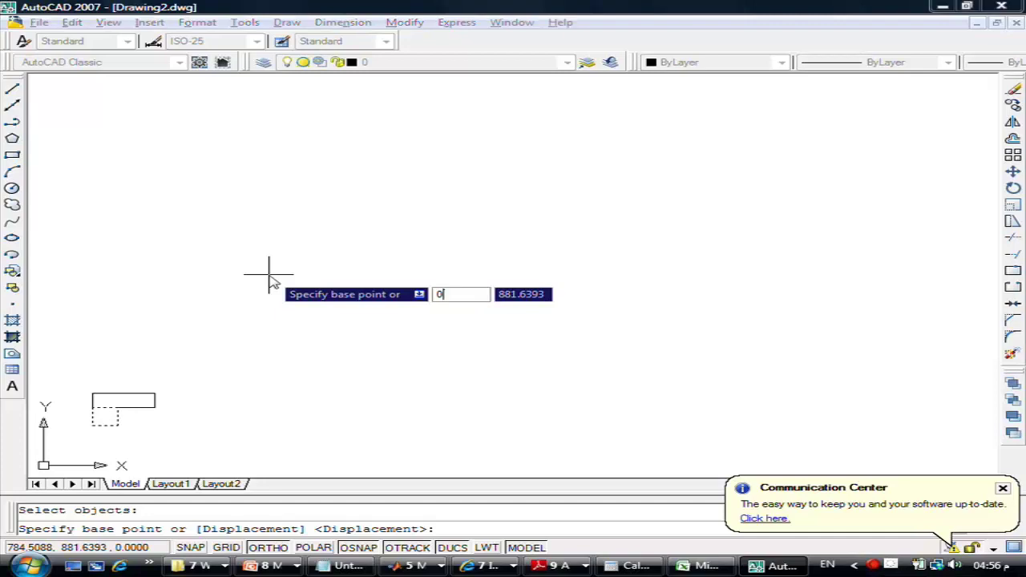
pyautogui.press('Tab')
pyautogui.write('-20')
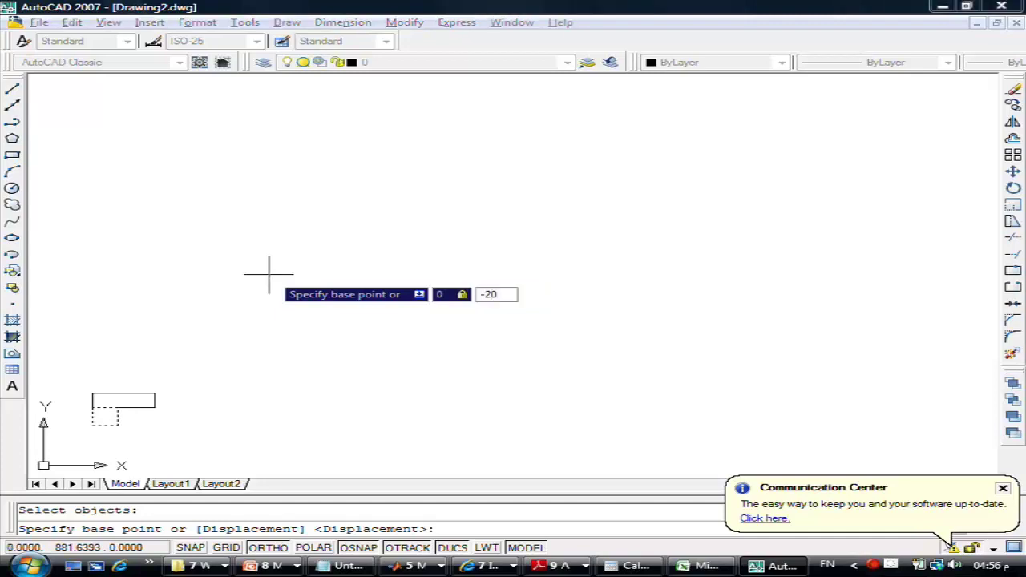
pyautogui.press('Return')
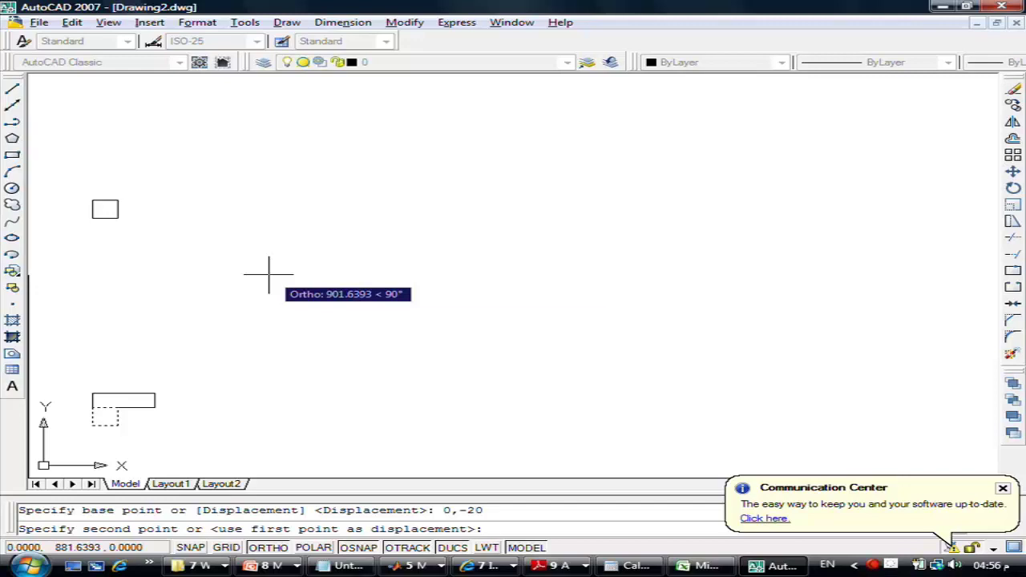
pyautogui.press('Return')
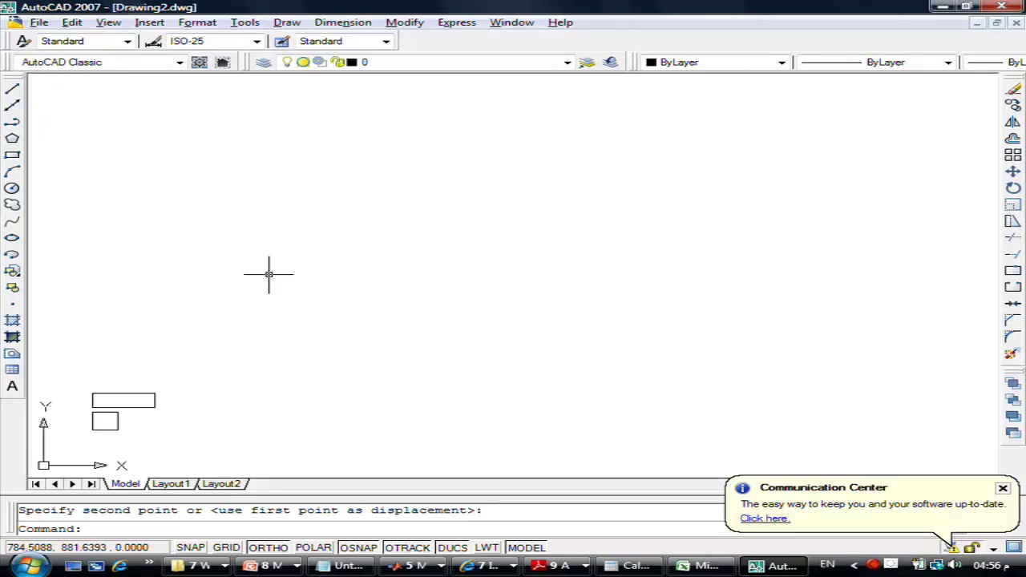
# Step: Copy the small square once to a point just right of it under the rectangle
pyautogui.click(1014, 104)
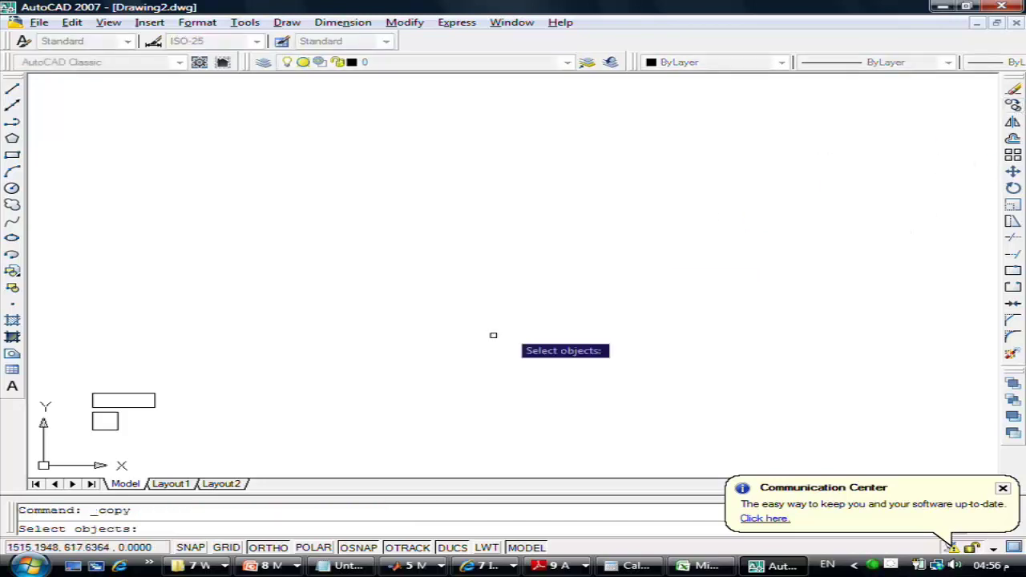
pyautogui.write('w')
pyautogui.press('Return')
pyautogui.click(81, 406)
pyautogui.click(136, 438)
pyautogui.press('Return')
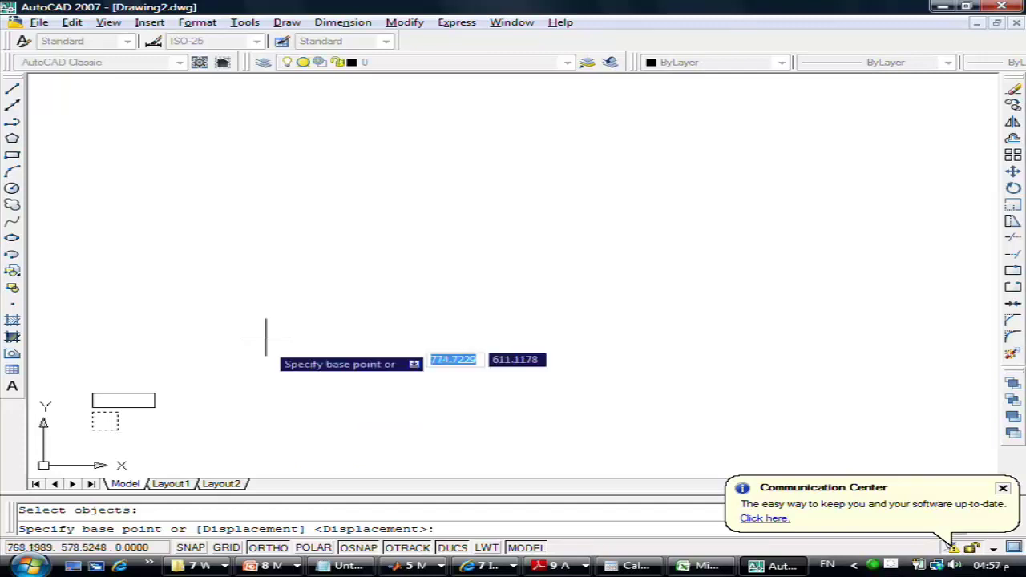
pyautogui.click(105, 420)
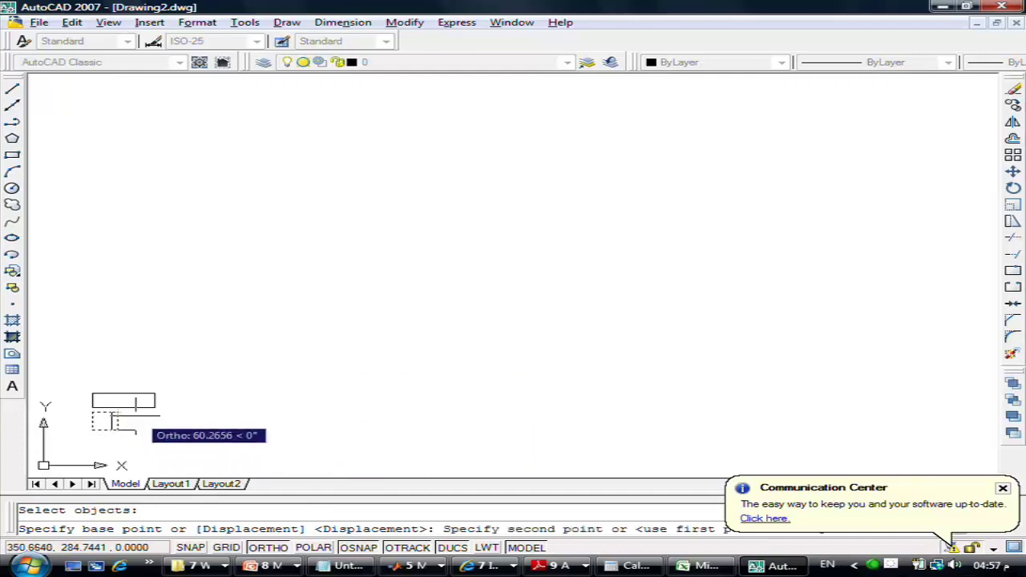
pyautogui.click(155, 408)
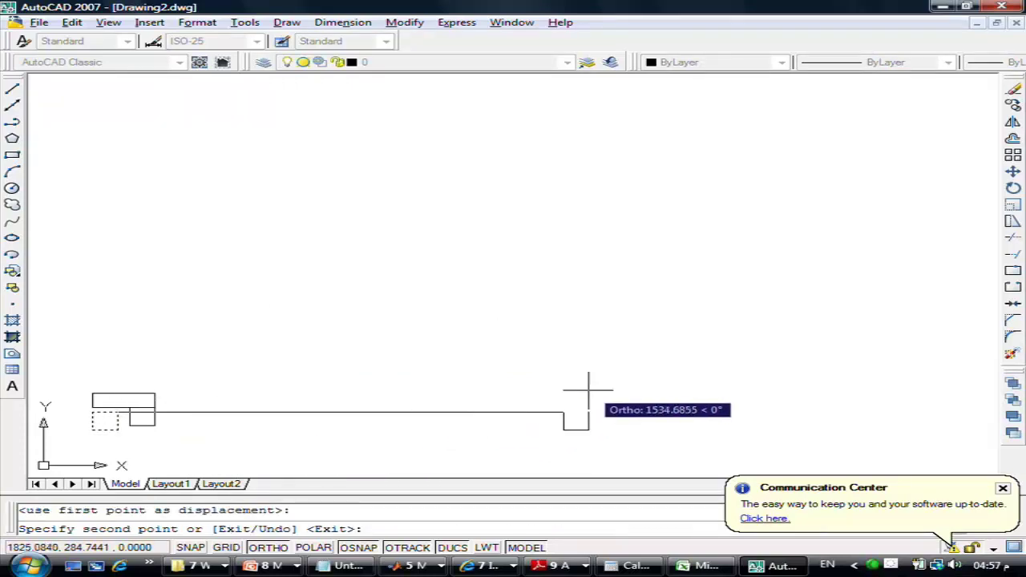
pyautogui.press('Escape')
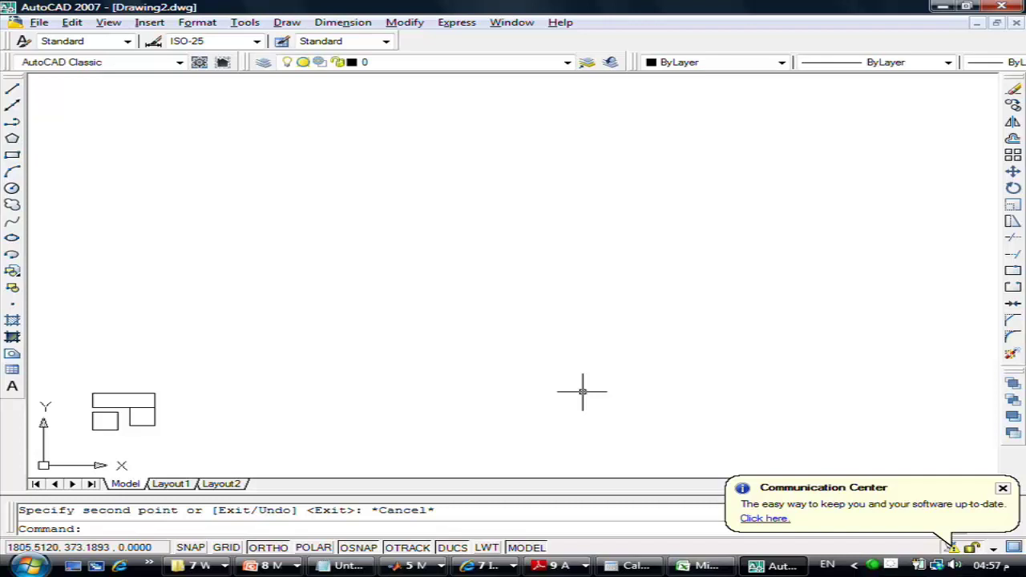
# Step: Move the new copy down by 0,-20 so it sits level with the first square
pyautogui.click(1013, 176)
pyautogui.write('w')
pyautogui.press('Return')
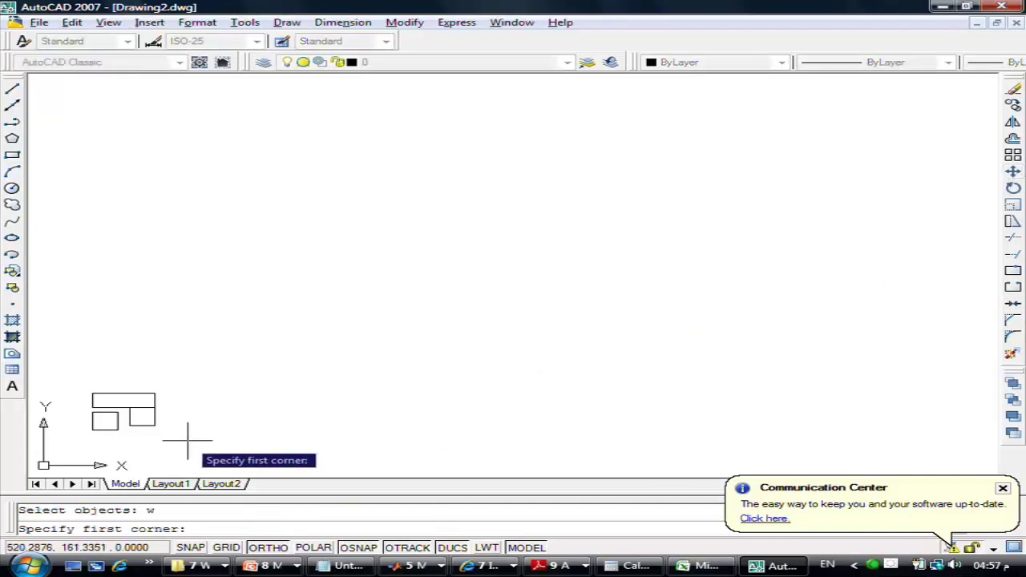
pyautogui.click(165, 399)
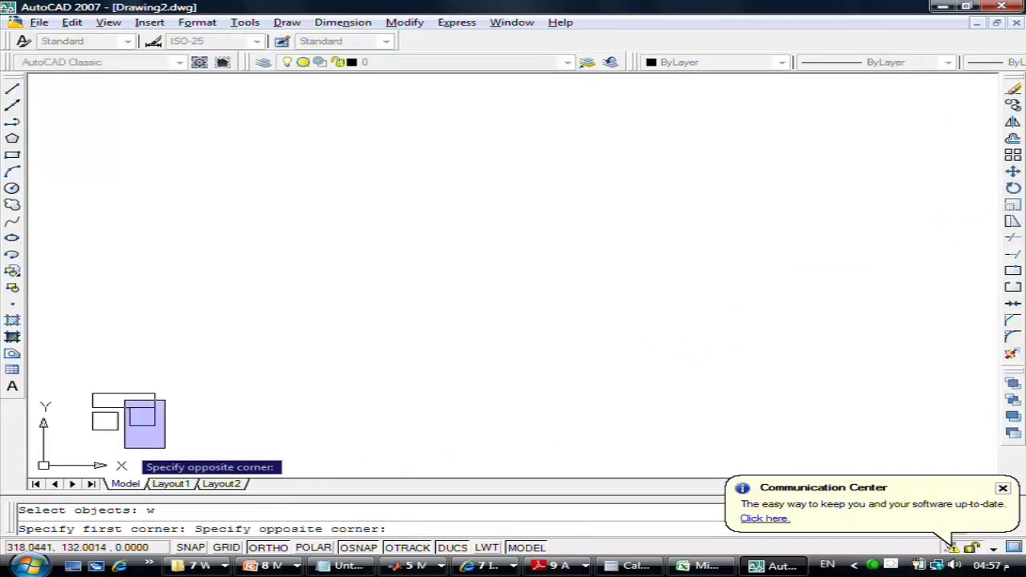
pyautogui.click(125, 448)
pyautogui.press('Return')
pyautogui.write('0,-20')
pyautogui.press('Return')
pyautogui.press('Return')
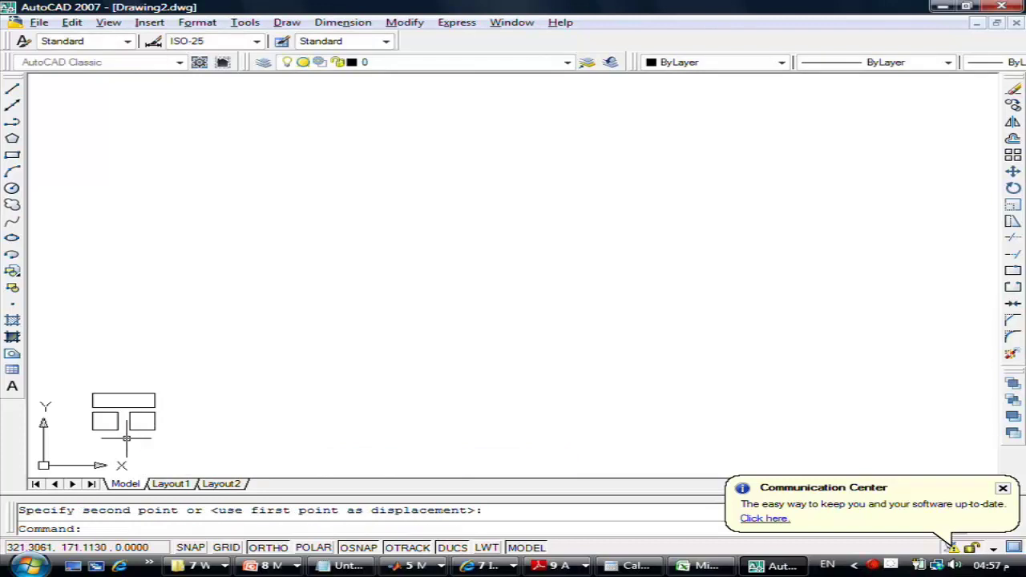
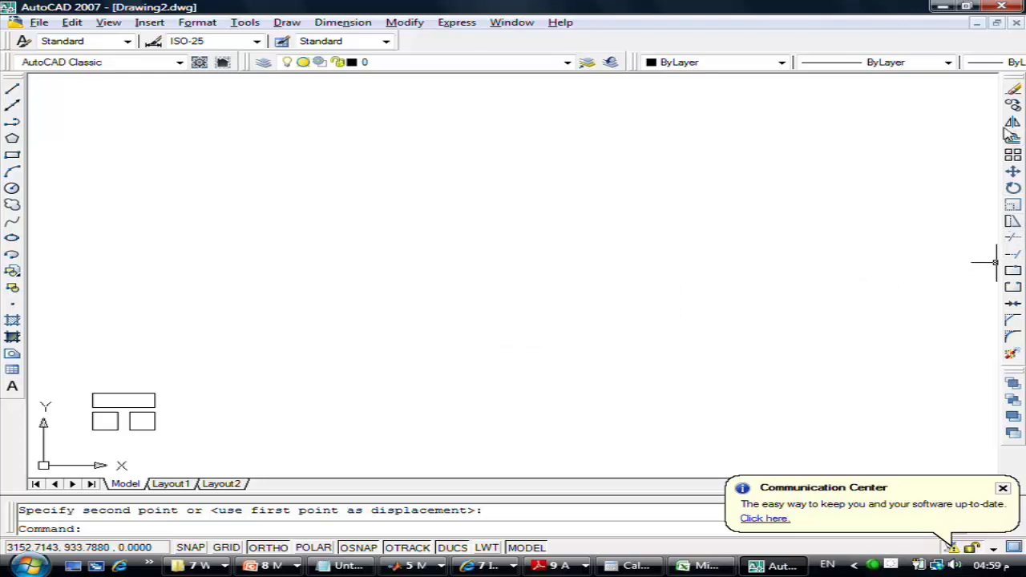
# Step: Start a copy of the window block, window-selecting its three rectangles
pyautogui.click(1015, 106)
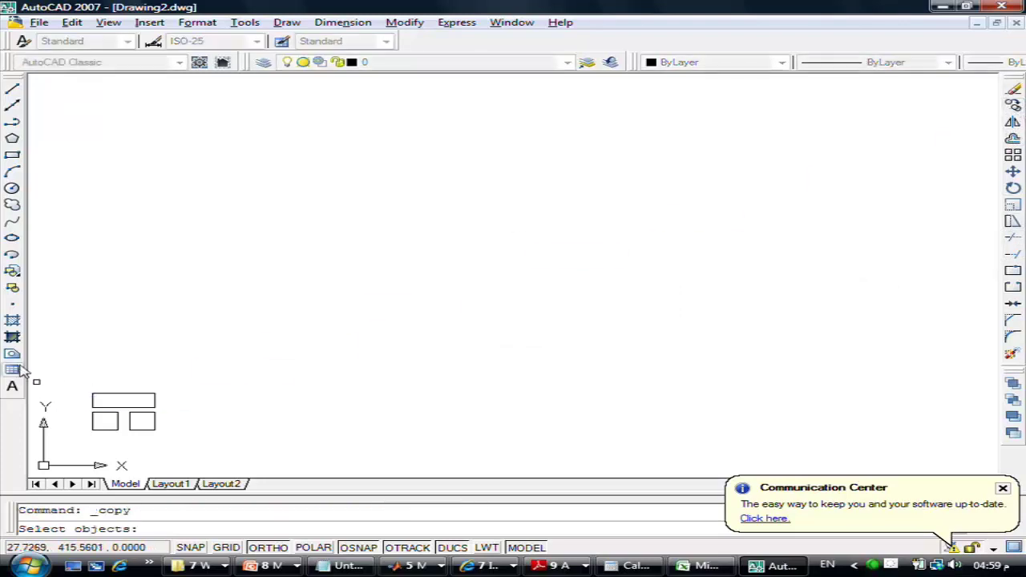
pyautogui.write('w')
pyautogui.press('Return')
pyautogui.click(84, 371)
pyautogui.click(231, 462)
pyautogui.press('Return')
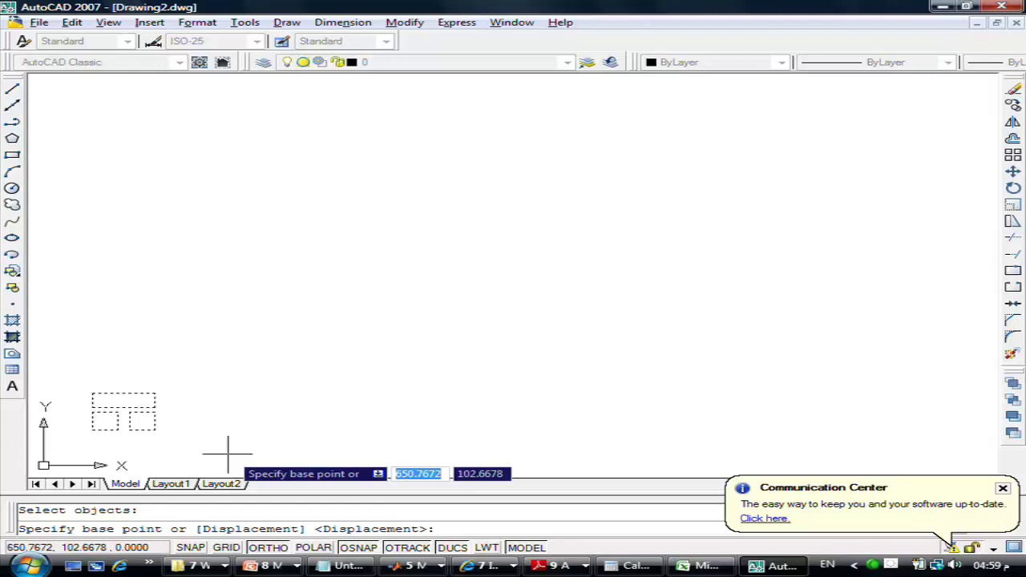
# Step: Enter 0,100,100 as the copy's base point
pyautogui.write('0')
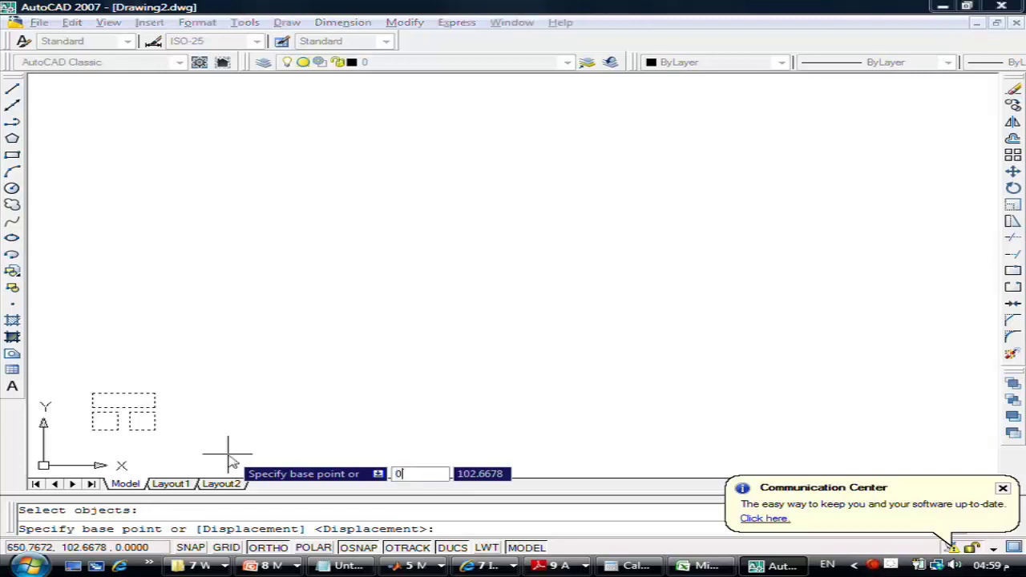
pyautogui.press('Tab')
pyautogui.write('0')
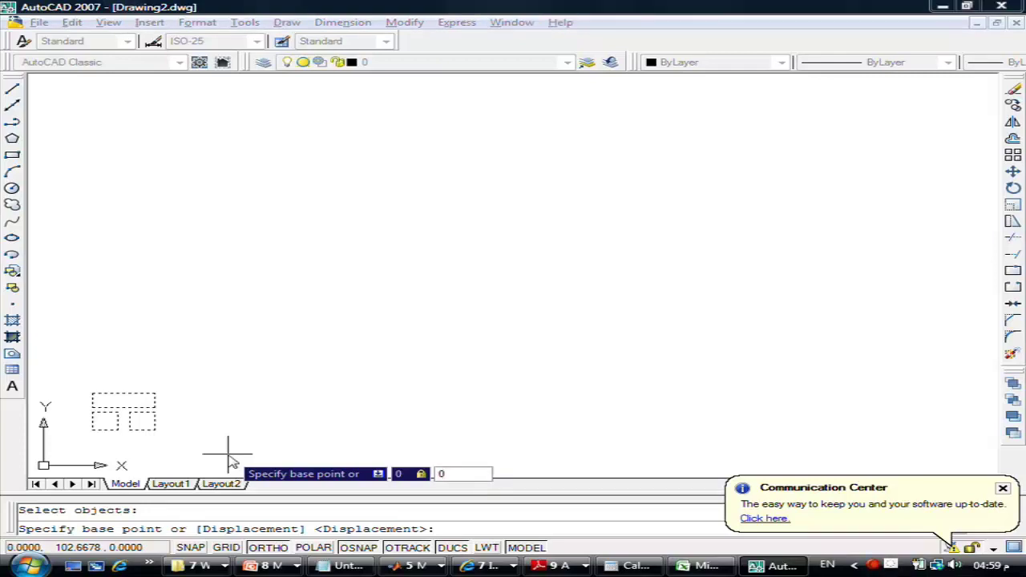
pyautogui.press('BackSpace')
pyautogui.write('100')
pyautogui.press('Tab')
pyautogui.write('100')
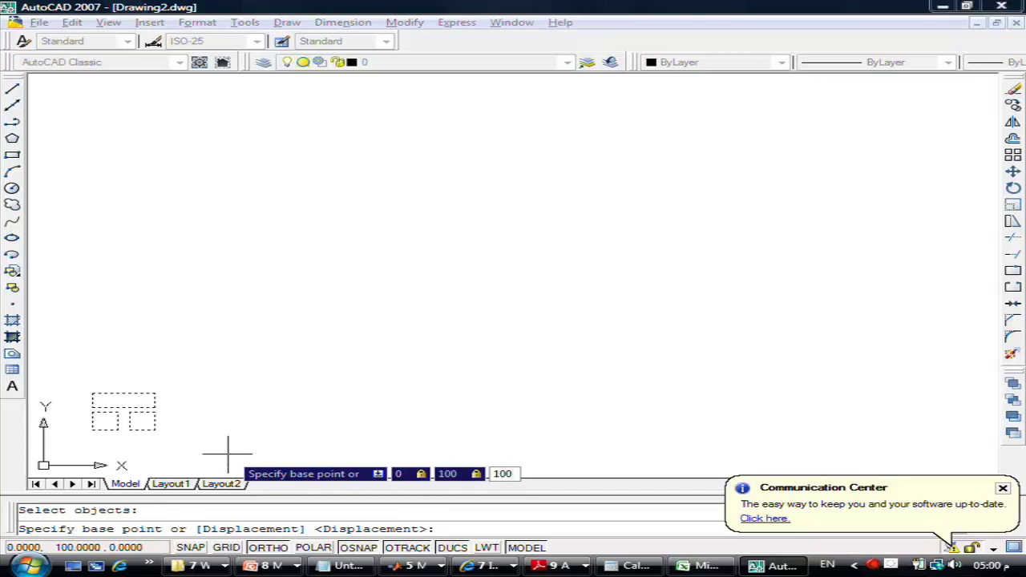
pyautogui.press('Return')
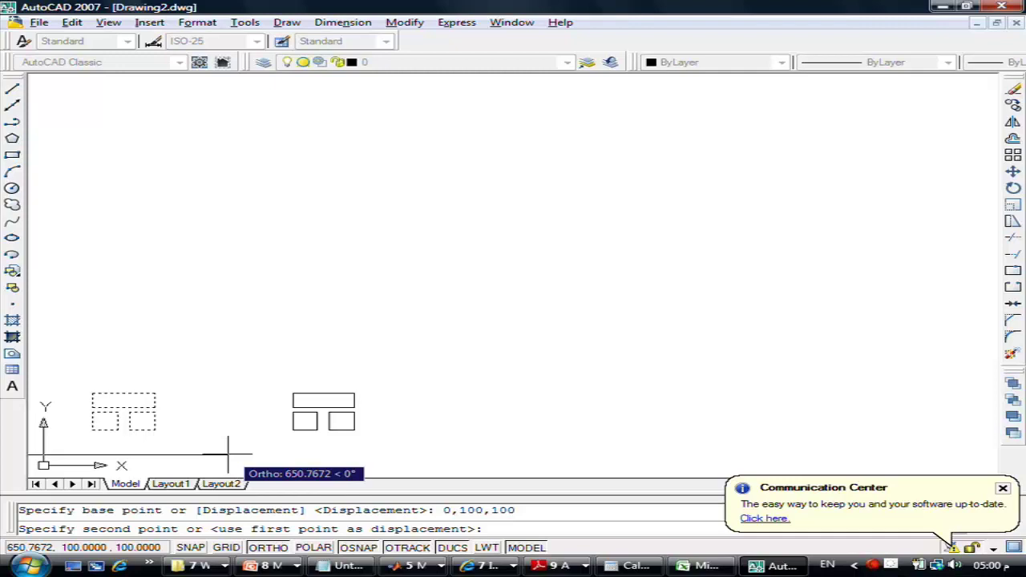
# Step: Place a copy at offset 100,300, then cancel and undo the misplaced copy
pyautogui.write('100')
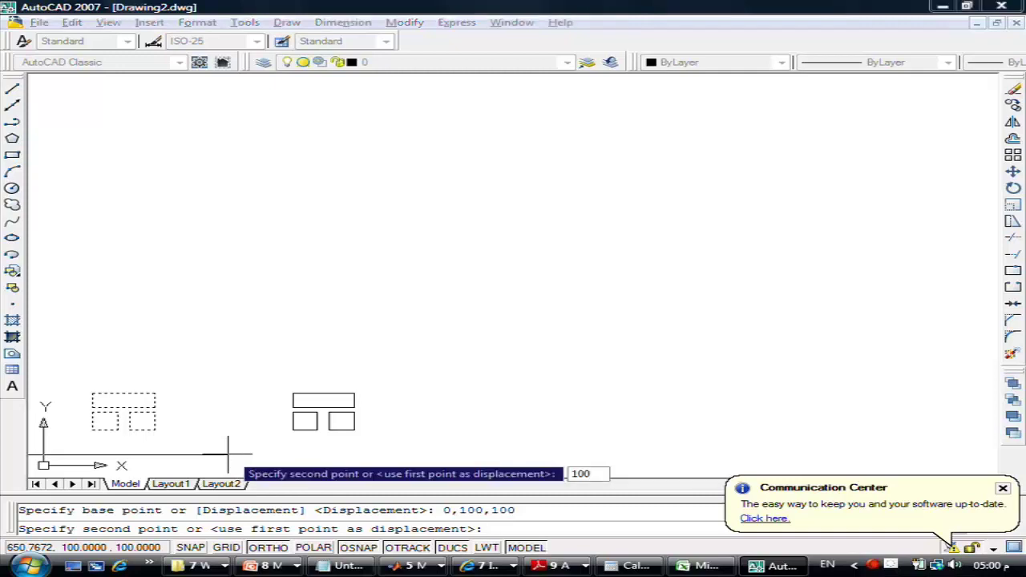
pyautogui.press('Tab')
pyautogui.write('300')
pyautogui.press('Return')
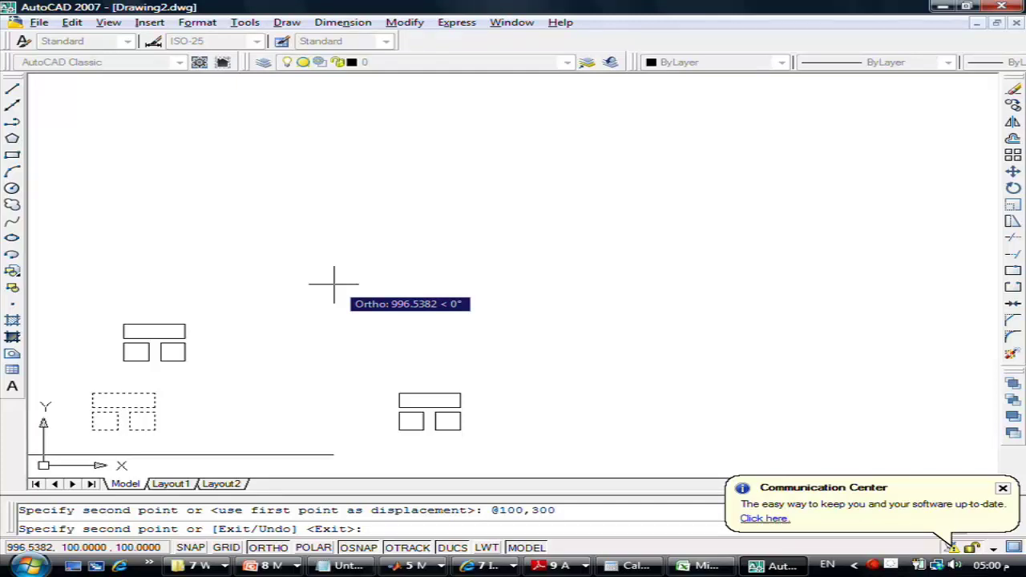
pyautogui.press('Escape')
pyautogui.hotkey('ctrl', 'z')
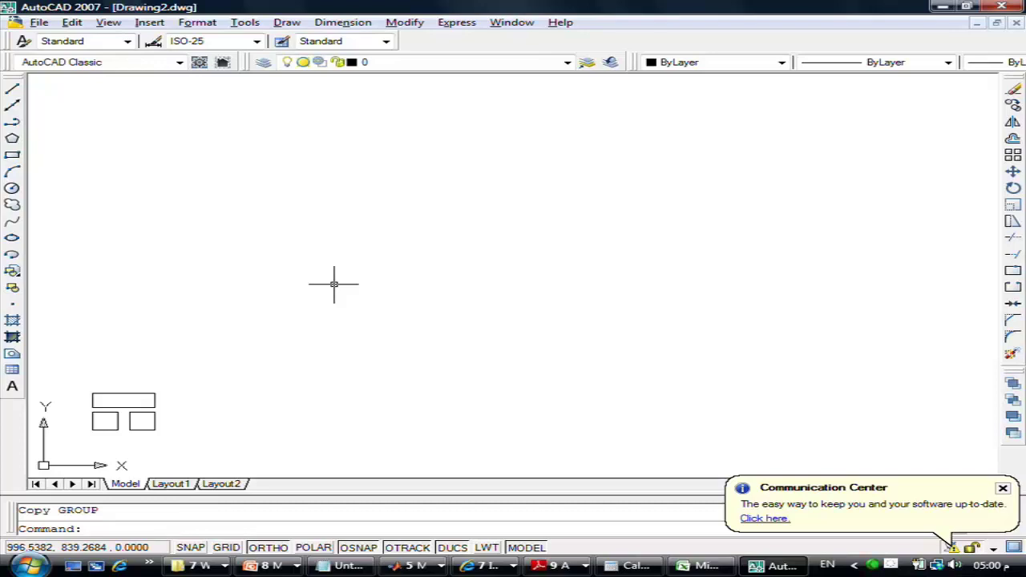
# Step: Restart the copy, selecting the window block and using its corner as base point
pyautogui.click(1013, 108)
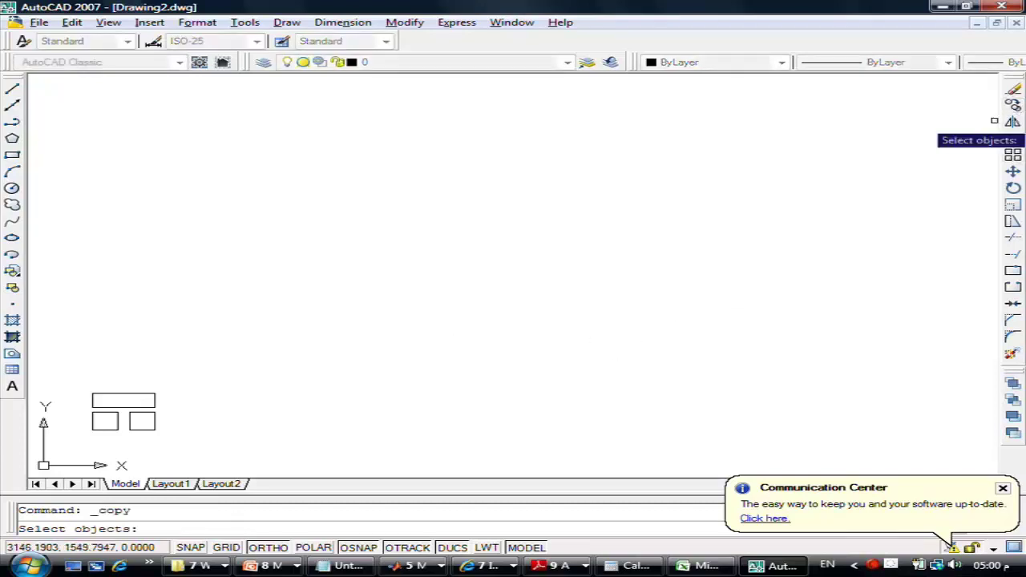
pyautogui.click(41, 360)
pyautogui.click(253, 452)
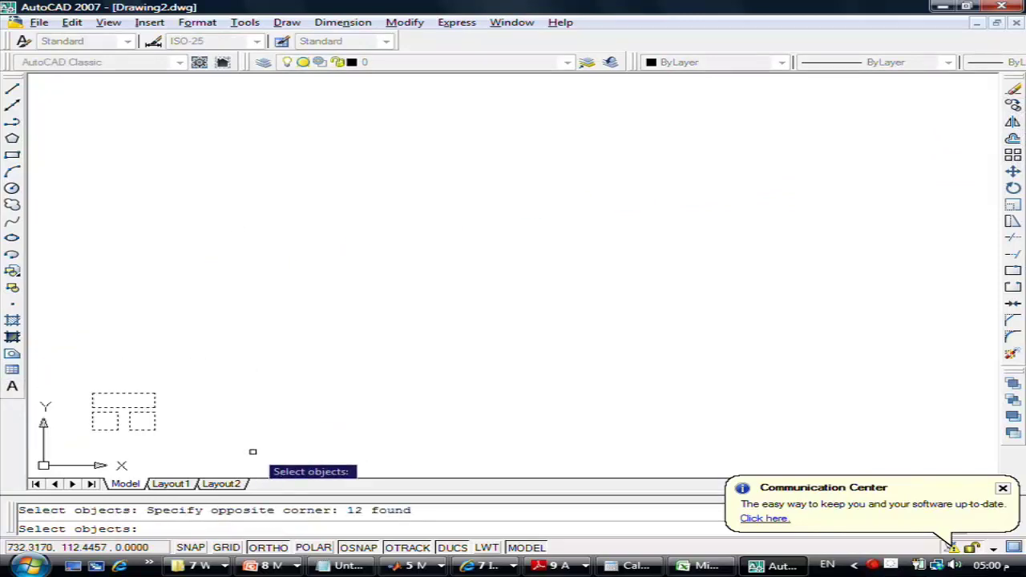
pyautogui.press('Return')
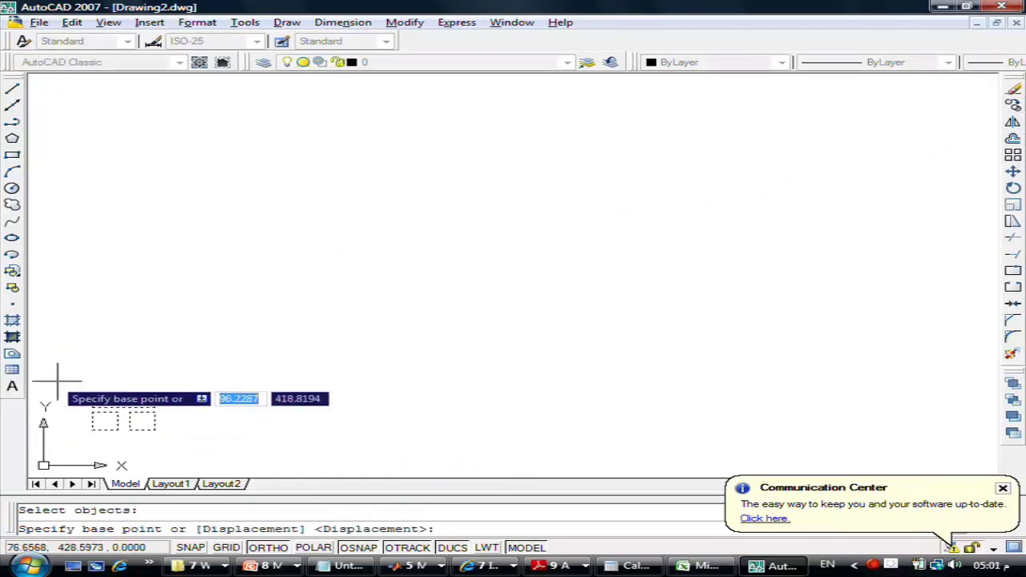
pyautogui.click(92, 391)
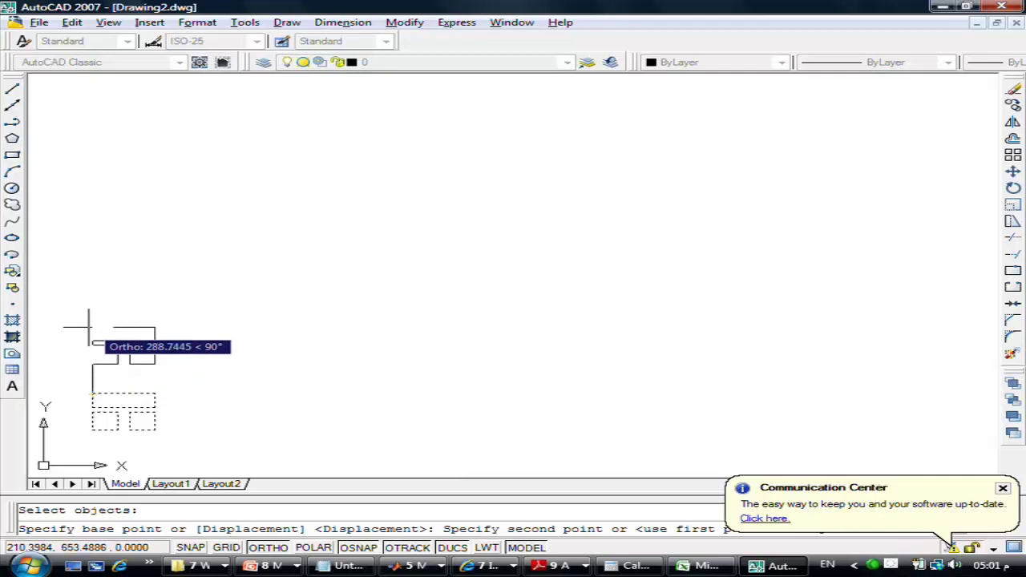
# Step: Place copies 200, 400, 600 and 800 units above the original
pyautogui.write('200')
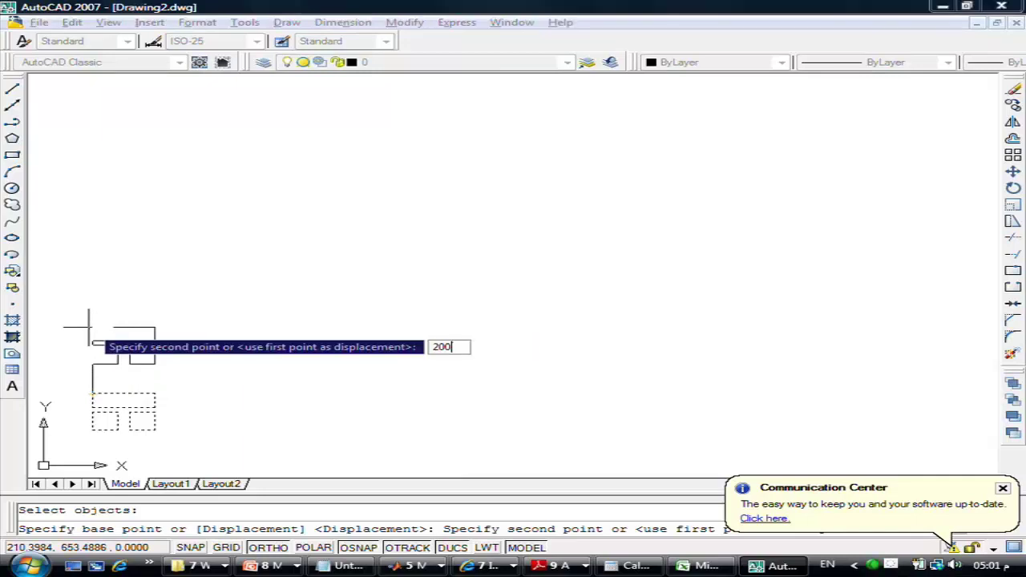
pyautogui.press('Return')
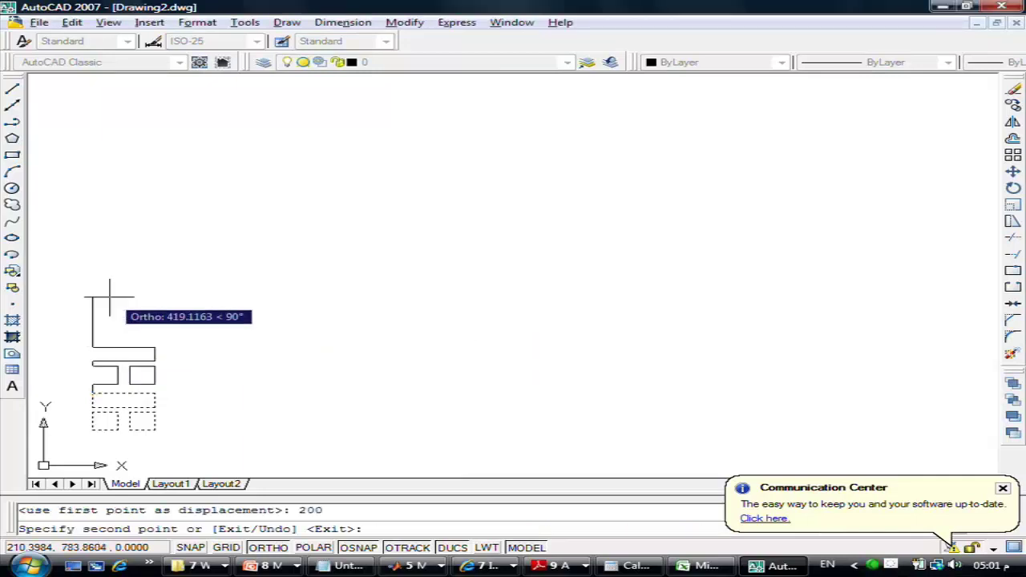
pyautogui.write('400')
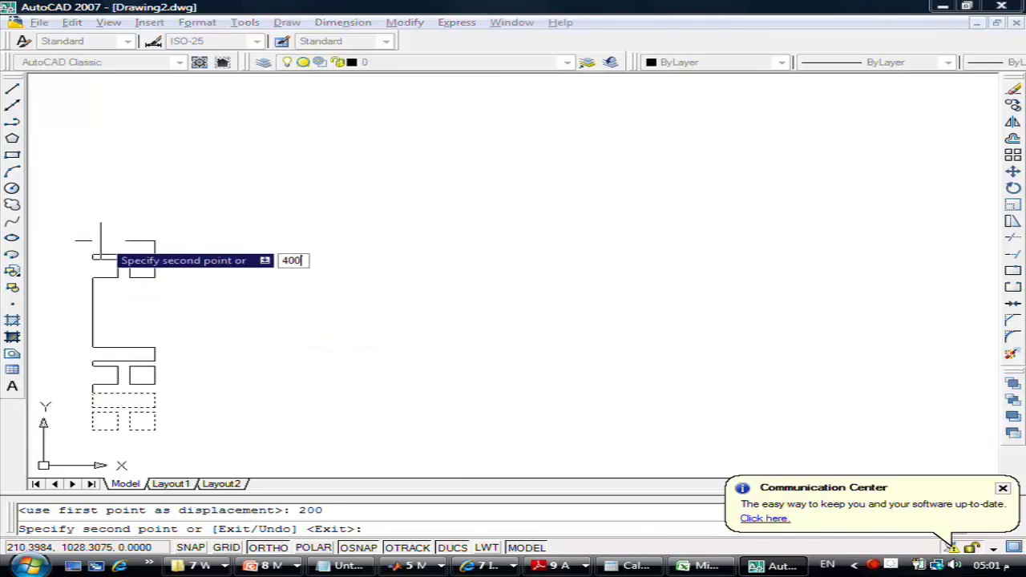
pyautogui.press('Return')
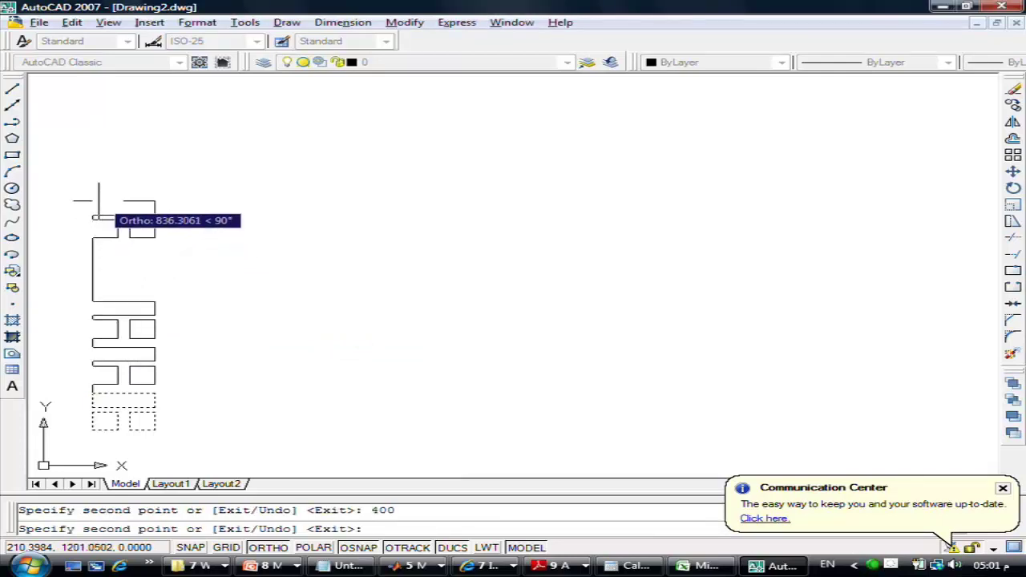
pyautogui.write('600')
pyautogui.press('Return')
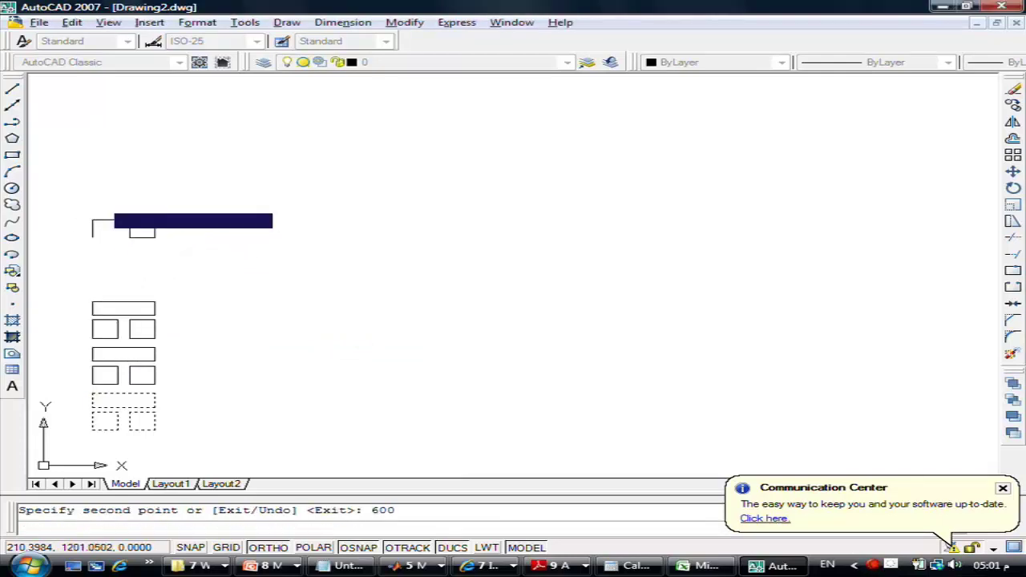
pyautogui.write('800')
pyautogui.press('Return')
pyautogui.press('Return')
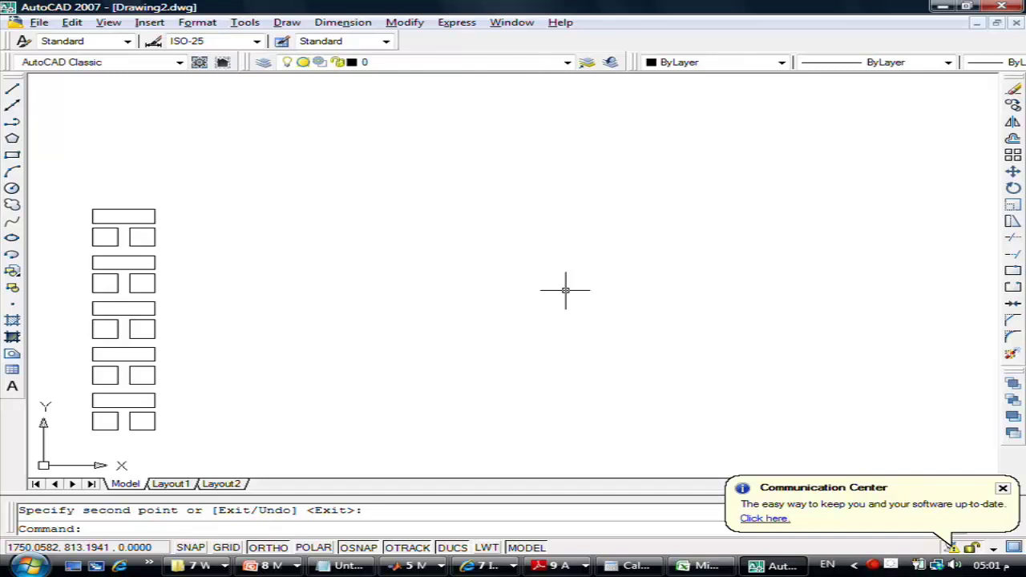
# Step: Start copying the whole column of window blocks, picking its base point
pyautogui.click(1013, 105)
pyautogui.write('w')
pyautogui.press('Return')
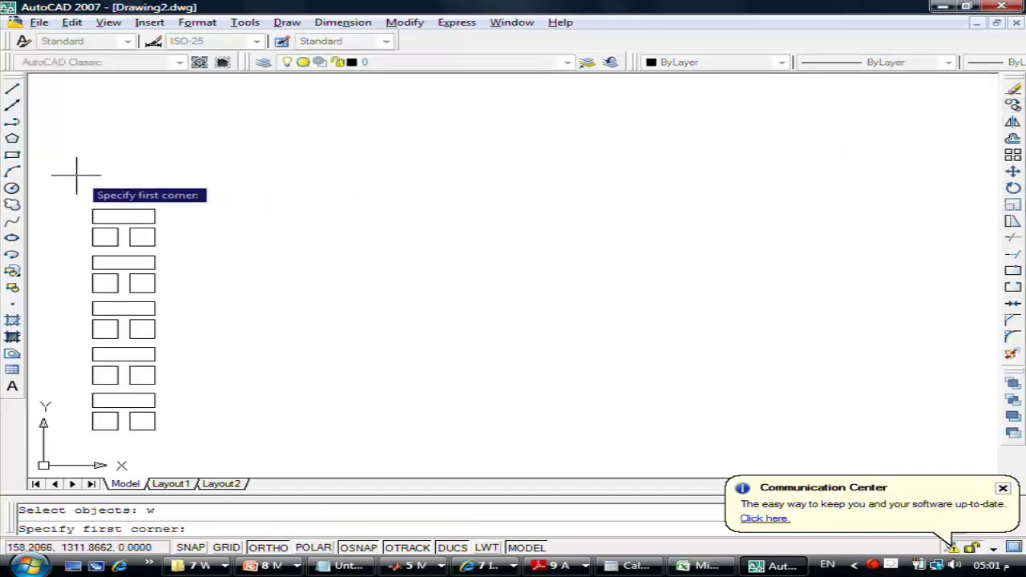
pyautogui.click(75, 175)
pyautogui.click(249, 450)
pyautogui.press('Return')
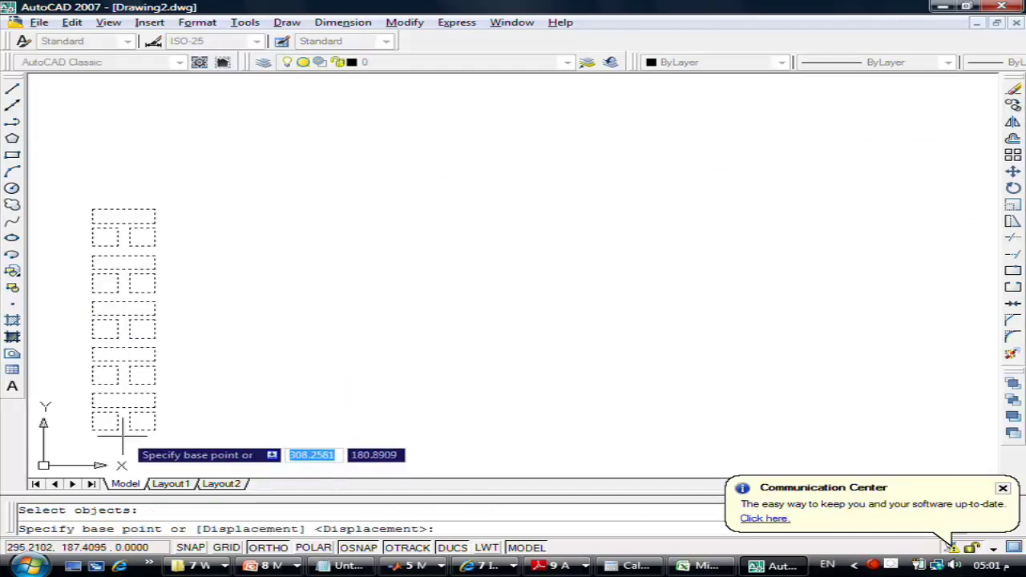
pyautogui.click(92, 431)
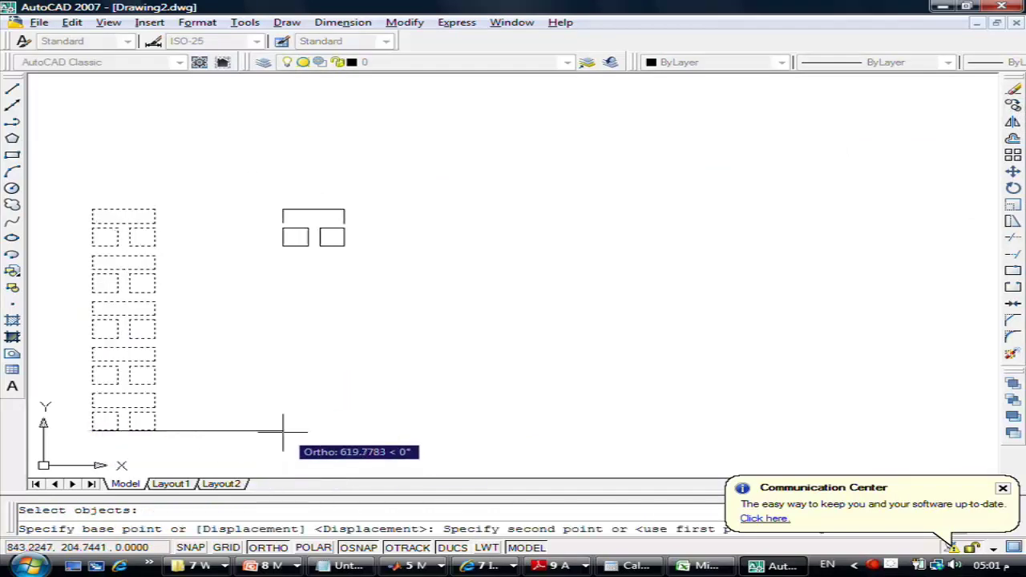
# Step: Place column copies 300, 600, 900 and 1200 units to the right
pyautogui.write('300')
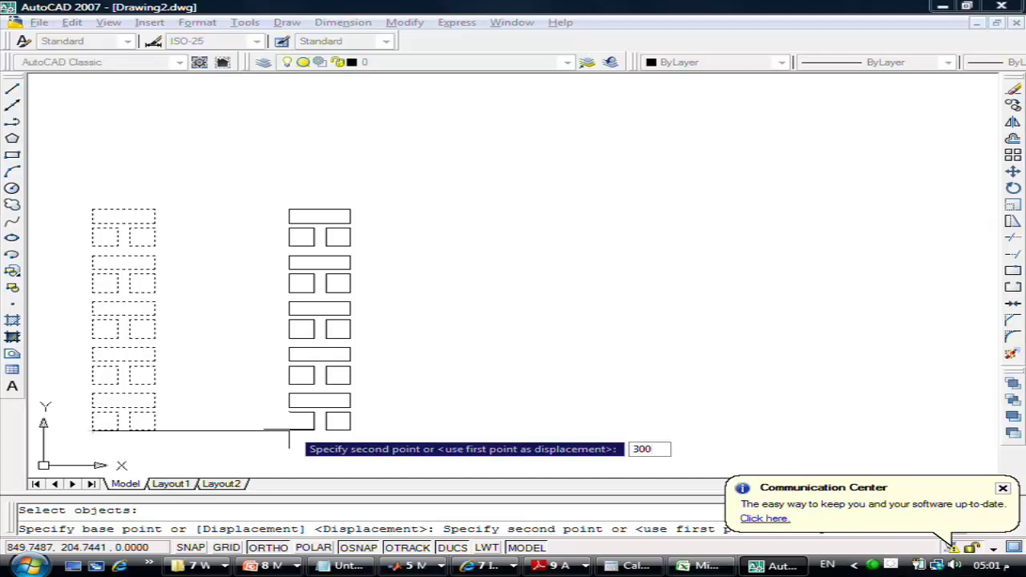
pyautogui.press('Return')
pyautogui.write('600')
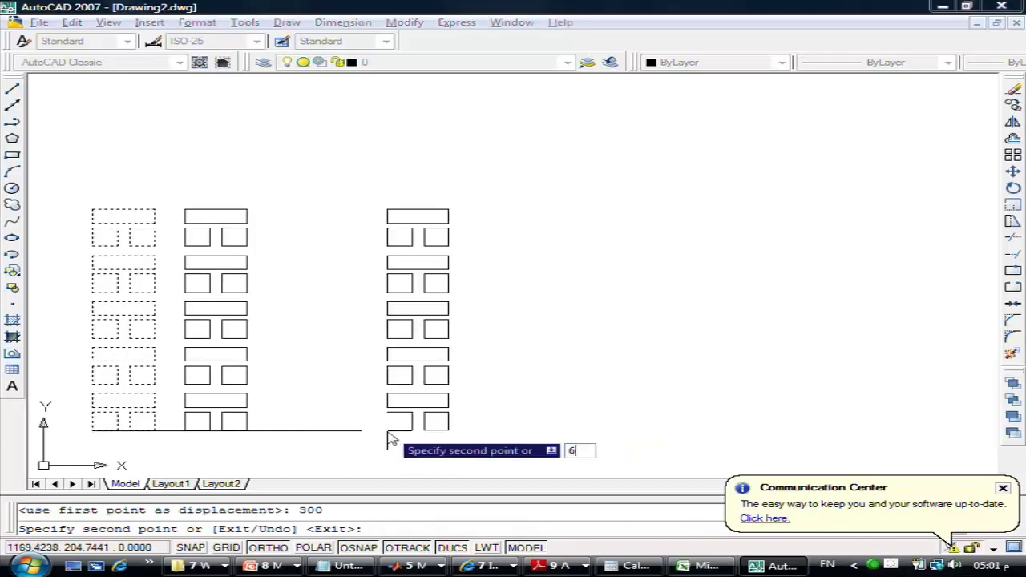
pyautogui.press('Return')
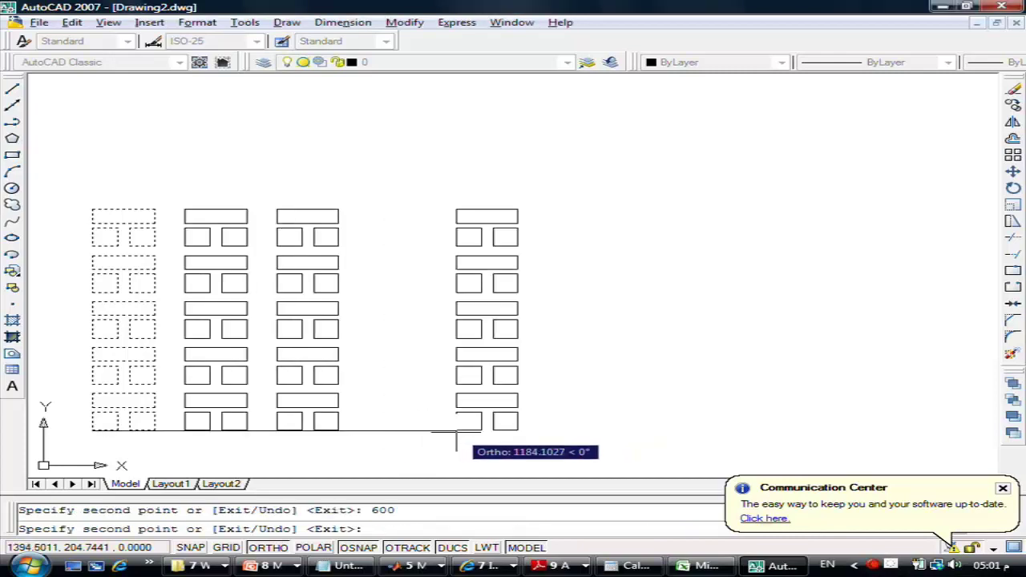
pyautogui.write('900')
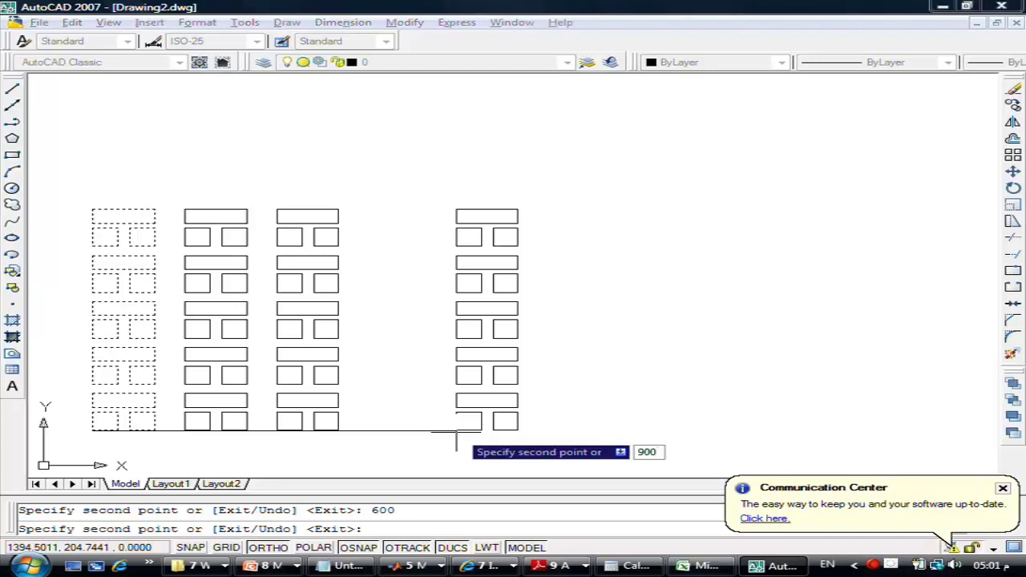
pyautogui.press('Return')
pyautogui.write('1200')
pyautogui.press('Return')
pyautogui.press('Return')
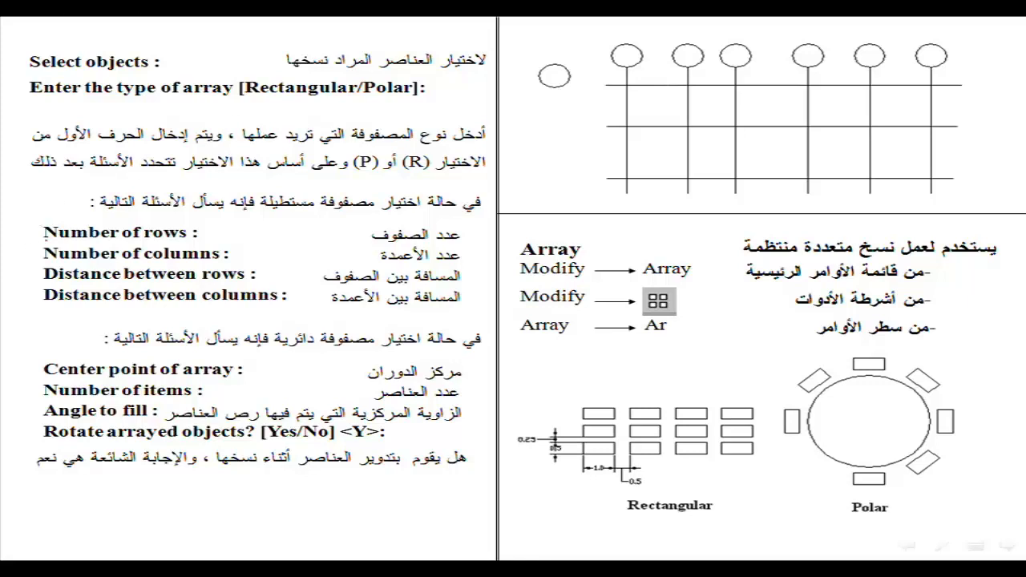
# Step: Underline the rows, columns, row-spacing and column-spacing prompts on the Array slide
pyautogui.moveTo(41, 244); pyautogui.dragTo(196, 238)
pyautogui.moveTo(41, 263); pyautogui.dragTo(208, 267)
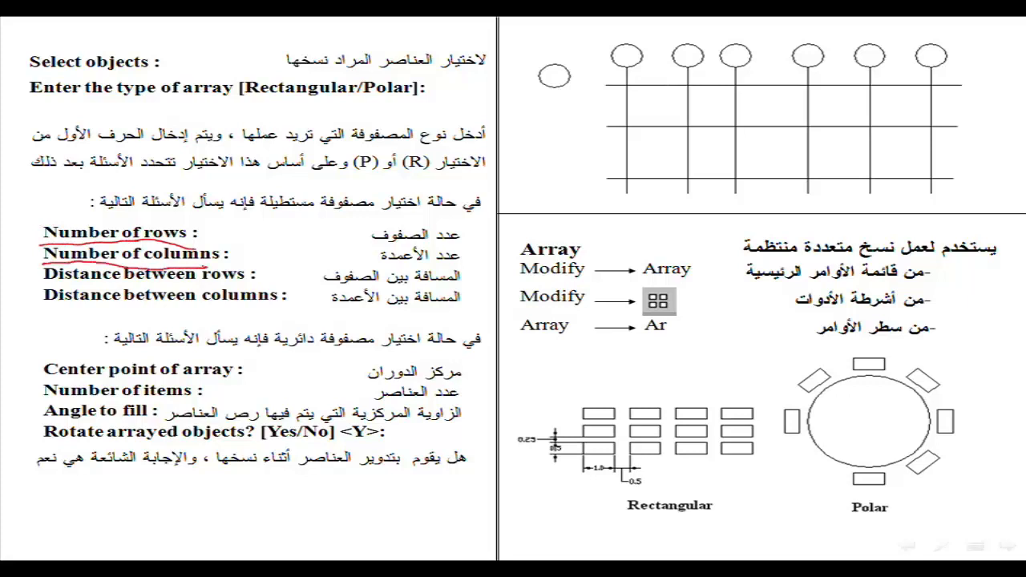
pyautogui.moveTo(42, 282); pyautogui.dragTo(243, 286)
pyautogui.moveTo(43, 309); pyautogui.dragTo(284, 308)
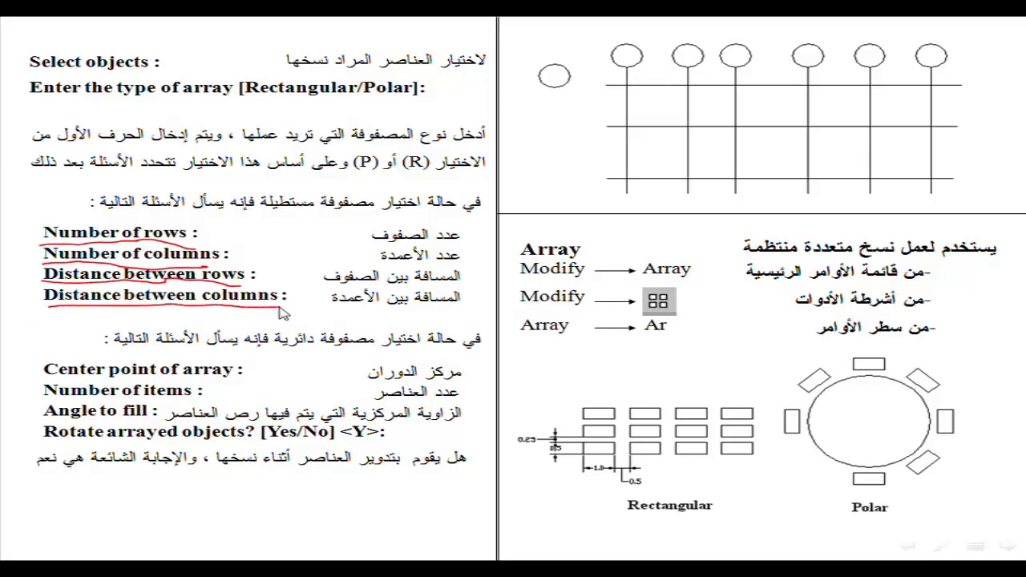
# Step: Switch back to AutoCAD, cancel the pending command and undo the last operation
pyautogui.hotkey('alt', 'Tab')
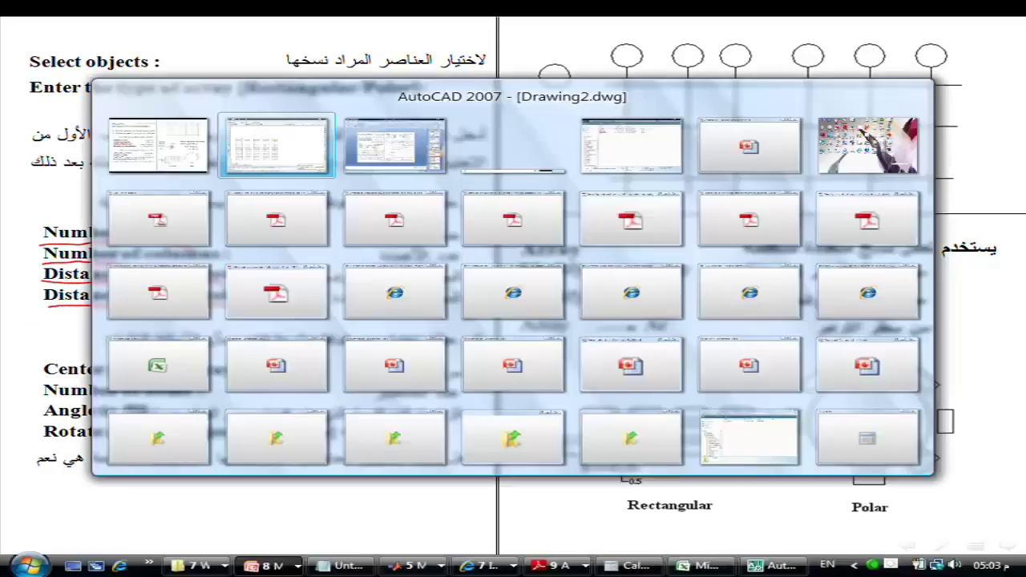
pyautogui.press('Escape')
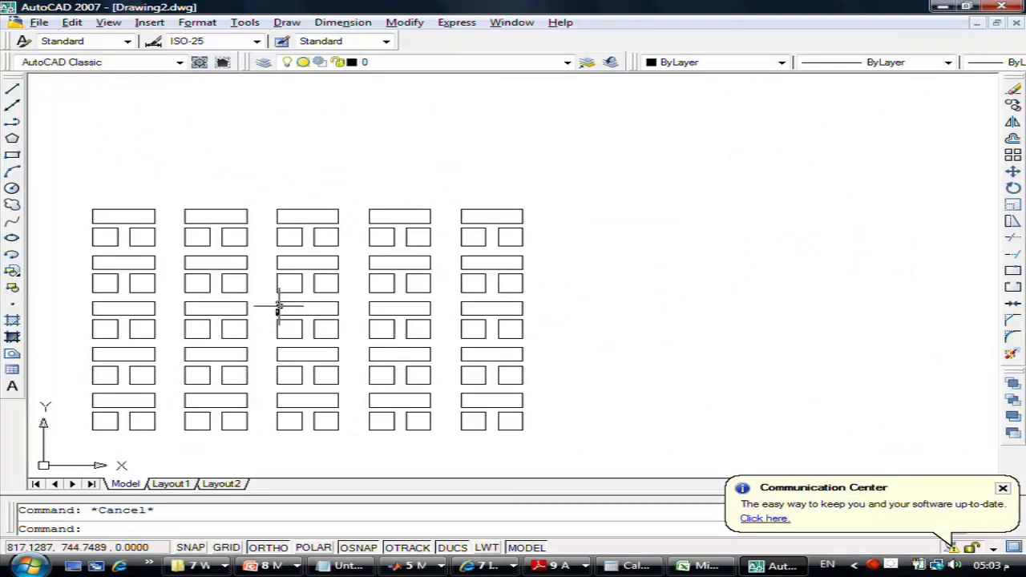
pyautogui.hotkey('ctrl', 'z')
pyautogui.hotkey('ctrl', 'z')
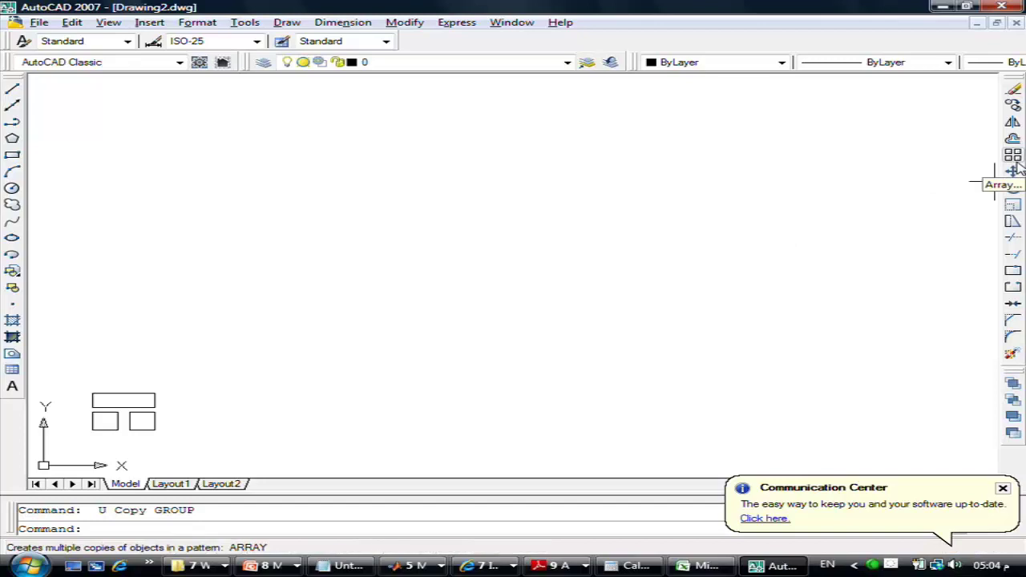
# Step: Open the Array dialog and window-select the block's 12 objects for a rectangular array
pyautogui.click(1014, 158)
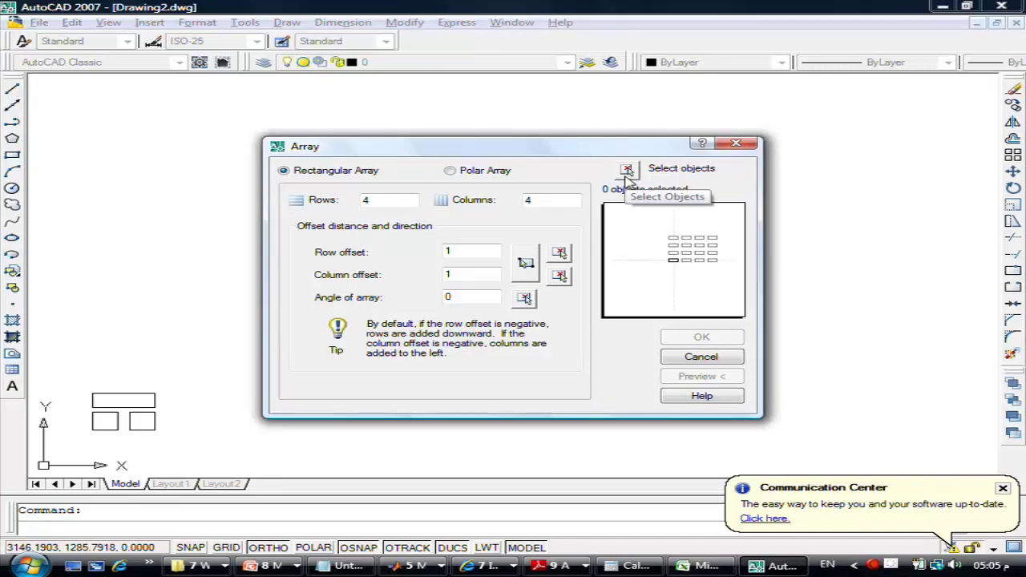
pyautogui.click(628, 170)
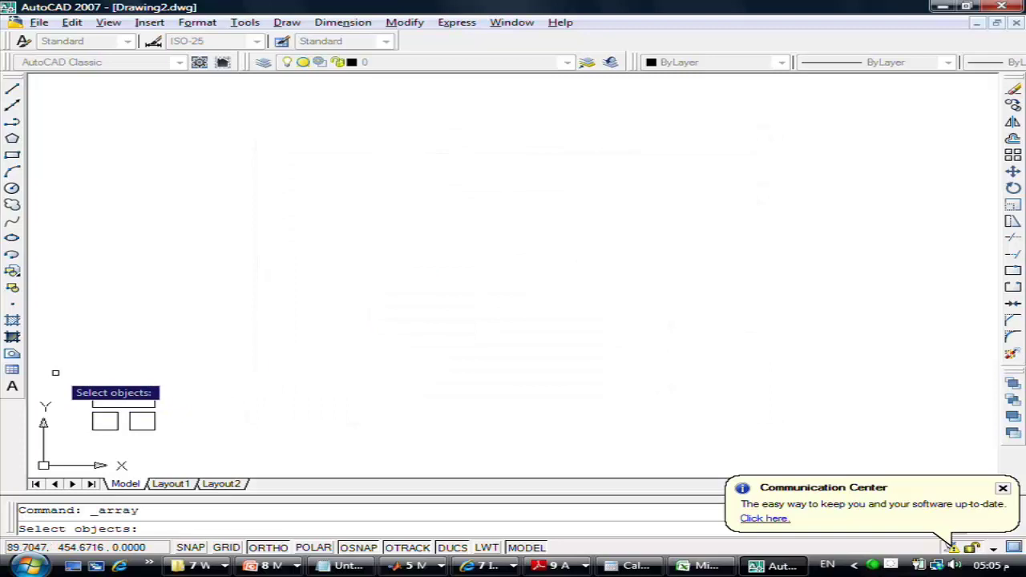
pyautogui.write('w')
pyautogui.press('Return')
pyautogui.click(55, 373)
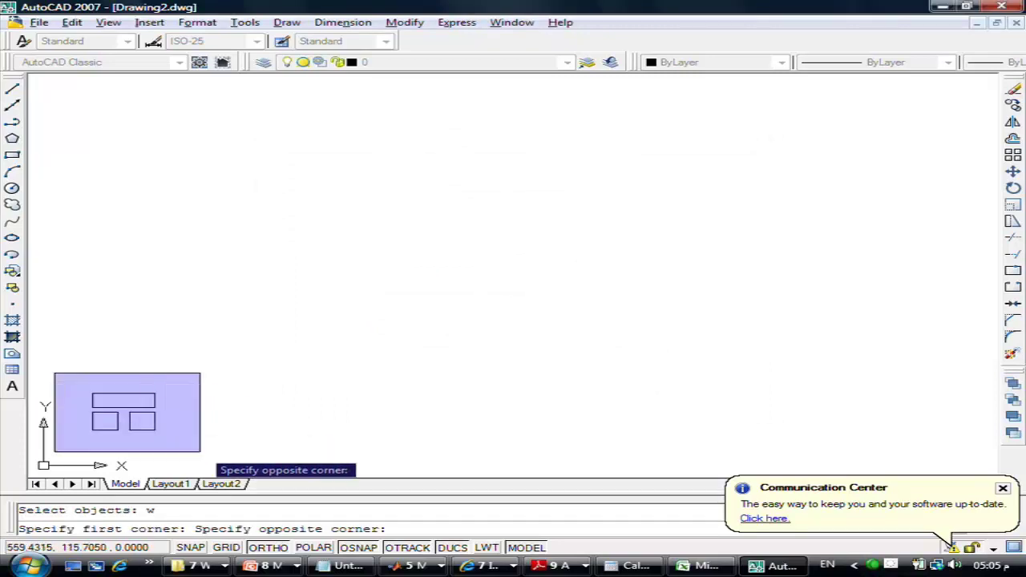
pyautogui.click(192, 453)
pyautogui.press('Return')
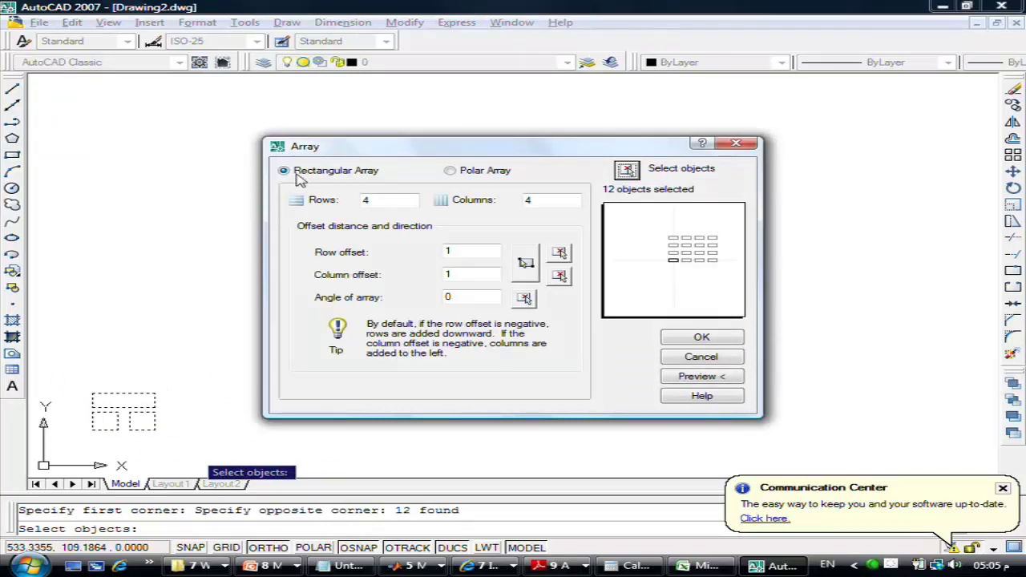
pyautogui.click(468, 173)
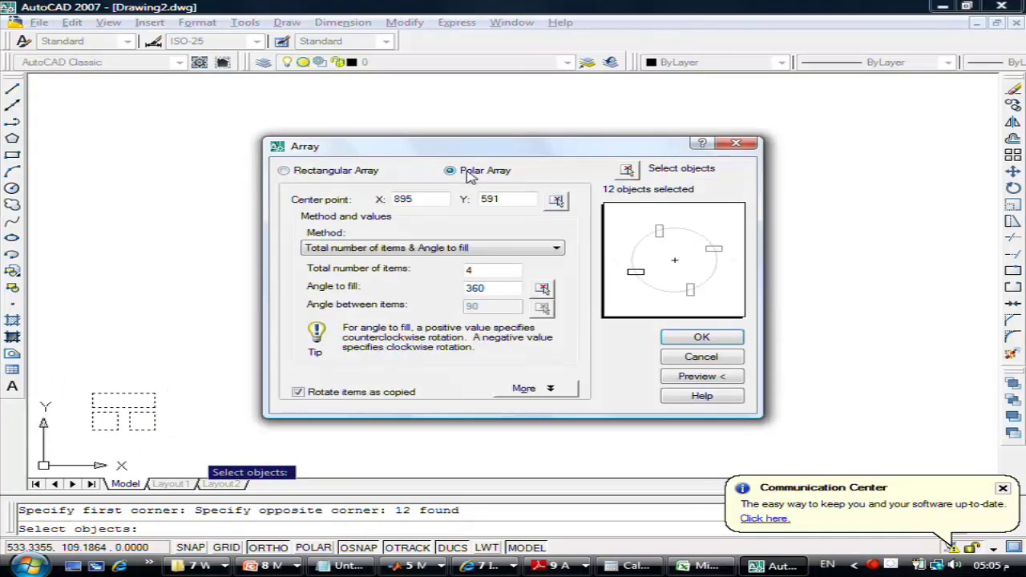
pyautogui.click(294, 174)
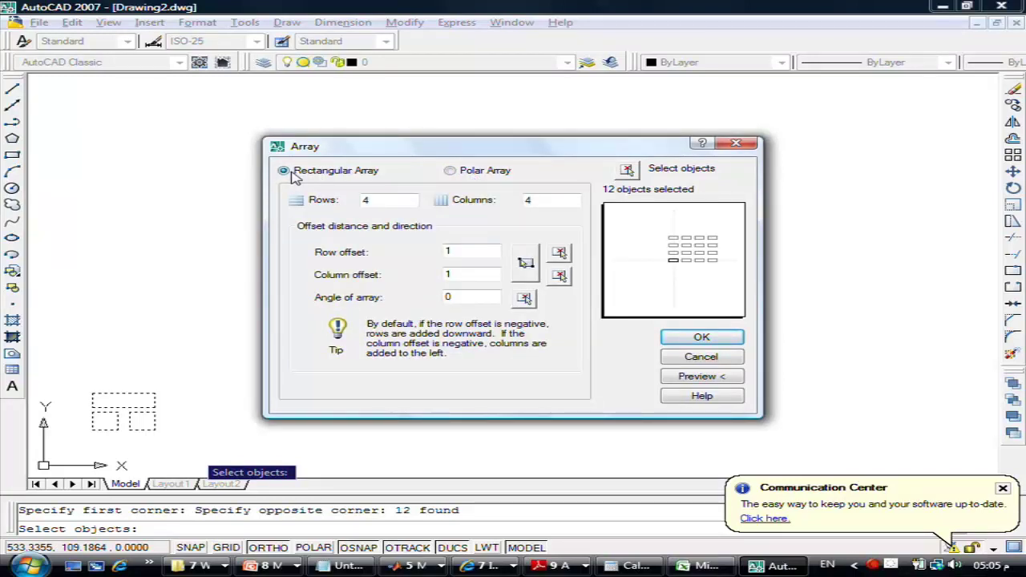
# Step: Set 3 rows, 7 columns, row offset 200 and column offset 300
pyautogui.doubleClick(362, 200)
pyautogui.write('3')
pyautogui.doubleClick(535, 200)
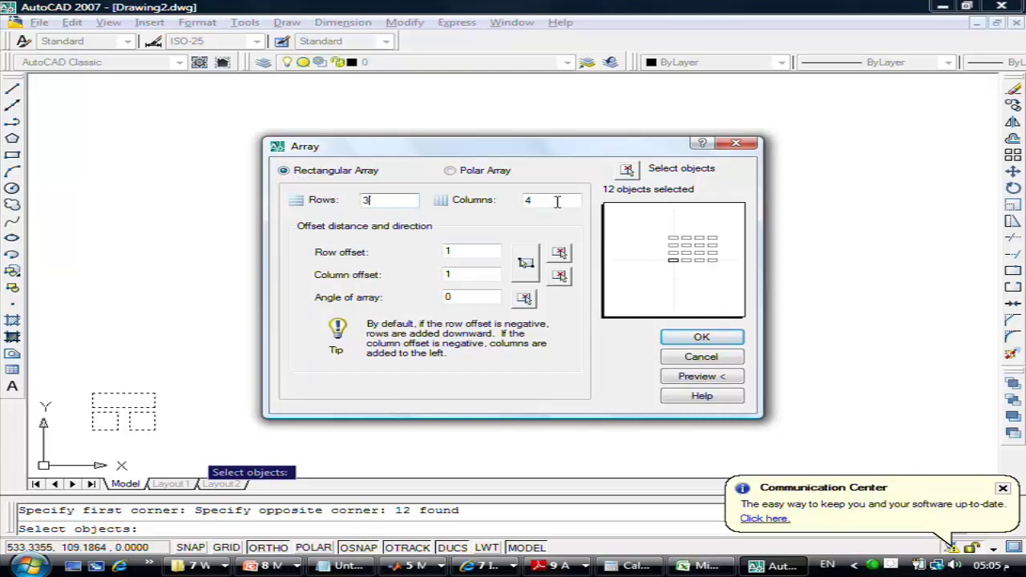
pyautogui.write('7')
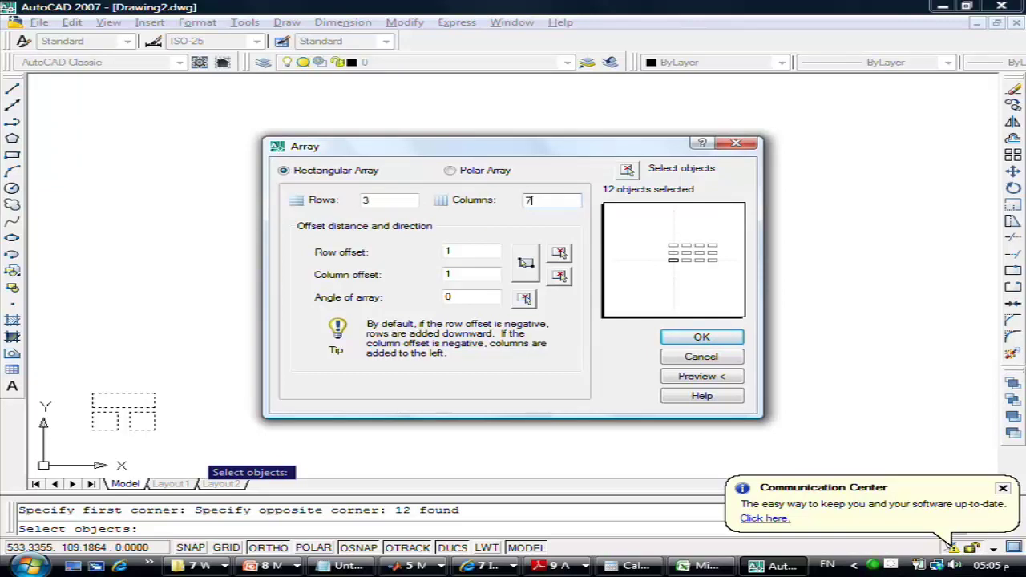
pyautogui.click(475, 252)
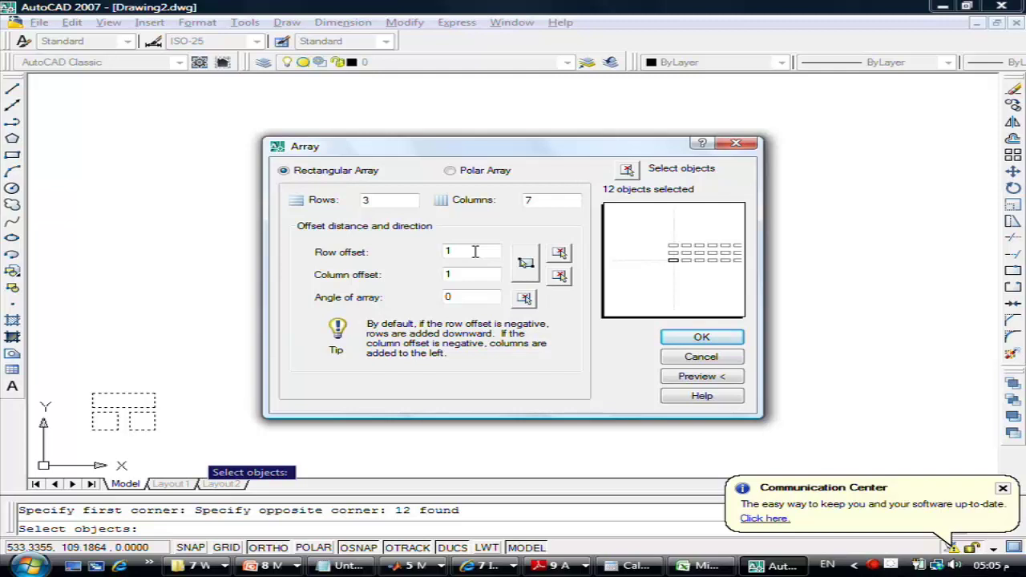
pyautogui.press('BackSpace')
pyautogui.write('200')
pyautogui.press('Tab')
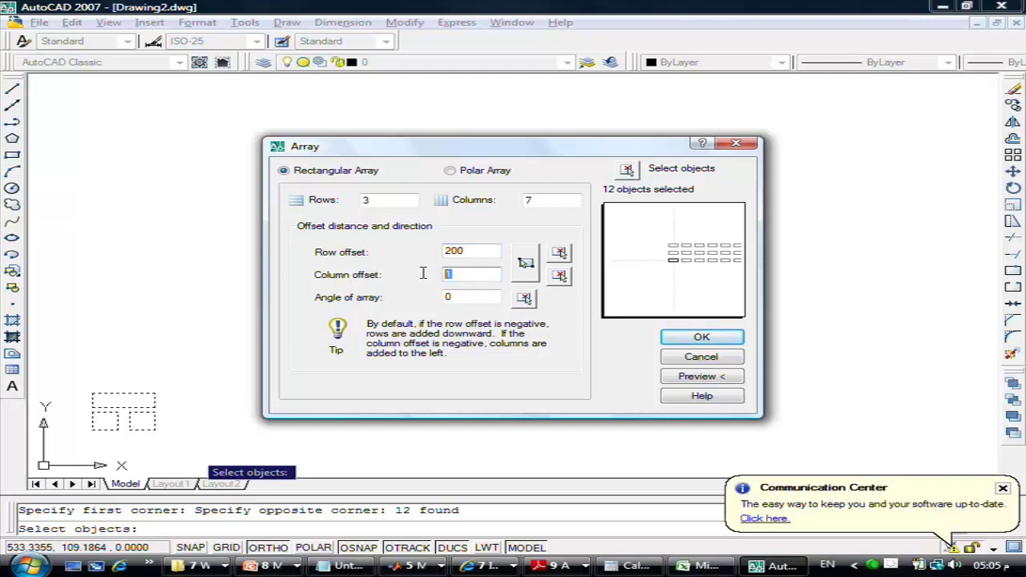
pyautogui.write('300')
# Step: Preview the array, then change the row offset to 250
pyautogui.click(697, 377)
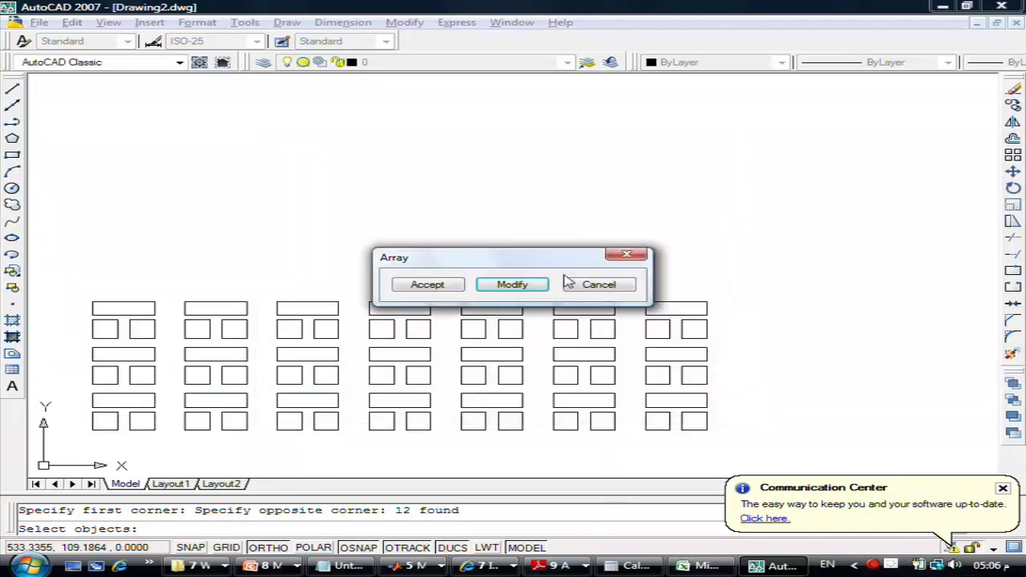
pyautogui.moveTo(553, 261); pyautogui.dragTo(477, 164)
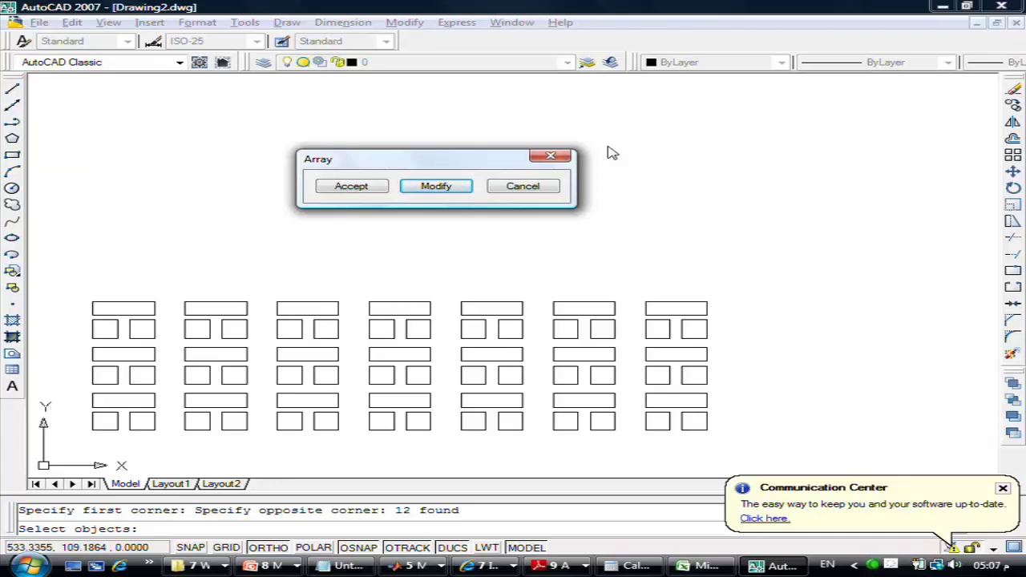
pyautogui.click(473, 193)
pyautogui.doubleClick(459, 250)
pyautogui.write('250')
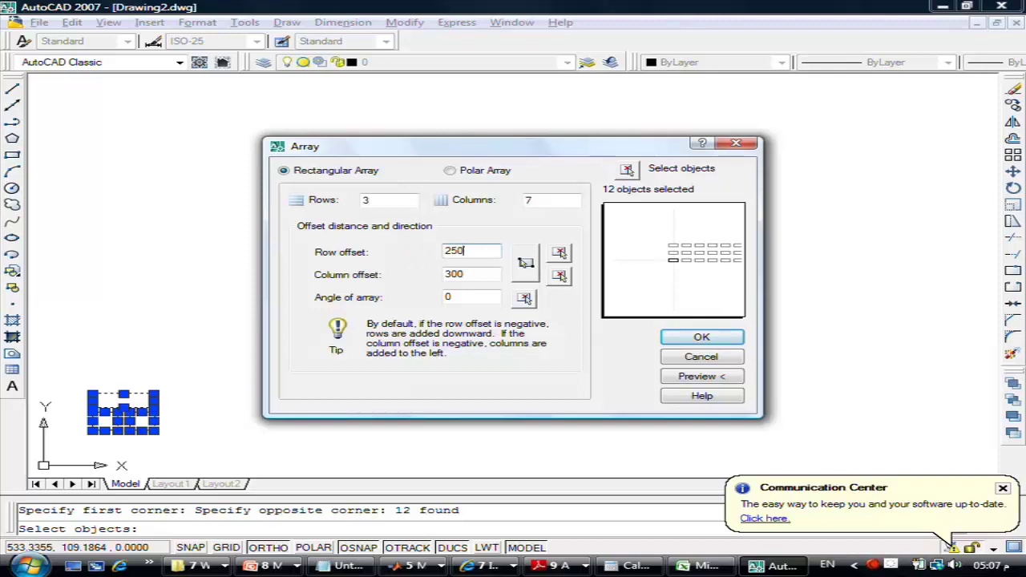
# Step: Preview the 250 row spacing and try a column offset of 500
pyautogui.click(675, 382)
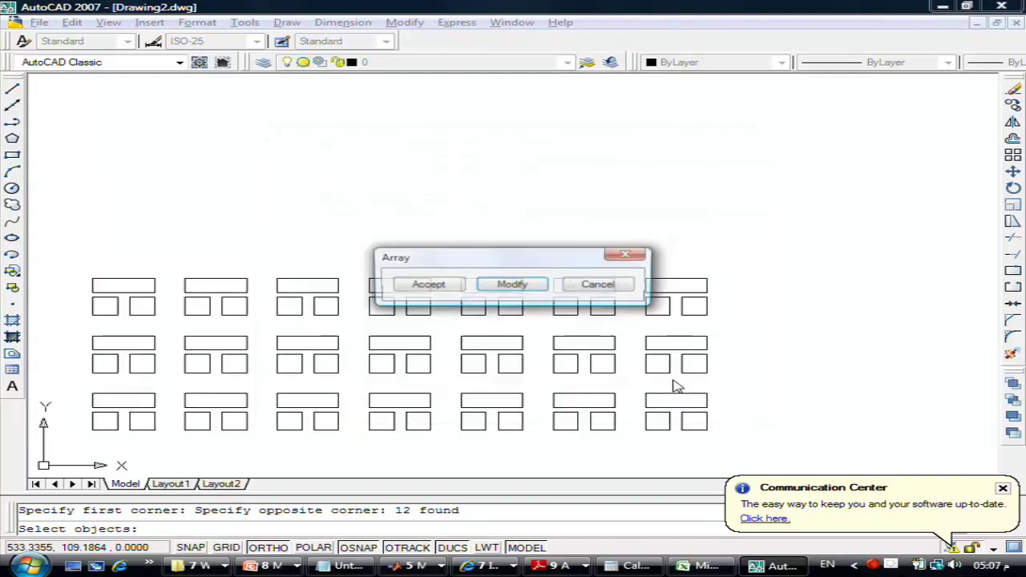
pyautogui.moveTo(458, 258); pyautogui.dragTo(370, 153)
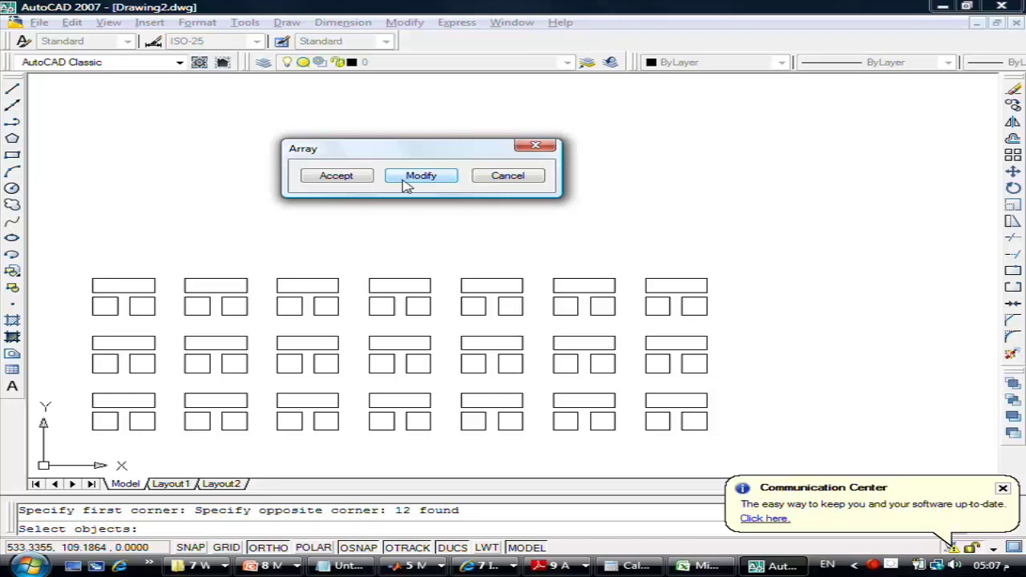
pyautogui.click(408, 186)
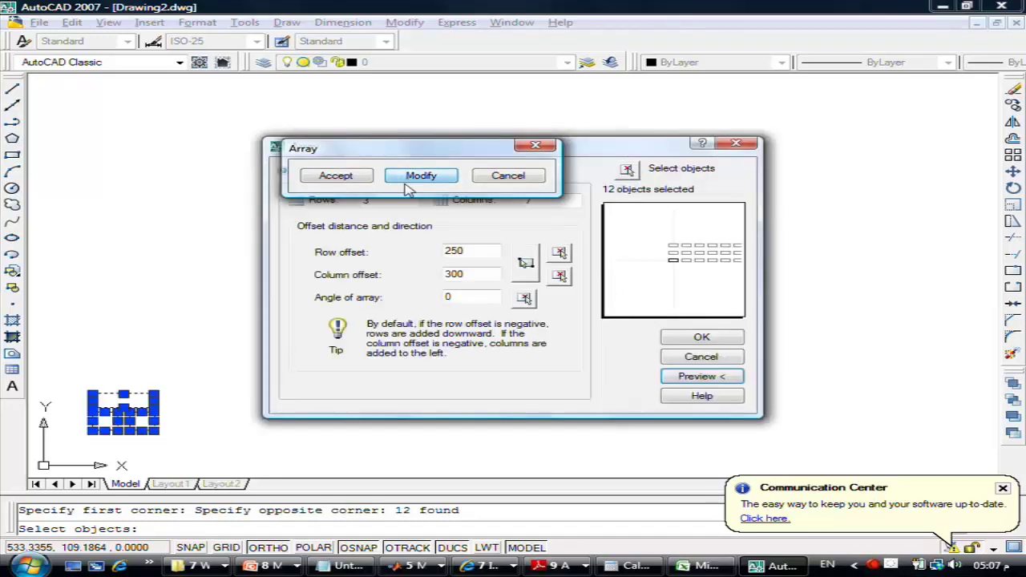
pyautogui.write('400')
pyautogui.press('BackSpace')
pyautogui.press('BackSpace')
pyautogui.press('BackSpace')
pyautogui.write('500')
# Step: Preview the wider columns, then settle on a 400 column offset and preview again
pyautogui.click(673, 377)
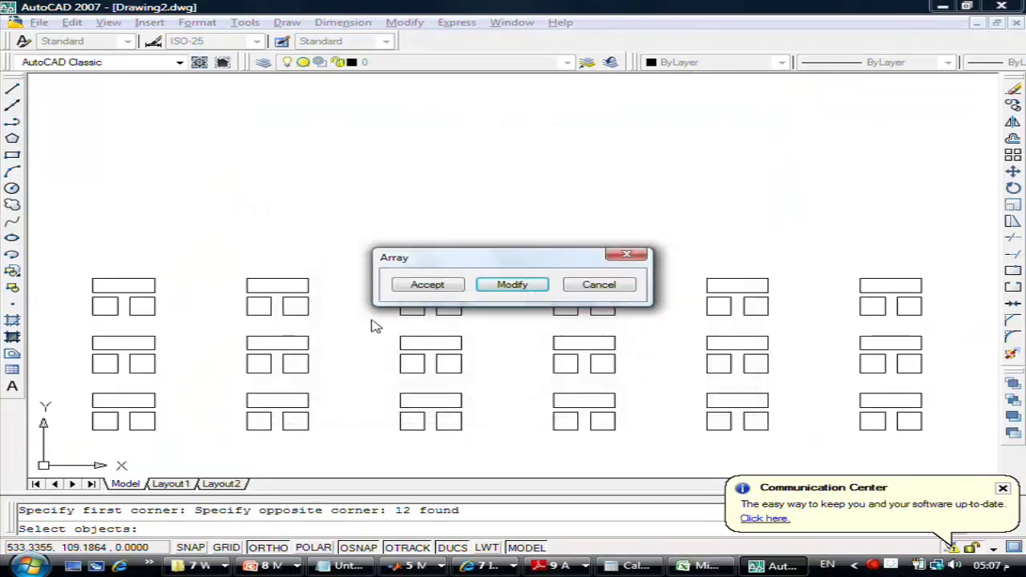
pyautogui.click(514, 285)
pyautogui.doubleClick(481, 275)
pyautogui.write('400')
pyautogui.click(664, 382)
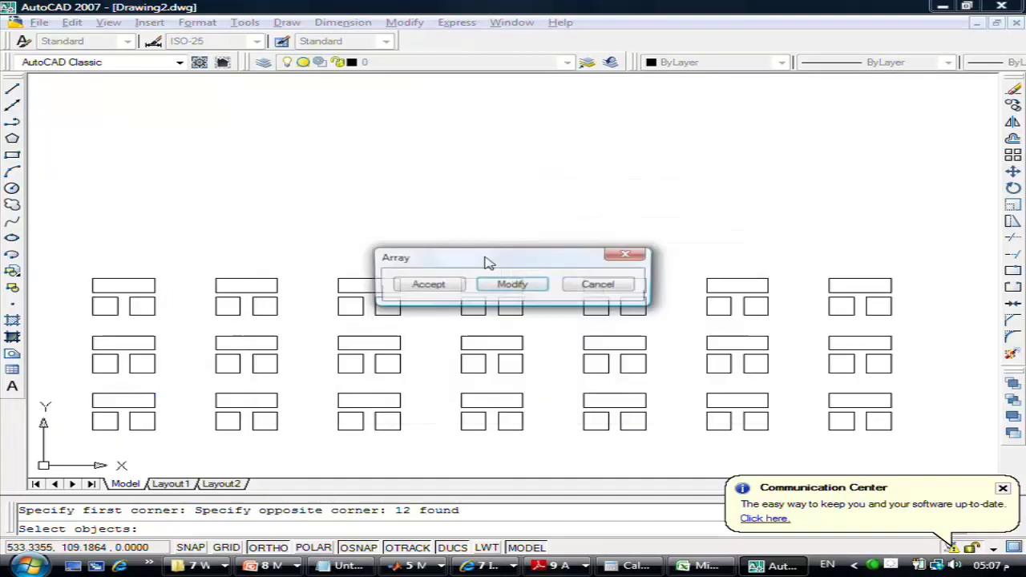
pyautogui.moveTo(470, 263); pyautogui.dragTo(343, 140)
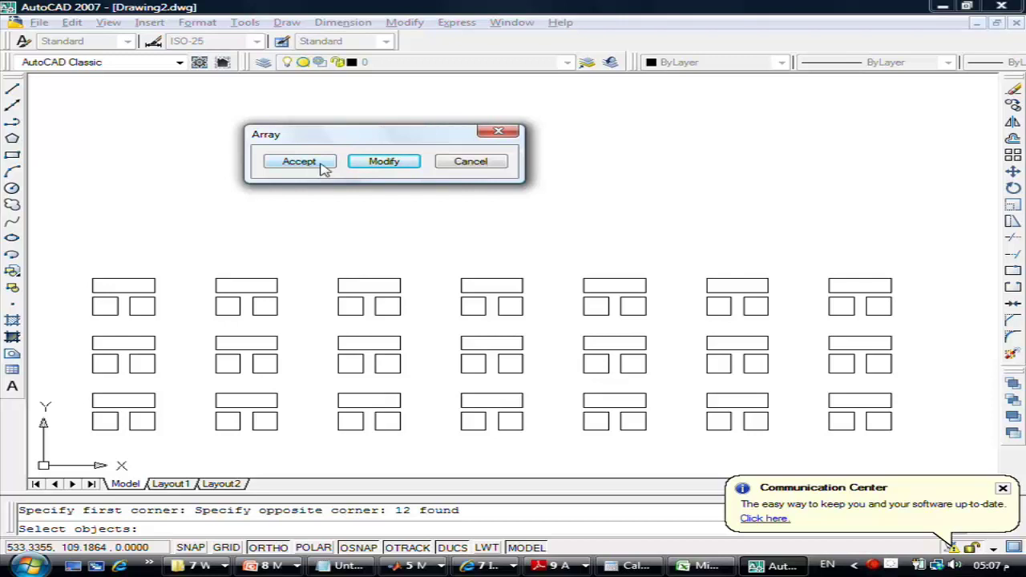
pyautogui.click(399, 162)
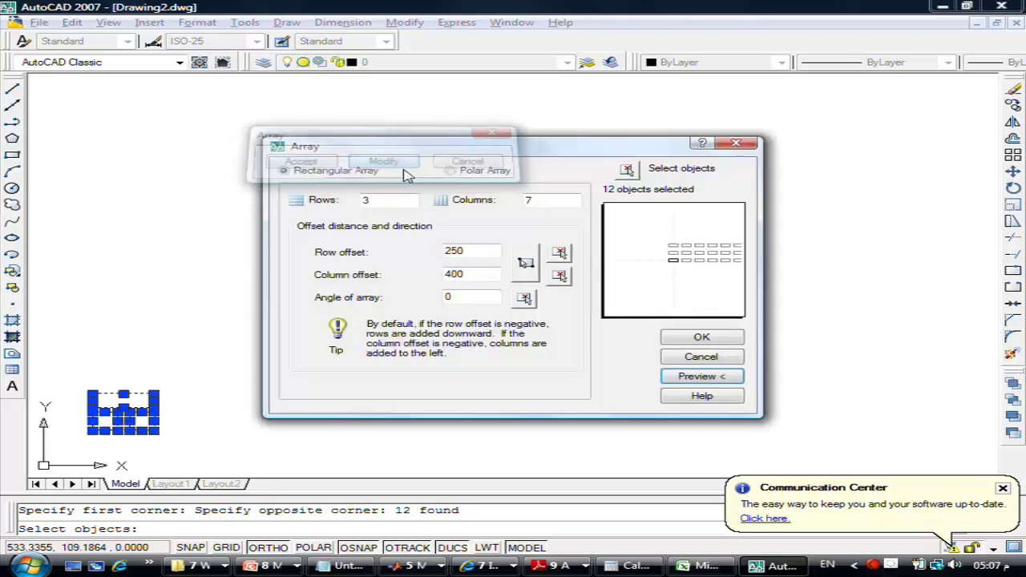
# Step: Confirm the Array dialog to create the 21 window blocks
pyautogui.click(703, 341)
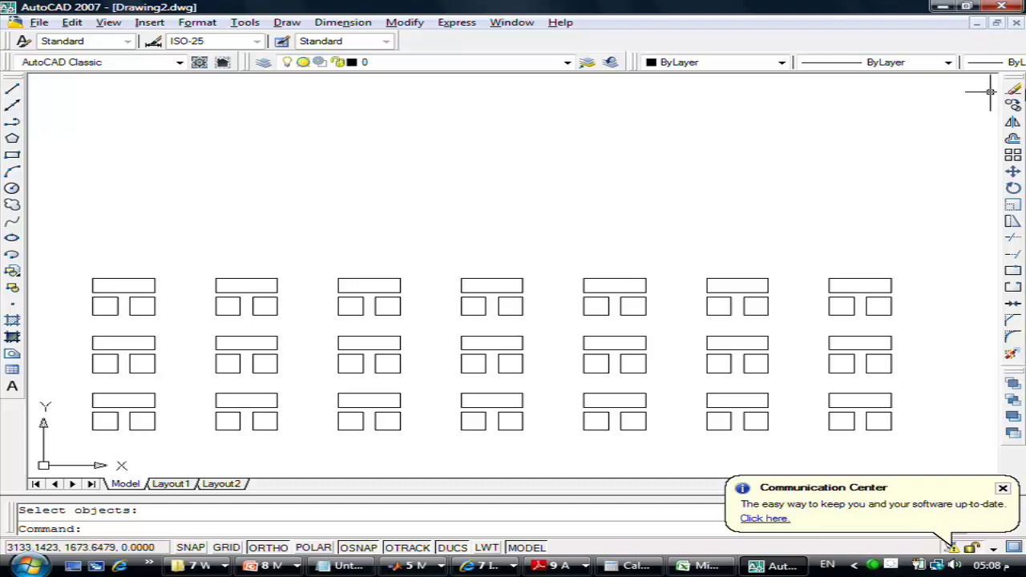
pyautogui.click(1012, 172)
pyautogui.write('w')
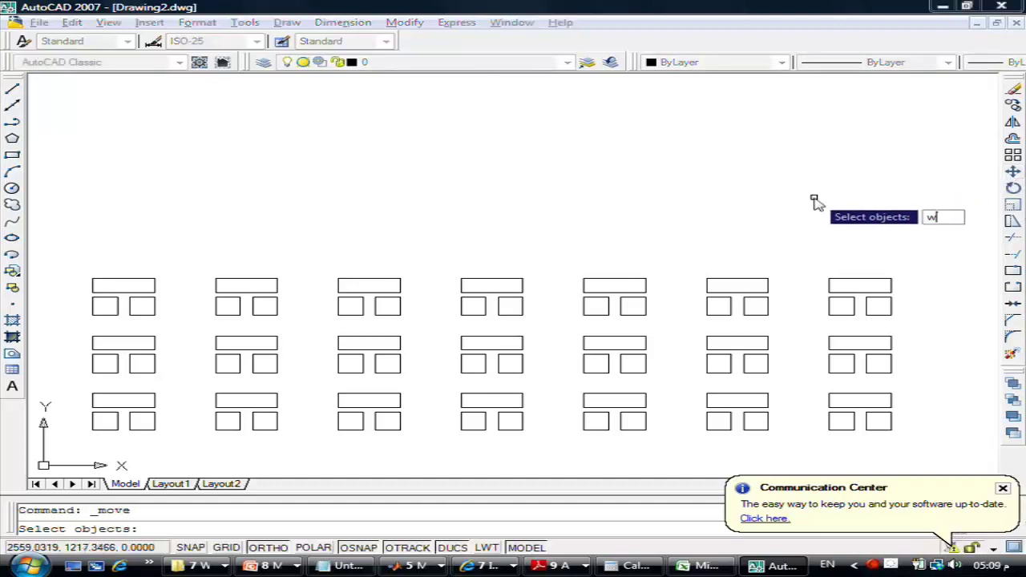
pyautogui.press('Return')
pyautogui.click(813, 292)
pyautogui.click(859, 328)
pyautogui.press('Return')
pyautogui.click(834, 330)
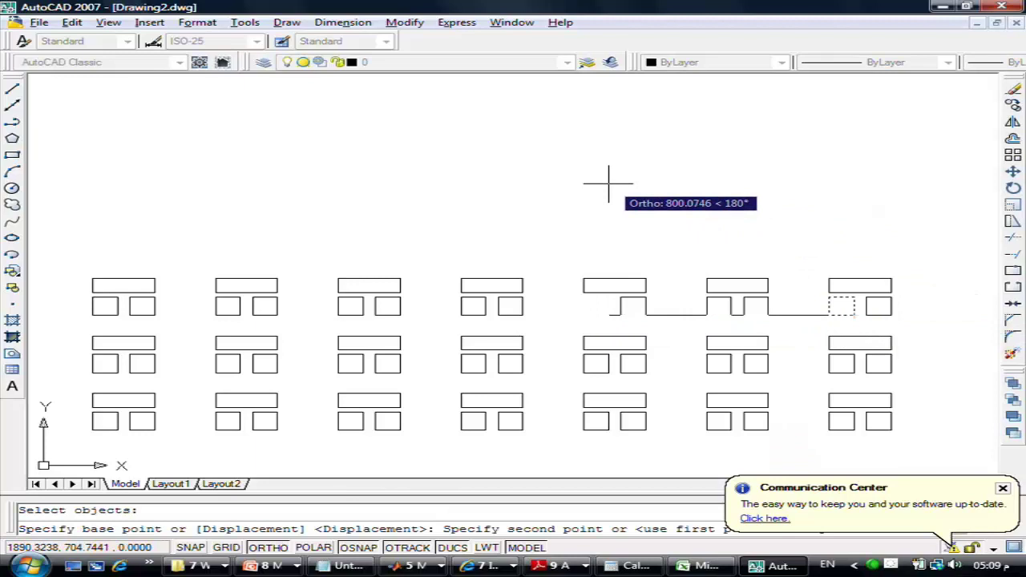
pyautogui.press('F8')
pyautogui.click(539, 162)
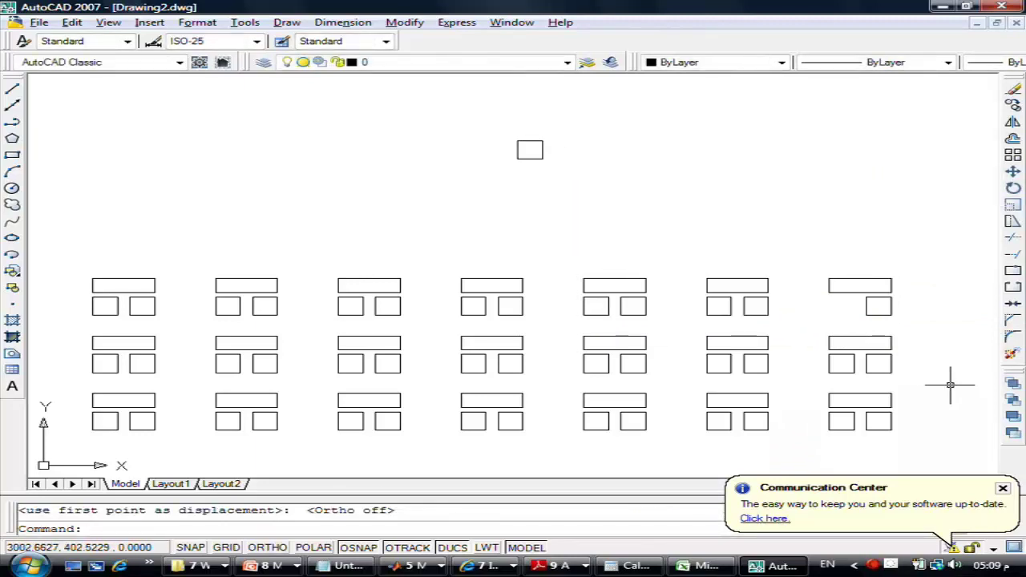
pyautogui.hotkey('ctrl', 'z')
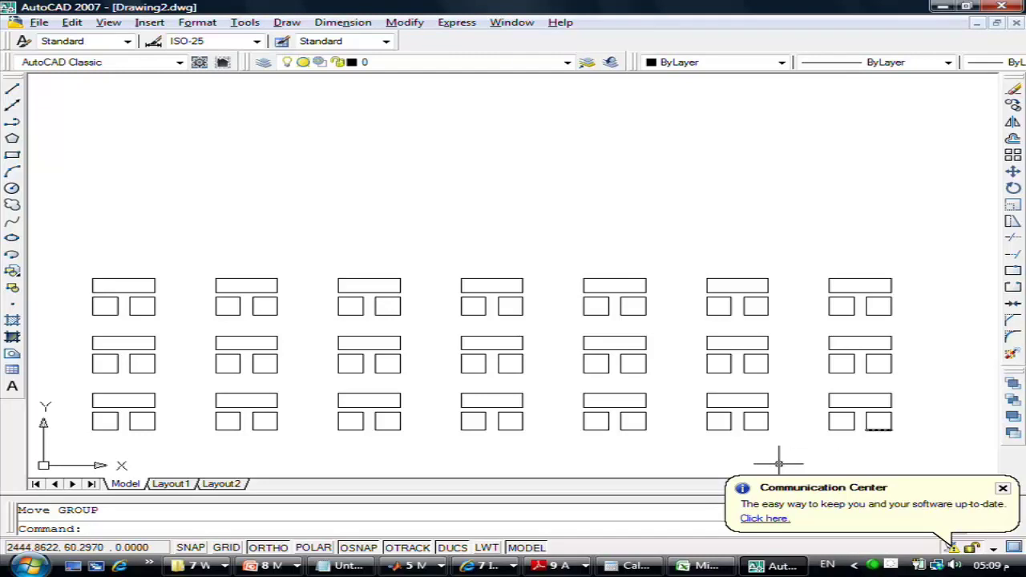
# Step: Draw a circle with the C command, centred above the right part of the grid
pyautogui.write('c')
pyautogui.press('Return')
pyautogui.click(674, 174)
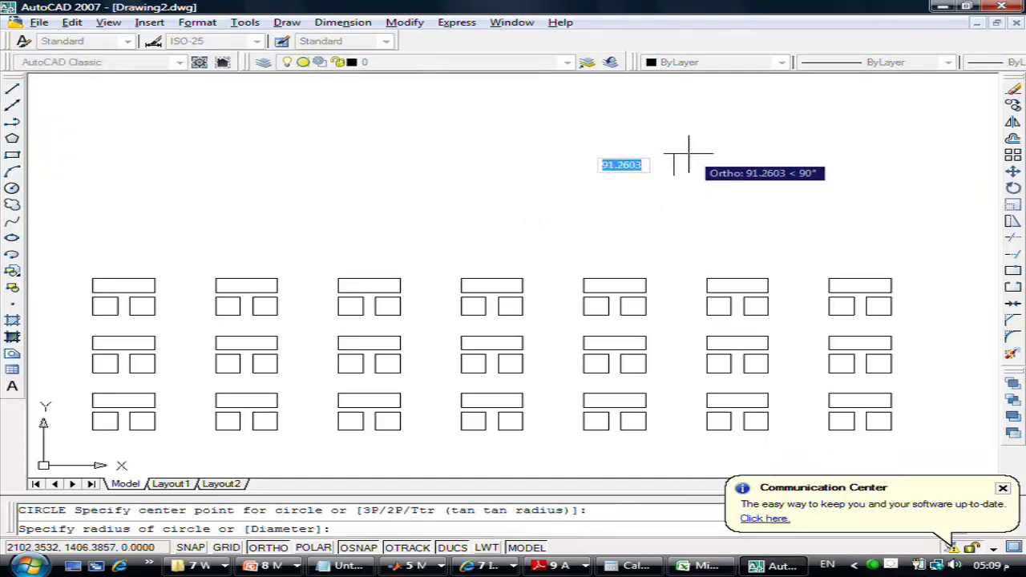
pyautogui.click(603, 127)
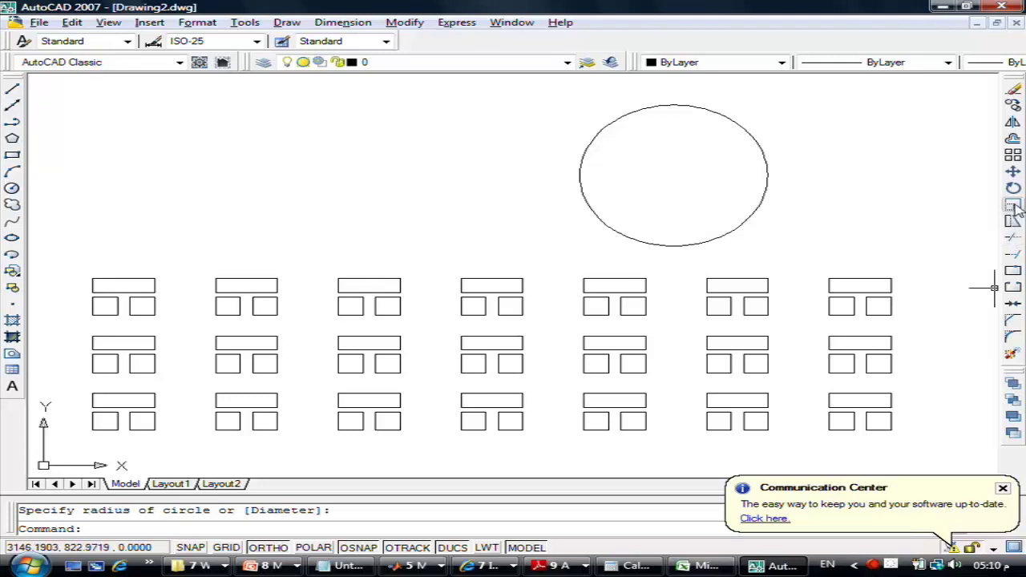
# Step: Start a Move, selecting only the lower-left pane of the top-right window block
pyautogui.click(1013, 171)
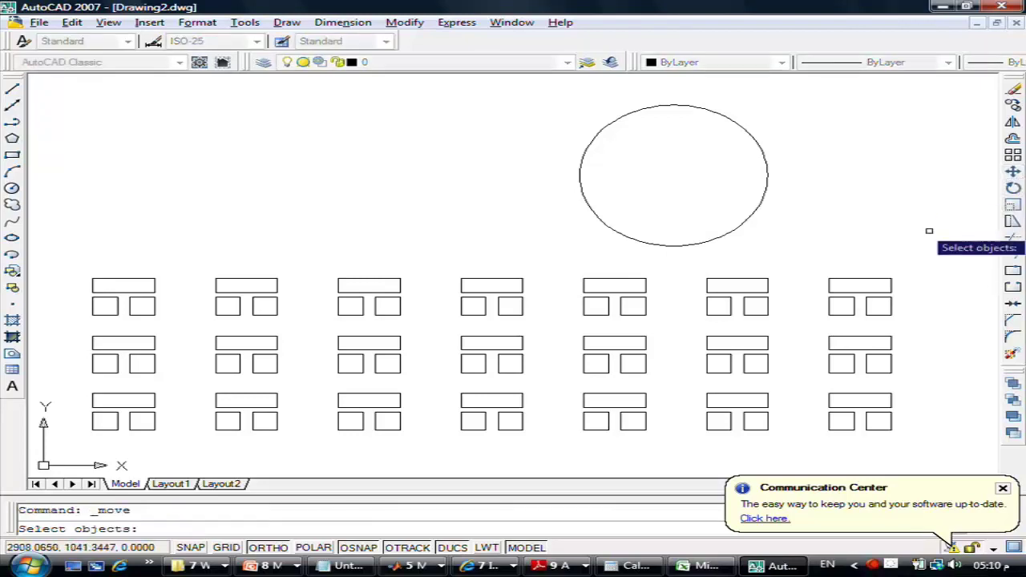
pyautogui.click(811, 290)
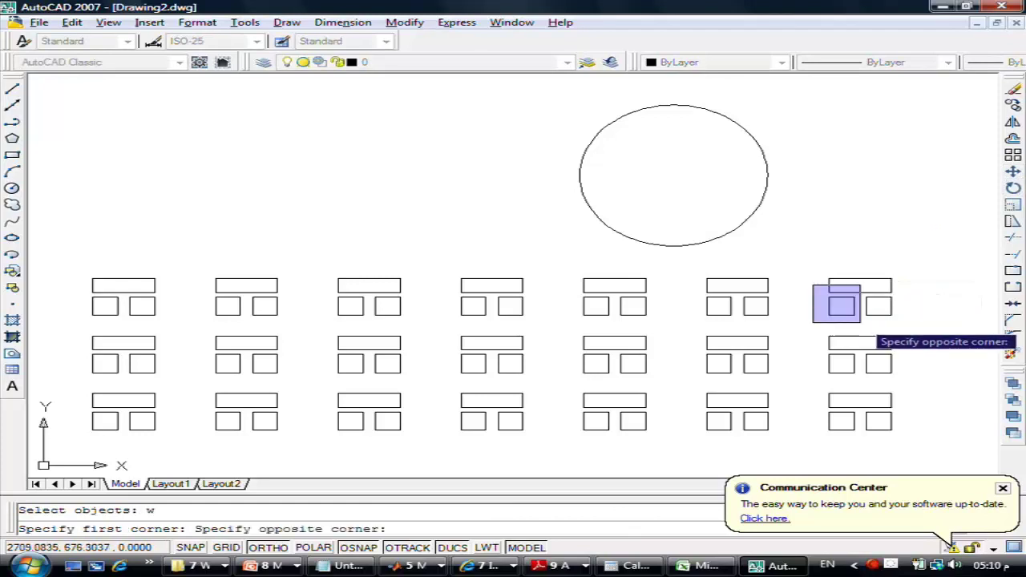
pyautogui.click(867, 329)
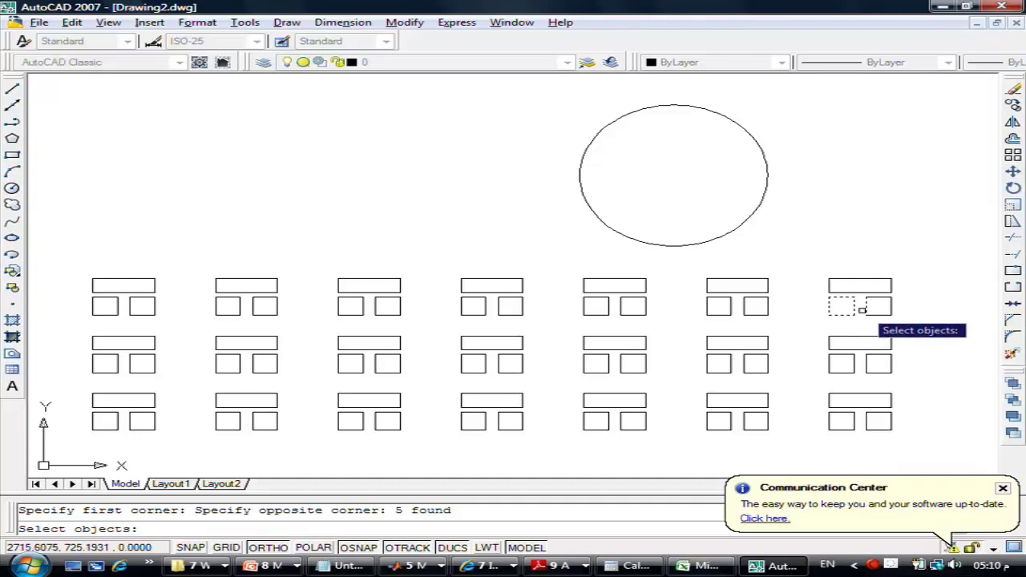
pyautogui.click(862, 309)
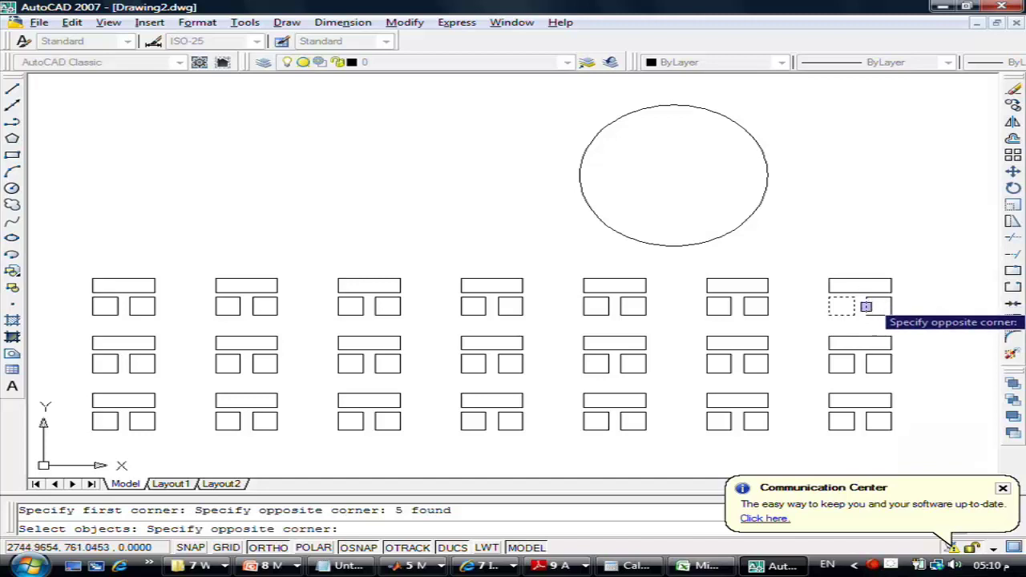
pyautogui.click(874, 301)
pyautogui.keyDown('shift'); pyautogui.click(874, 302); pyautogui.keyUp('shift')
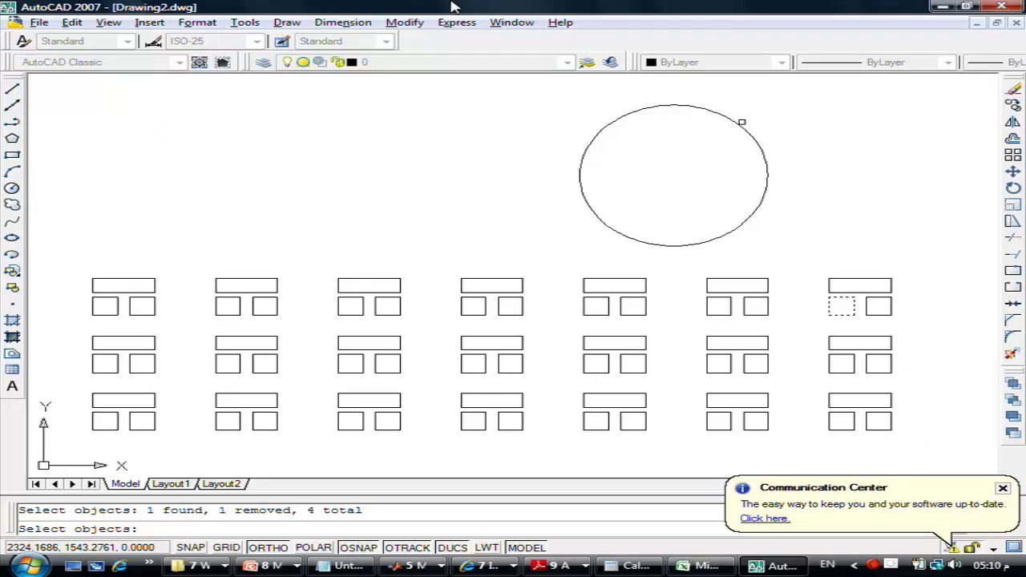
# Step: Move the pane from its midpoint to the circle's bottom quadrant
pyautogui.press('Return')
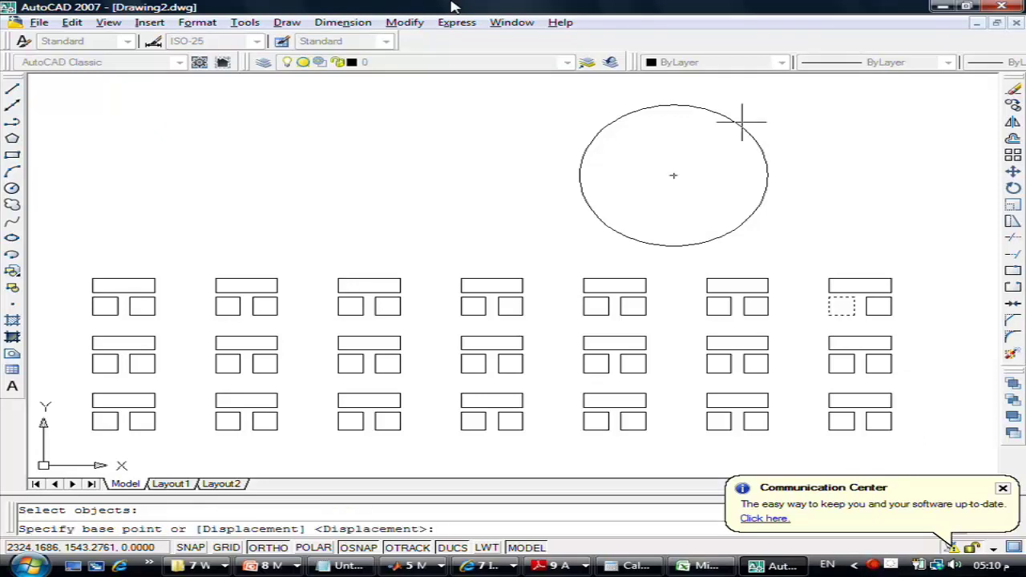
pyautogui.keyDown('shift'); pyautogui.rightClick(173, 136); pyautogui.keyUp('shift')
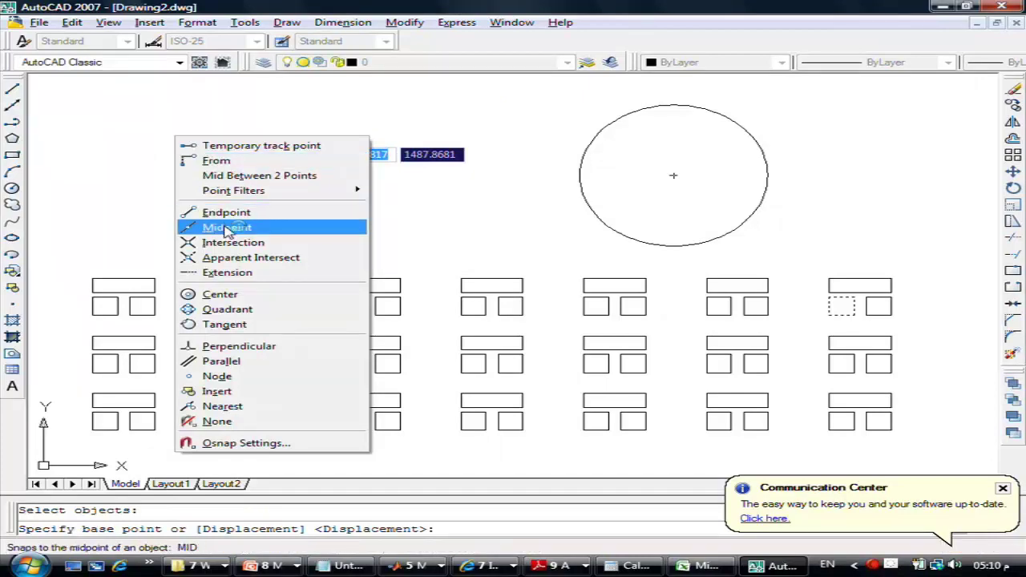
pyautogui.click(227, 229)
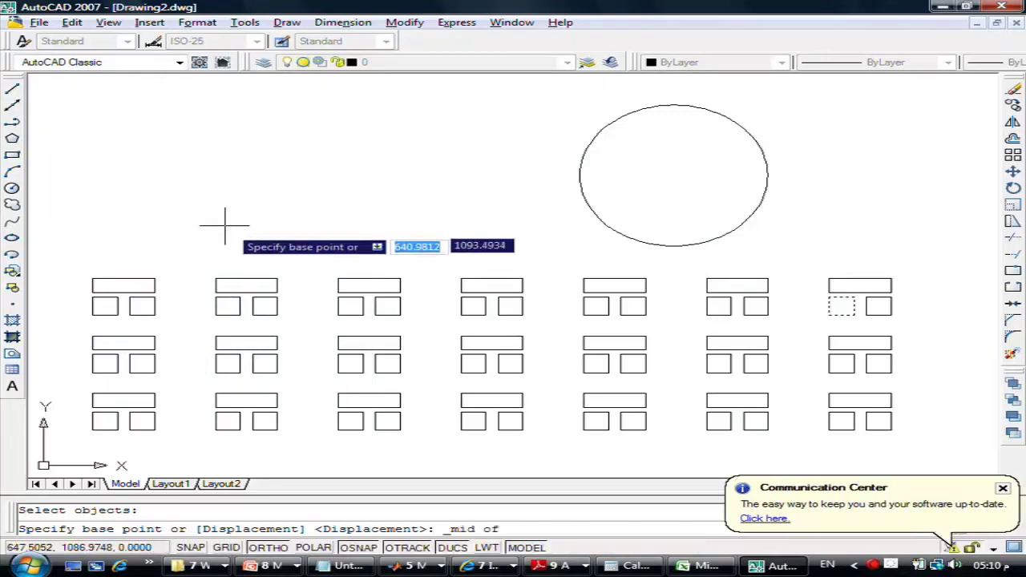
pyautogui.click(842, 301)
pyautogui.press('F8')
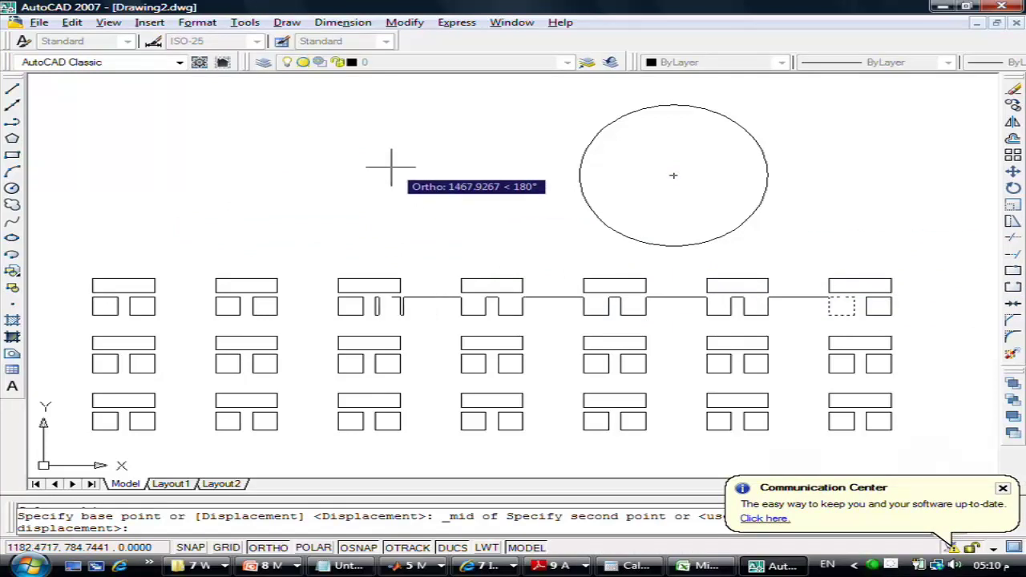
pyautogui.press('F8')
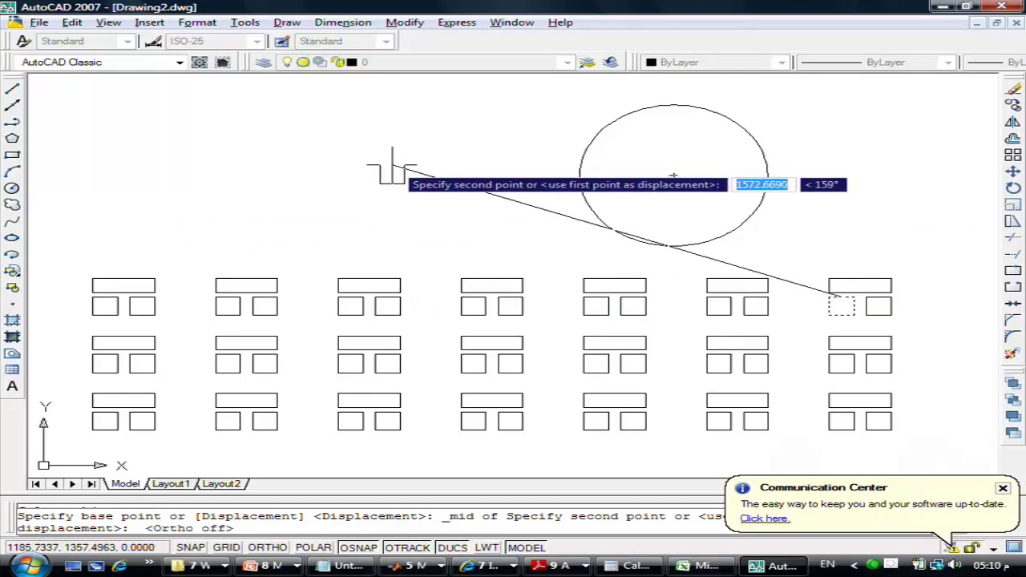
pyautogui.keyDown('shift'); pyautogui.rightClick(398, 170); pyautogui.keyUp('shift')
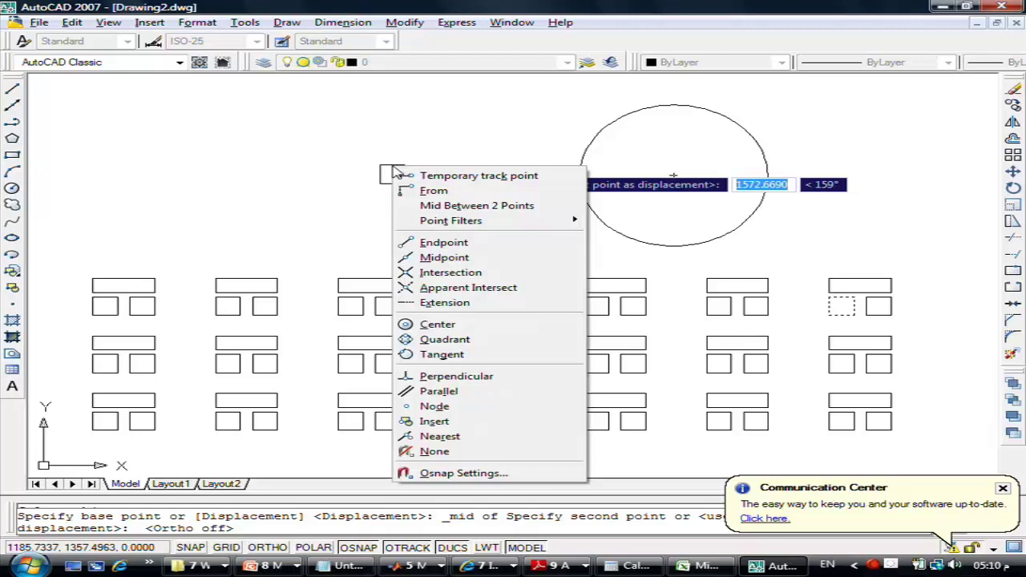
pyautogui.click(465, 341)
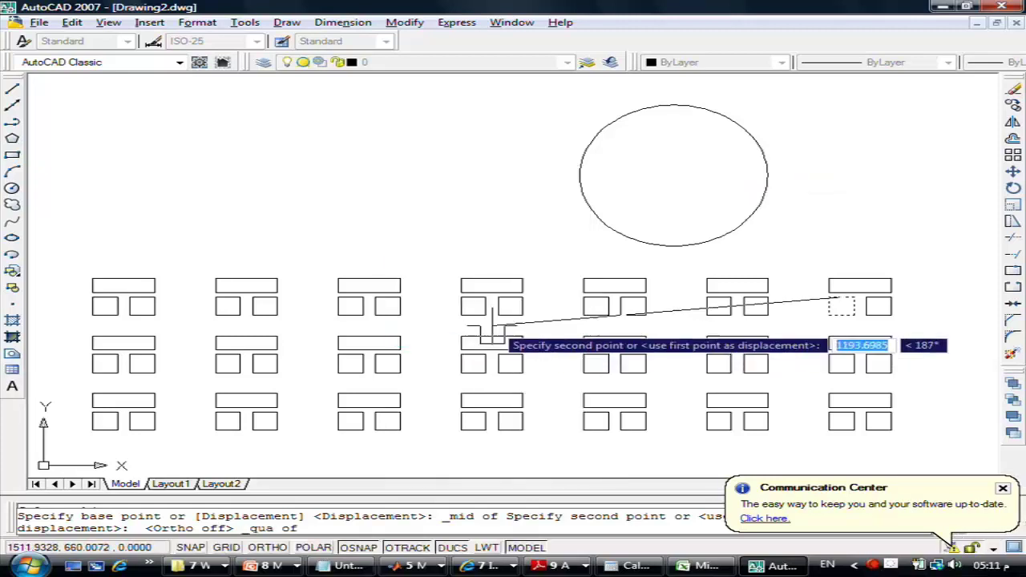
pyautogui.click(674, 245)
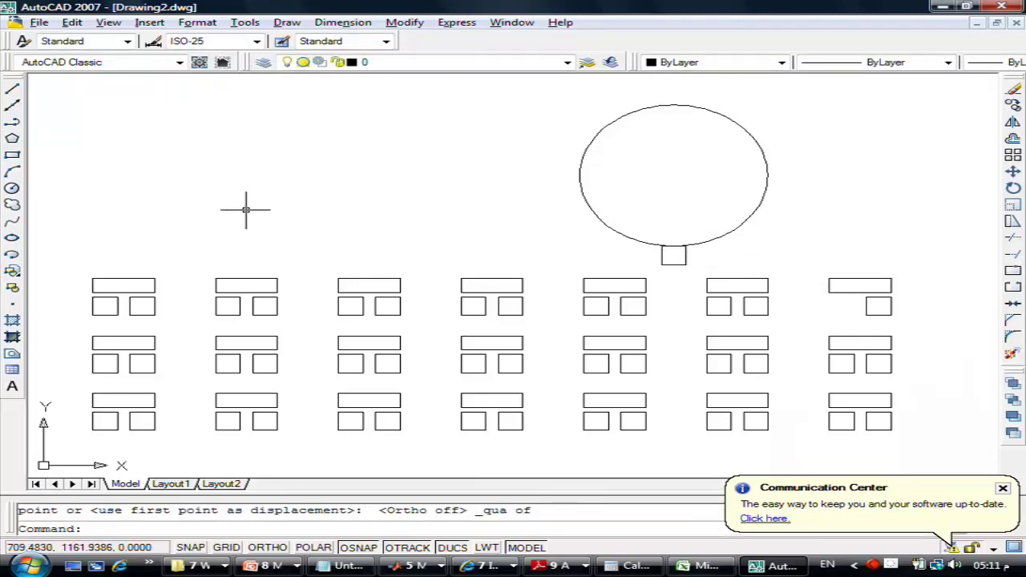
# Step: Move the pane again by 0,-20 so it sits just below the circle
pyautogui.click(1013, 171)
pyautogui.write('w')
pyautogui.press('Return')
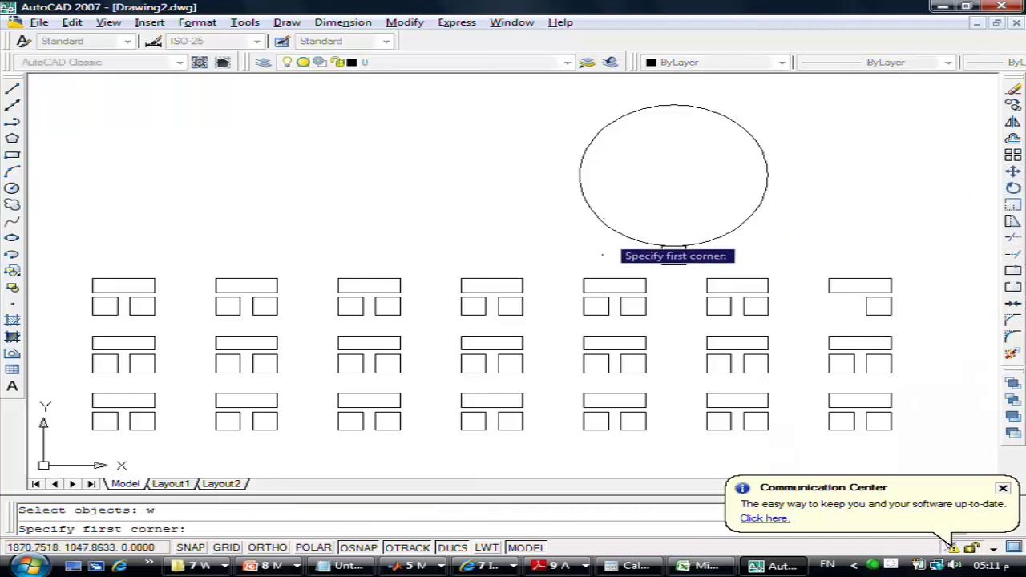
pyautogui.click(602, 237)
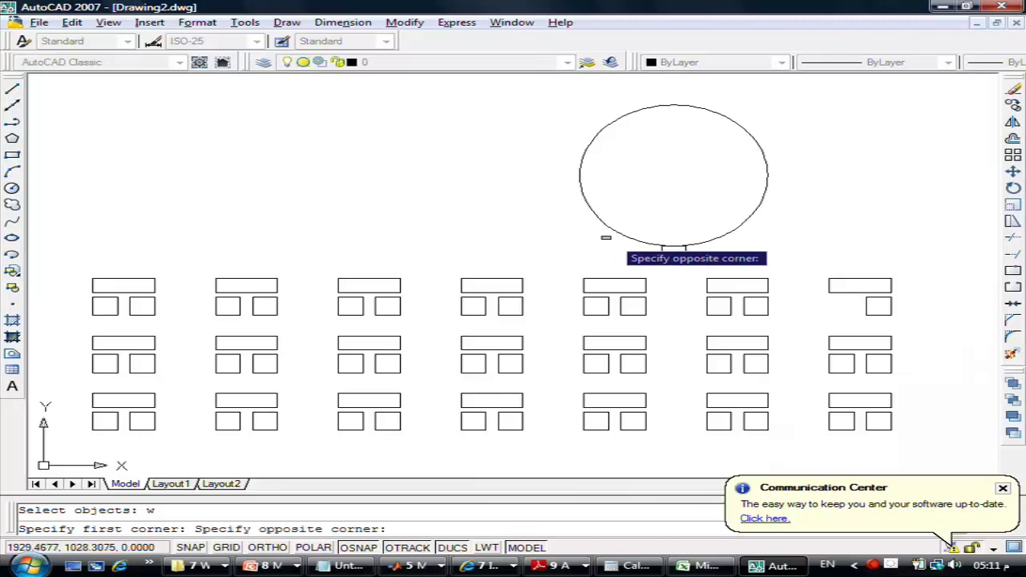
pyautogui.click(739, 268)
pyautogui.press('Return')
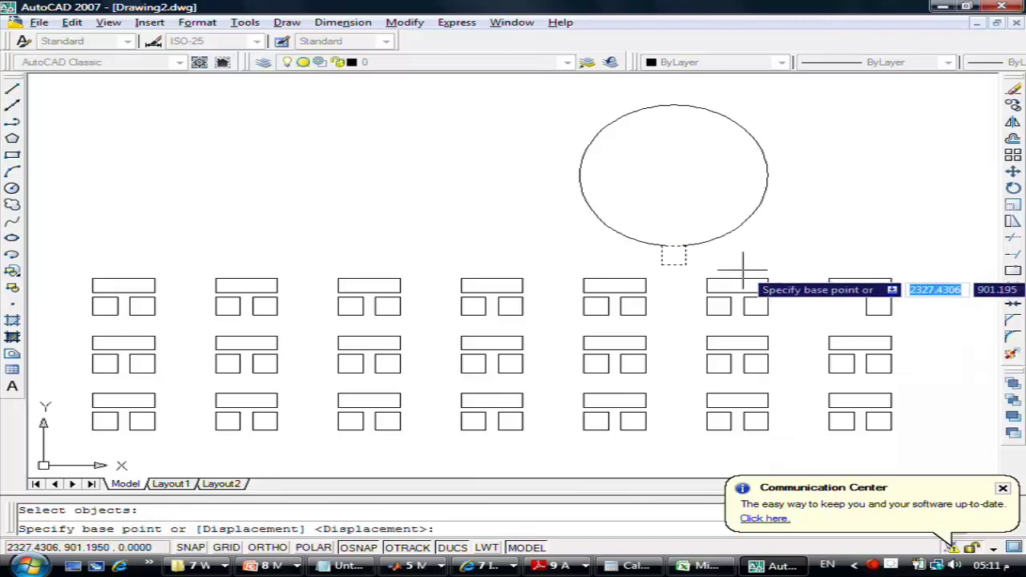
pyautogui.write('0')
pyautogui.press('Tab')
pyautogui.write('-209')
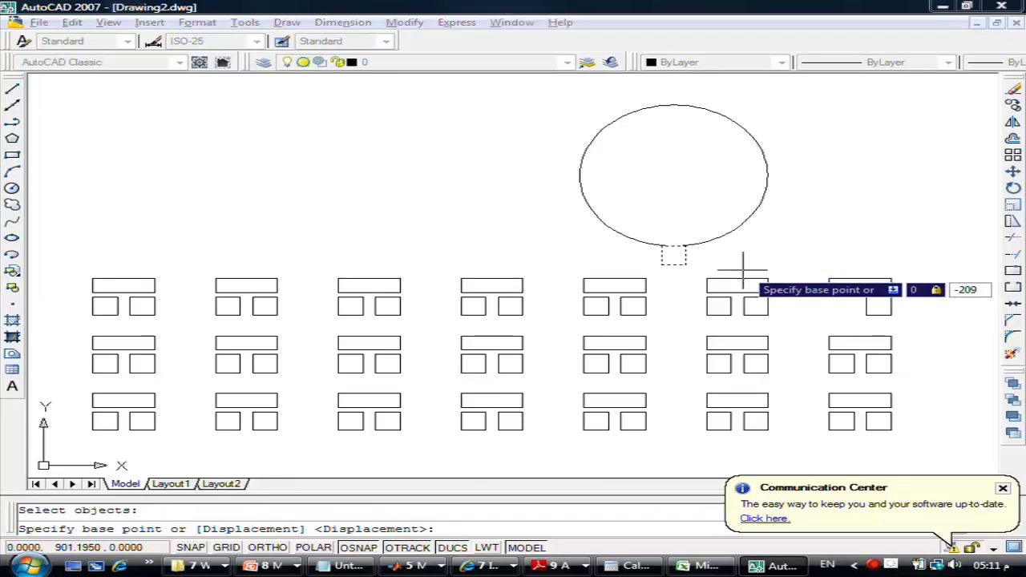
pyautogui.press('BackSpace')
pyautogui.press('Return')
pyautogui.press('Return')
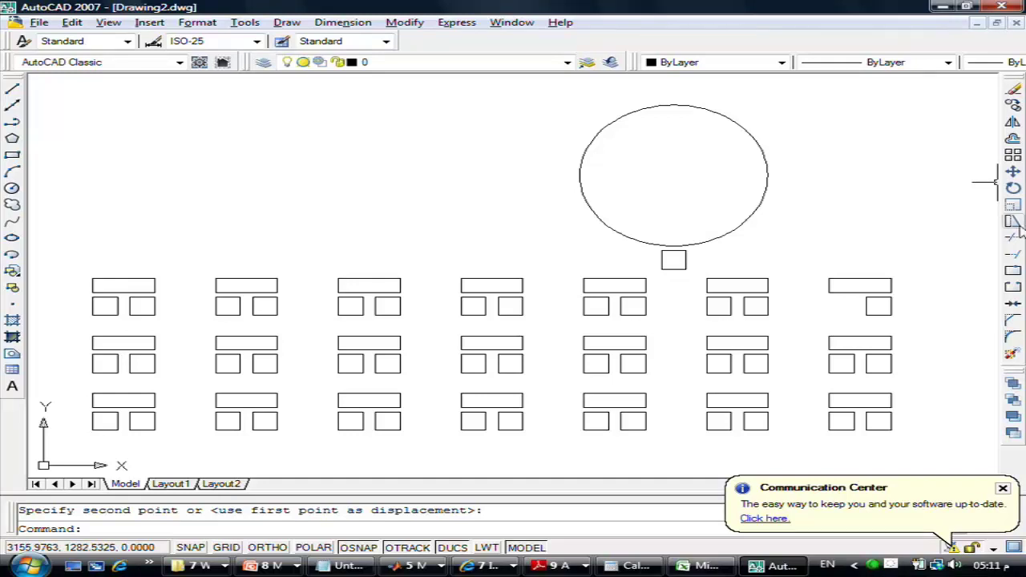
# Step: Open Modify > Array, move the dialog away from the circle, and begin selecting objects
pyautogui.click(1013, 154)
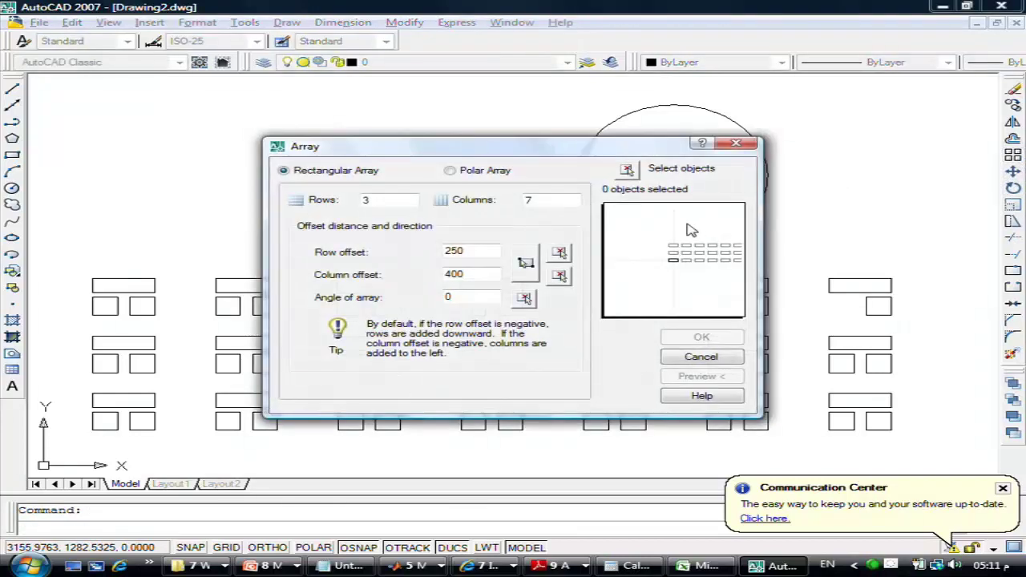
pyautogui.moveTo(505, 153)
pyautogui.mouseDown()
pyautogui.moveTo(256, 108)
pyautogui.moveTo(277, 114)
pyautogui.mouseUp()
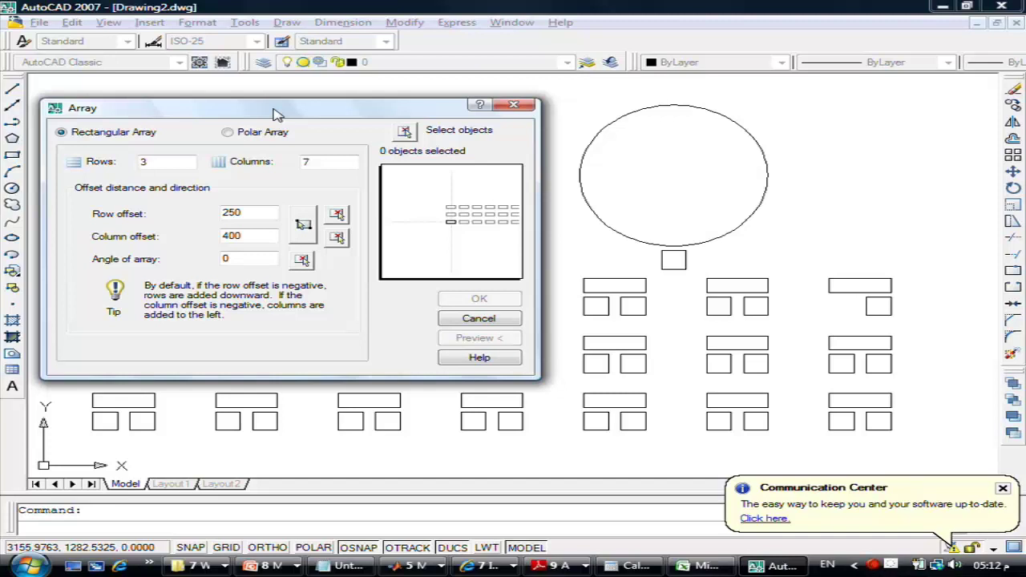
pyautogui.click(404, 132)
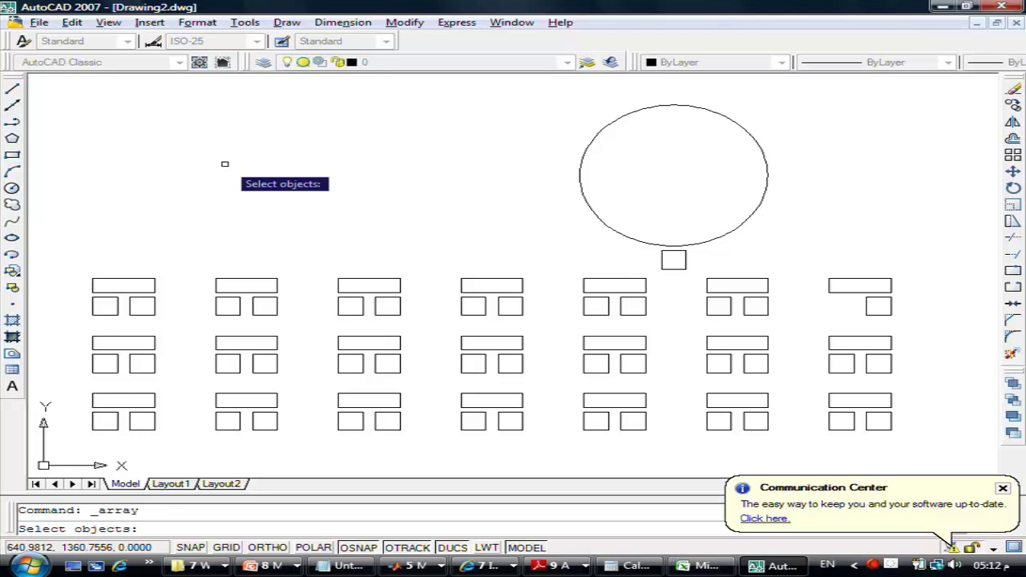
# Step: Window-select the pane's 4 objects below the circle and switch the array type to Polar
pyautogui.write('w')
pyautogui.press('Return')
pyautogui.click(563, 227)
pyautogui.click(745, 275)
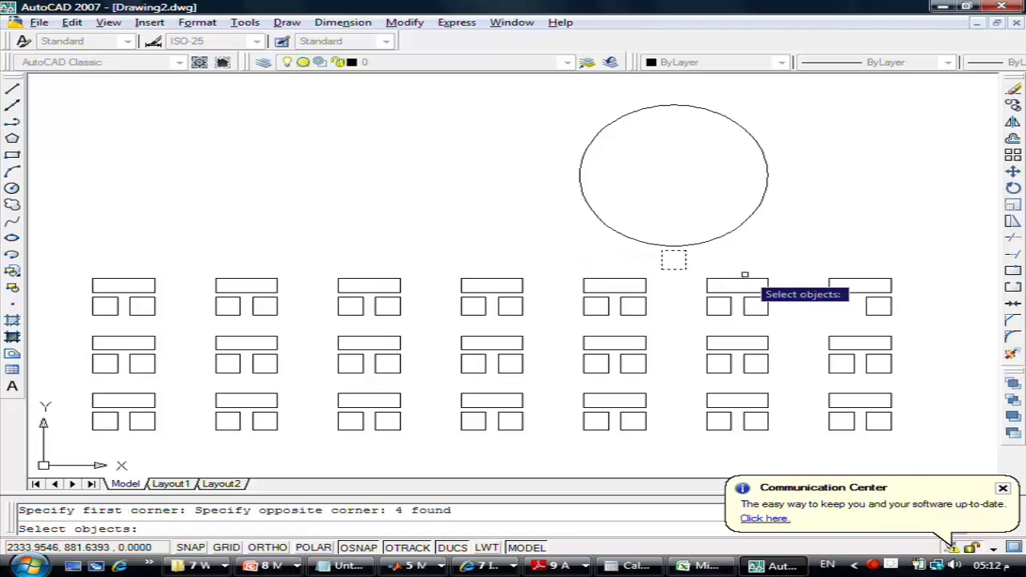
pyautogui.press('Return')
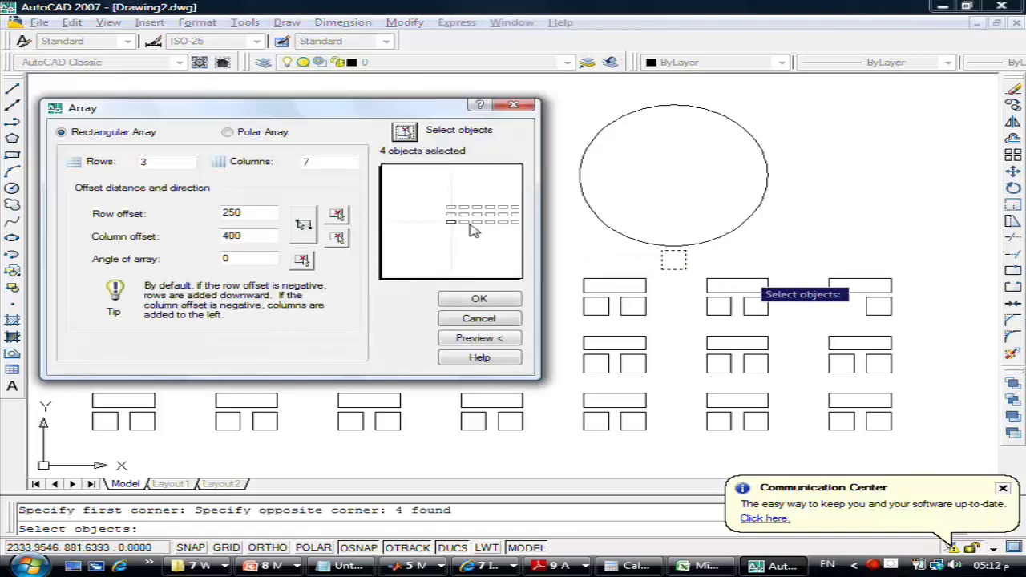
pyautogui.click(237, 138)
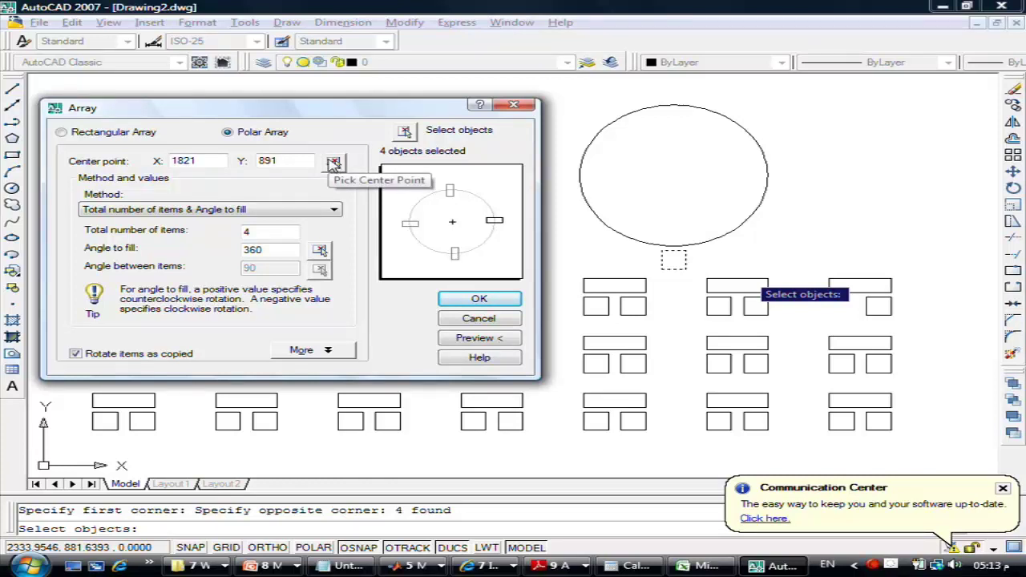
# Step: Snap the polar array centre to the circle's centre at 2102.3532,1311.8662
pyautogui.click(334, 163)
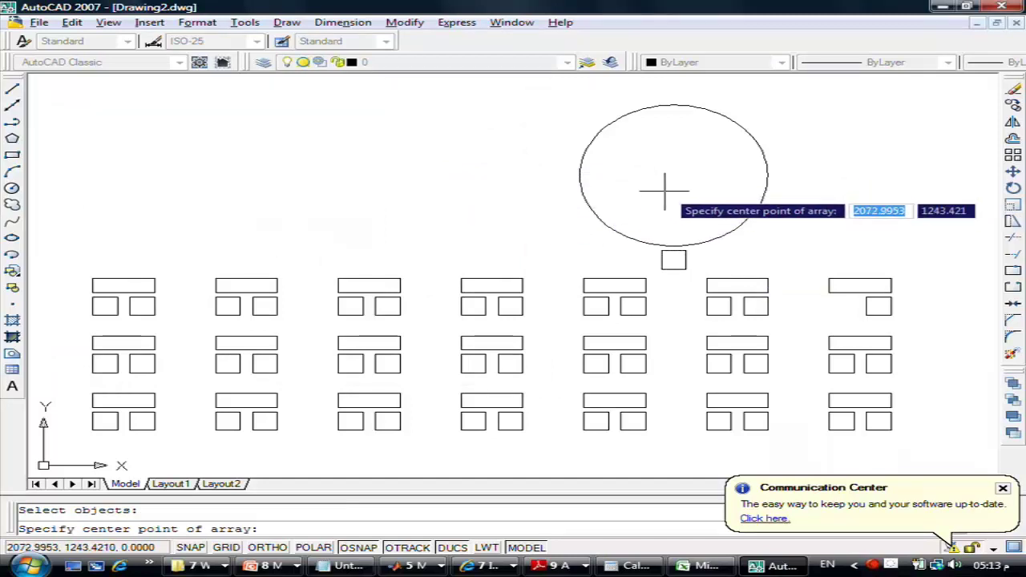
pyautogui.press('F3')
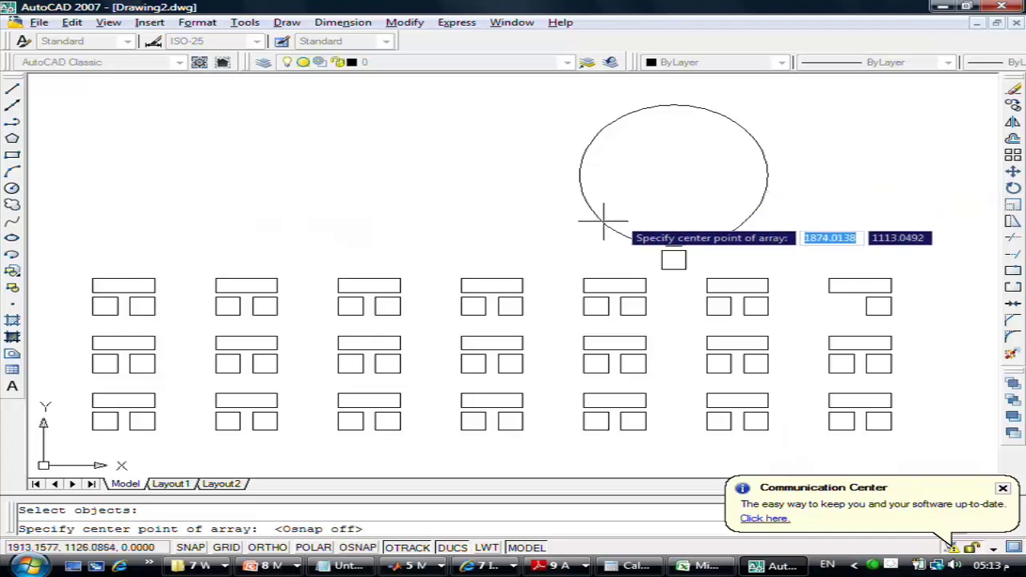
pyautogui.press('F3')
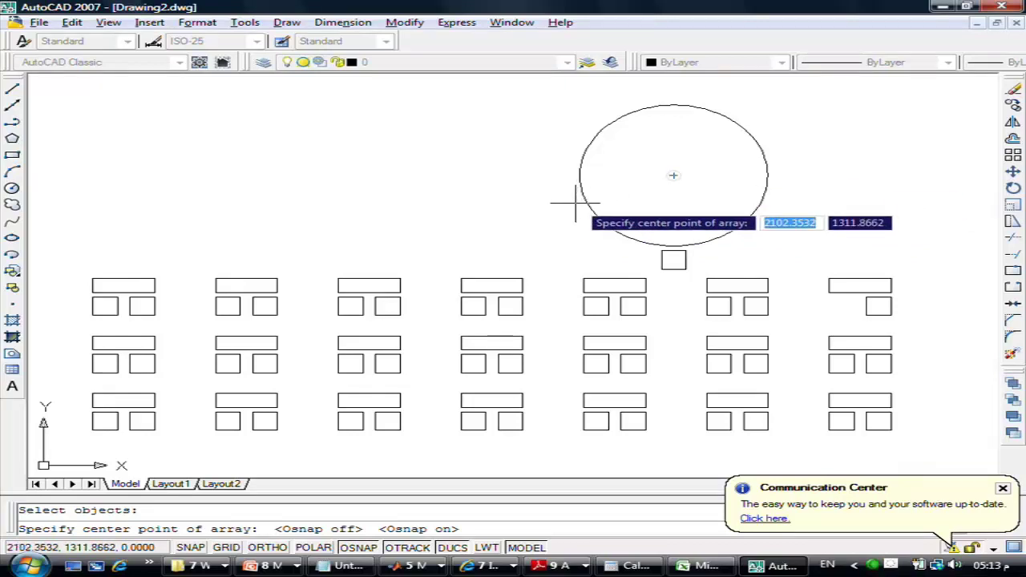
pyautogui.click(674, 175)
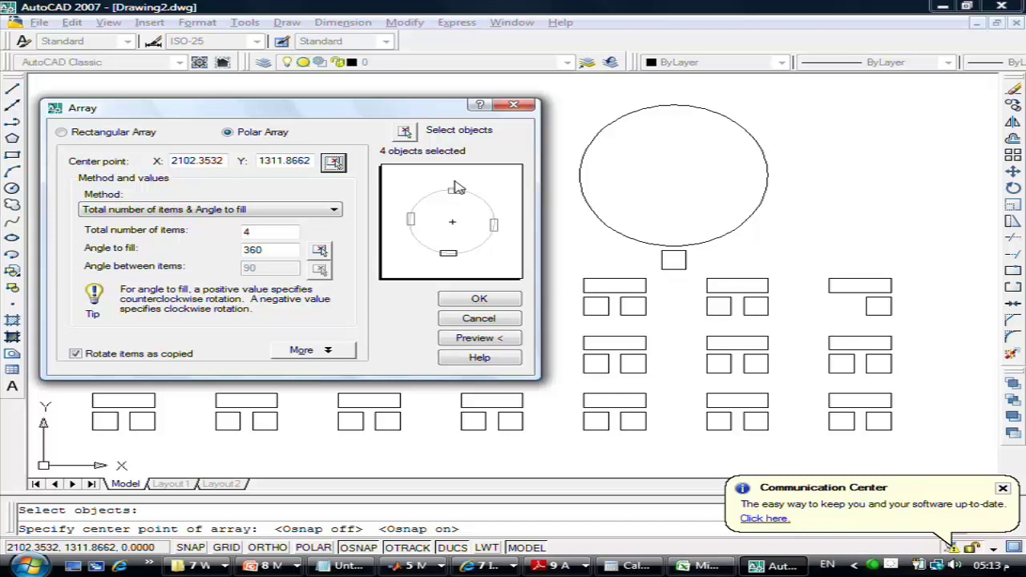
# Step: Keep the current method and enter 6 items with a 270° fill angle
pyautogui.click(335, 210)
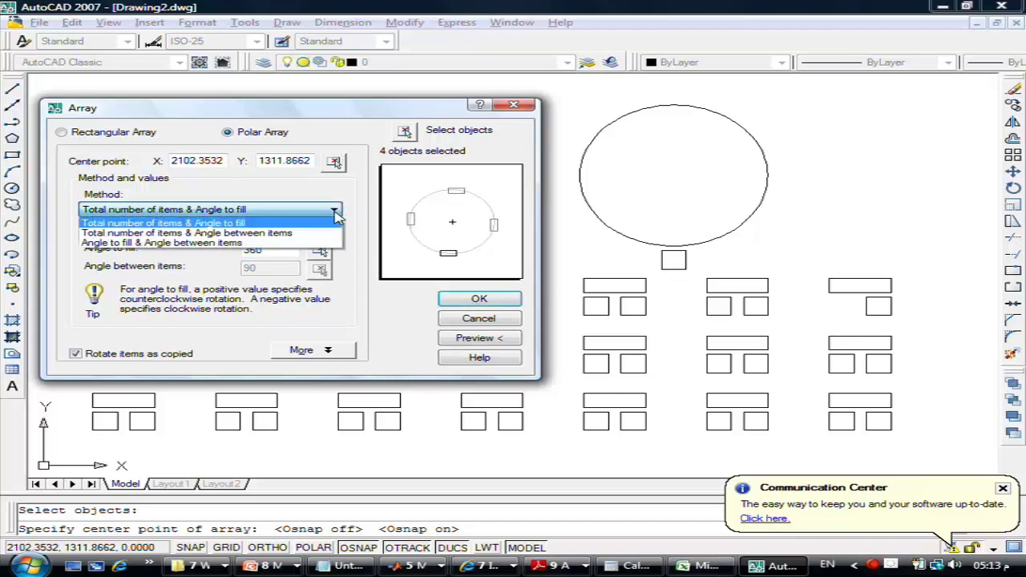
pyautogui.click(337, 217)
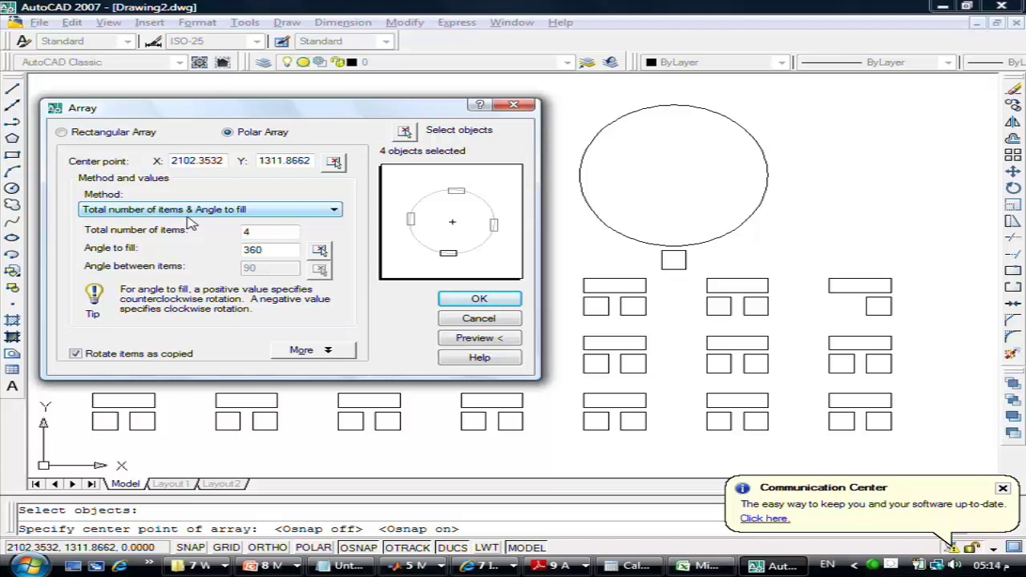
pyautogui.moveTo(258, 232); pyautogui.dragTo(244, 232)
pyautogui.write('6')
pyautogui.press('Tab')
pyautogui.write('270')
pyautogui.click(258, 231)
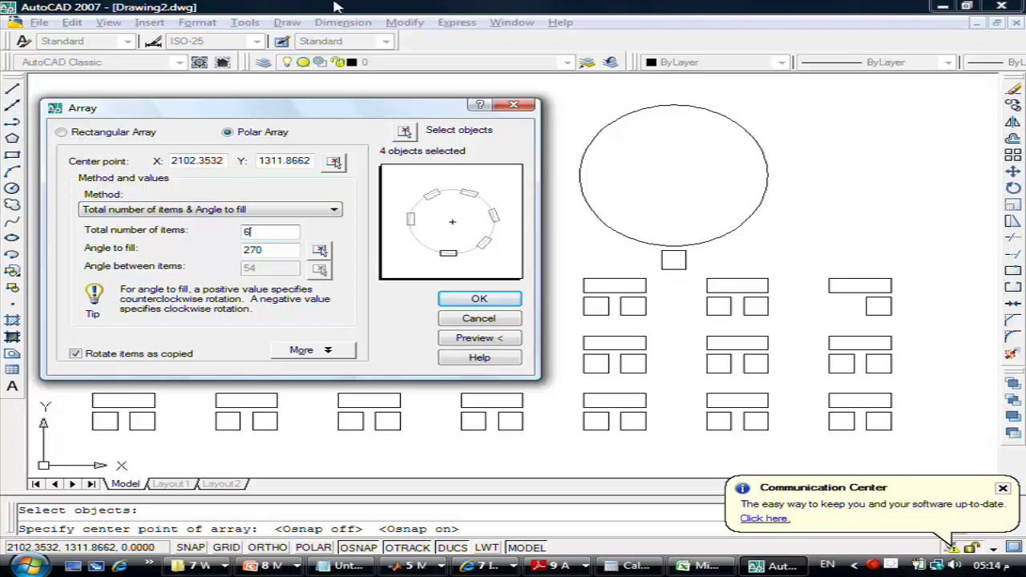
# Step: Preview six panes over 270°, then change the fill angle to −270° and preview again
pyautogui.click(478, 339)
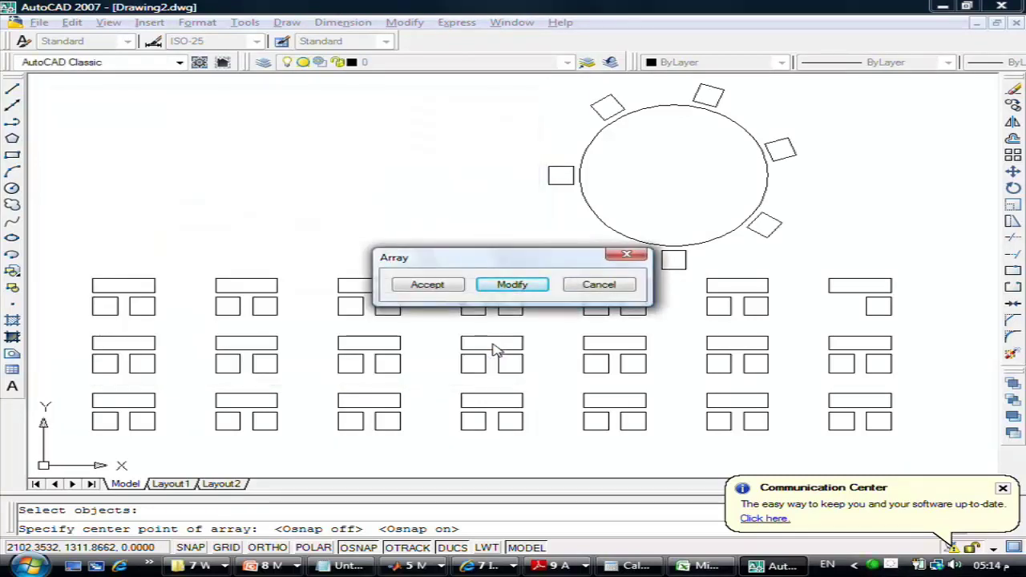
pyautogui.moveTo(495, 261); pyautogui.dragTo(356, 301)
pyautogui.click(370, 336)
pyautogui.click(243, 251)
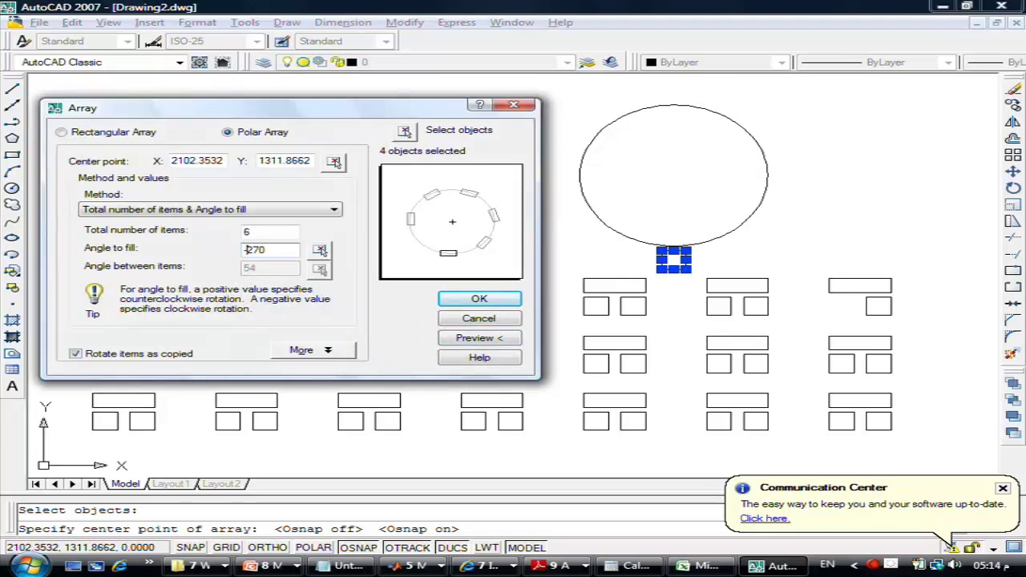
pyautogui.click(479, 338)
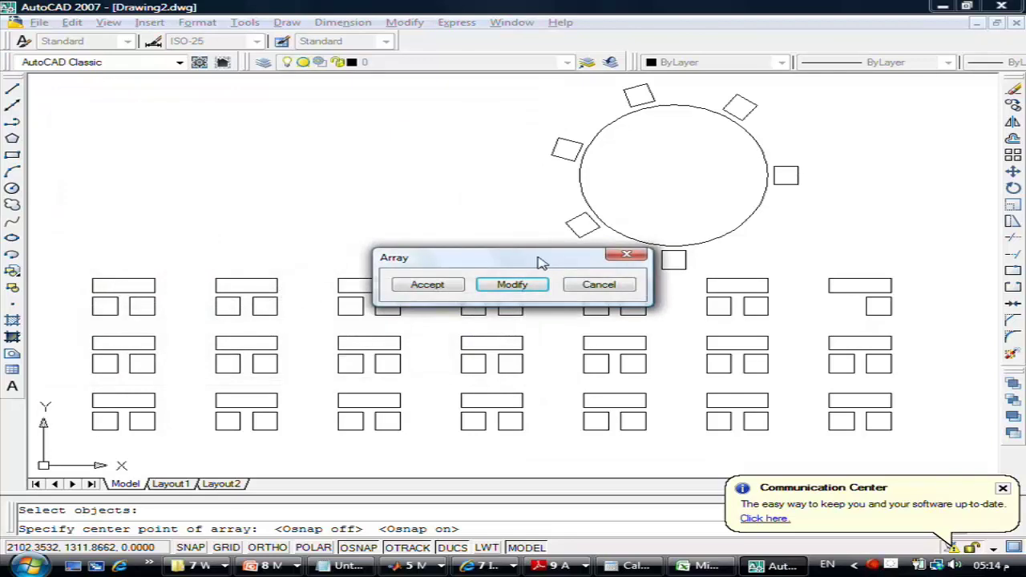
pyautogui.moveTo(541, 263); pyautogui.dragTo(273, 317)
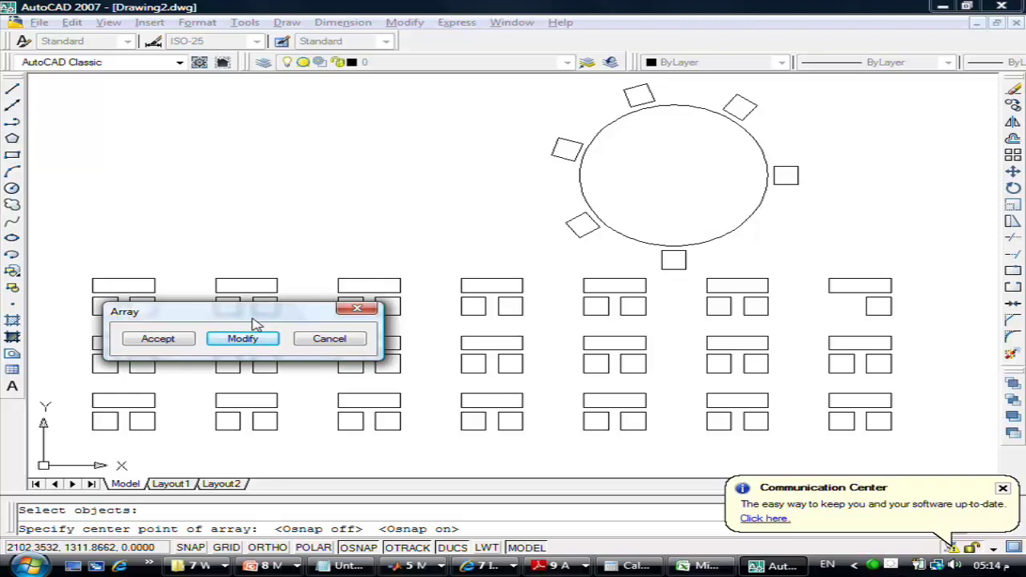
pyautogui.click(251, 340)
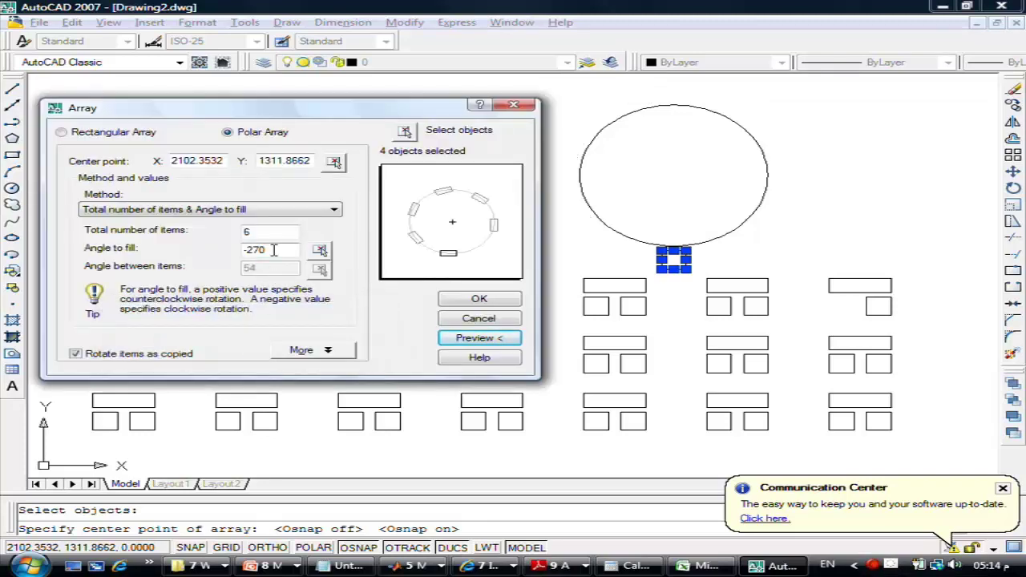
# Step: Change the fill angle to 360° and preview six evenly spaced panes
pyautogui.moveTo(273, 250); pyautogui.dragTo(88, 260)
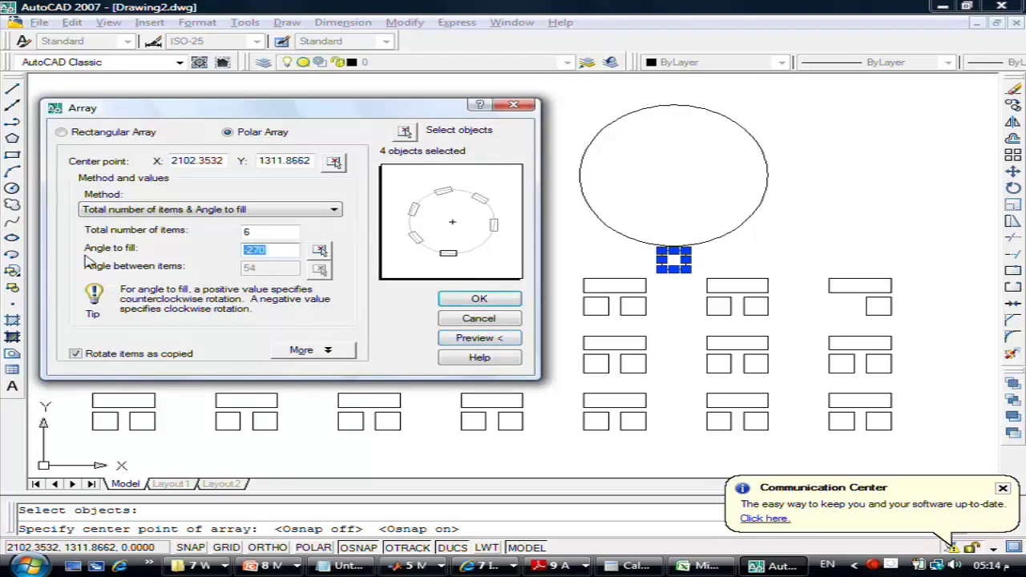
pyautogui.write('360')
pyautogui.click(255, 232)
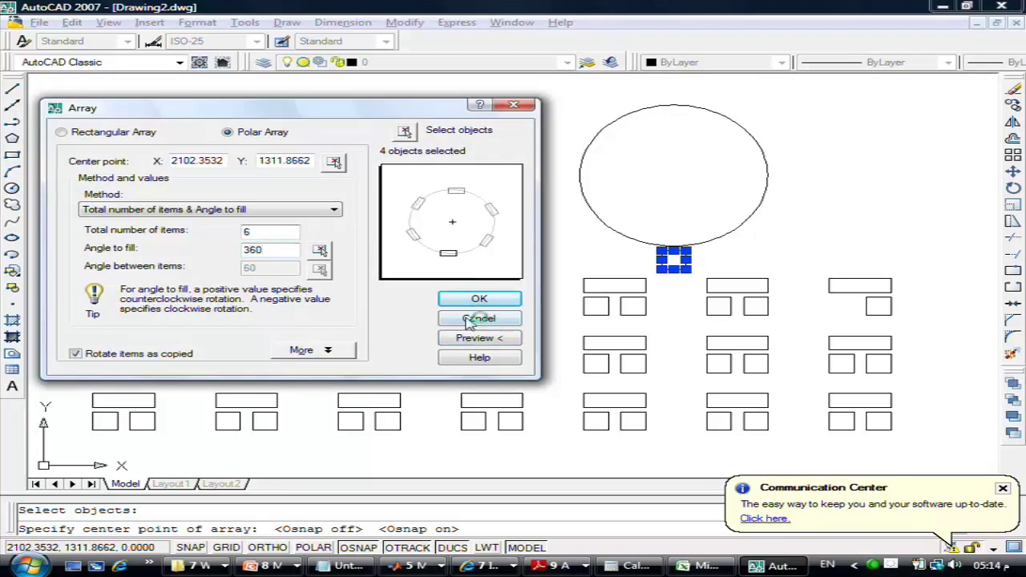
pyautogui.click(479, 338)
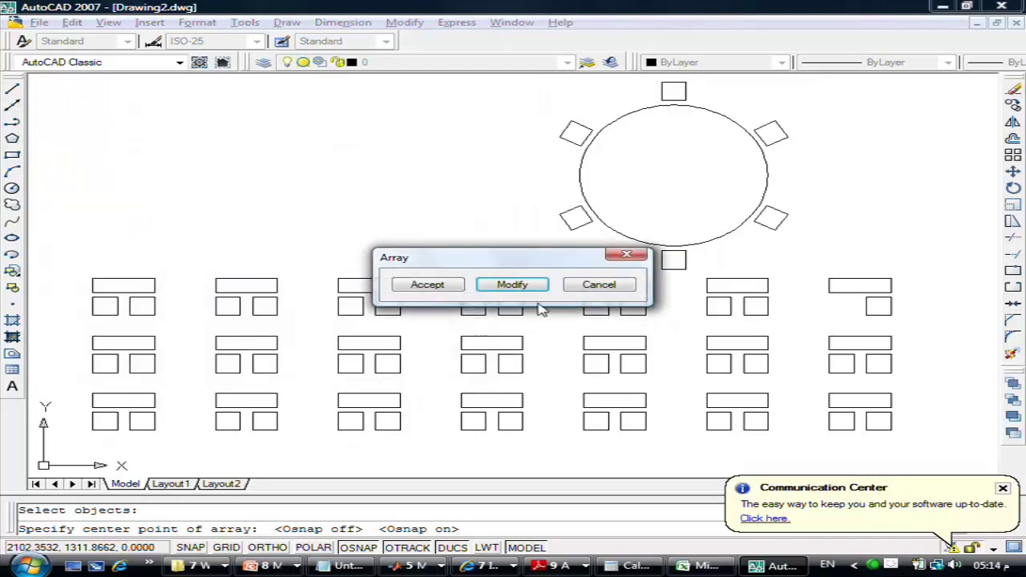
pyautogui.moveTo(560, 258); pyautogui.dragTo(387, 257)
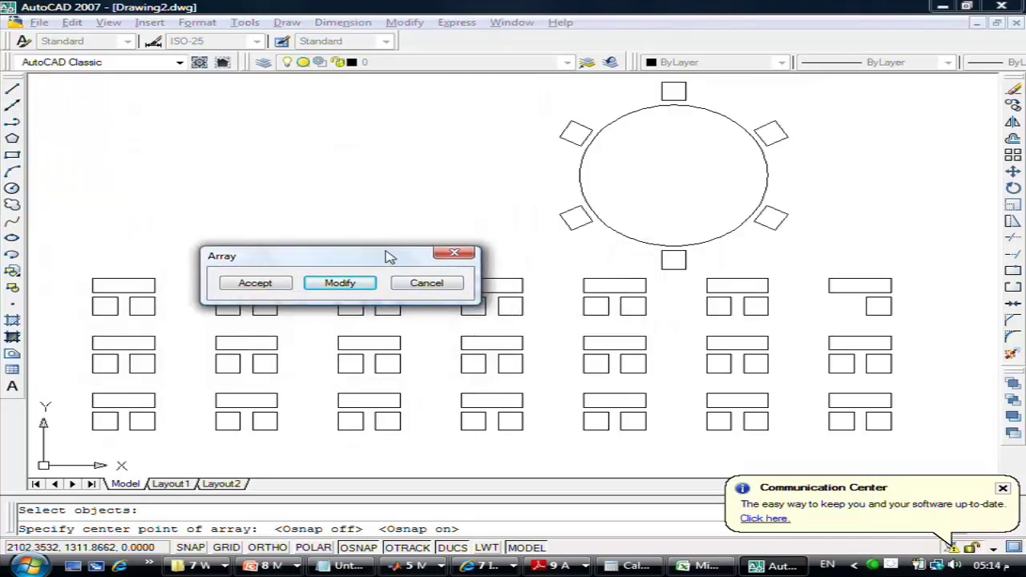
pyautogui.click(360, 287)
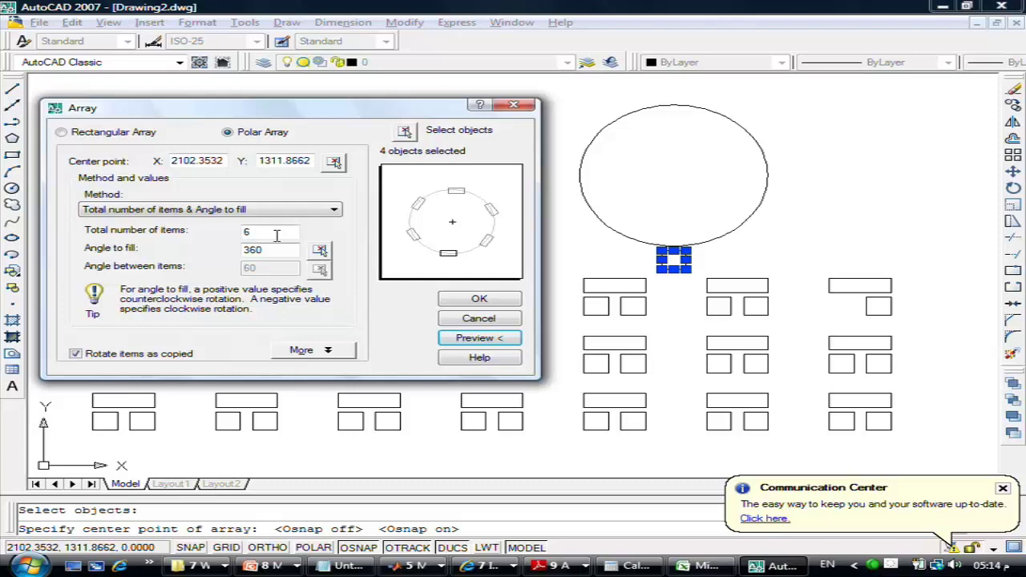
# Step: Set the item count to 60 and preview the panes around the circle
pyautogui.click(270, 230)
pyautogui.write('0')
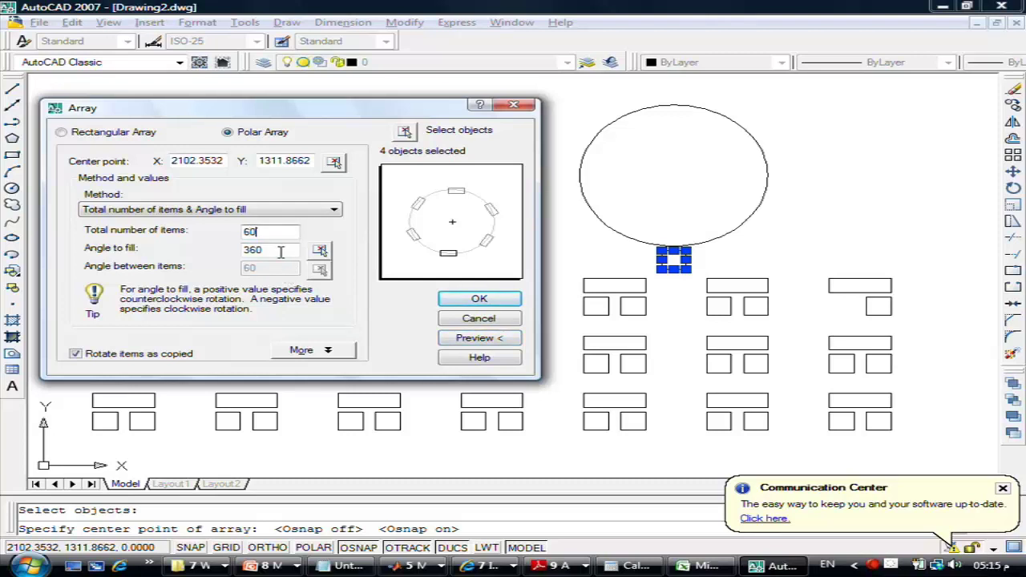
pyautogui.click(280, 250)
pyautogui.click(478, 338)
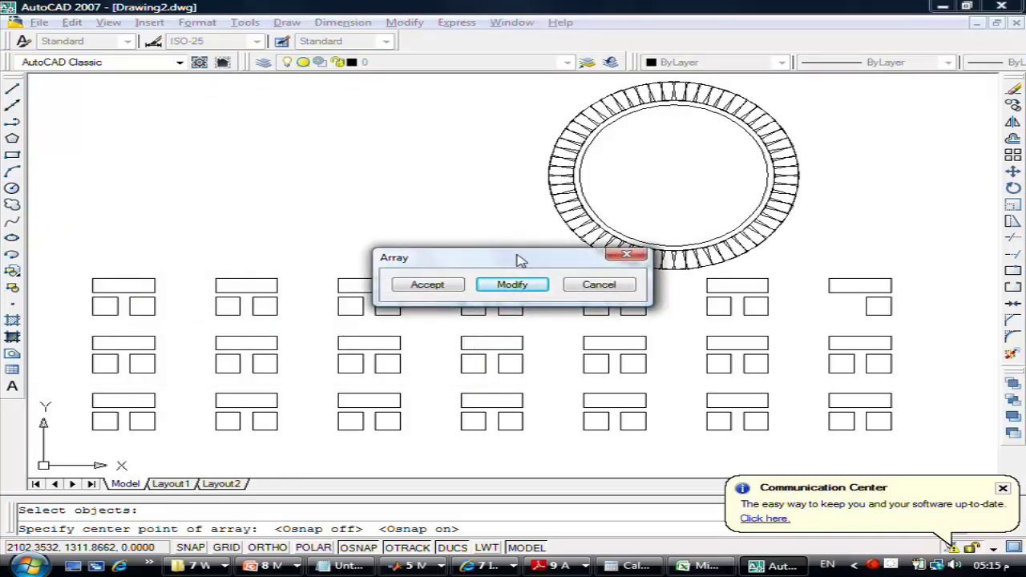
pyautogui.moveTo(519, 260); pyautogui.dragTo(279, 200)
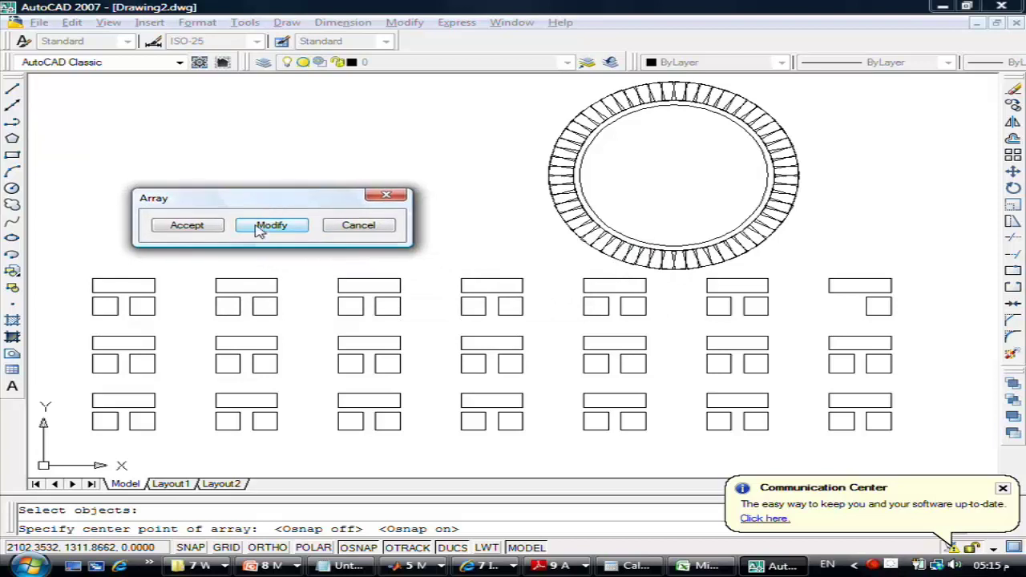
pyautogui.click(262, 226)
# Step: Preview 30 items, then change the count to 20 and preview again
pyautogui.moveTo(259, 231); pyautogui.dragTo(200, 231)
pyautogui.write('30')
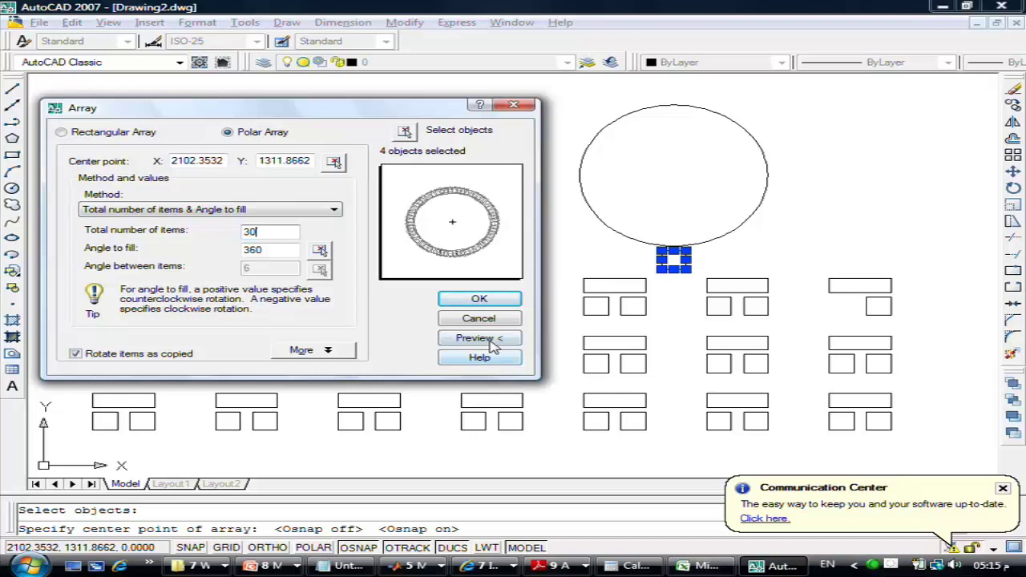
pyautogui.click(480, 338)
pyautogui.click(523, 287)
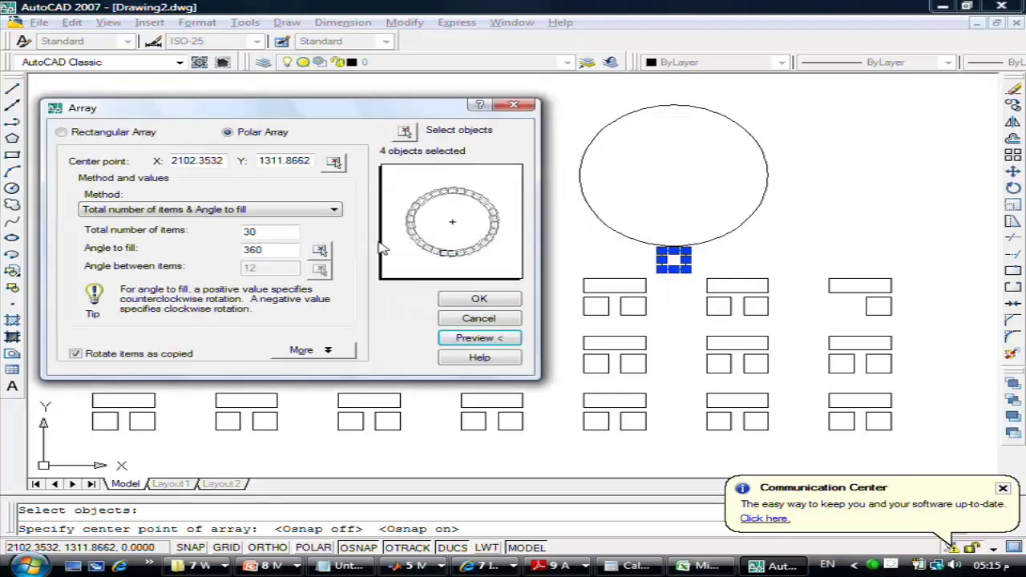
pyautogui.write('20')
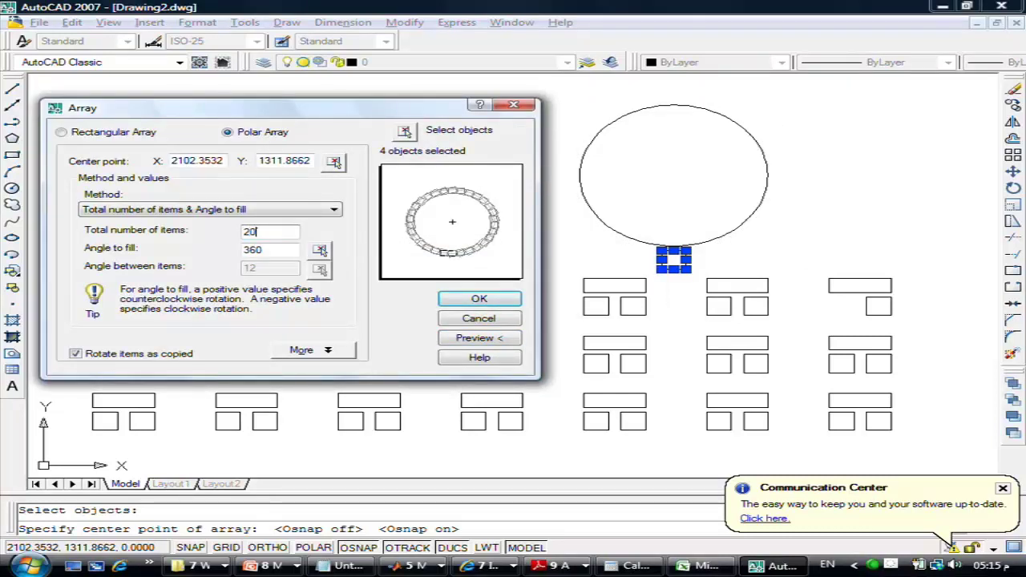
pyautogui.click(475, 337)
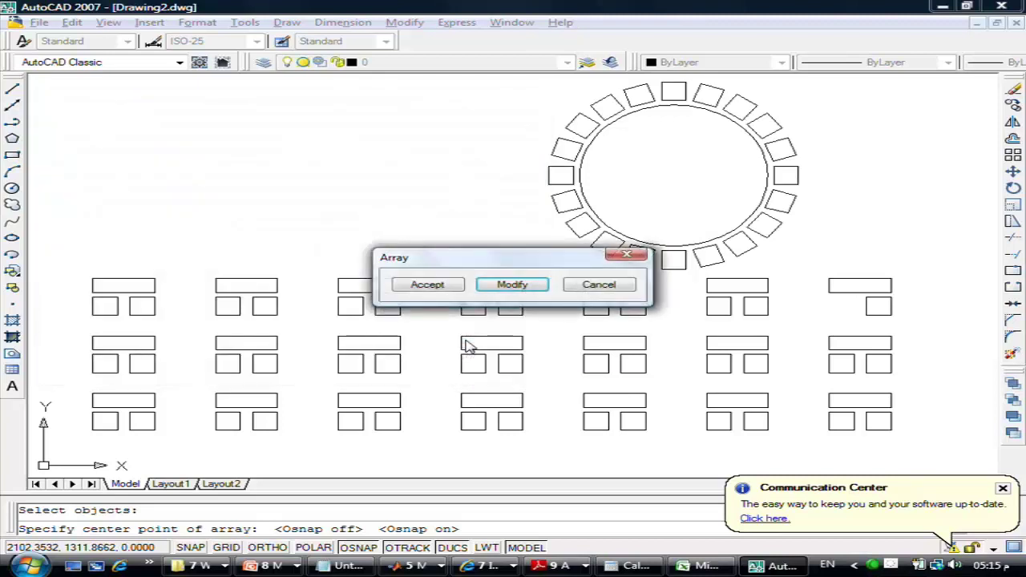
pyautogui.click(518, 290)
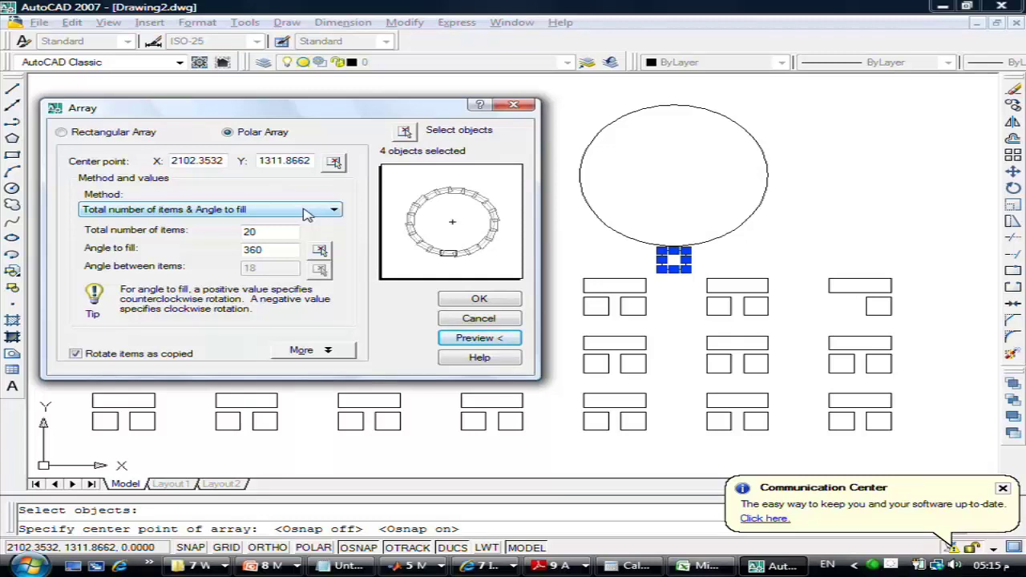
# Step: Switch to item count plus angle between, set 10 items 20° apart, and preview
pyautogui.click(308, 214)
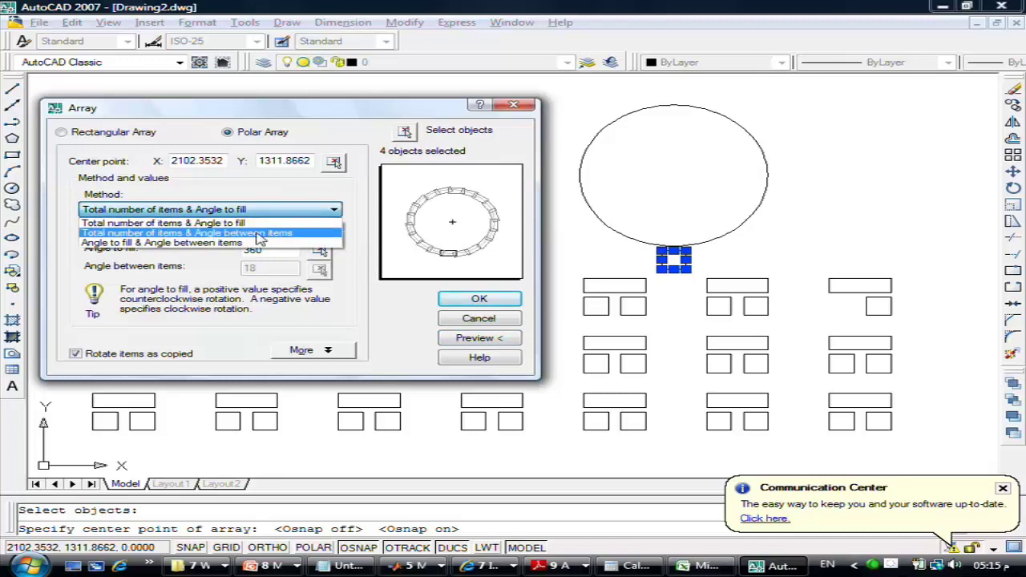
pyautogui.click(296, 237)
pyautogui.doubleClick(270, 231)
pyautogui.write('10')
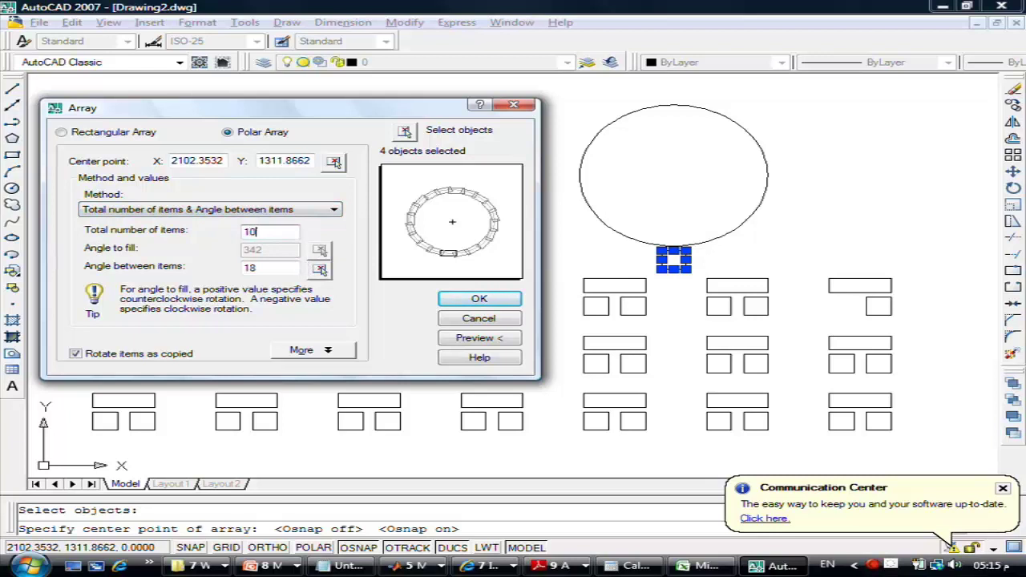
pyautogui.doubleClick(262, 271)
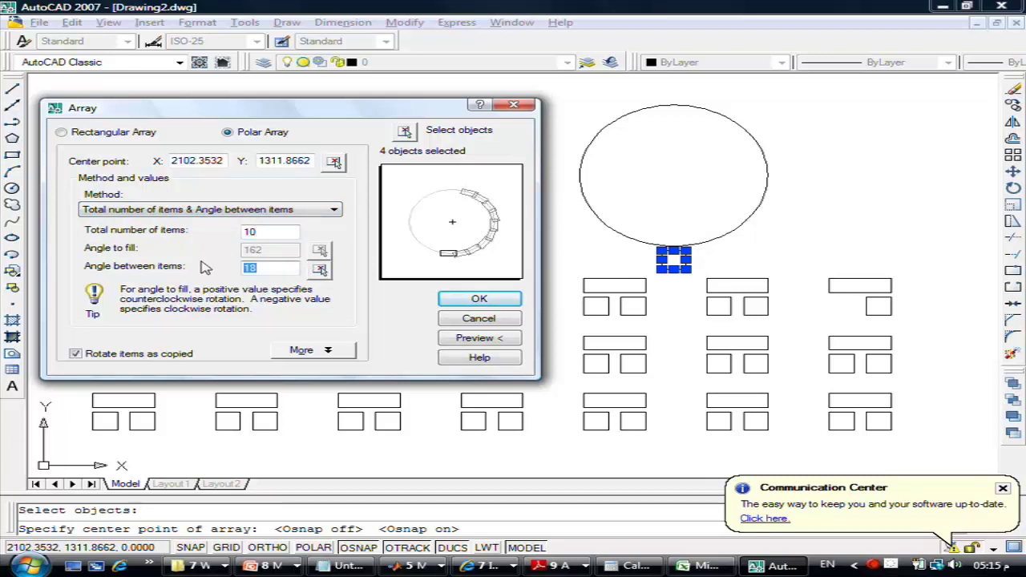
pyautogui.write('20')
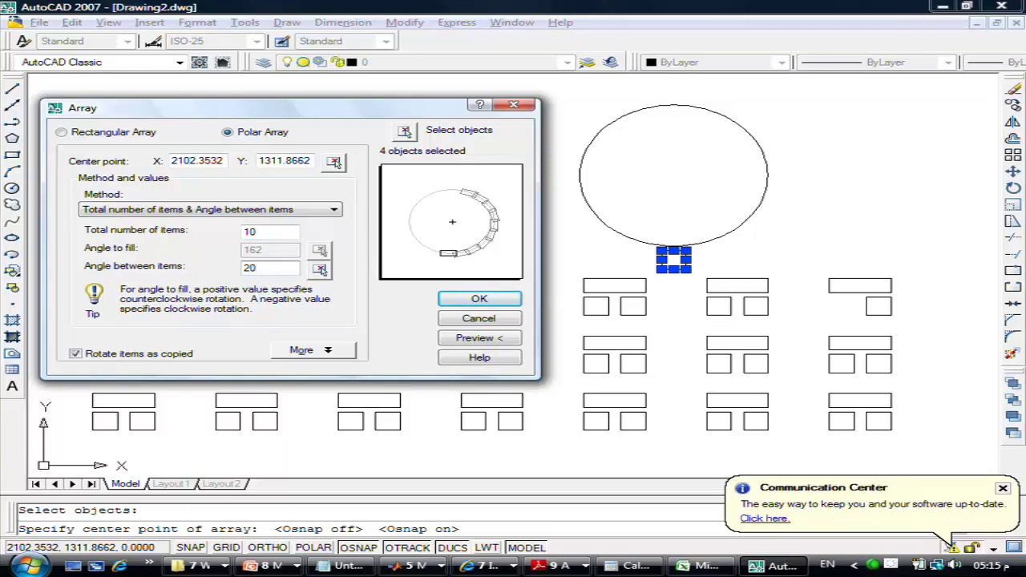
pyautogui.click(464, 343)
pyautogui.moveTo(510, 265); pyautogui.dragTo(332, 335)
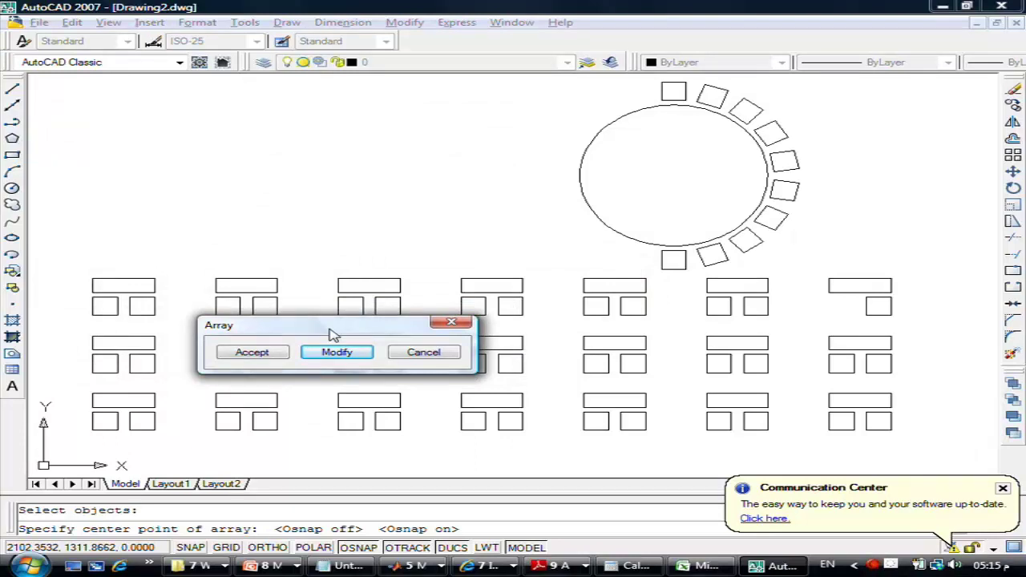
pyautogui.click(365, 358)
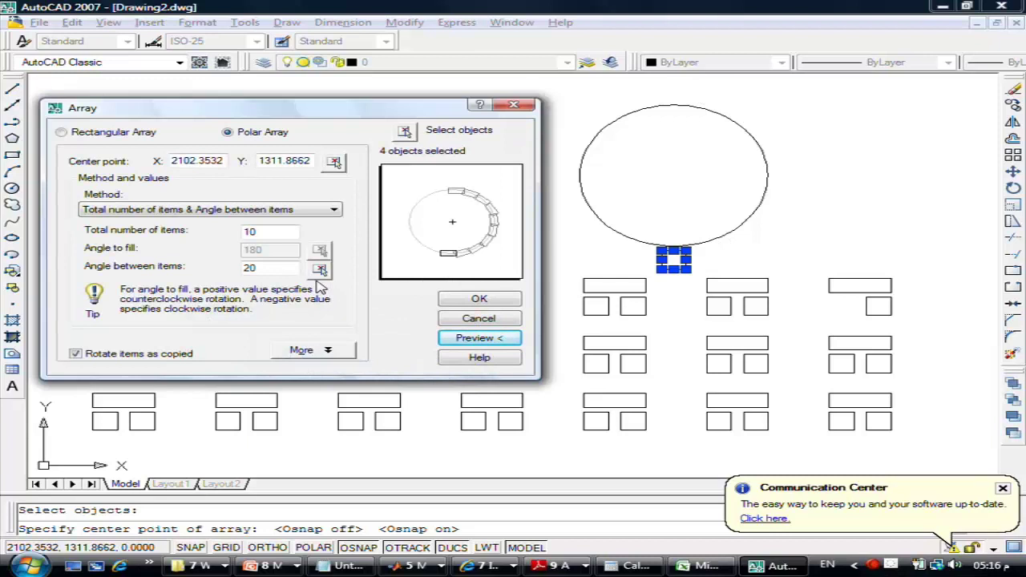
# Step: Switch to fill angle plus angle between items (180°, 20°) and preview the array
pyautogui.click(334, 210)
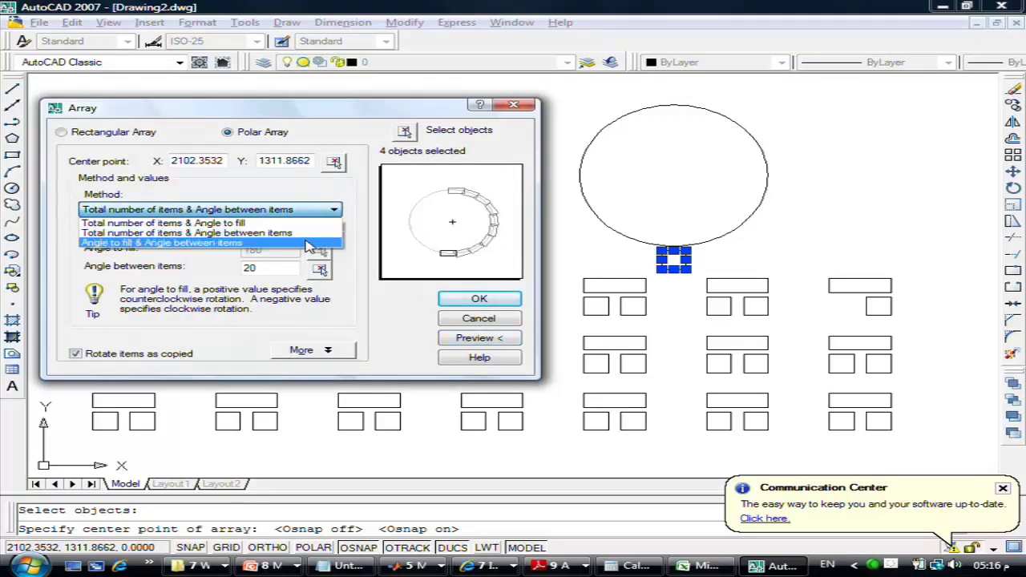
pyautogui.click(308, 243)
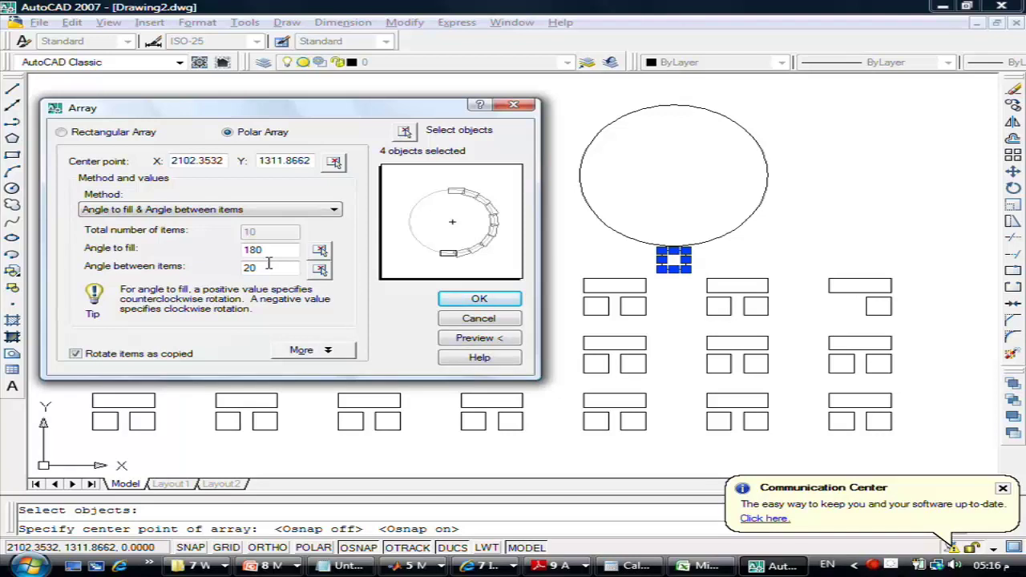
pyautogui.click(480, 338)
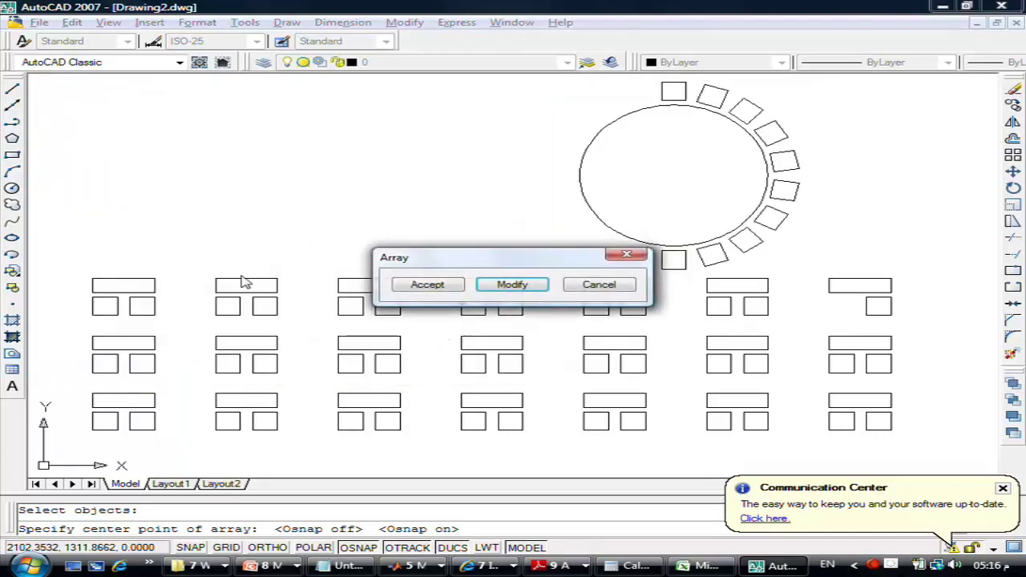
pyautogui.moveTo(486, 263); pyautogui.dragTo(203, 202)
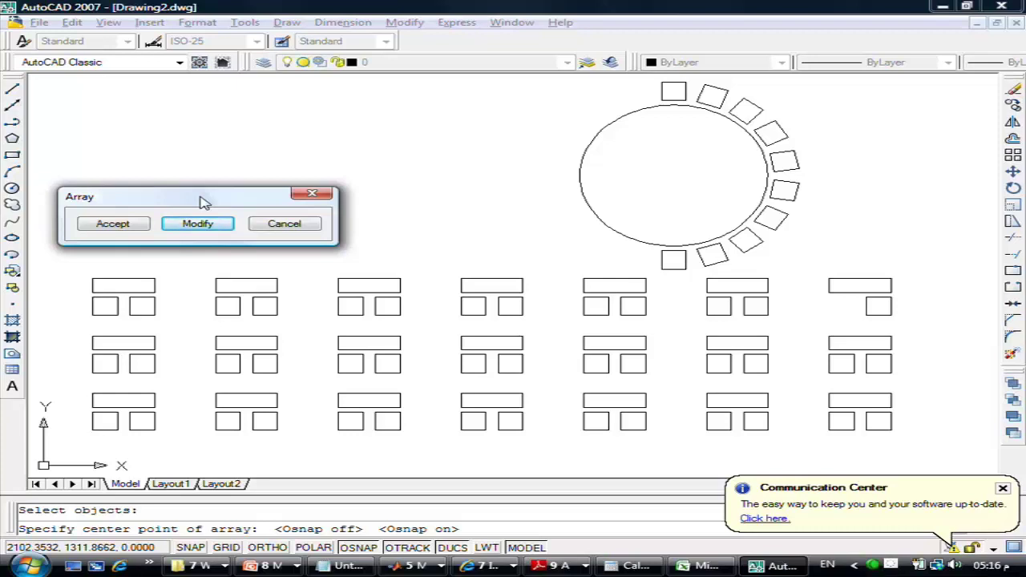
# Step: Accept the previewed array of ten panes around the circle's right half
pyautogui.click(113, 224)
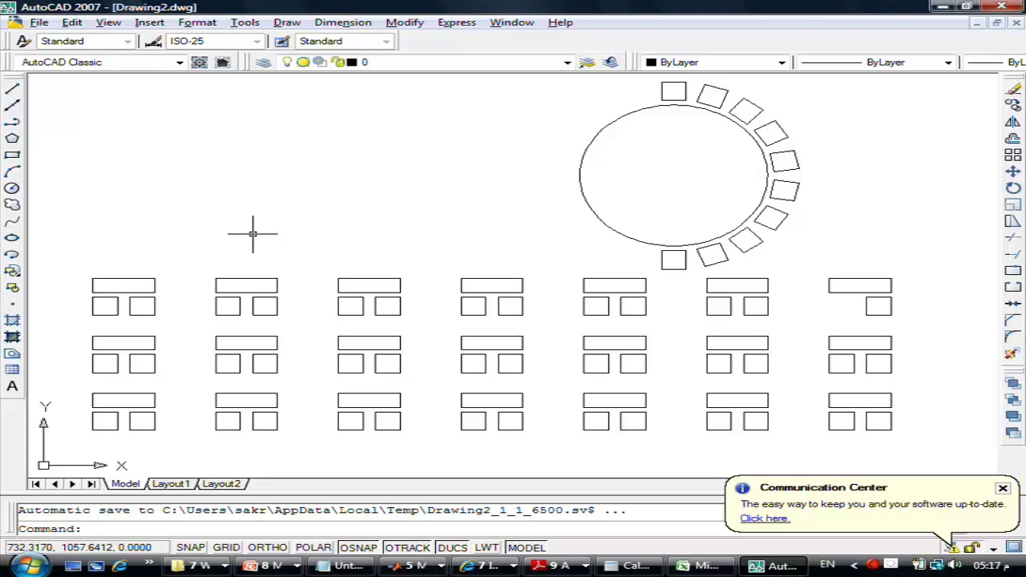
# Step: Copy a block's top rectangle into the empty upper-left area with COPY
pyautogui.write('l')
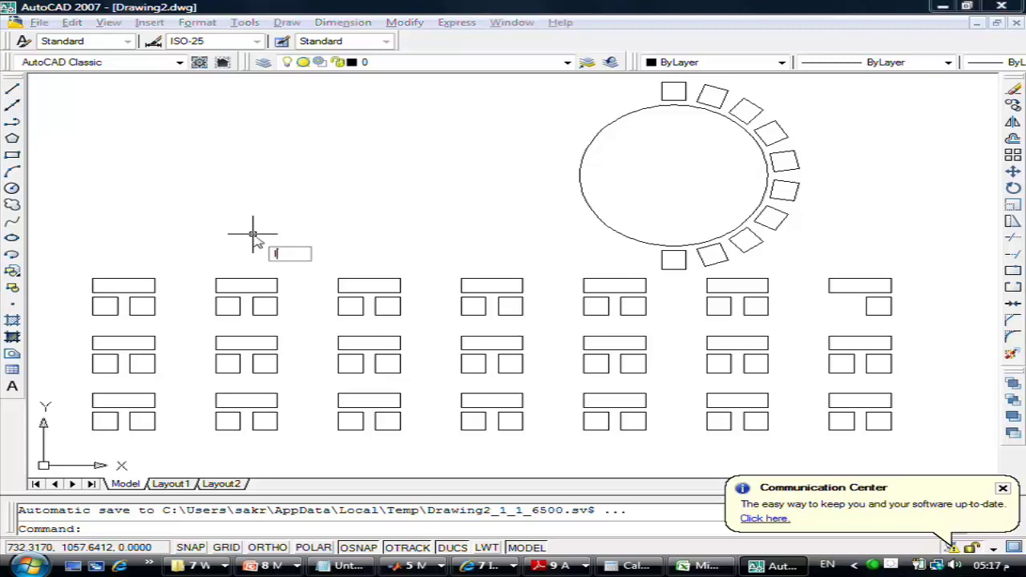
pyautogui.press('Return')
pyautogui.press('Escape')
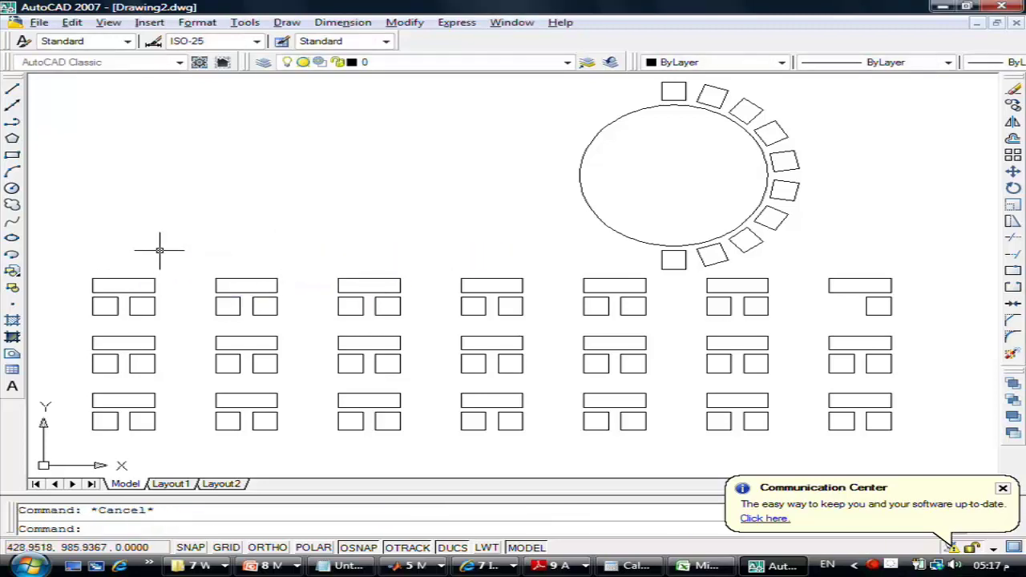
pyautogui.write('co')
pyautogui.press('Return')
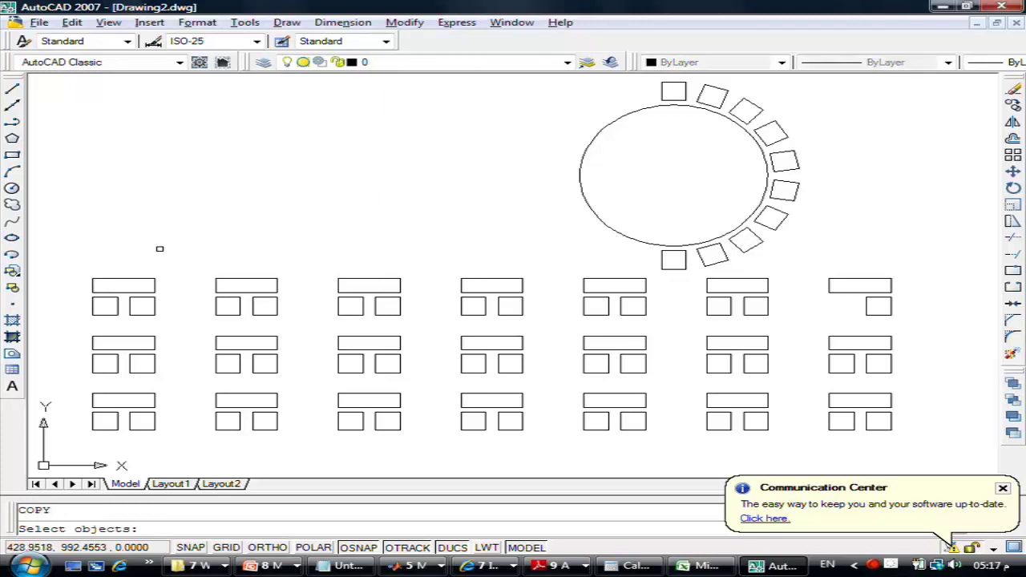
pyautogui.click(70, 264)
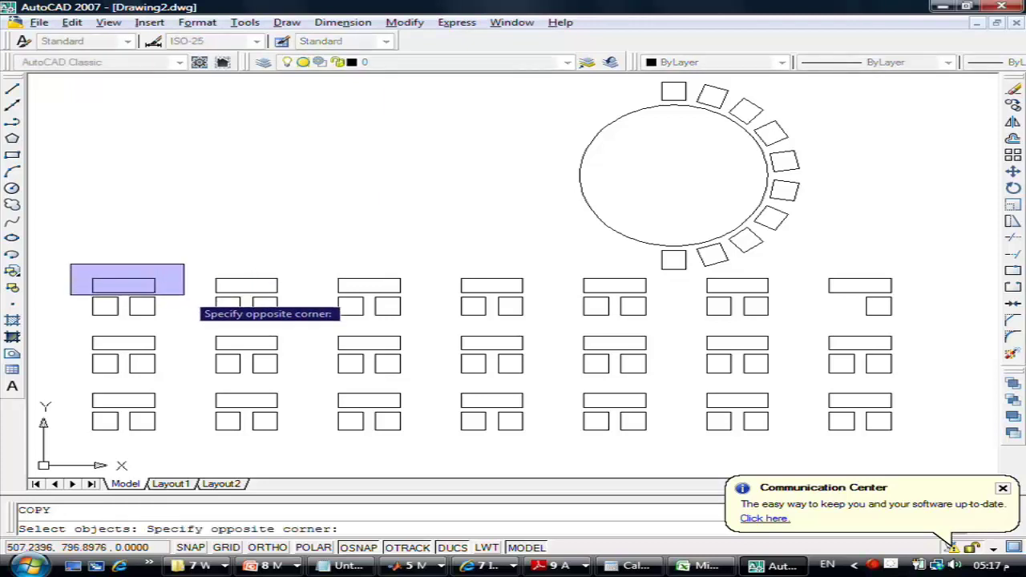
pyautogui.click(185, 295)
pyautogui.press('Return')
pyautogui.click(161, 277)
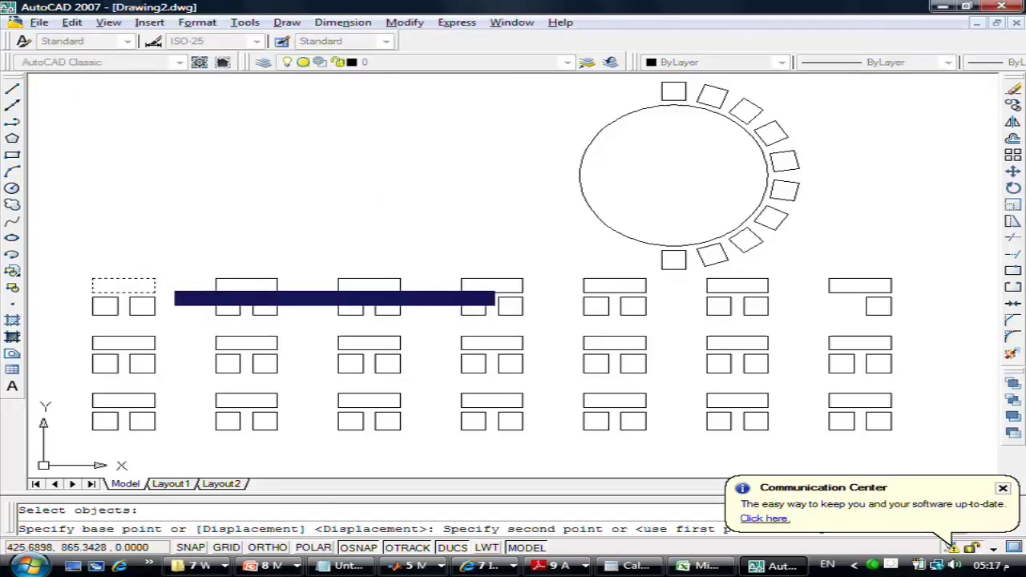
pyautogui.click(168, 187)
pyautogui.press('Escape')
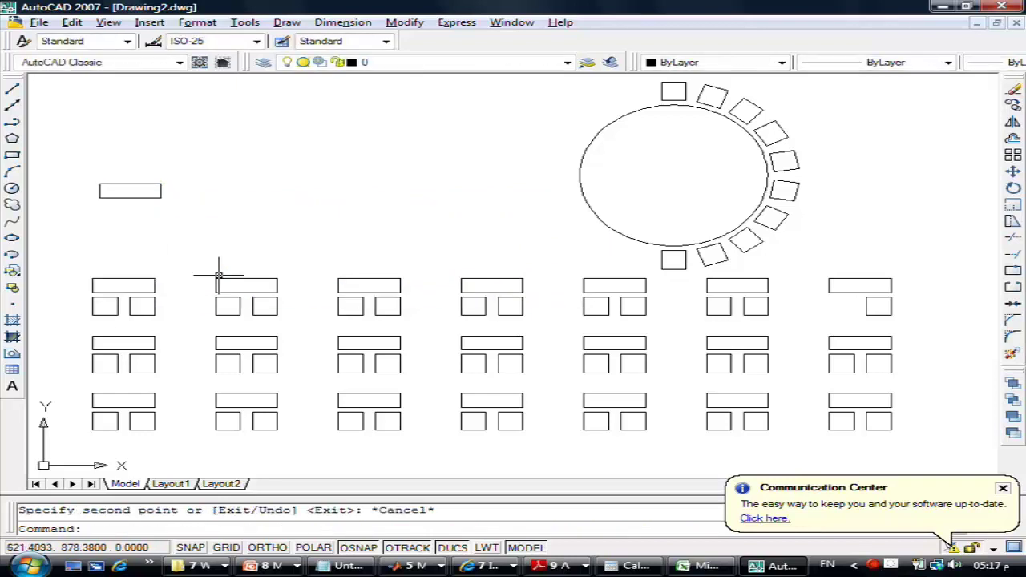
# Step: Copy that rectangle from its corner to its top-edge midpoint, staggering it like bricks
pyautogui.write('c')
pyautogui.press('Return')
pyautogui.click(46, 156)
pyautogui.press('Escape')
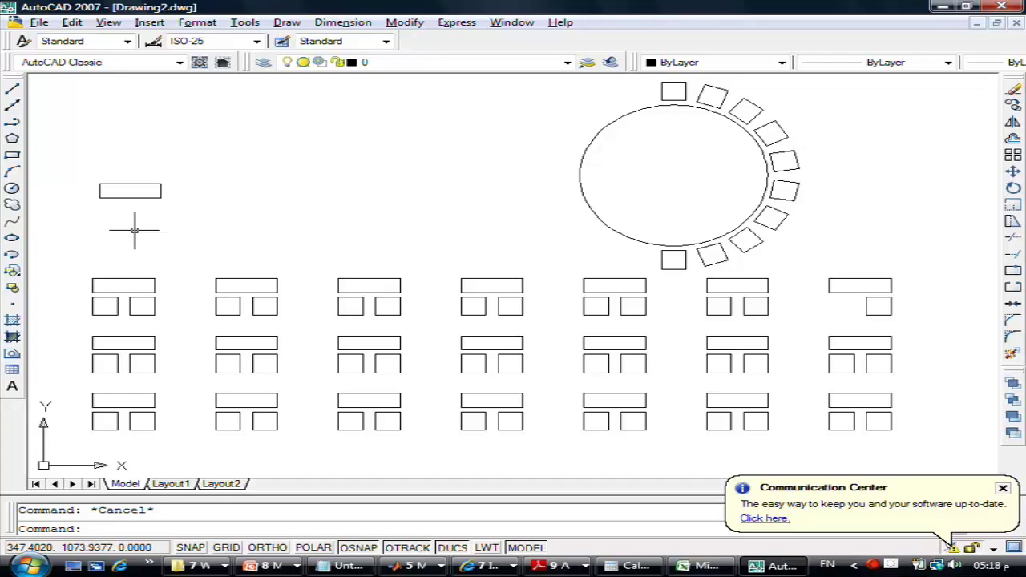
pyautogui.write('co')
pyautogui.press('Return')
pyautogui.click(84, 153)
pyautogui.click(175, 218)
pyautogui.press('Return')
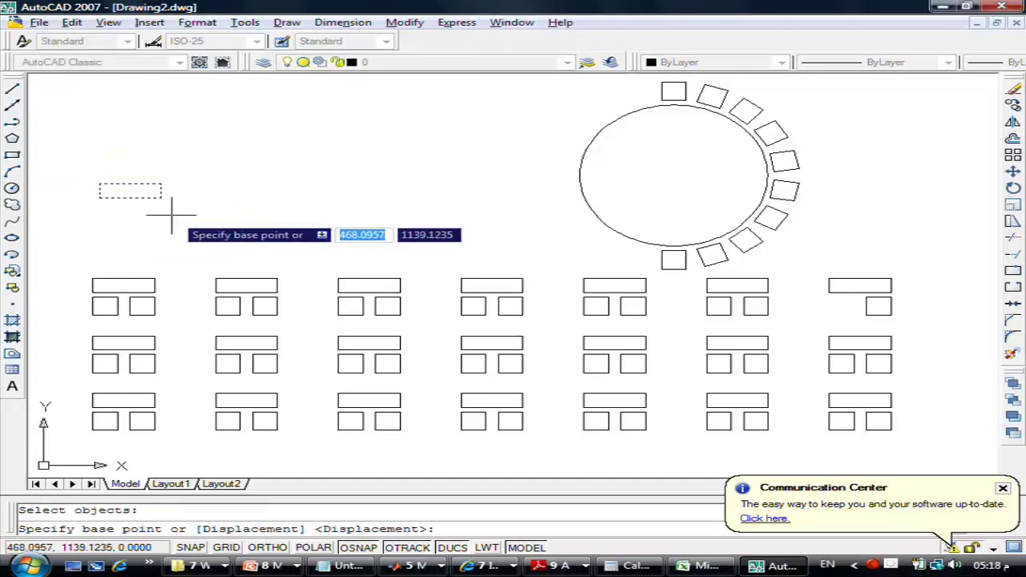
pyautogui.click(104, 193)
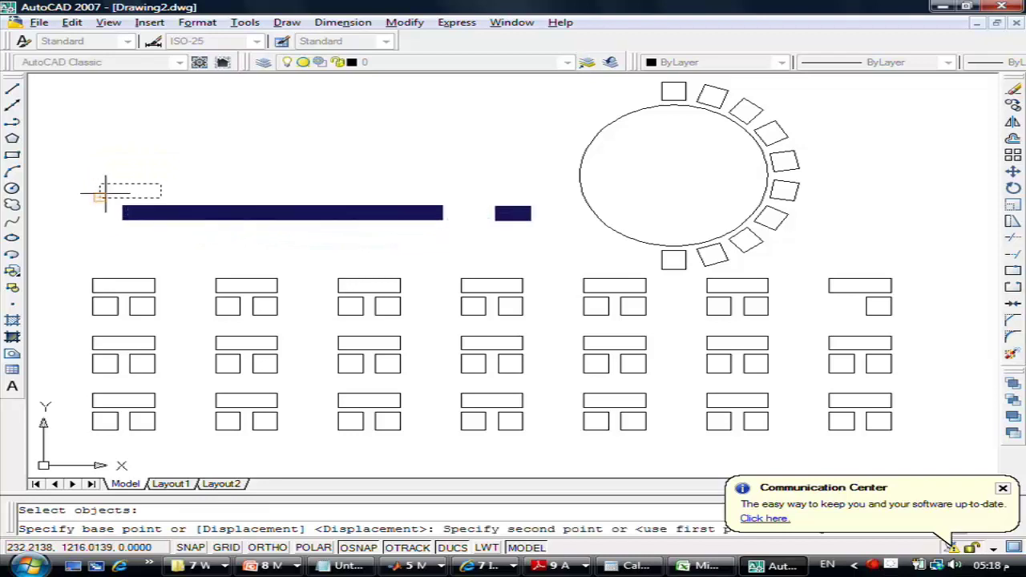
pyautogui.keyDown('shift'); pyautogui.rightClick(128, 144); pyautogui.keyUp('shift')
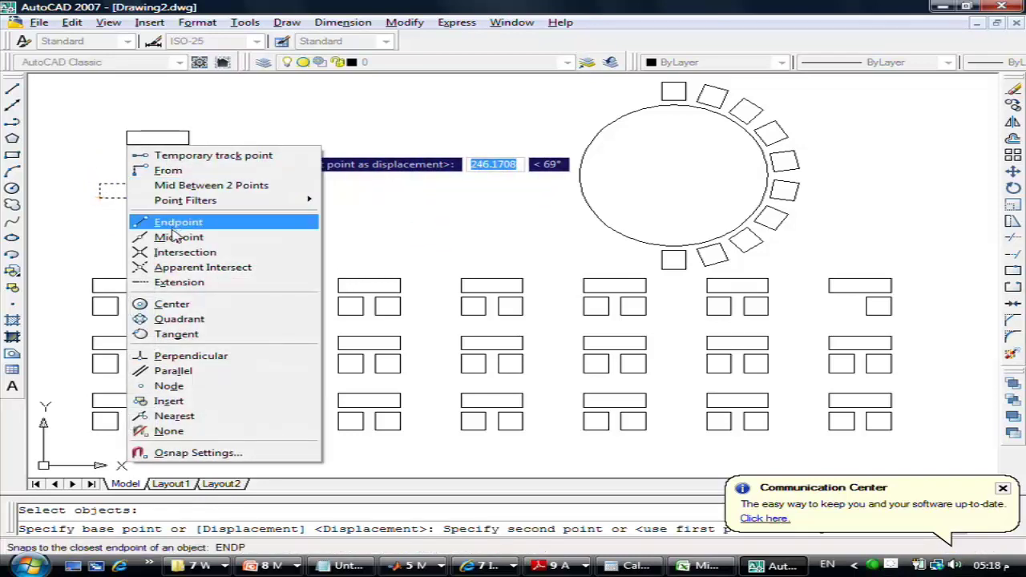
pyautogui.click(178, 237)
pyautogui.click(130, 184)
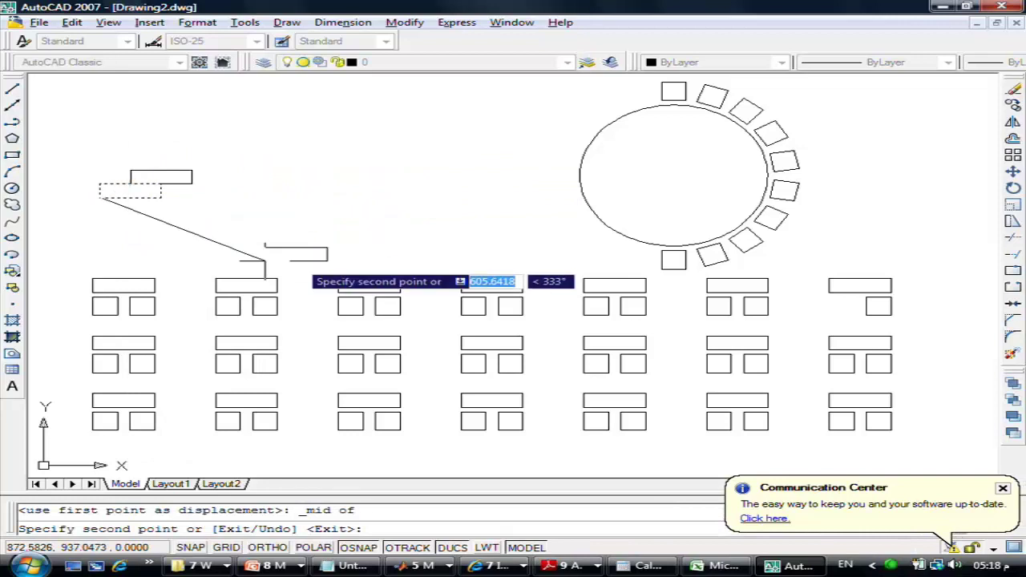
pyautogui.press('Escape')
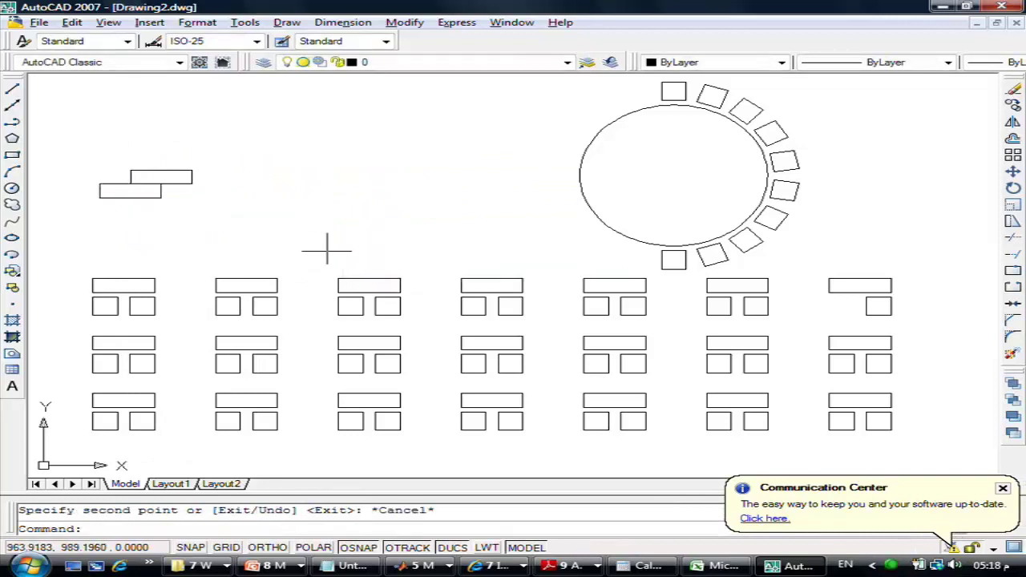
pyautogui.click(1013, 105)
# Step: Open Array and window-select both staggered rectangles (8 objects)
pyautogui.click(69, 151)
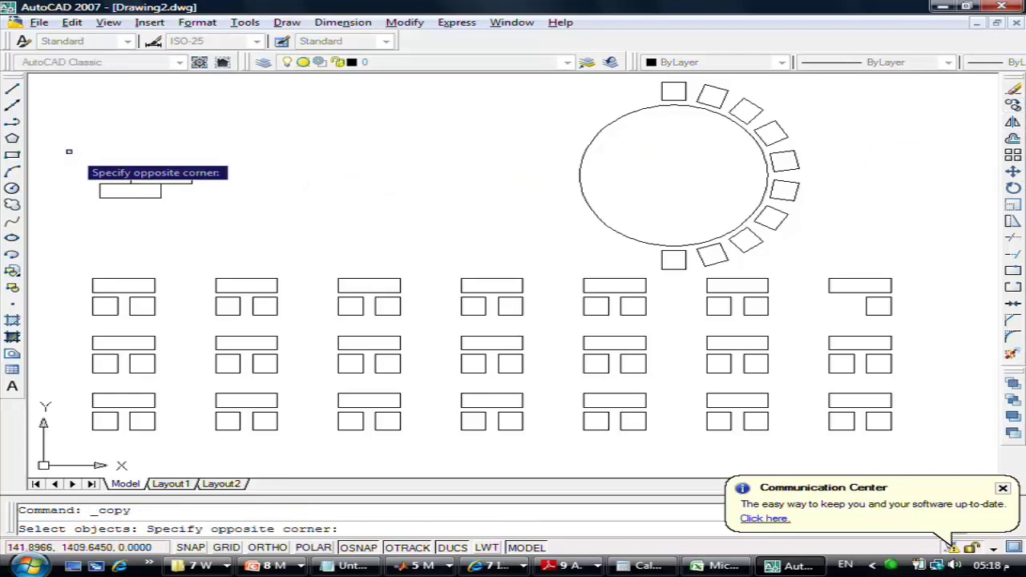
pyautogui.click(240, 219)
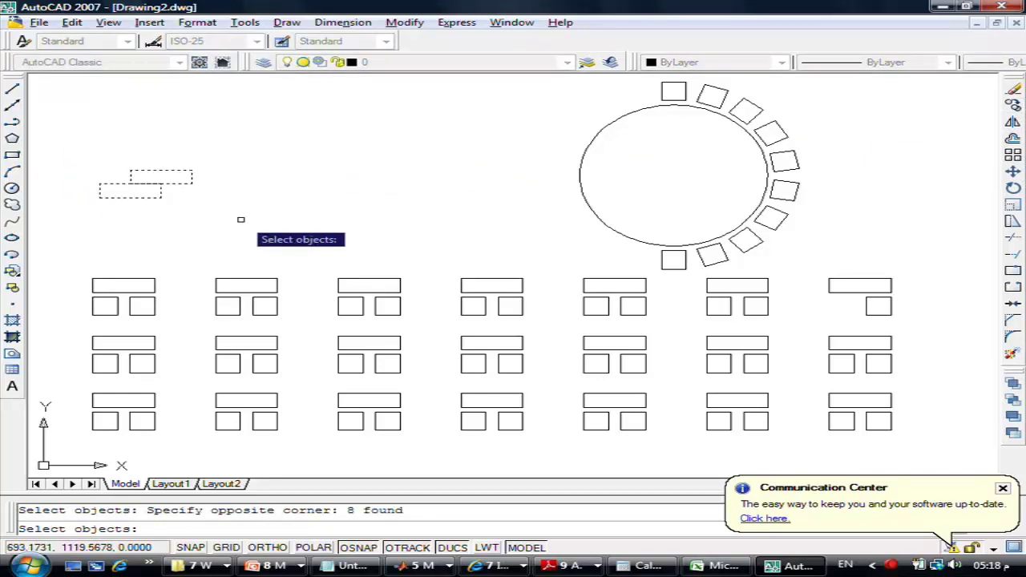
pyautogui.press('Return')
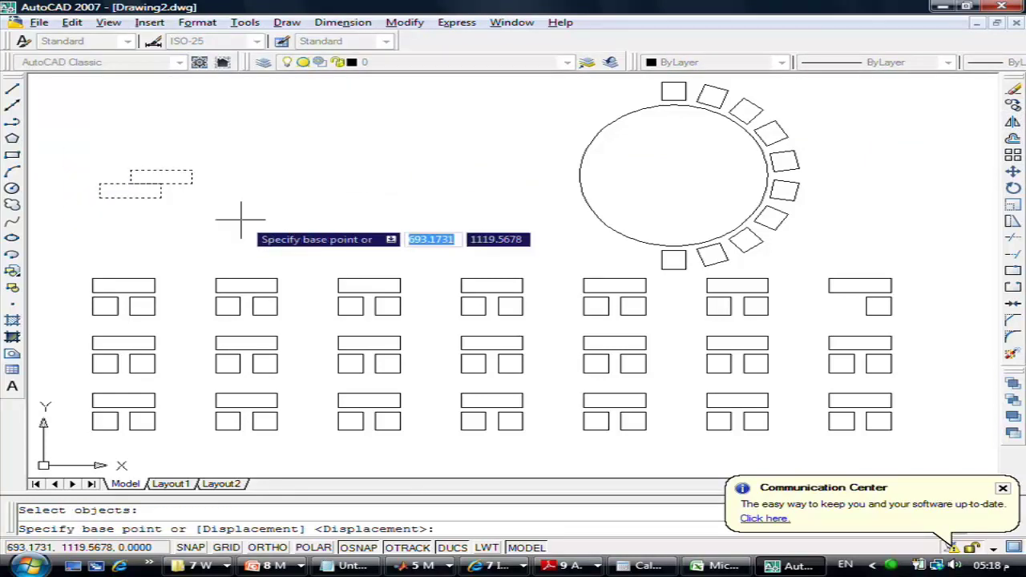
pyautogui.press('Escape')
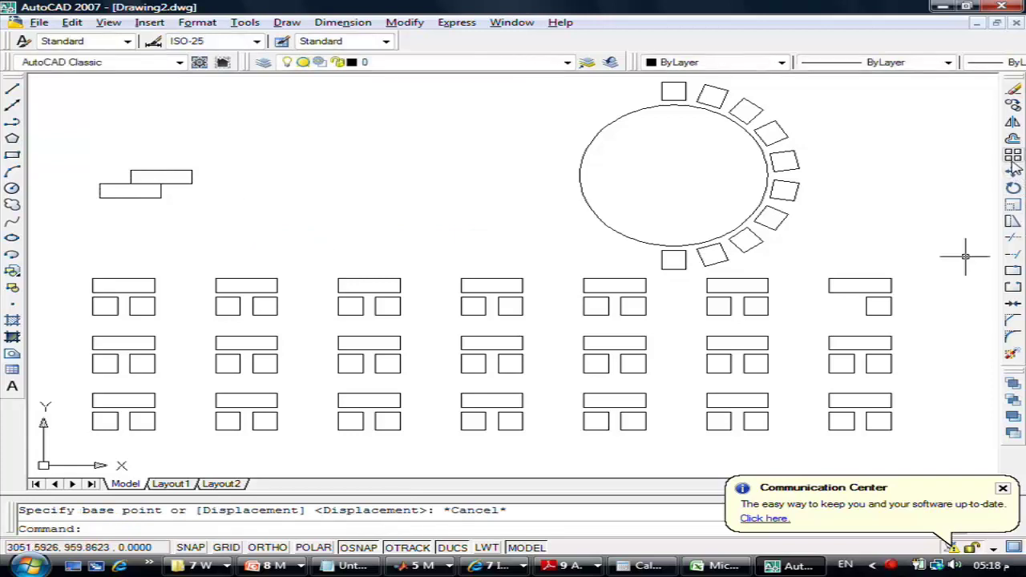
pyautogui.click(1013, 156)
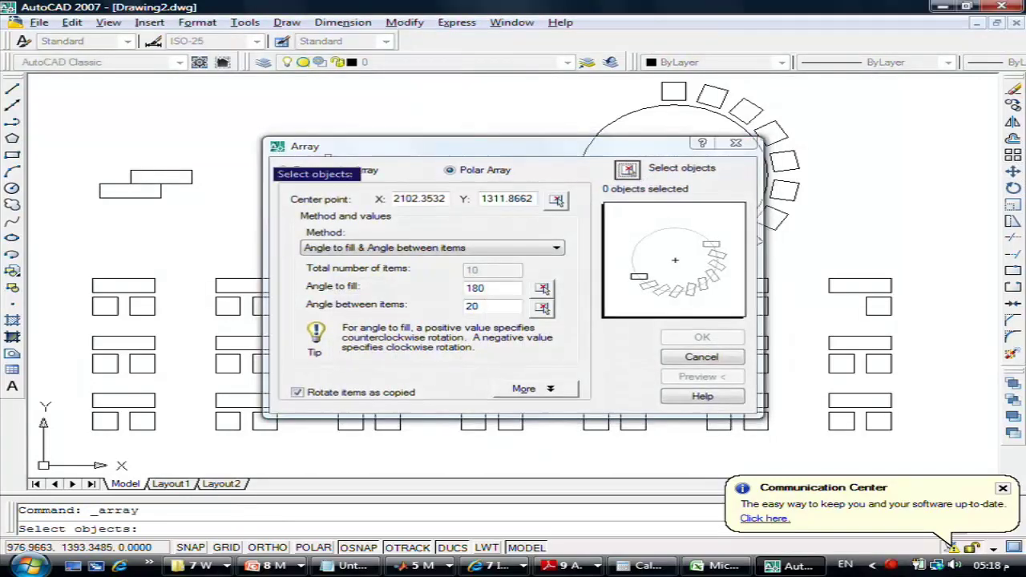
pyautogui.click(48, 126)
pyautogui.click(194, 215)
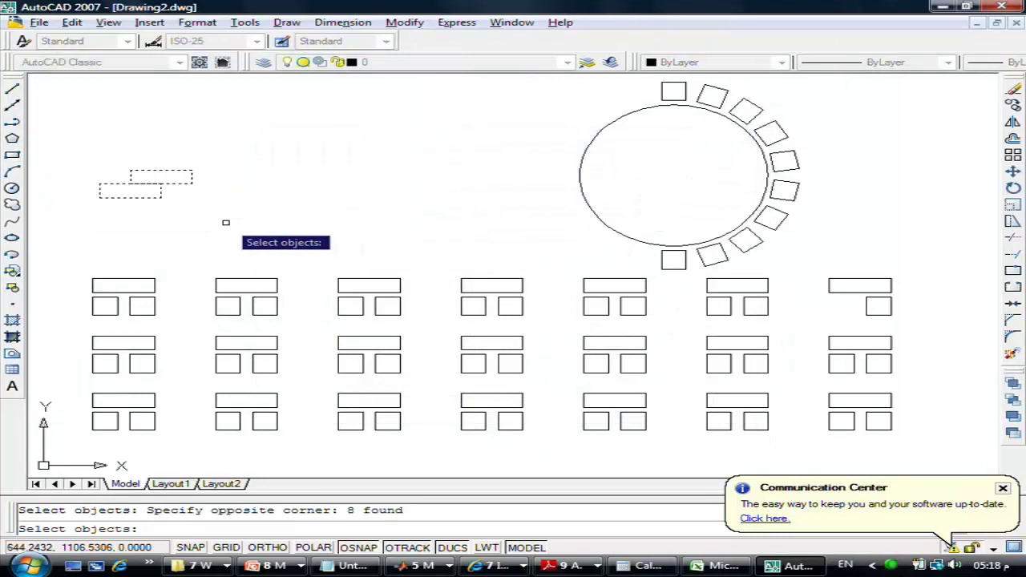
pyautogui.press('Return')
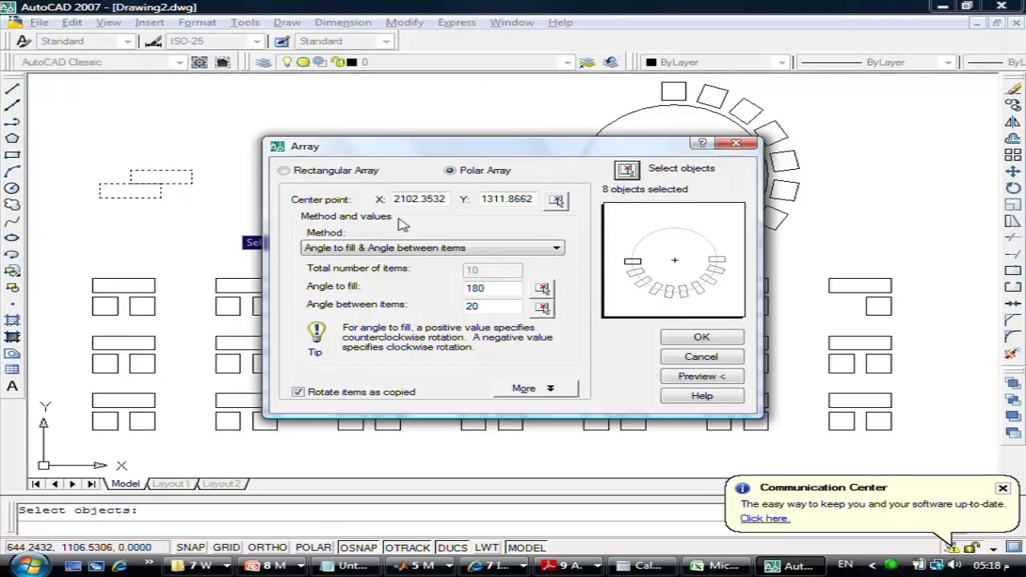
# Step: Choose Rectangular Array with 4 rows and 7 columns
pyautogui.click(306, 173)
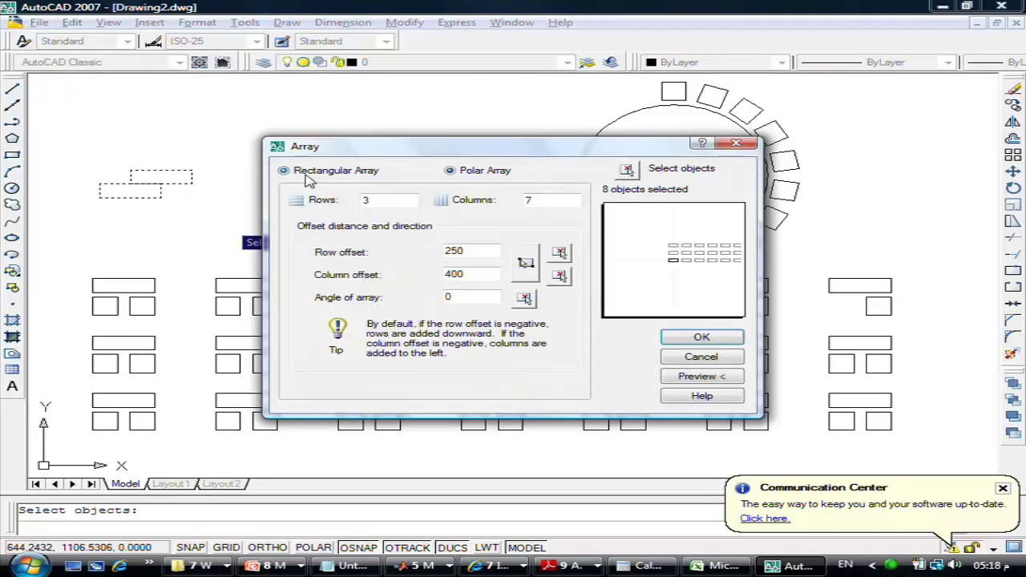
pyautogui.moveTo(387, 204); pyautogui.dragTo(332, 194)
pyautogui.write('4')
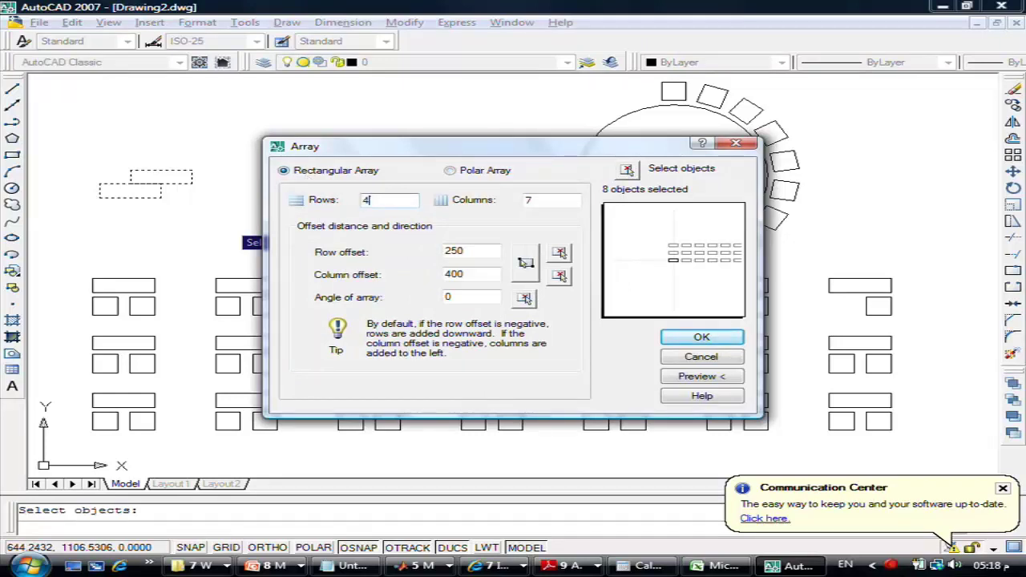
pyautogui.moveTo(544, 200); pyautogui.dragTo(497, 202)
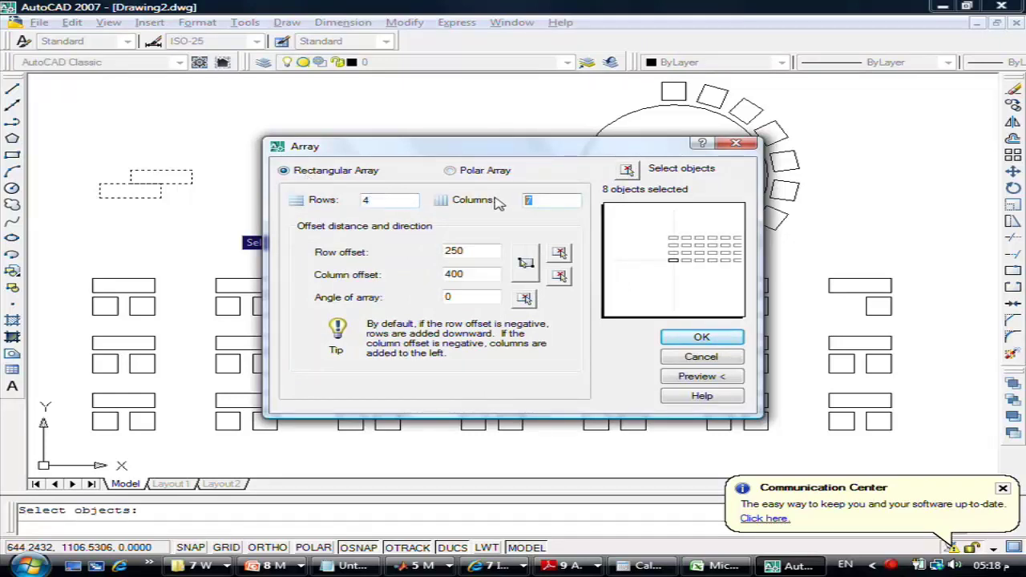
pyautogui.write('7')
pyautogui.click(560, 276)
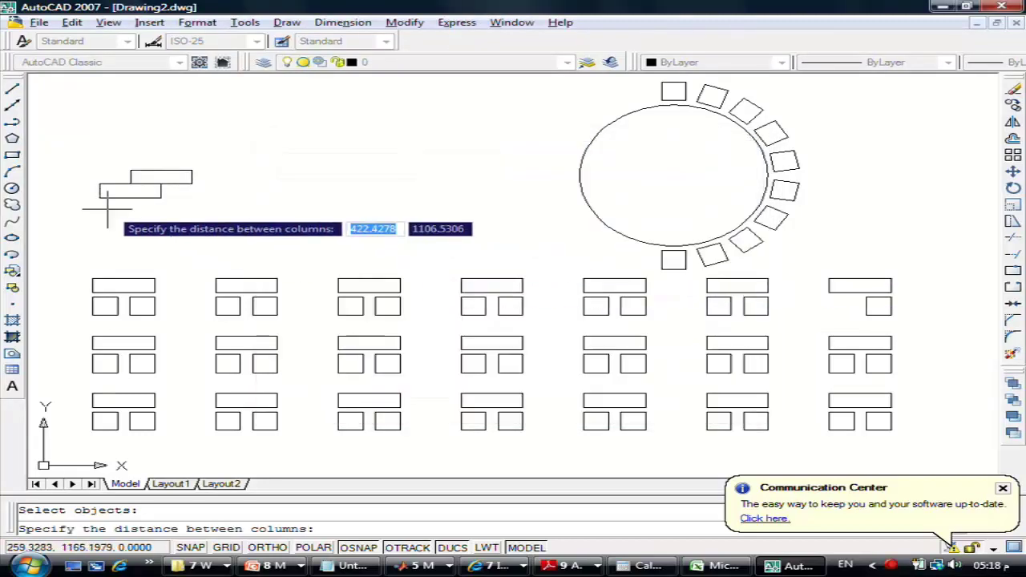
pyautogui.click(99, 196)
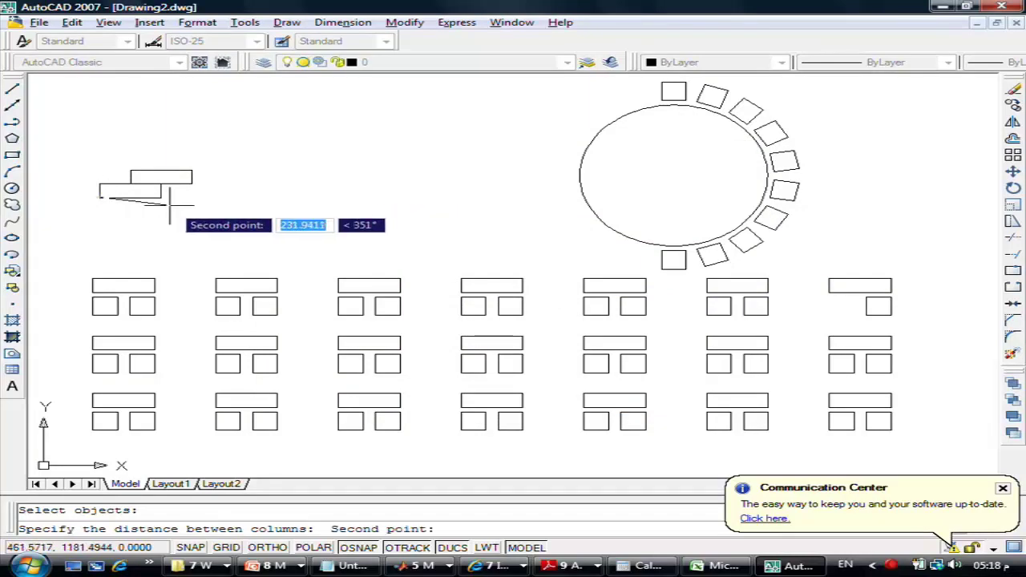
pyautogui.click(164, 199)
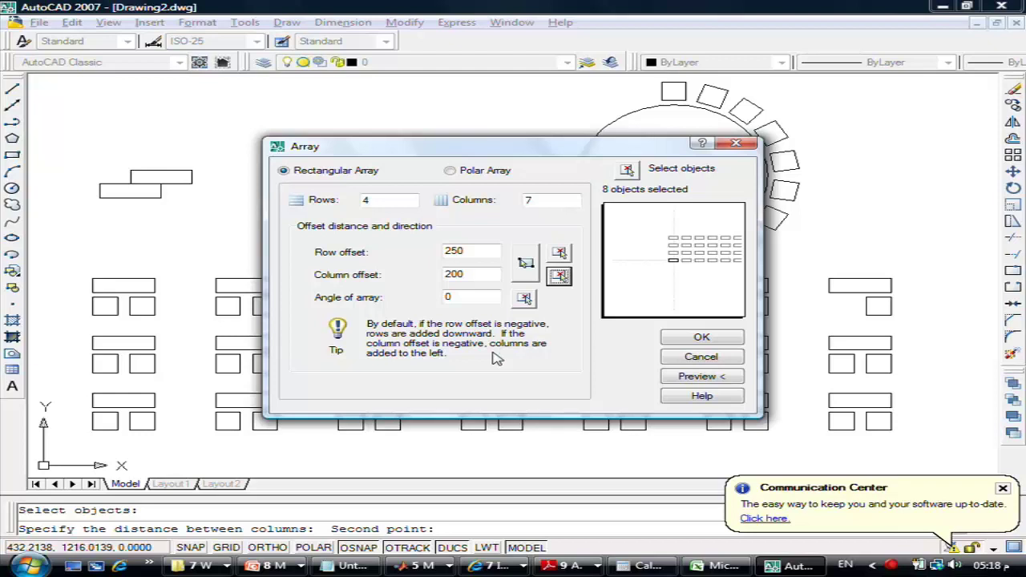
pyautogui.click(560, 253)
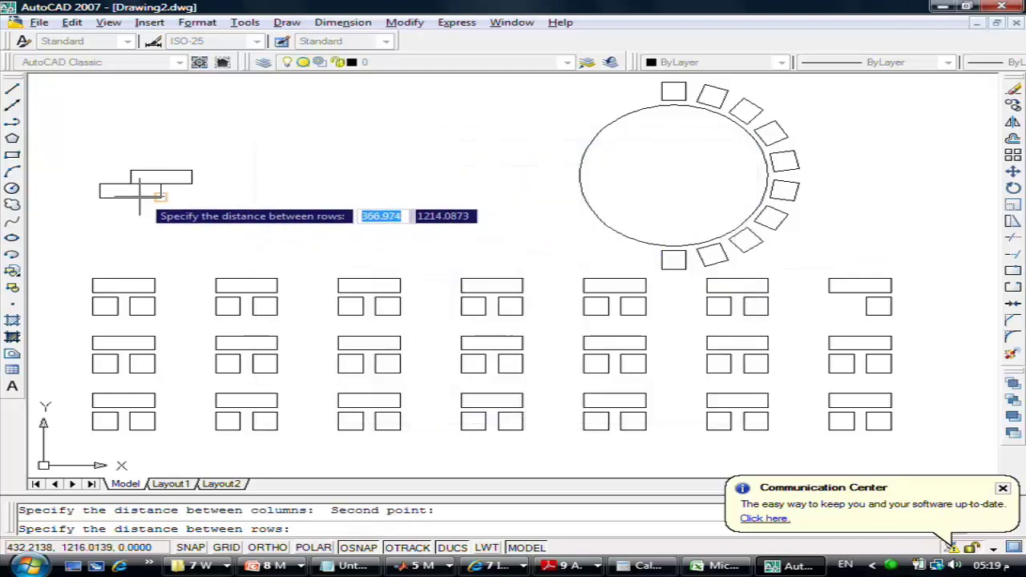
pyautogui.click(161, 197)
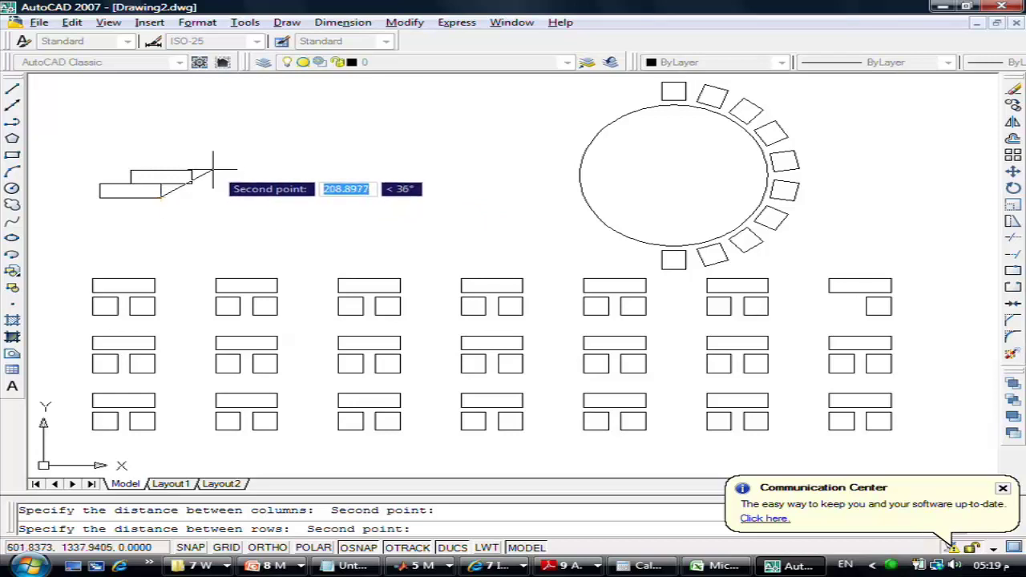
pyautogui.click(191, 170)
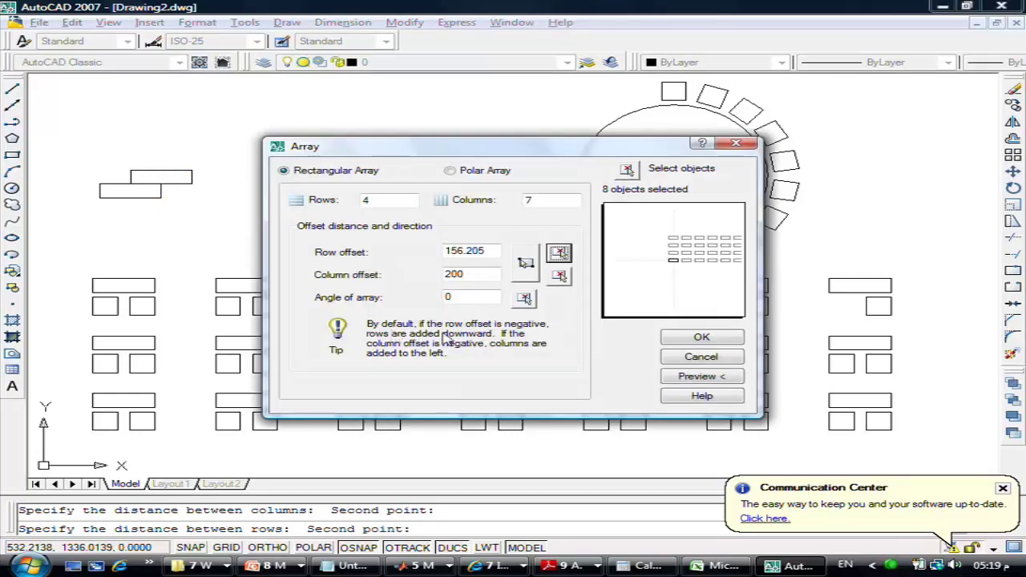
pyautogui.click(677, 377)
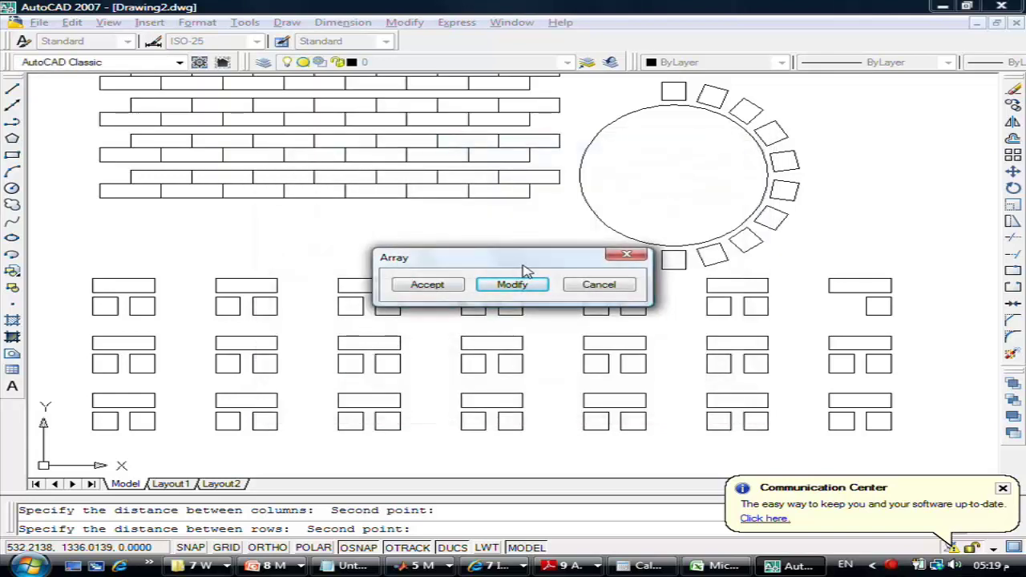
pyautogui.press('Escape')
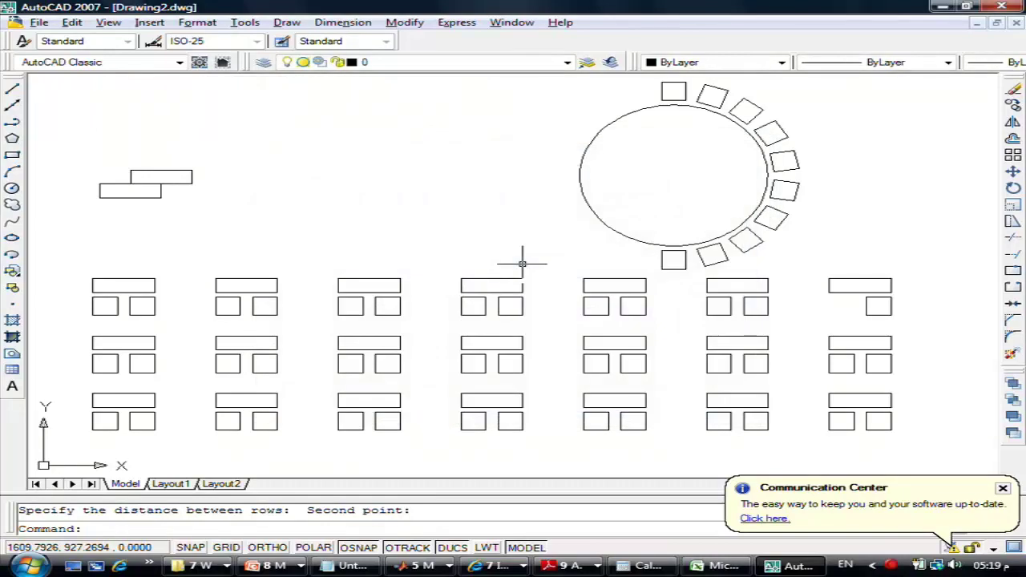
# Step: Start the Array command and window-select both bricks
pyautogui.click(1011, 157)
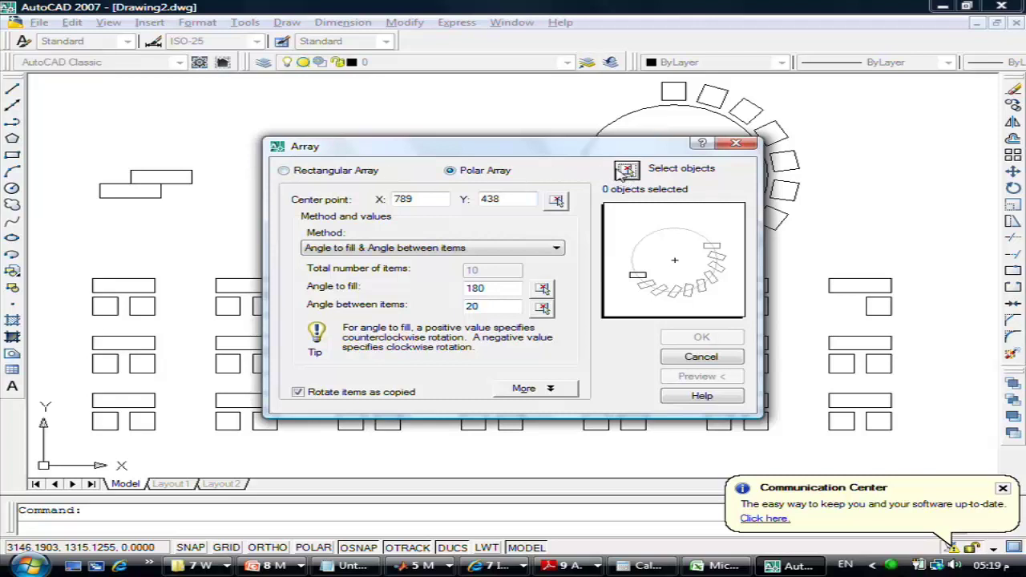
pyautogui.click(627, 172)
pyautogui.write('w')
pyautogui.press('Return')
pyautogui.click(85, 151)
pyautogui.click(240, 233)
pyautogui.press('Return')
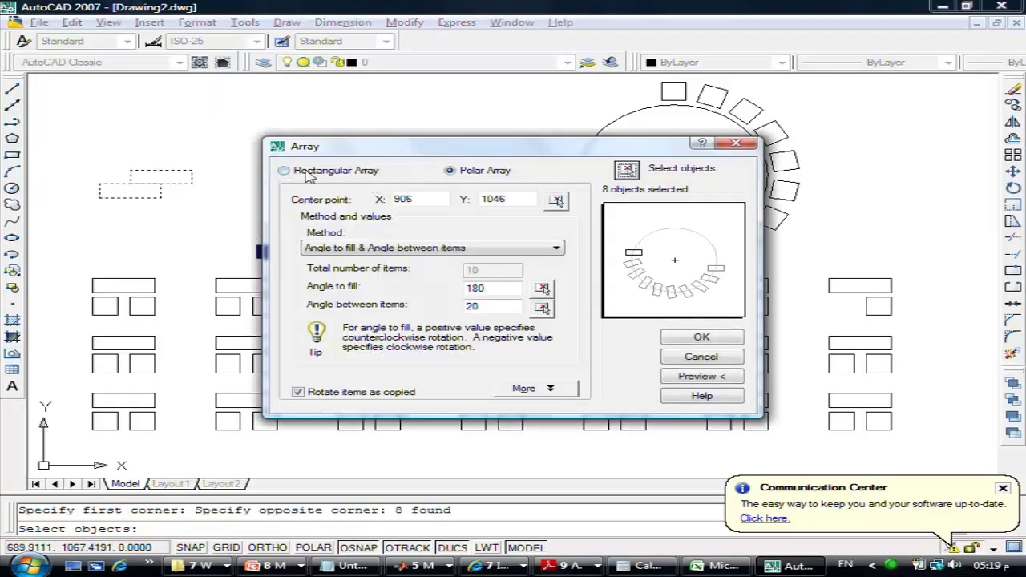
# Step: Make a rectangular array of 3 rows by 7 columns, offsets 200 across and 120 perpendicular, and preview it
pyautogui.click(286, 170)
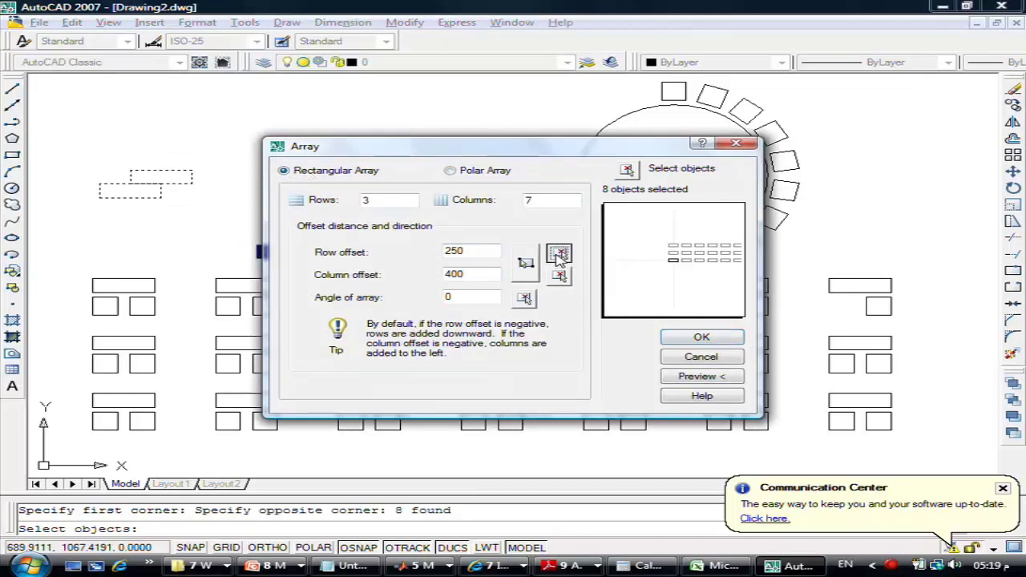
pyautogui.click(559, 276)
pyautogui.click(99, 198)
pyautogui.click(161, 197)
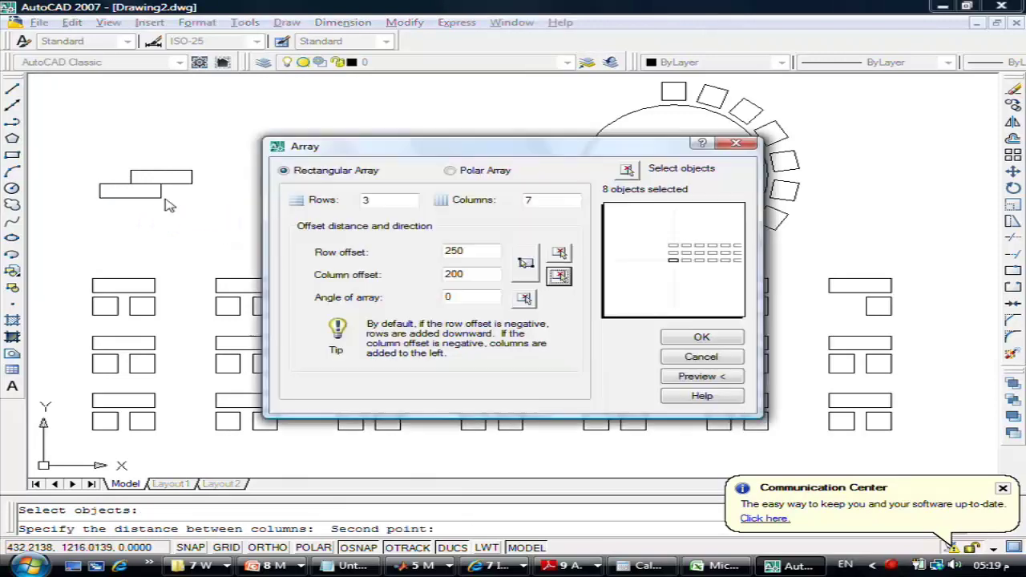
pyautogui.click(559, 252)
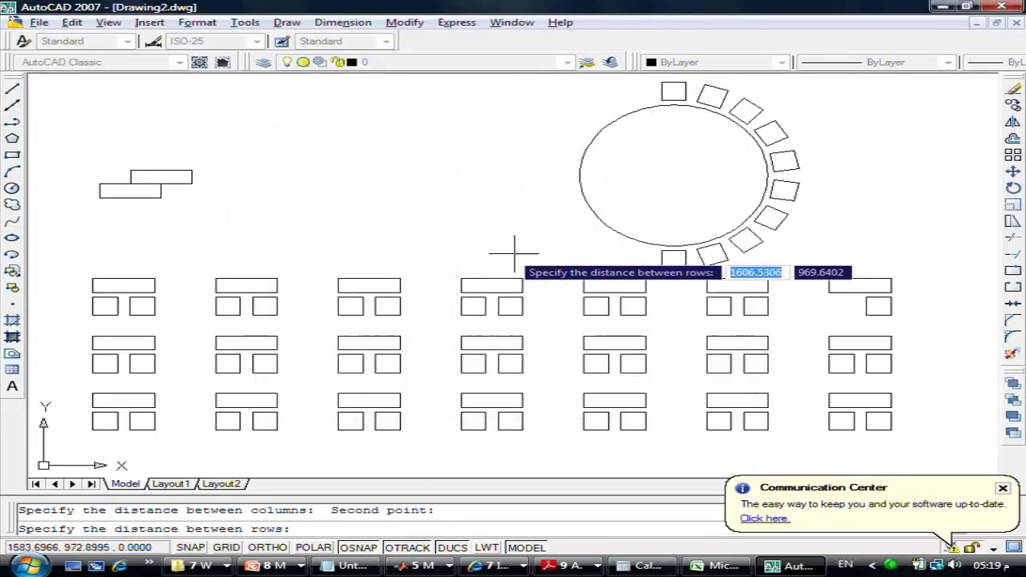
pyautogui.click(160, 197)
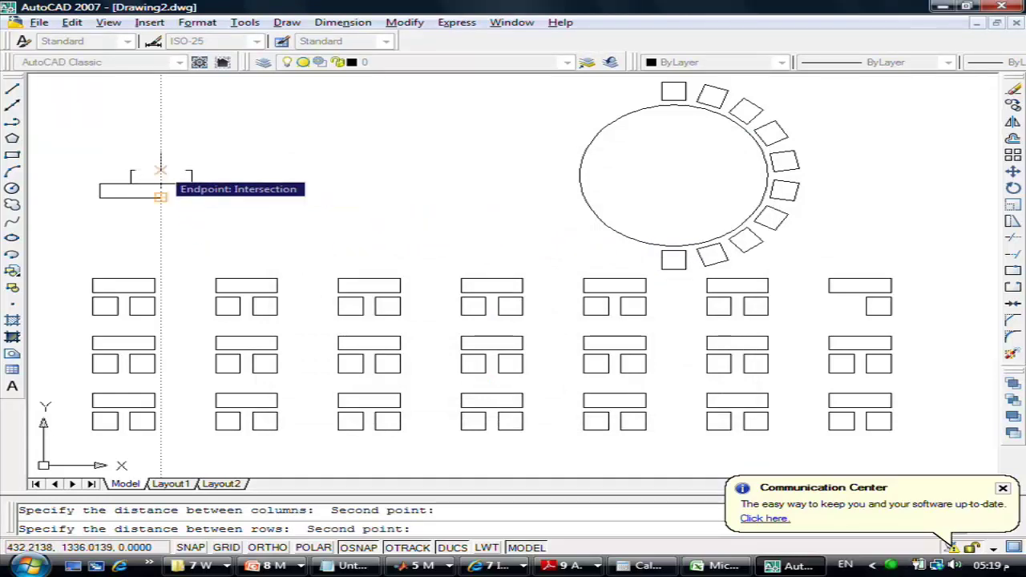
pyautogui.keyDown('shift'); pyautogui.rightClick(170, 146); pyautogui.keyUp('shift')
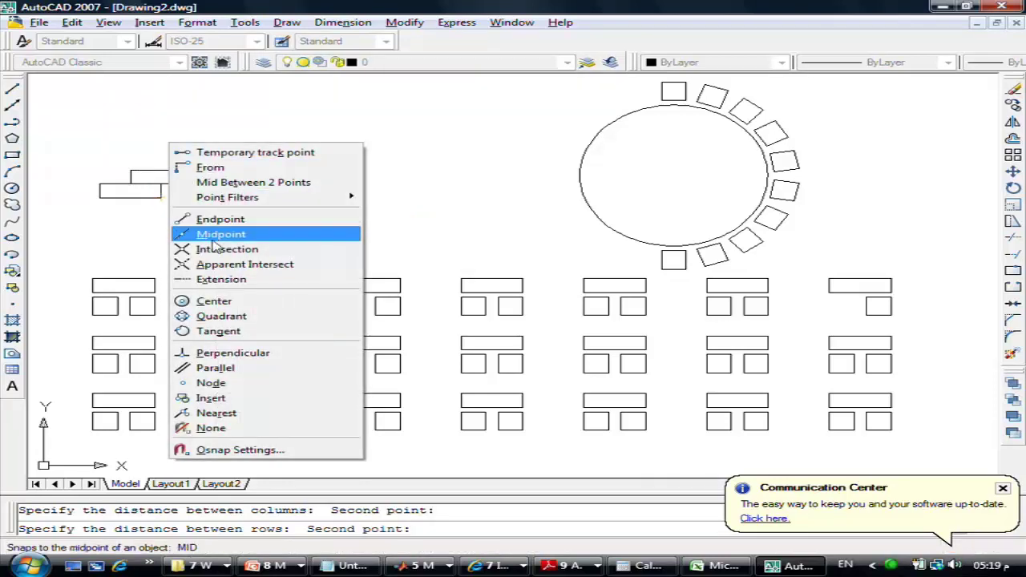
pyautogui.click(214, 353)
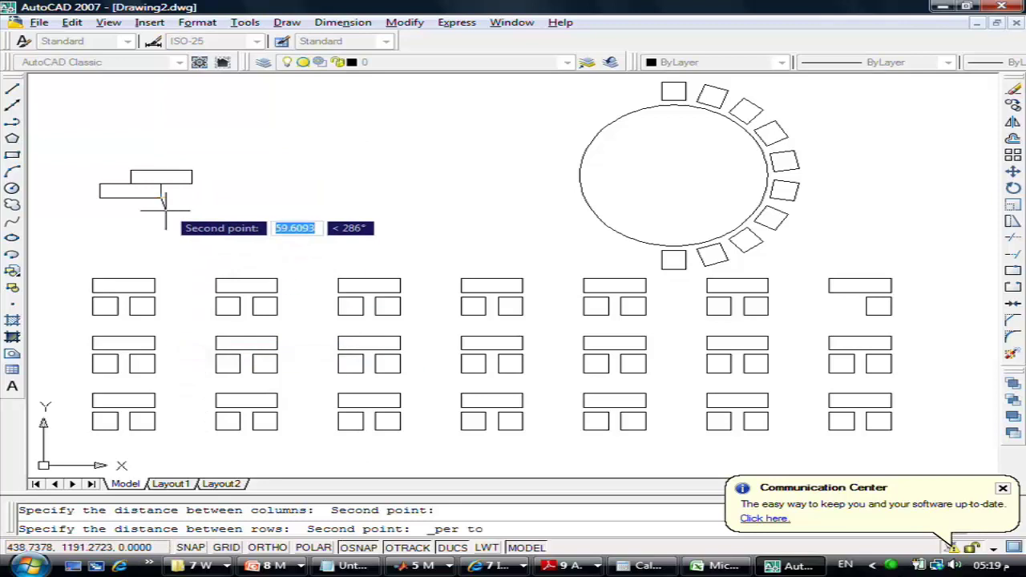
pyautogui.click(160, 178)
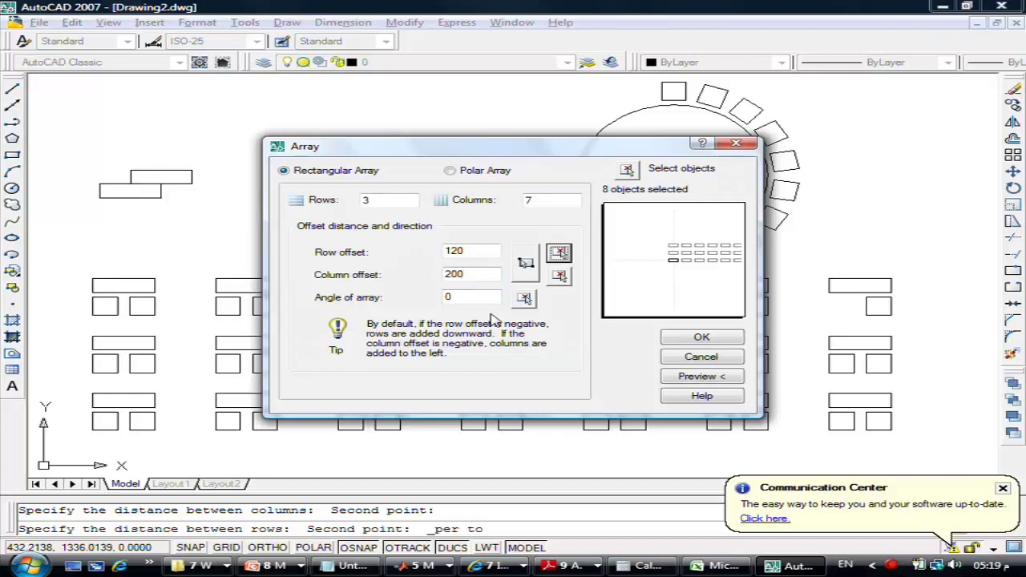
pyautogui.click(704, 376)
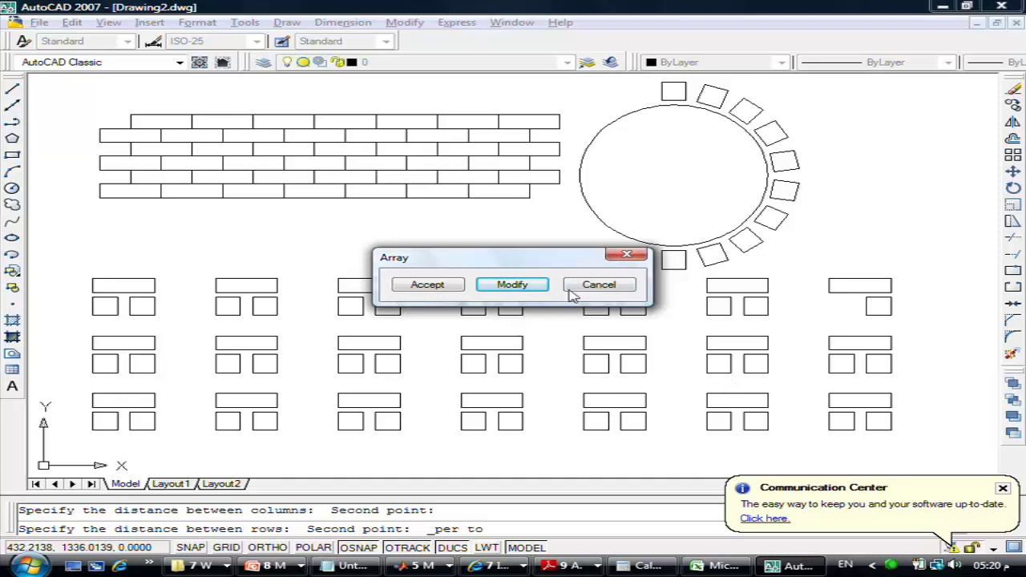
# Step: Cancel the 3×7 brick-wall preview so only the two staggered bricks remain
pyautogui.click(593, 285)
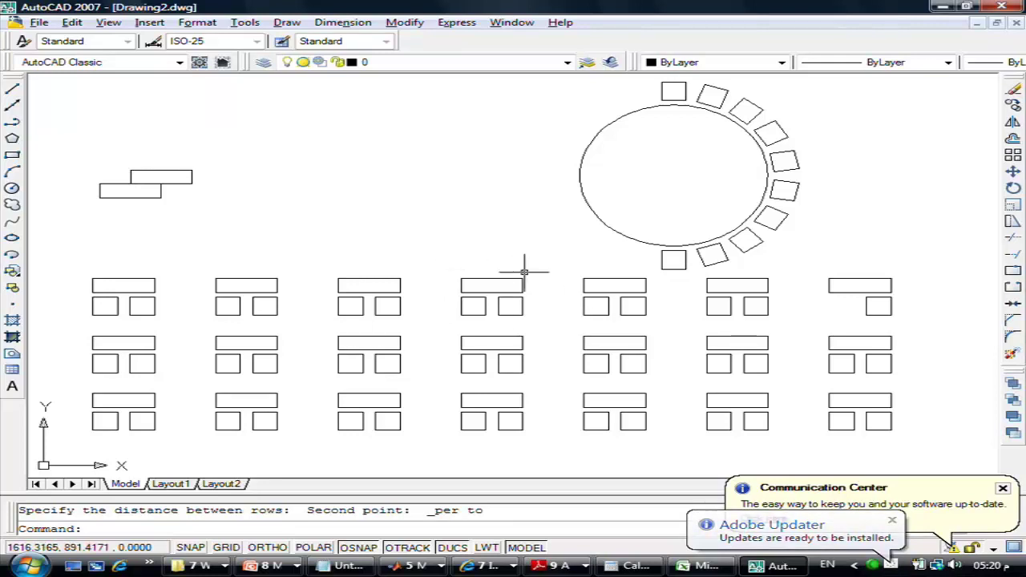
# Step: Copy the bottom small square, excluding the table rectangle, to the open area left of the circle
pyautogui.write('c')
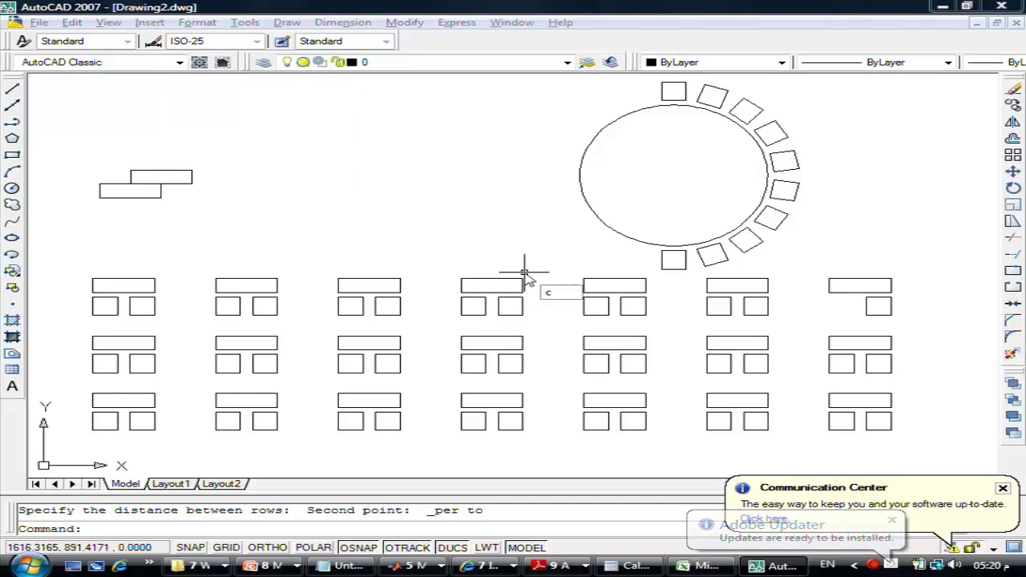
pyautogui.press('Return')
pyautogui.write('w')
pyautogui.press('Return')
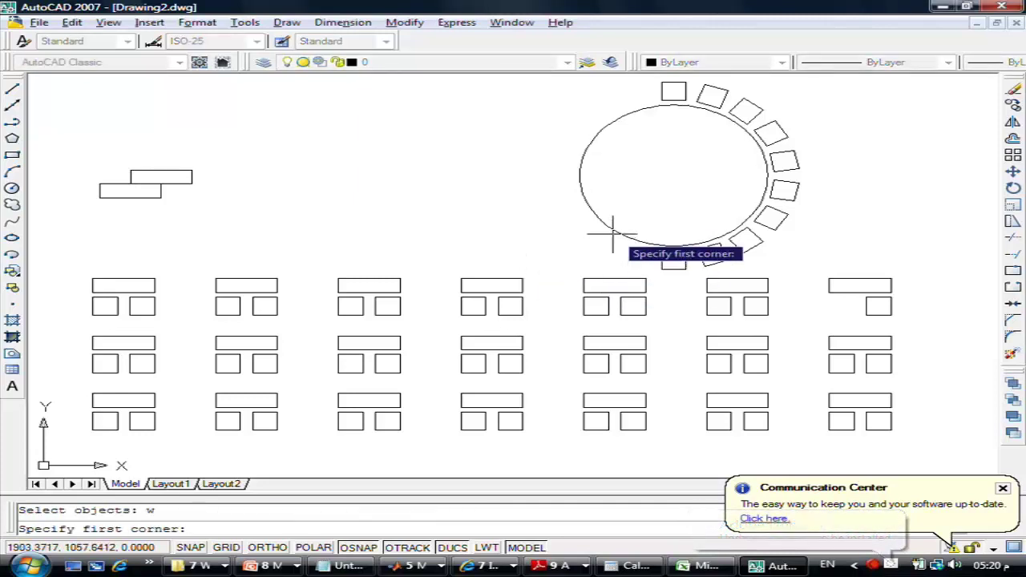
pyautogui.click(613, 234)
pyautogui.click(704, 296)
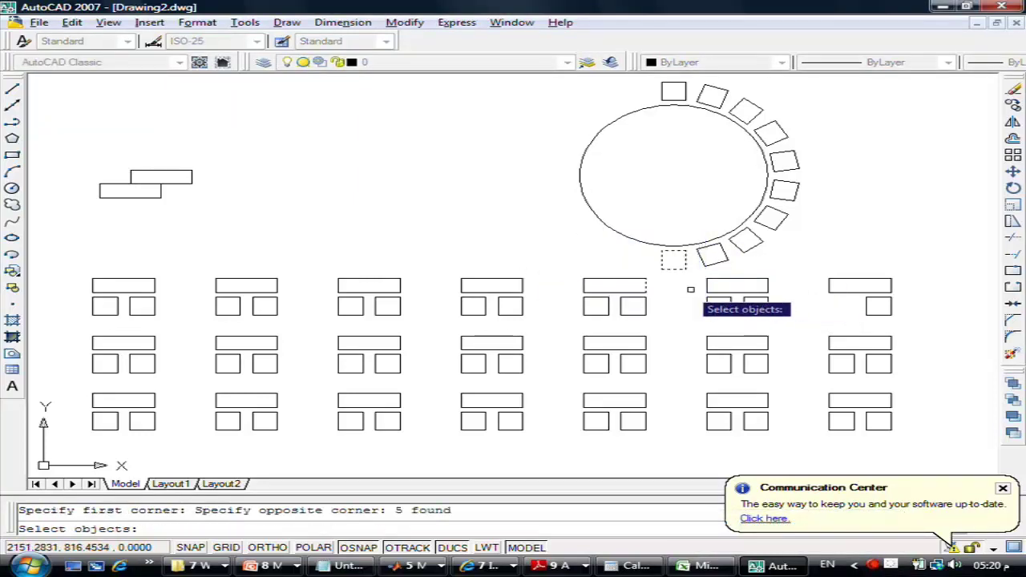
pyautogui.keyDown('shift'); pyautogui.click(647, 287); pyautogui.keyUp('shift')
pyautogui.press('Return')
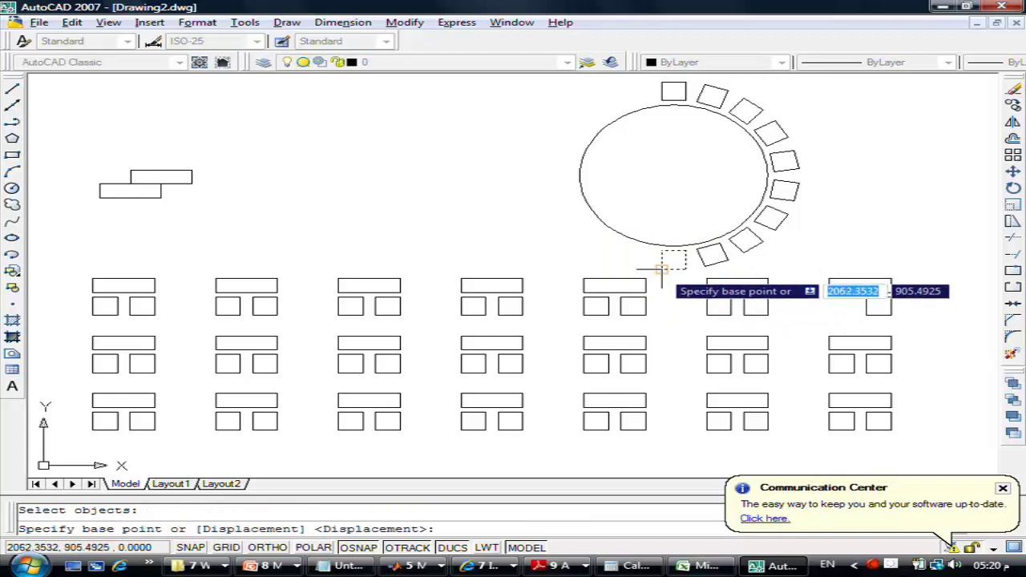
pyautogui.click(662, 269)
pyautogui.click(368, 167)
pyautogui.press('Escape')
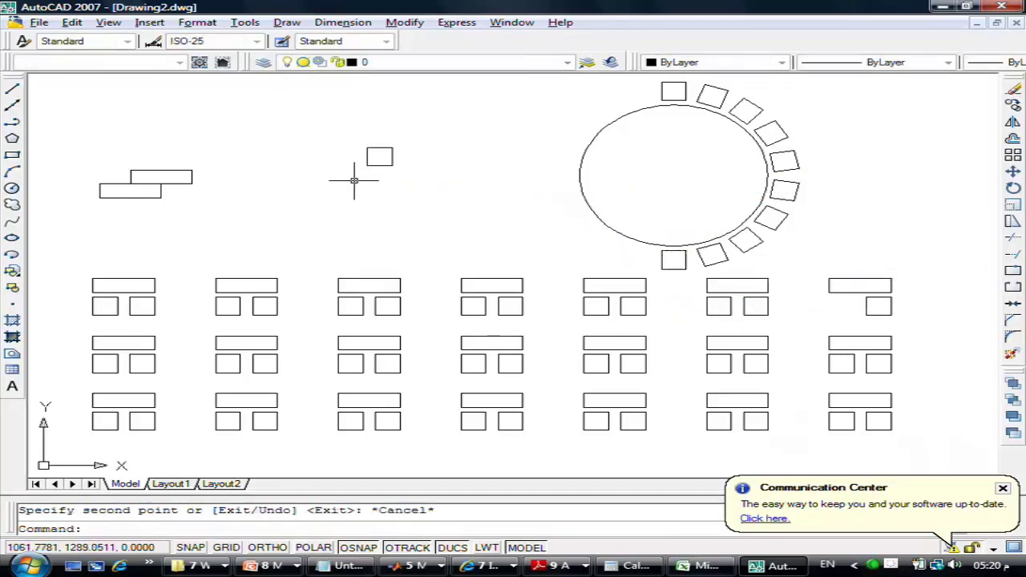
# Step: Draw a diagonal line from the copied square's top-right corner to its bottom-left corner
pyautogui.scroll(2, 372, 161)
pyautogui.scroll(4, 372, 160)
pyautogui.moveTo(371, 160); pyautogui.dragTo(347, 254, button='middle')
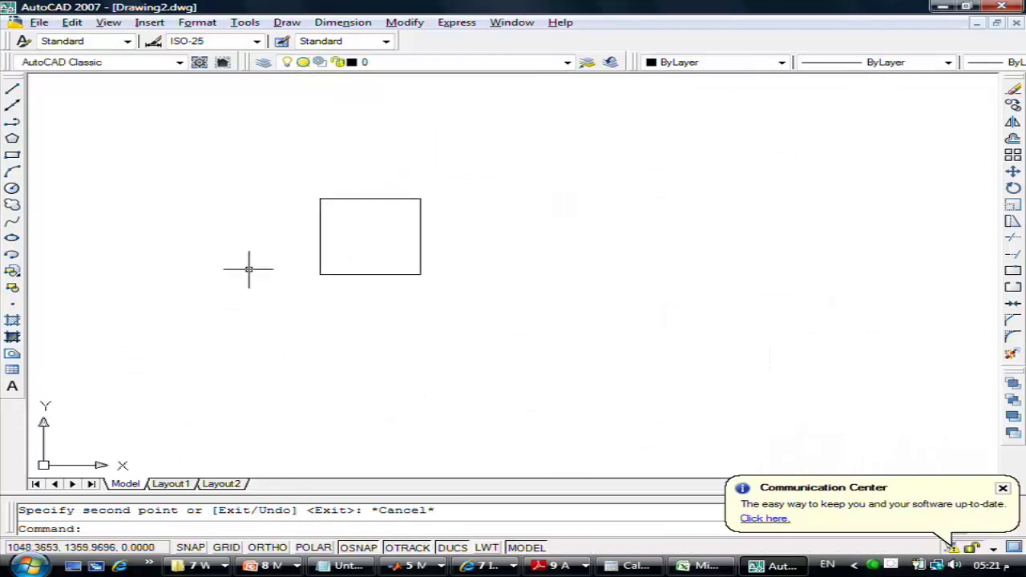
pyautogui.write('l')
pyautogui.press('Return')
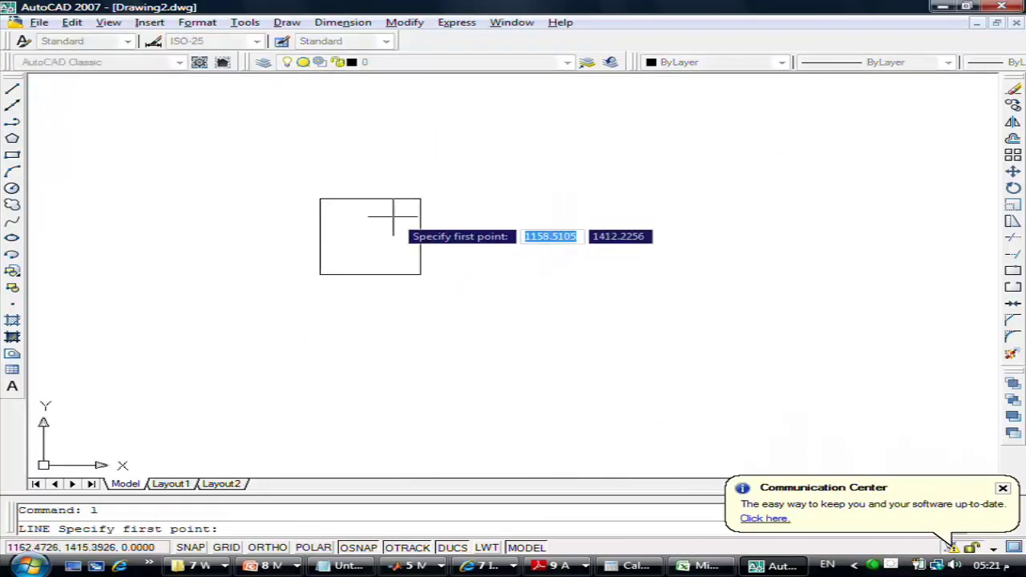
pyautogui.click(420, 199)
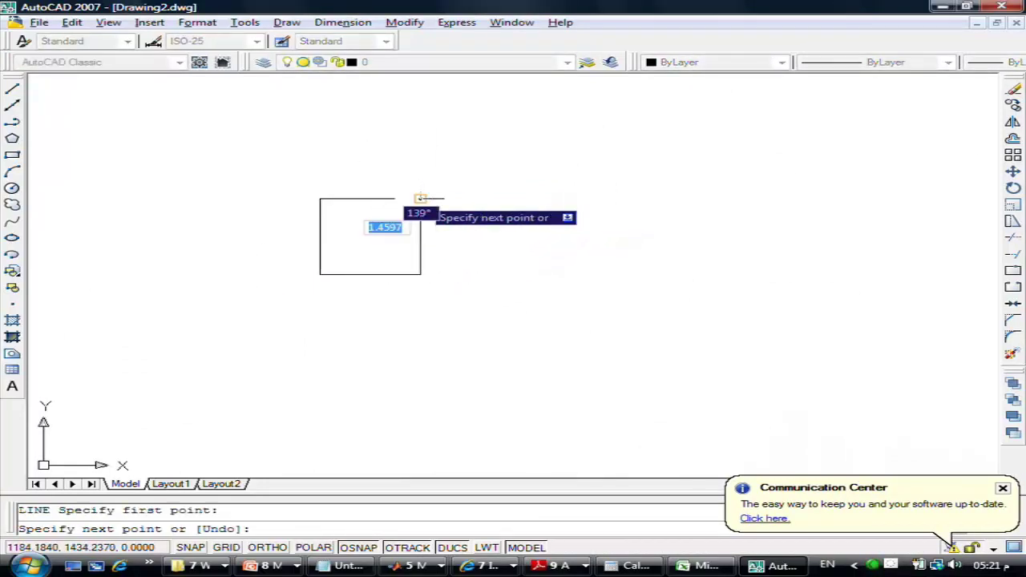
pyautogui.click(320, 274)
pyautogui.press('Return')
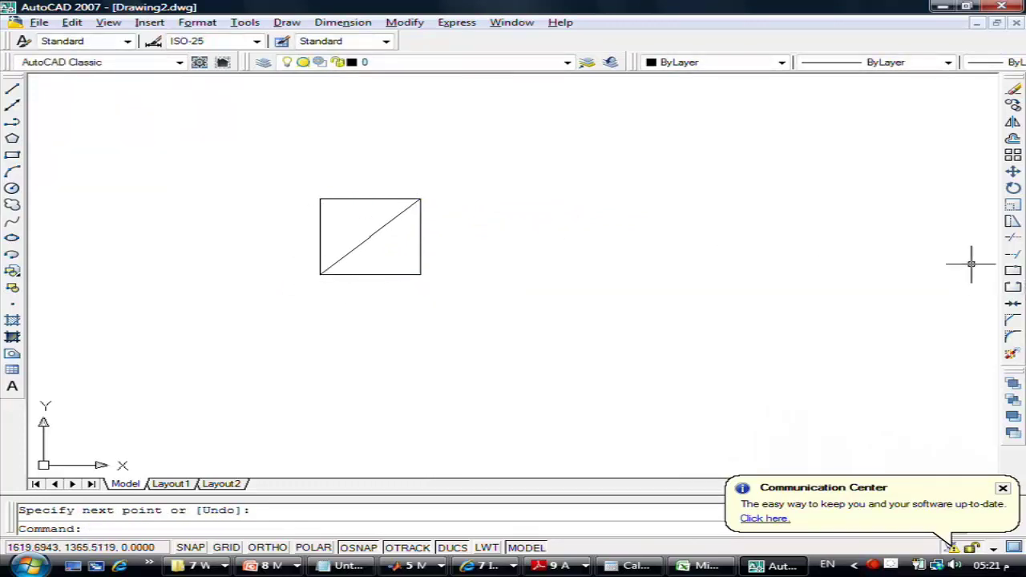
# Step: Start a new array and select the copied square's four sides
pyautogui.click(1013, 155)
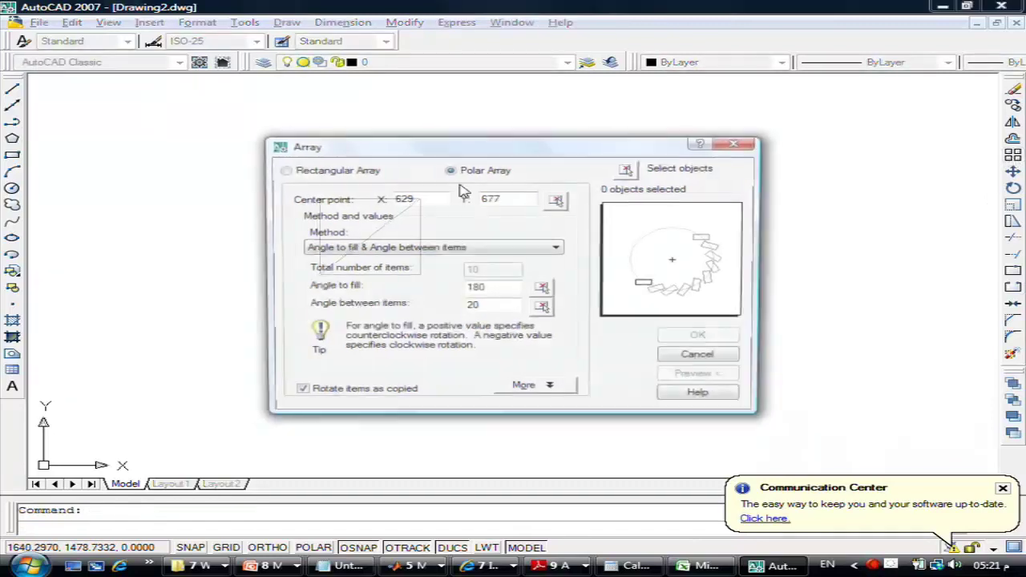
pyautogui.click(628, 170)
pyautogui.click(420, 250)
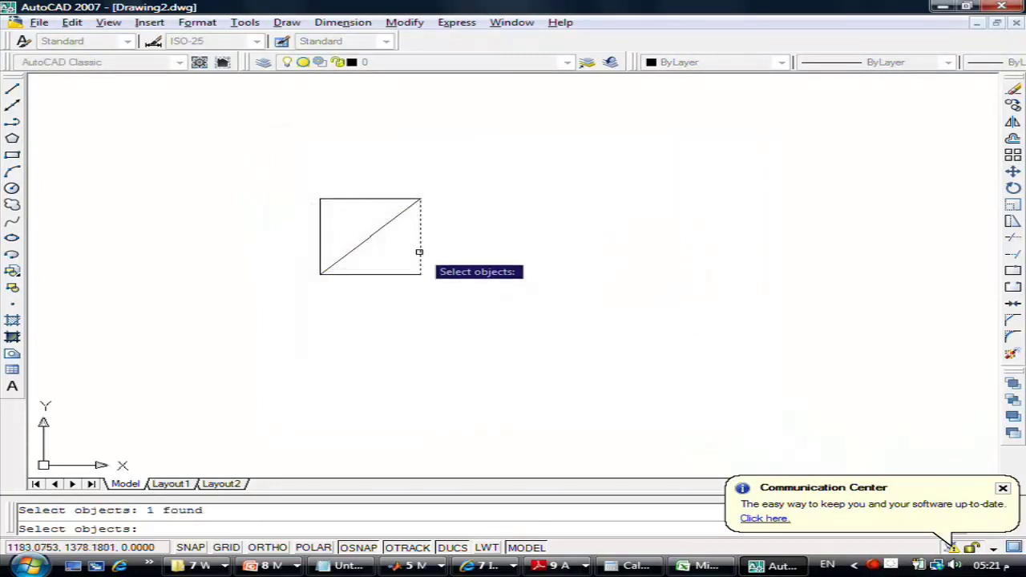
pyautogui.click(387, 274)
pyautogui.click(321, 241)
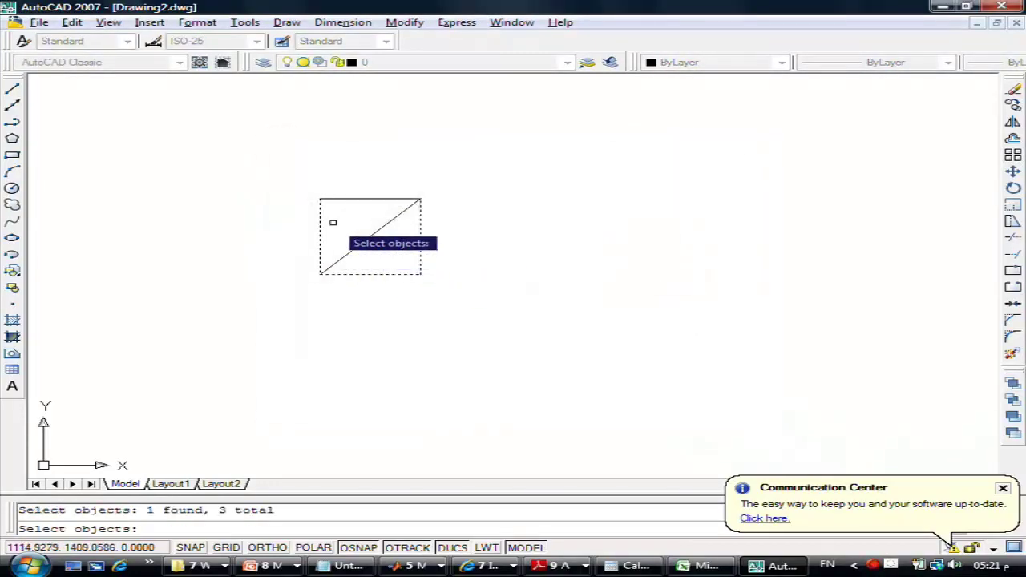
pyautogui.click(370, 201)
pyautogui.press('Return')
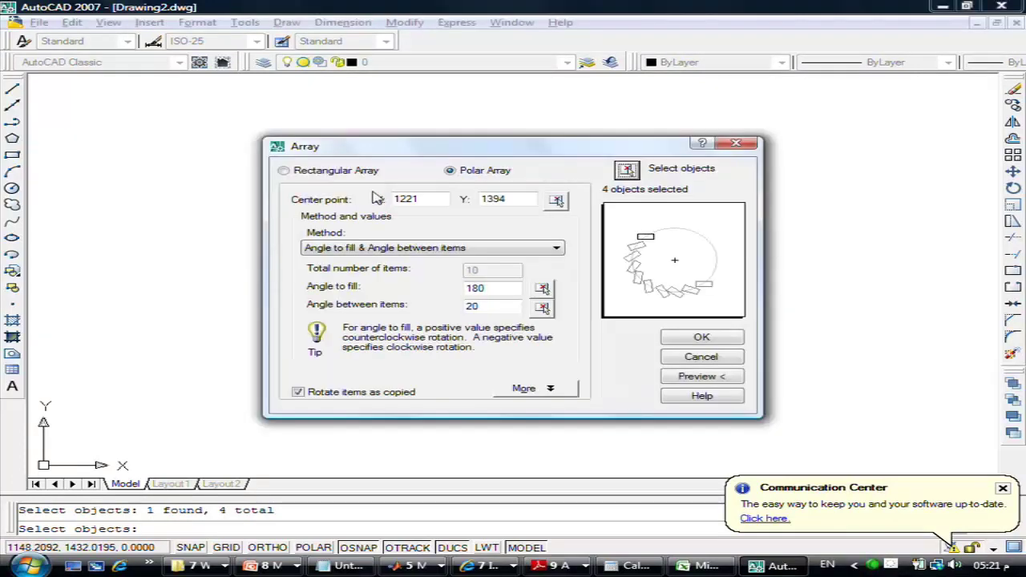
# Step: Center the polar array on the midpoint, use total items and angle, and preview 10 items over 180°
pyautogui.click(559, 202)
pyautogui.keyDown('shift'); pyautogui.rightClick(465, 275); pyautogui.keyUp('shift')
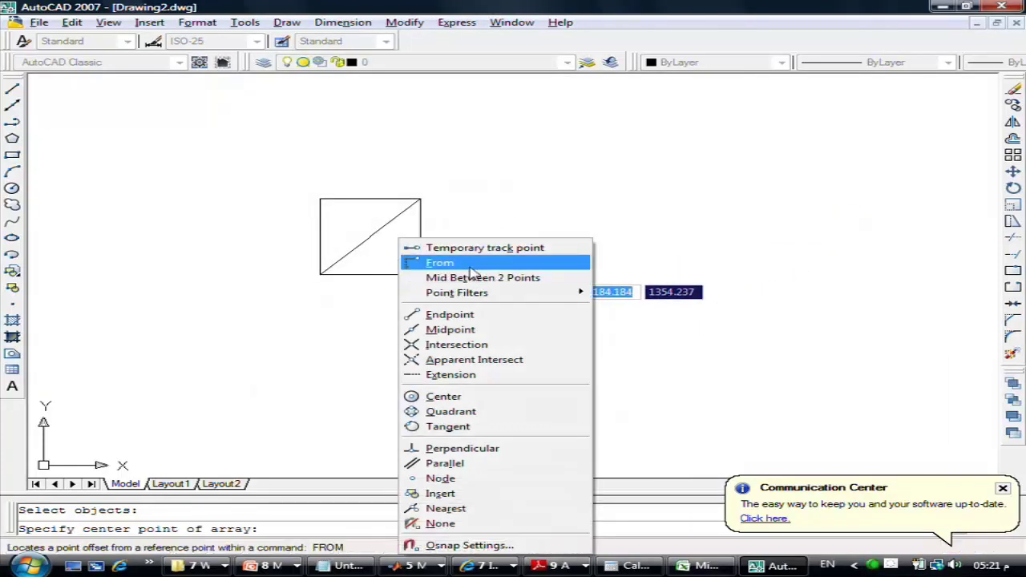
pyautogui.click(451, 330)
pyautogui.click(370, 237)
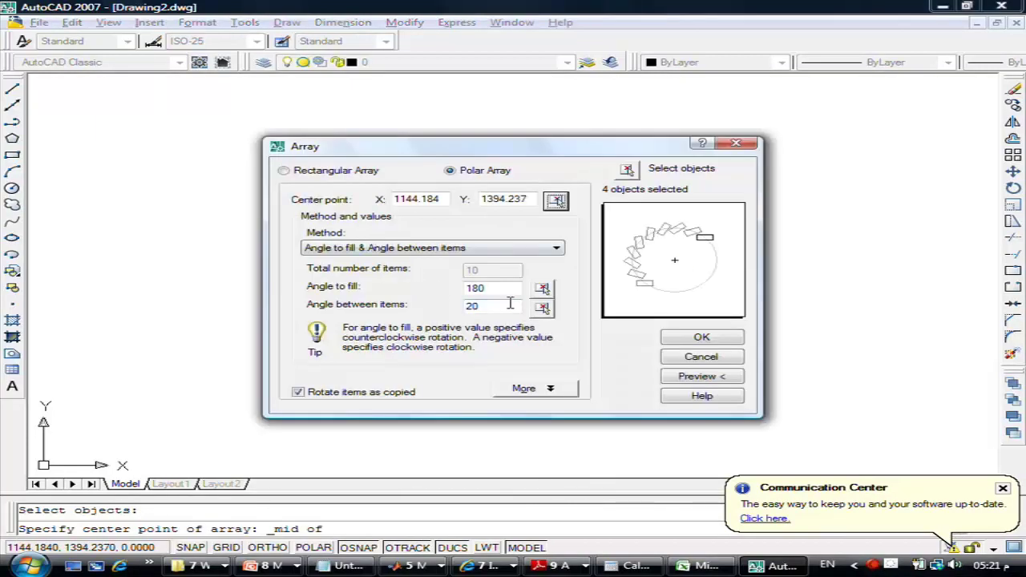
pyautogui.click(459, 249)
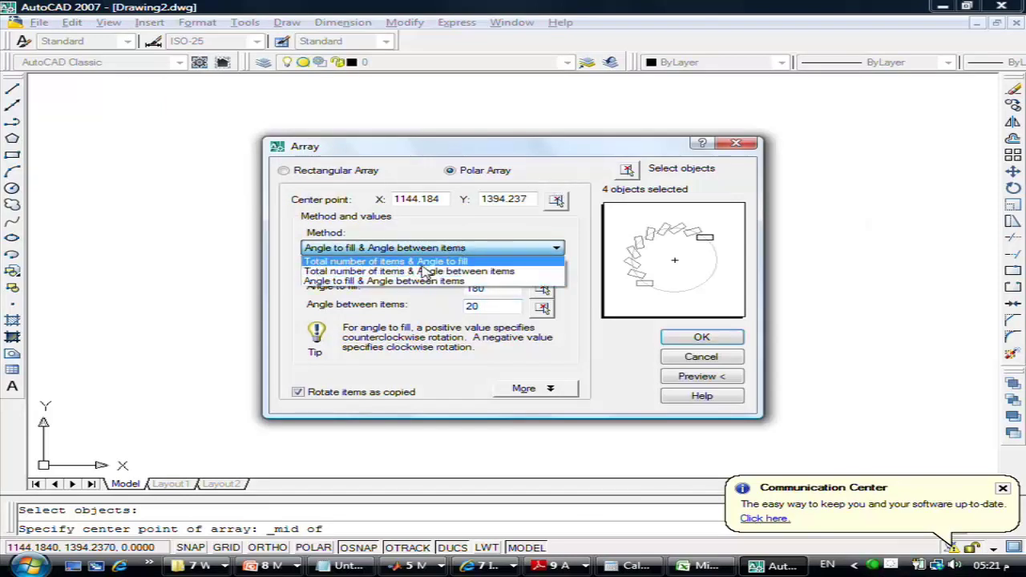
pyautogui.click(421, 264)
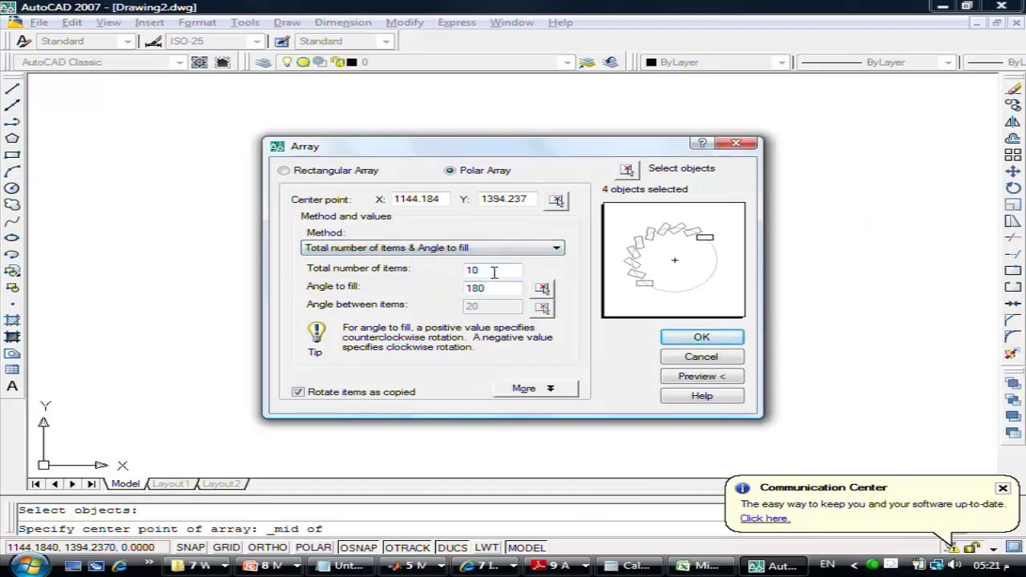
pyautogui.click(688, 377)
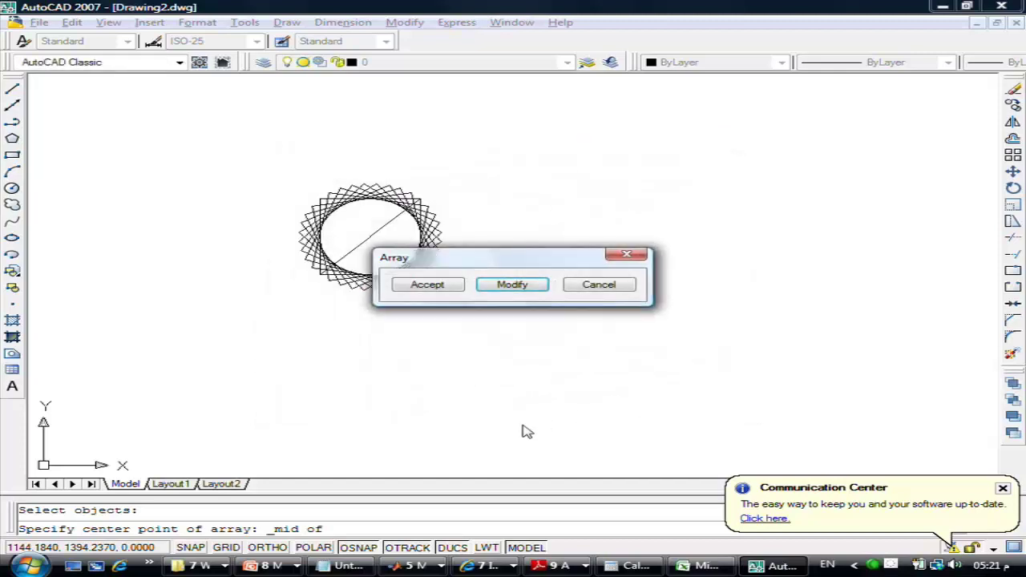
# Step: Accept the 10-item polar array, then zoom out to show the round table and desk rows
pyautogui.moveTo(428, 258)
pyautogui.mouseDown()
pyautogui.moveTo(556, 247)
pyautogui.moveTo(613, 197)
pyautogui.mouseUp()
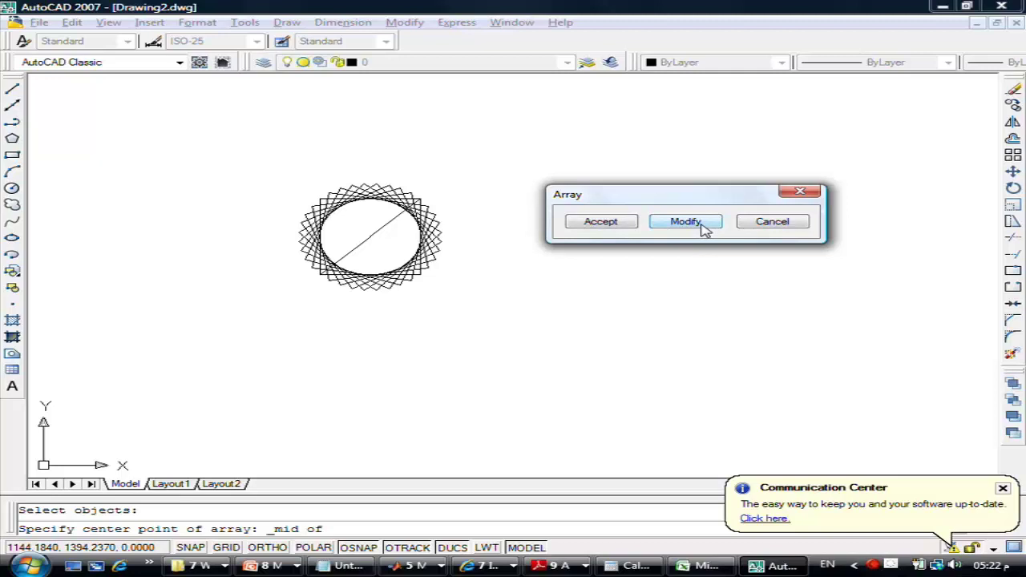
pyautogui.click(640, 223)
pyautogui.scroll(-3, 687, 227)
pyautogui.moveTo(647, 224)
pyautogui.mouseDown(button='middle')
pyautogui.moveTo(609, 275)
pyautogui.moveTo(659, 311)
pyautogui.mouseUp(button='middle')
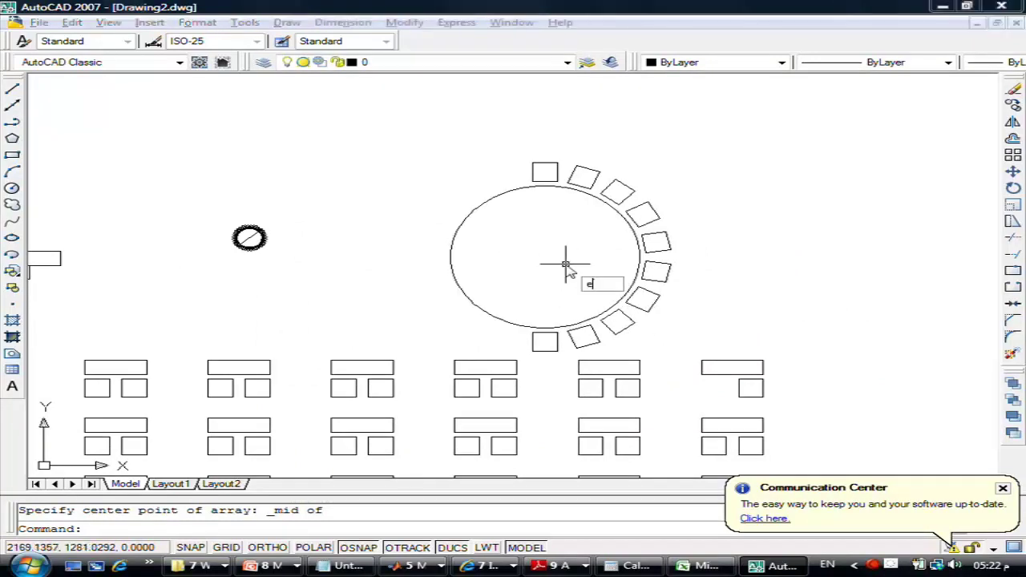
pyautogui.write('e')
pyautogui.press('Return')
pyautogui.click(643, 154)
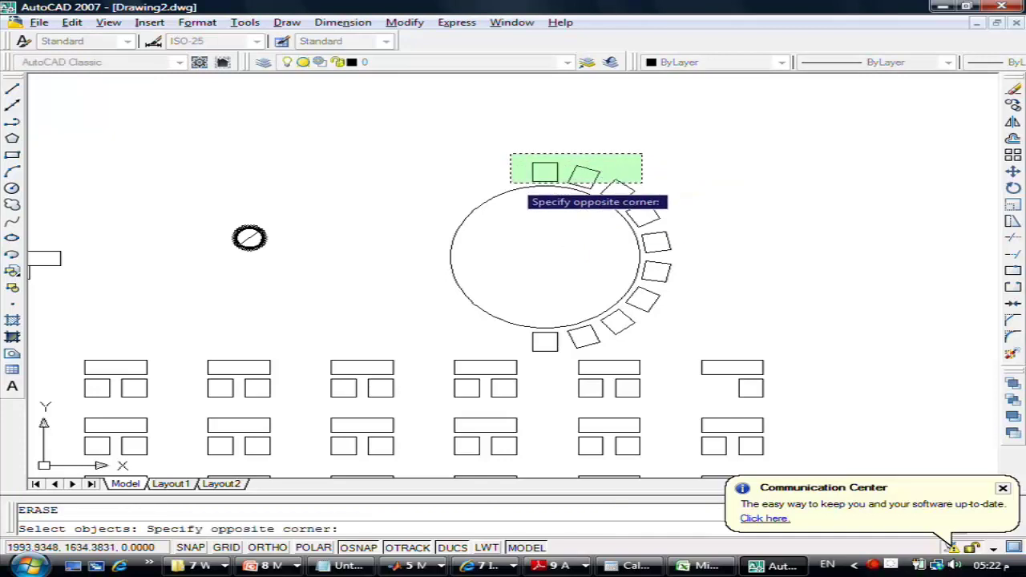
pyautogui.click(512, 181)
pyautogui.press('Return')
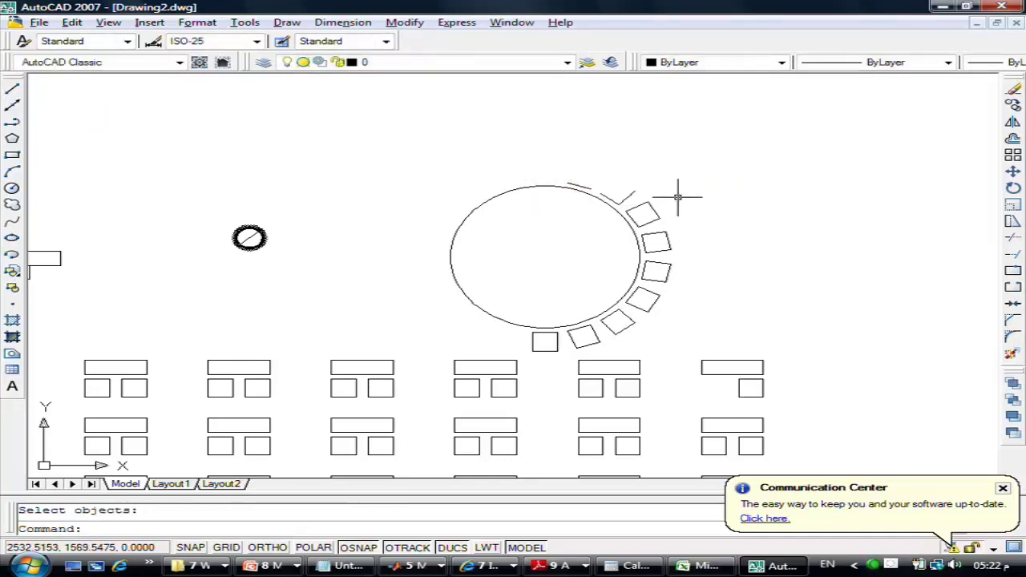
pyautogui.hotkey('ctrl', 'z')
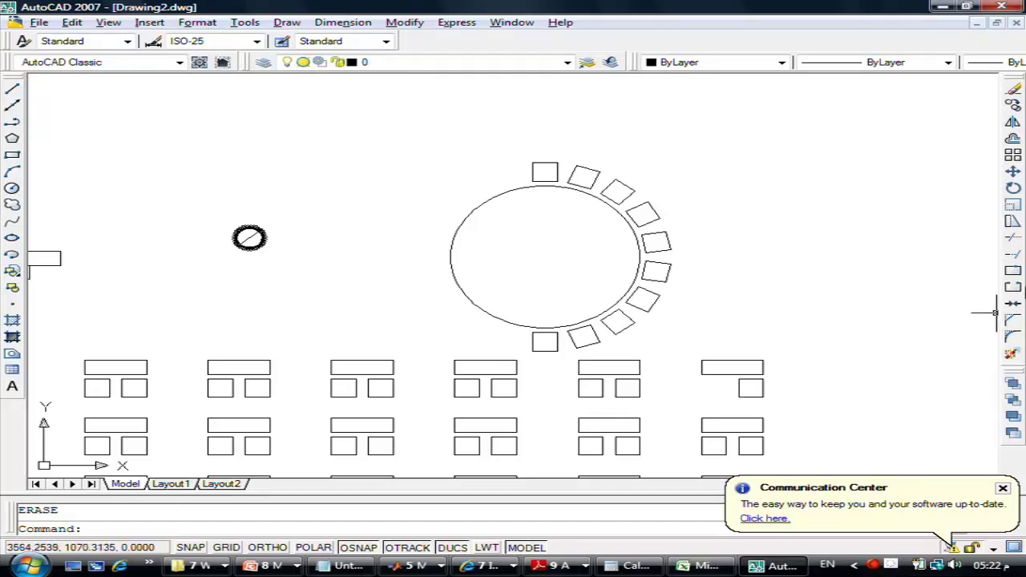
pyautogui.click(1015, 156)
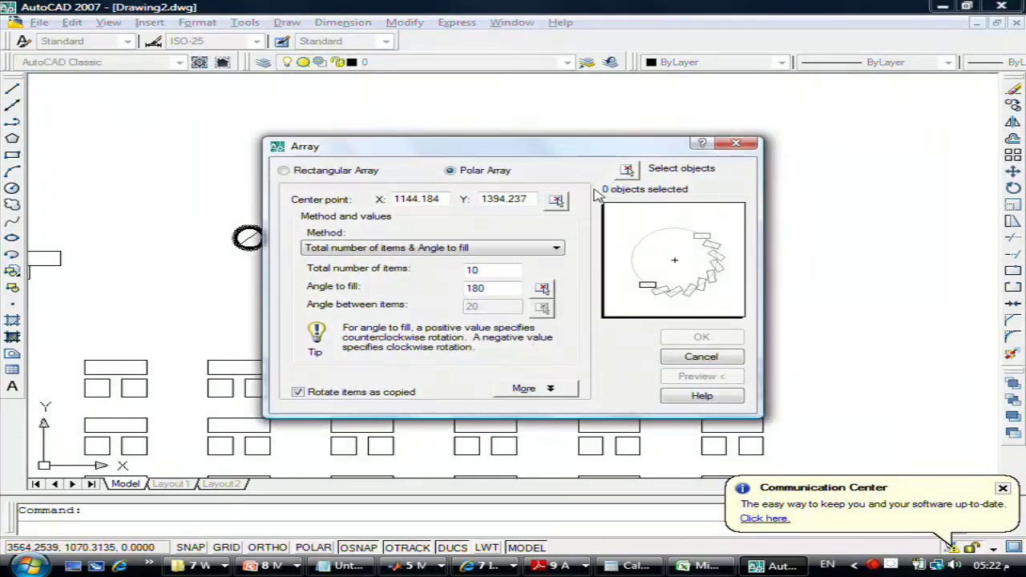
pyautogui.click(629, 170)
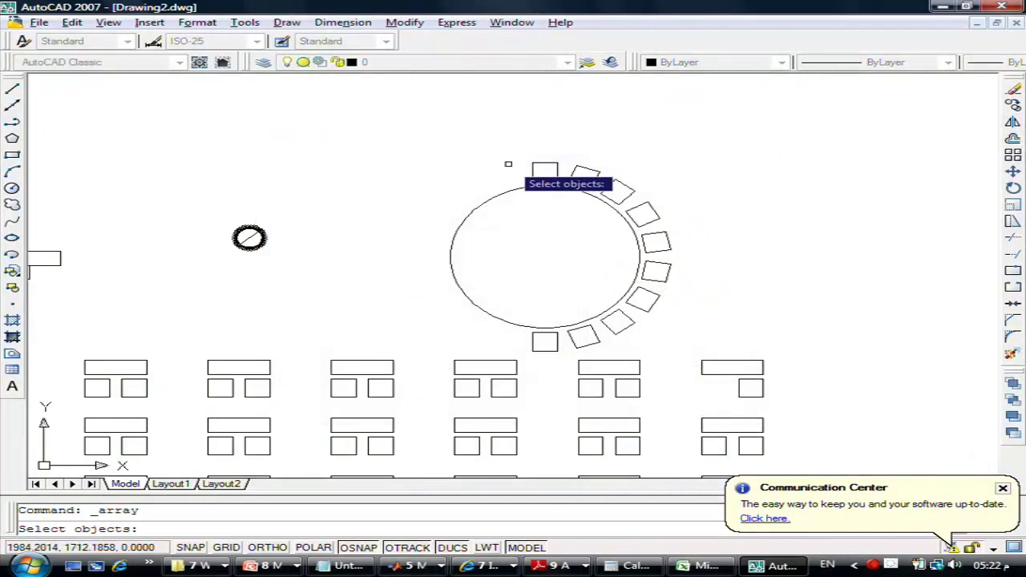
pyautogui.click(498, 150)
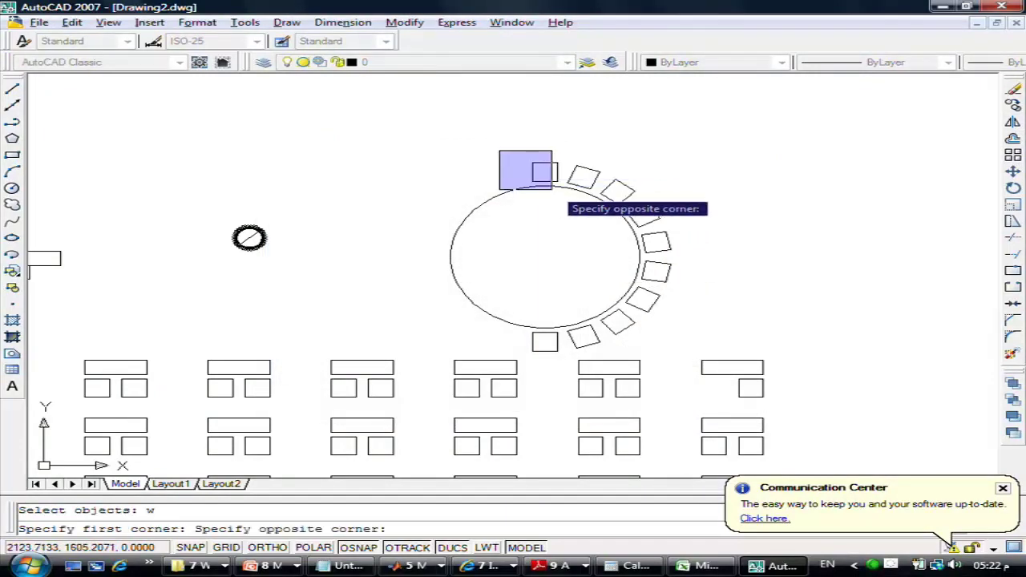
pyautogui.click(568, 195)
pyautogui.press('Return')
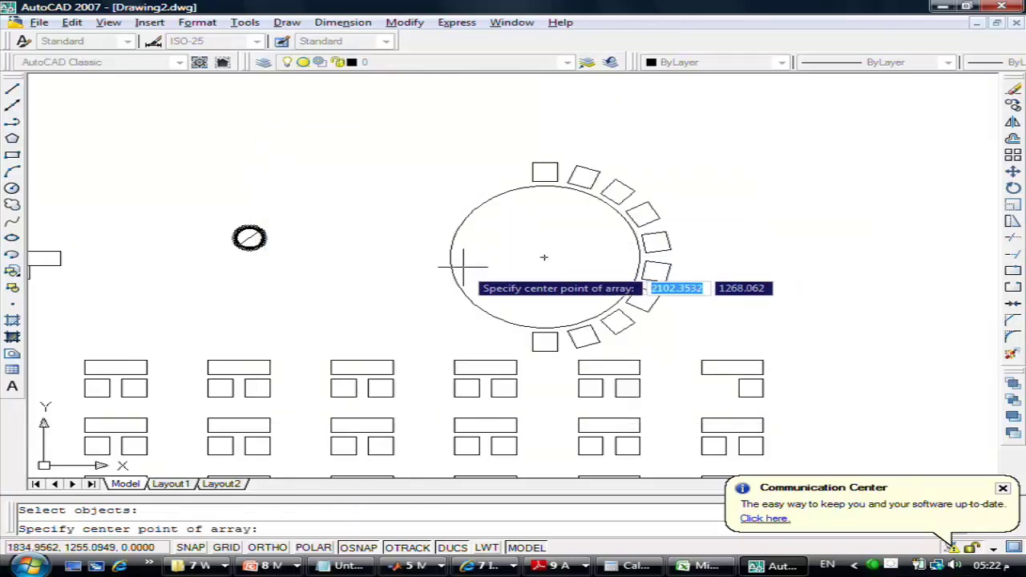
pyautogui.click(544, 258)
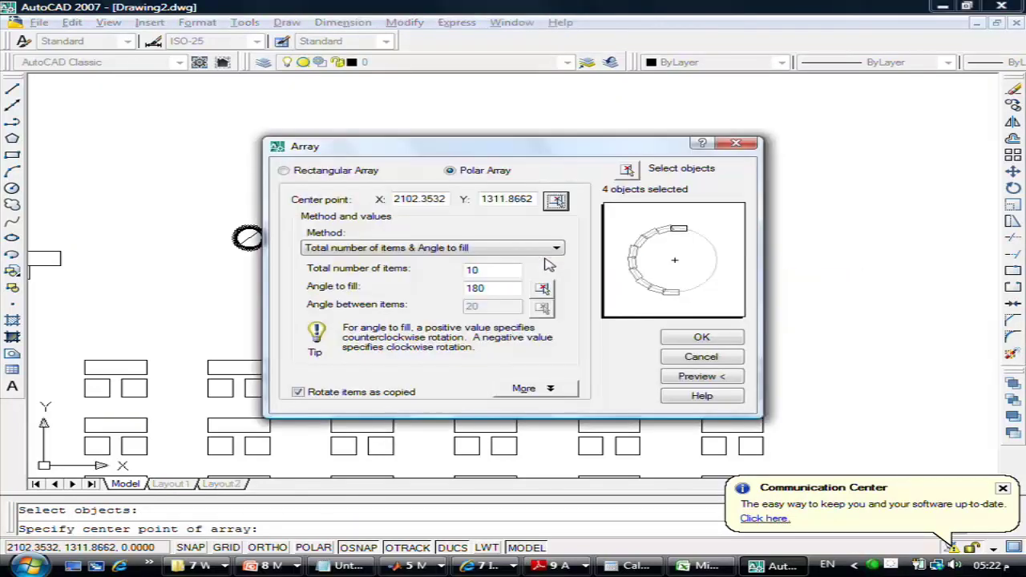
pyautogui.doubleClick(497, 289)
pyautogui.write('90')
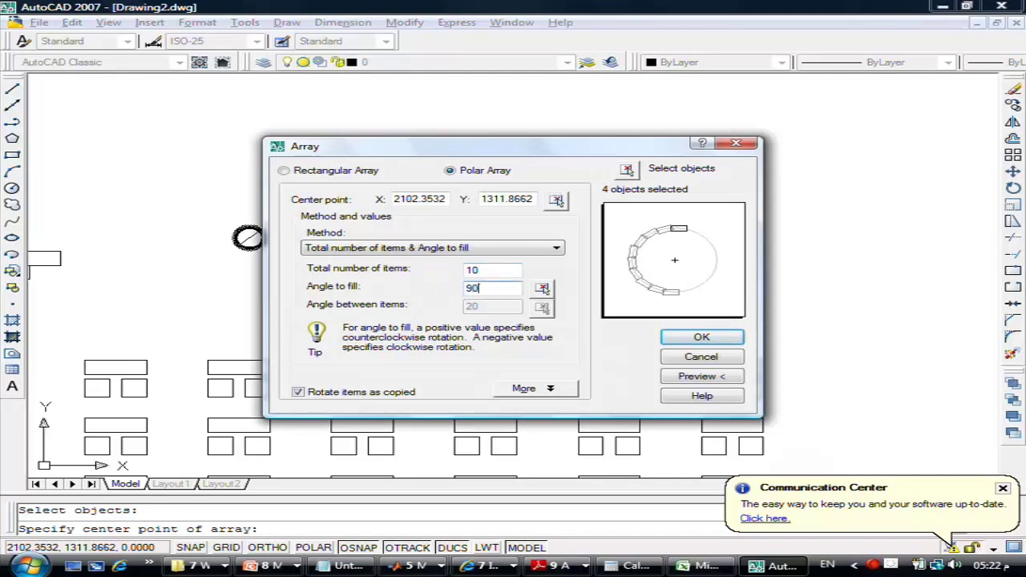
pyautogui.click(479, 271)
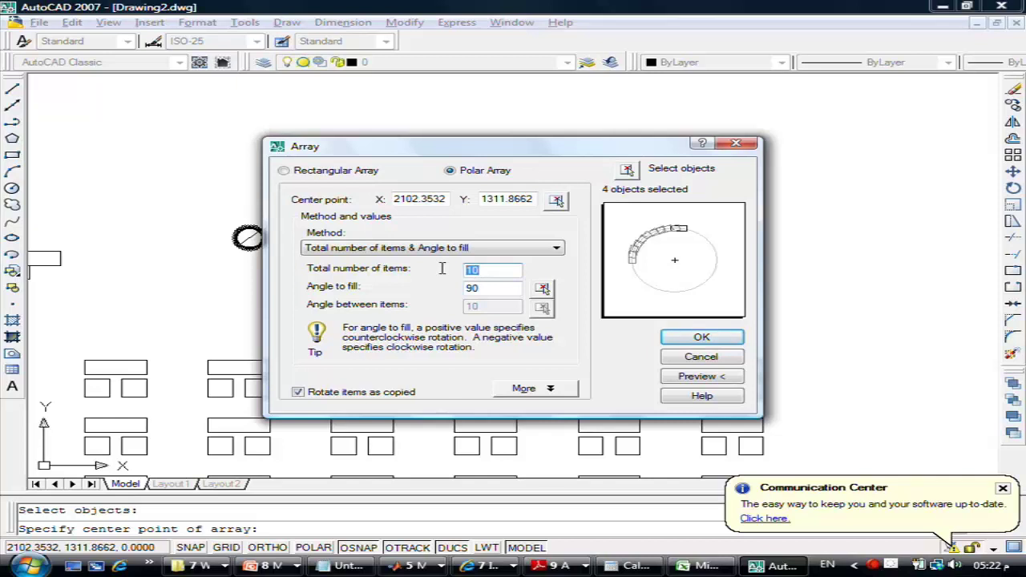
pyautogui.write('3')
pyautogui.click(675, 382)
pyautogui.moveTo(522, 267)
pyautogui.mouseDown()
pyautogui.moveTo(810, 221)
pyautogui.moveTo(788, 273)
pyautogui.mouseUp()
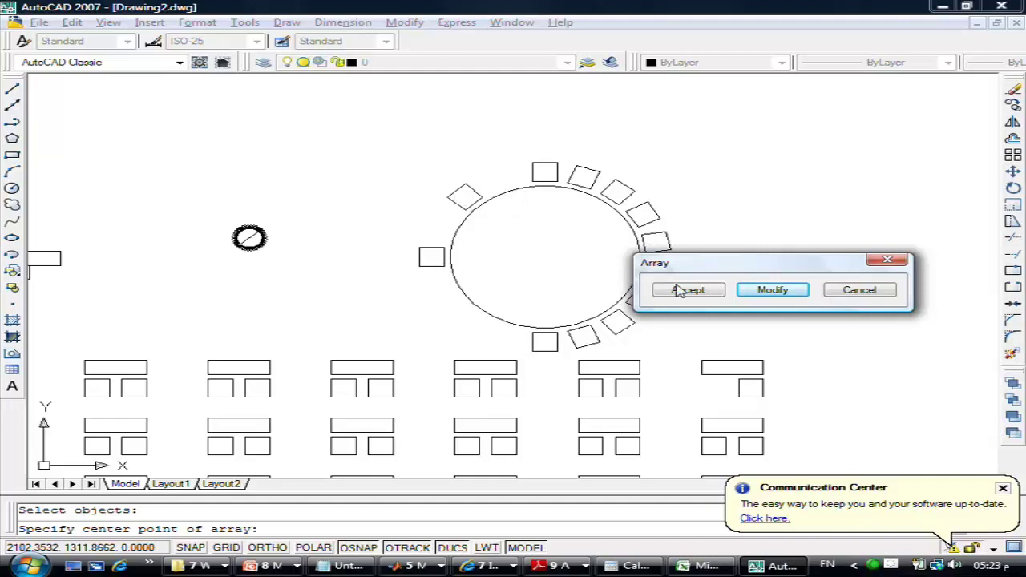
pyautogui.click(773, 292)
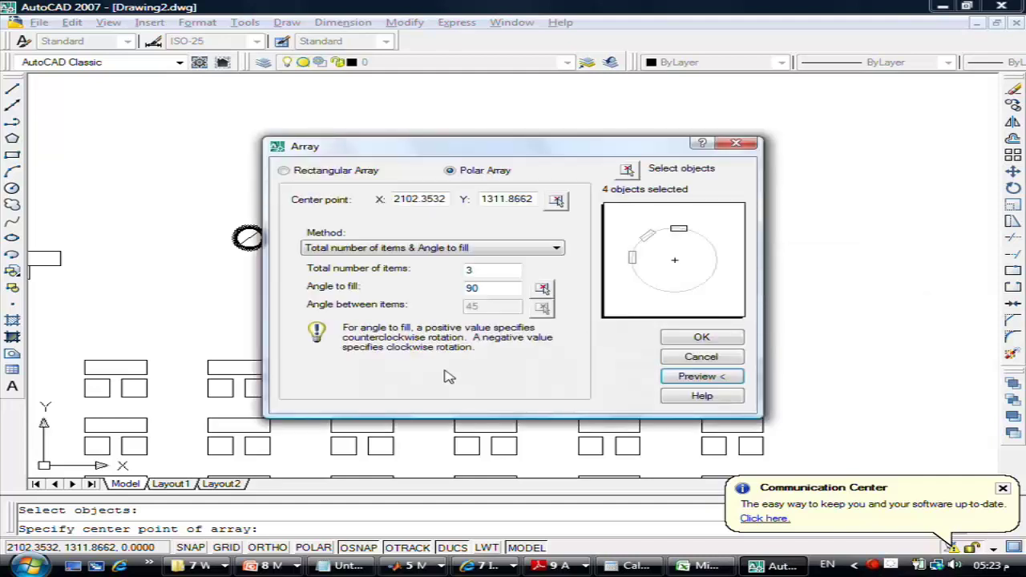
pyautogui.click(321, 393)
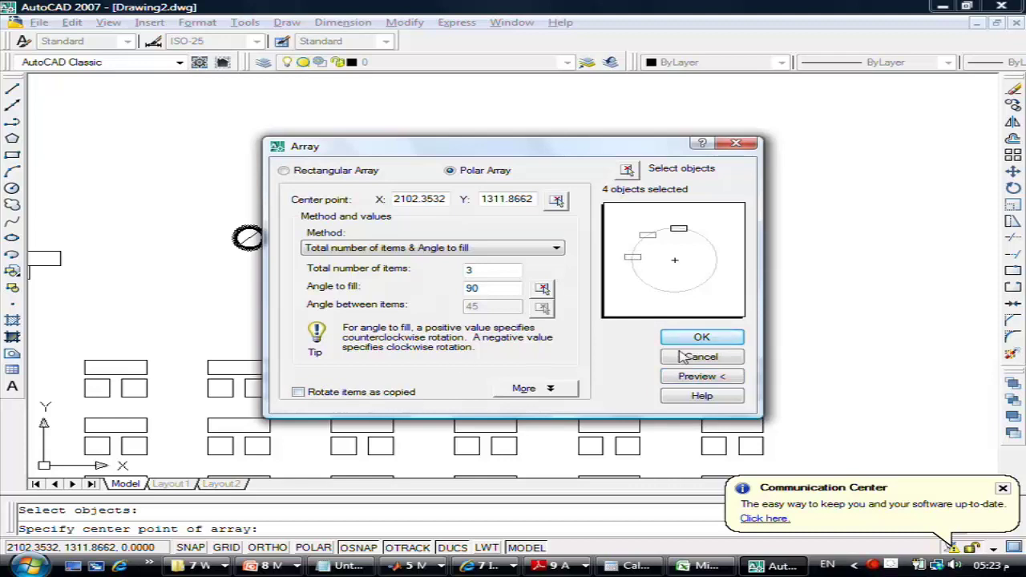
pyautogui.click(694, 377)
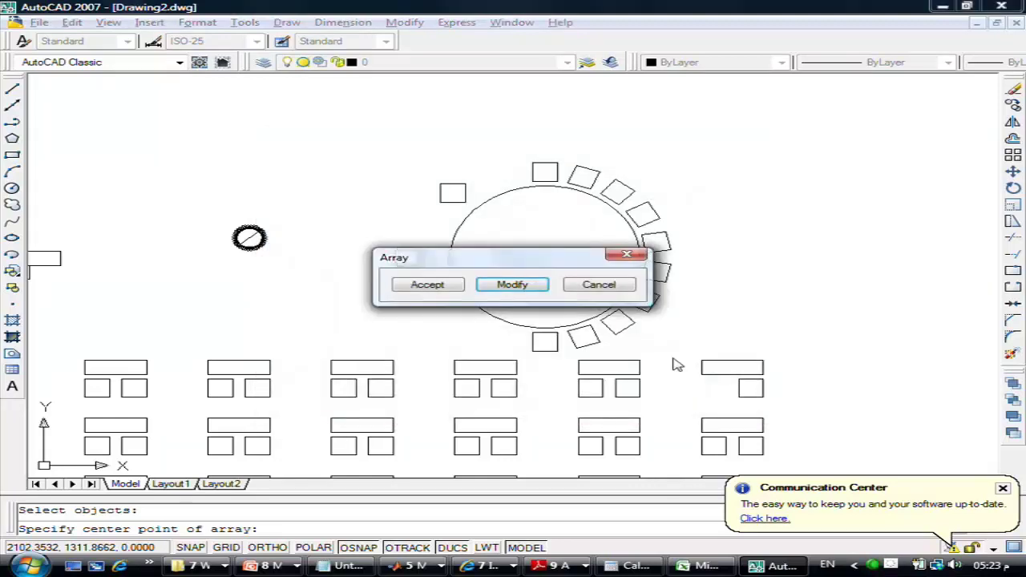
pyautogui.moveTo(515, 259)
pyautogui.mouseDown()
pyautogui.moveTo(745, 222)
pyautogui.moveTo(808, 195)
pyautogui.mouseUp()
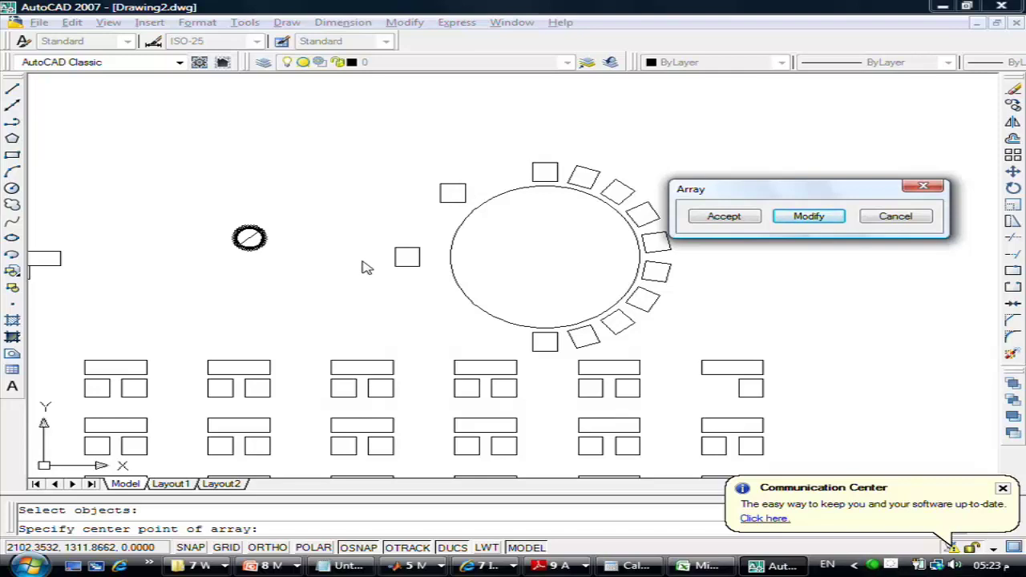
pyautogui.click(810, 217)
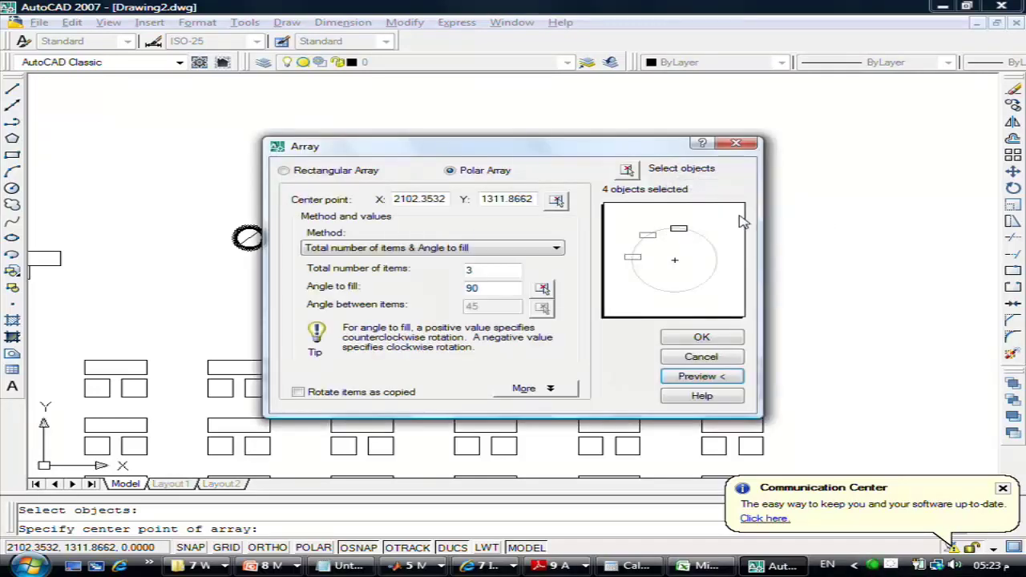
pyautogui.click(307, 171)
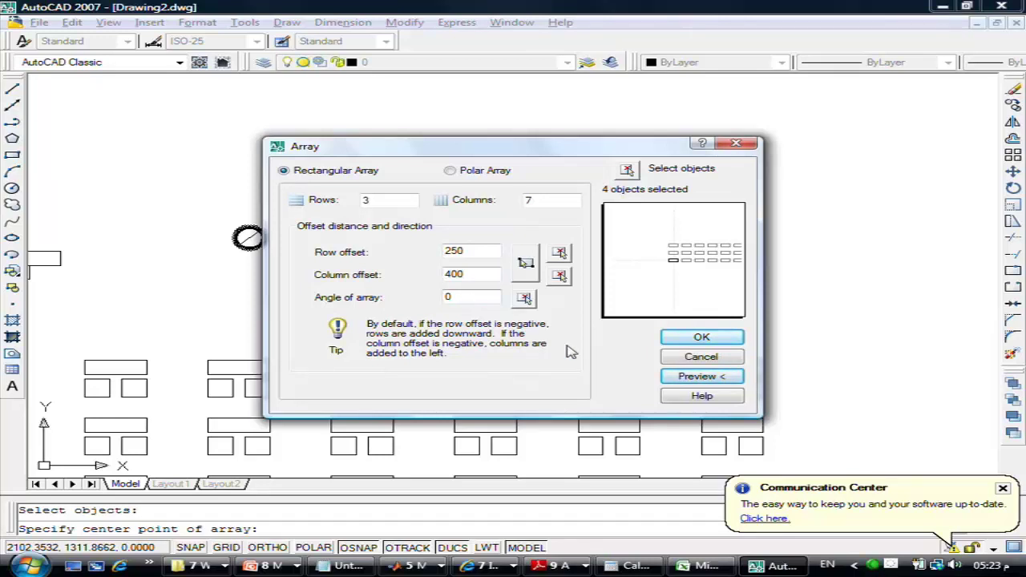
pyautogui.click(701, 357)
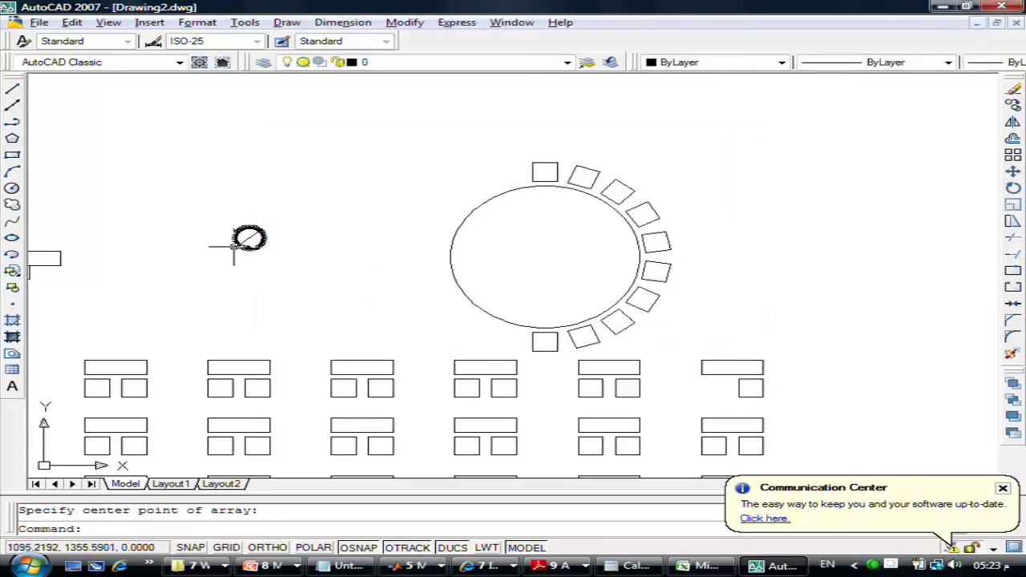
# Step: Erase the upper of the two rectangles on the left
pyautogui.moveTo(235, 247); pyautogui.dragTo(557, 328, button='middle')
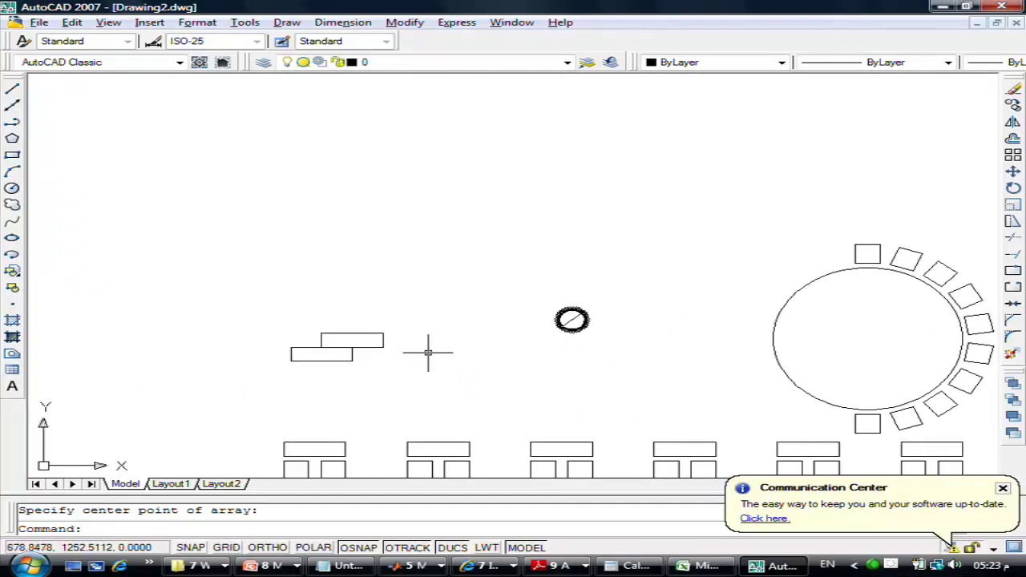
pyautogui.write('e')
pyautogui.press('Return')
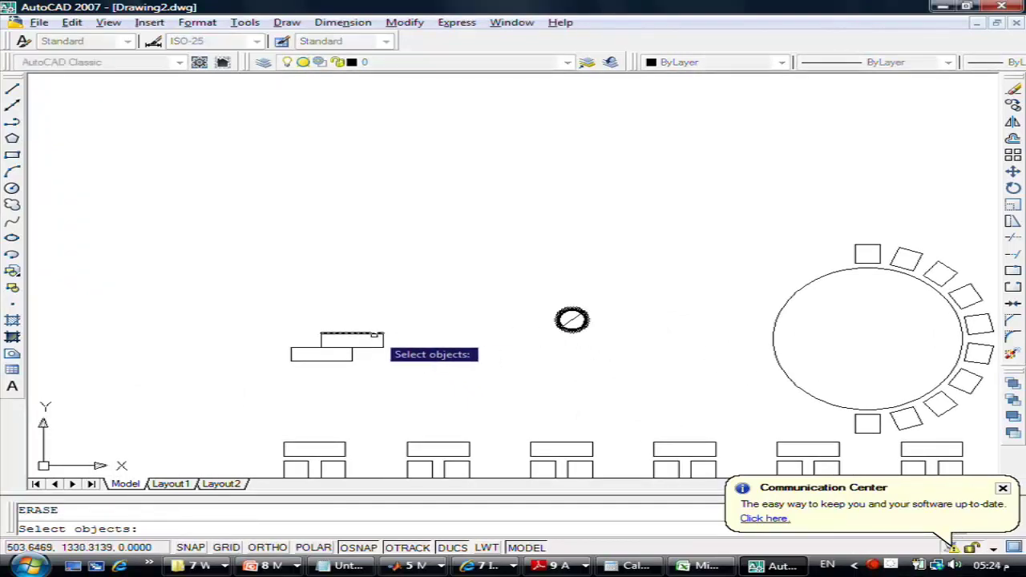
pyautogui.click(384, 324)
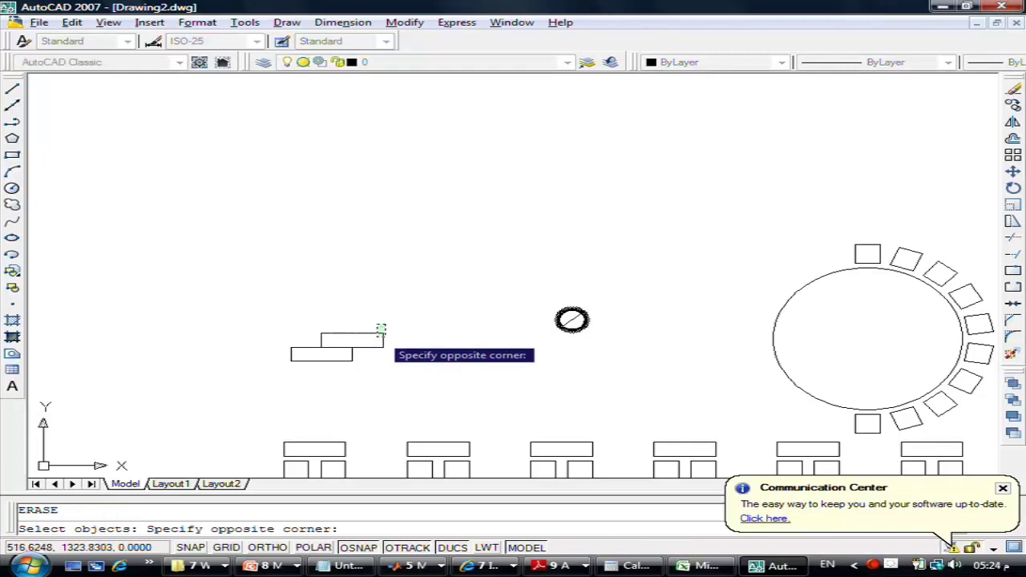
pyautogui.click(370, 351)
pyautogui.press('Return')
pyautogui.press('Return')
pyautogui.click(325, 329)
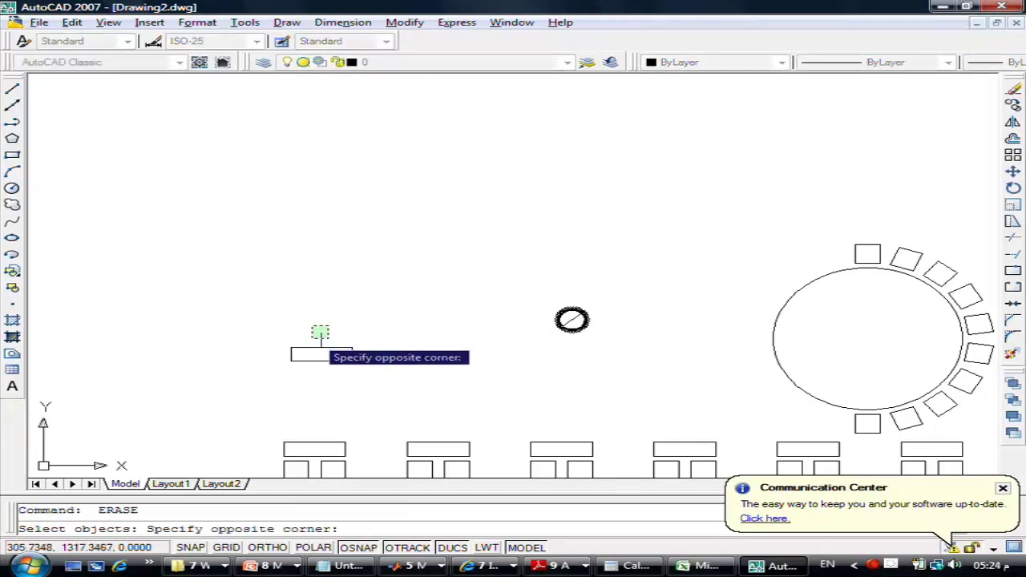
pyautogui.click(257, 339)
pyautogui.press('Return')
pyautogui.moveTo(317, 350); pyautogui.dragTo(275, 327, button='middle')
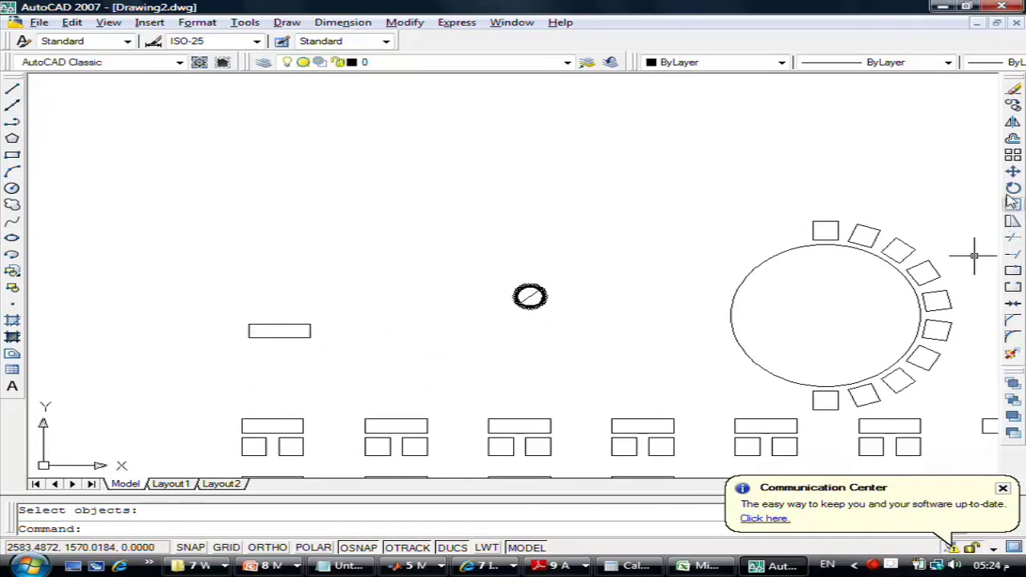
# Step: Move the lone small rectangle further to the left
pyautogui.write('m')
pyautogui.press('Return')
pyautogui.click(261, 280)
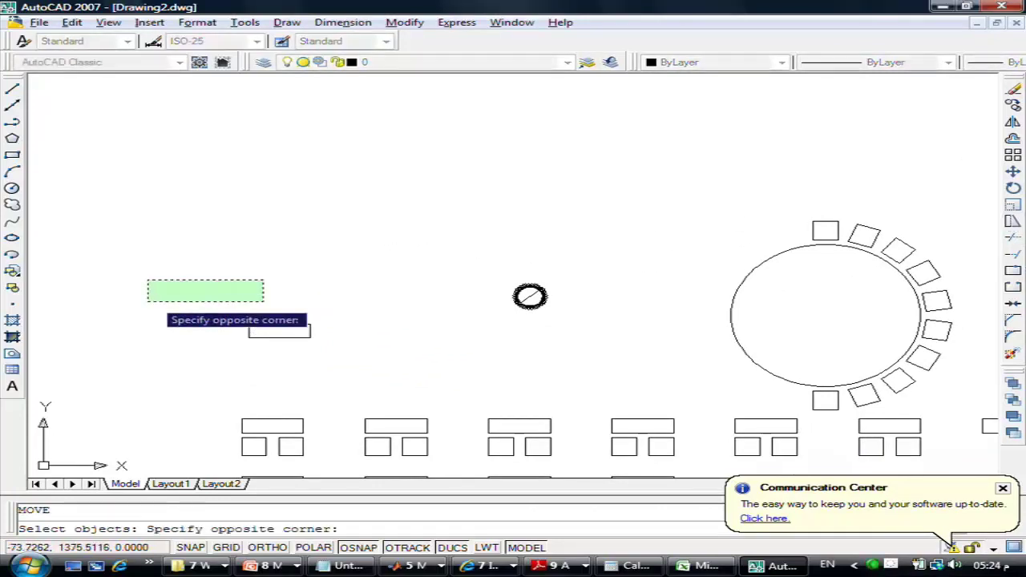
pyautogui.click(160, 302)
pyautogui.click(190, 295)
pyautogui.click(311, 365)
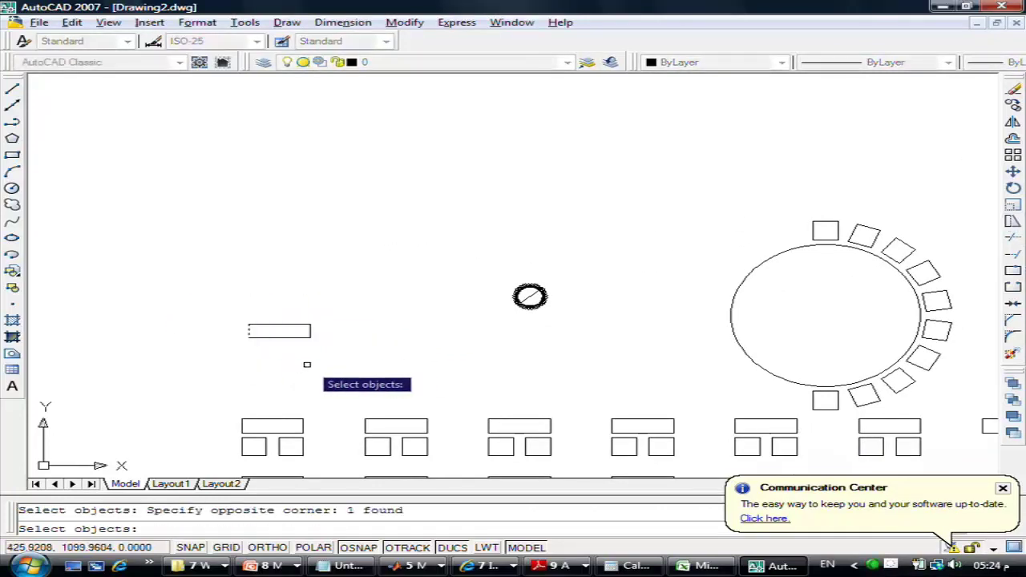
pyautogui.click(218, 293)
pyautogui.click(351, 369)
pyautogui.press('Return')
pyautogui.click(324, 365)
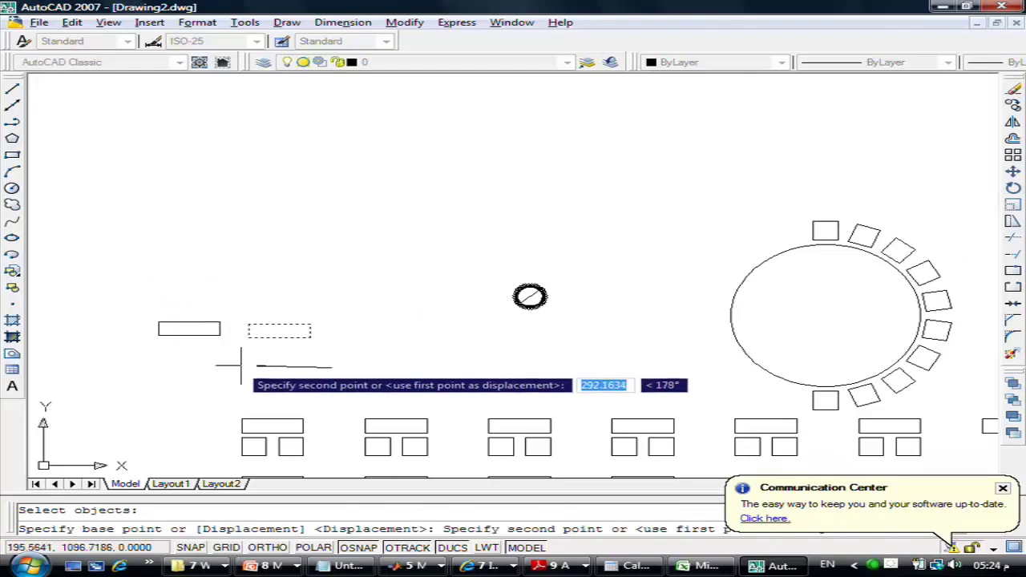
pyautogui.click(207, 359)
pyautogui.press('Escape')
# Step: Window-select the lone rectangle again, then cancel the move
pyautogui.click(1013, 171)
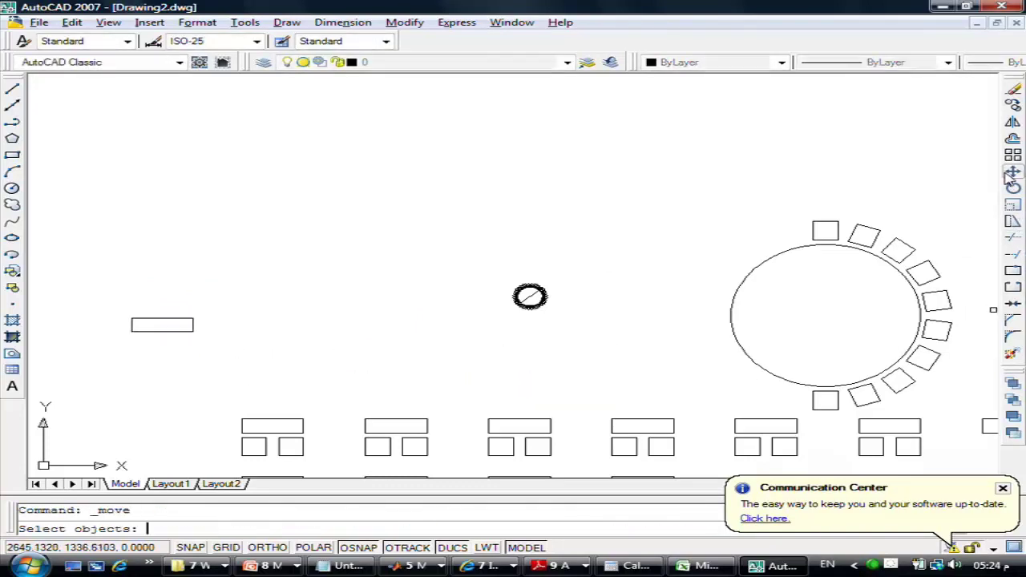
pyautogui.write('w')
pyautogui.press('Return')
pyautogui.click(87, 298)
pyautogui.click(283, 380)
pyautogui.press('Return')
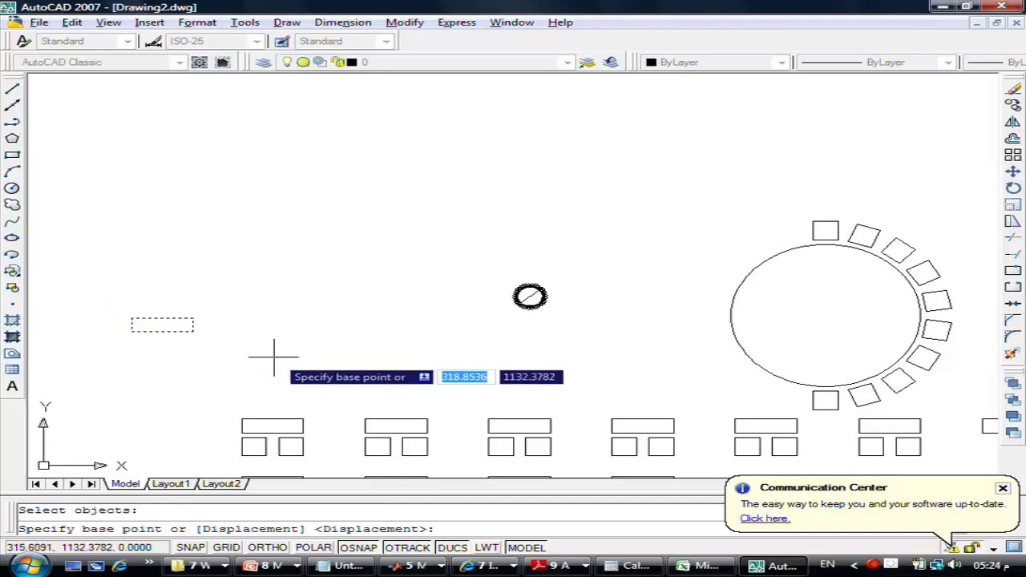
pyautogui.press('Escape')
pyautogui.press('Escape')
pyautogui.click(1013, 154)
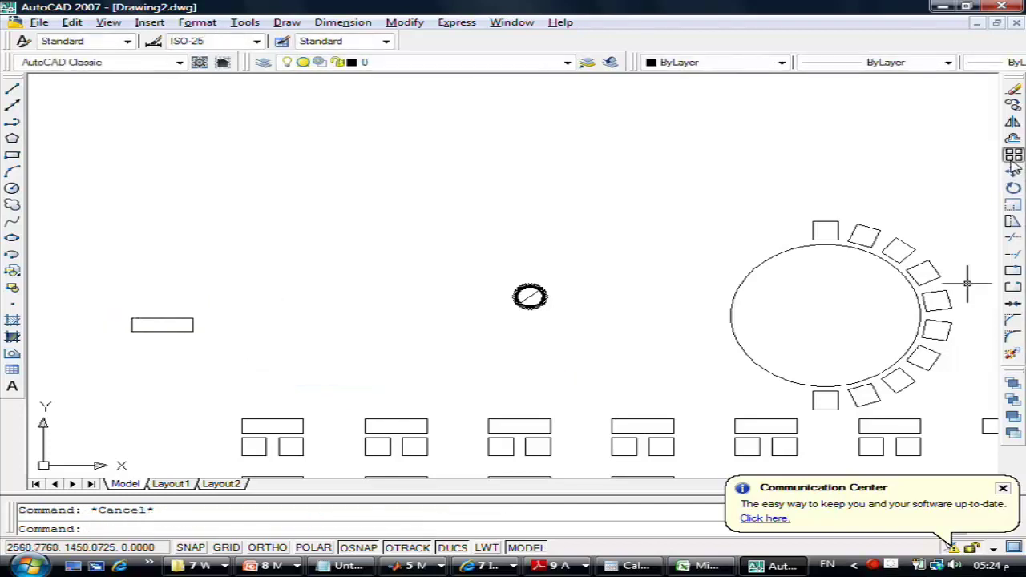
# Step: Window-select the lone small rectangle as the object to array
pyautogui.click(626, 170)
pyautogui.write('w')
pyautogui.press('Return')
pyautogui.click(115, 297)
pyautogui.click(267, 365)
pyautogui.press('Return')
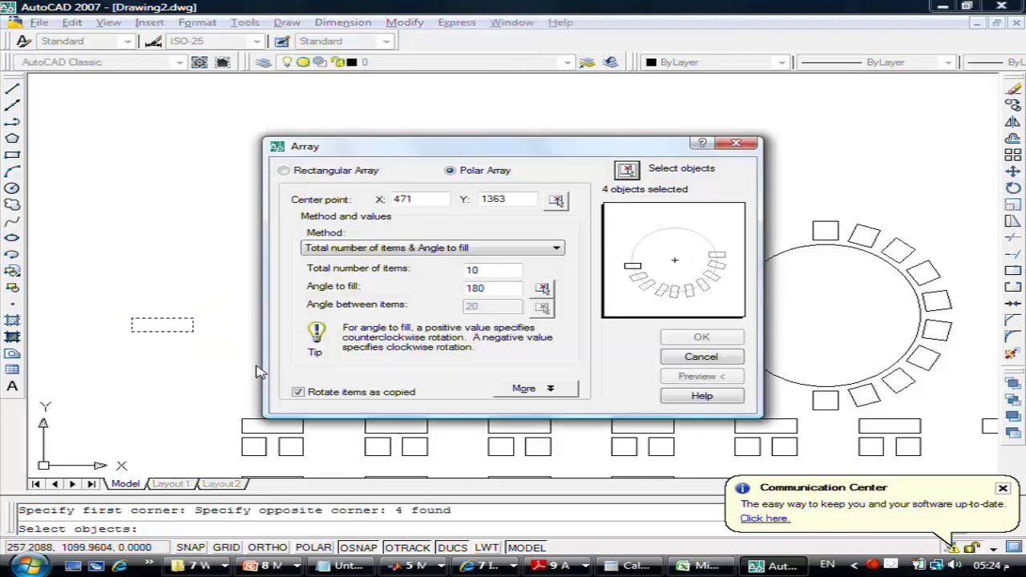
# Step: Preview a rectangular array of 3 rows by 4 columns, with row offset 200 and column offset 300
pyautogui.click(365, 172)
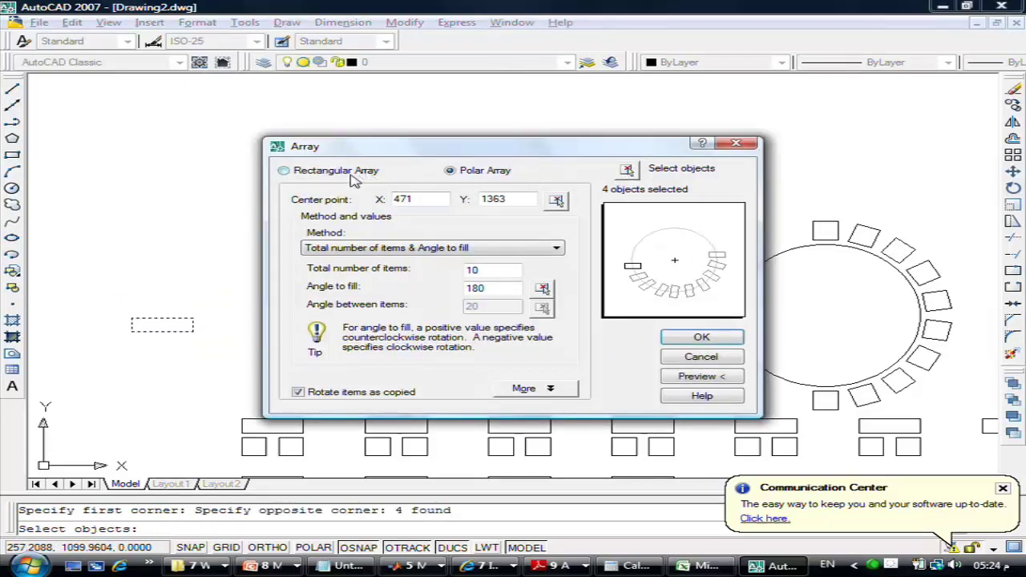
pyautogui.doubleClick(527, 201)
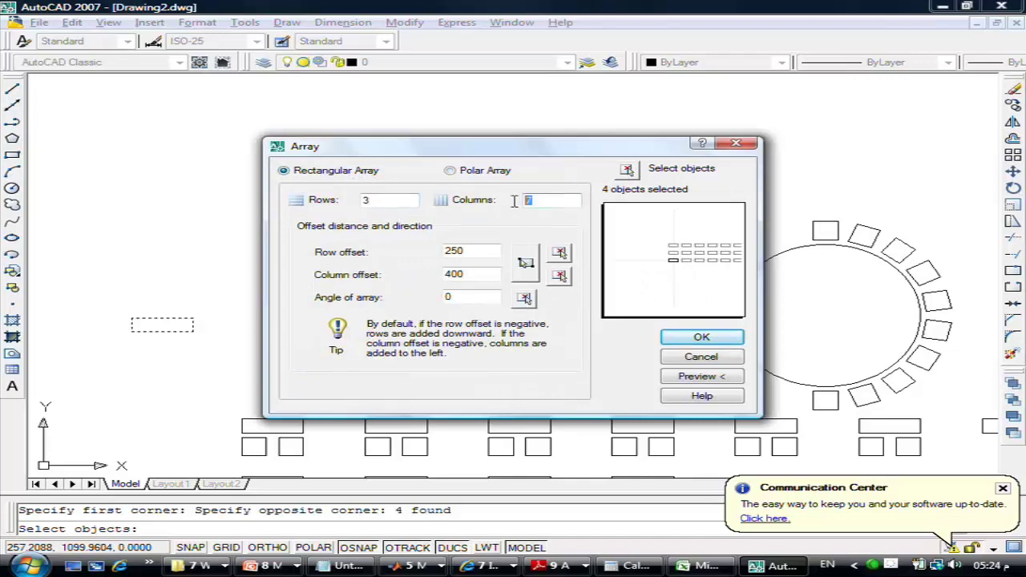
pyautogui.write('4')
pyautogui.click(464, 251)
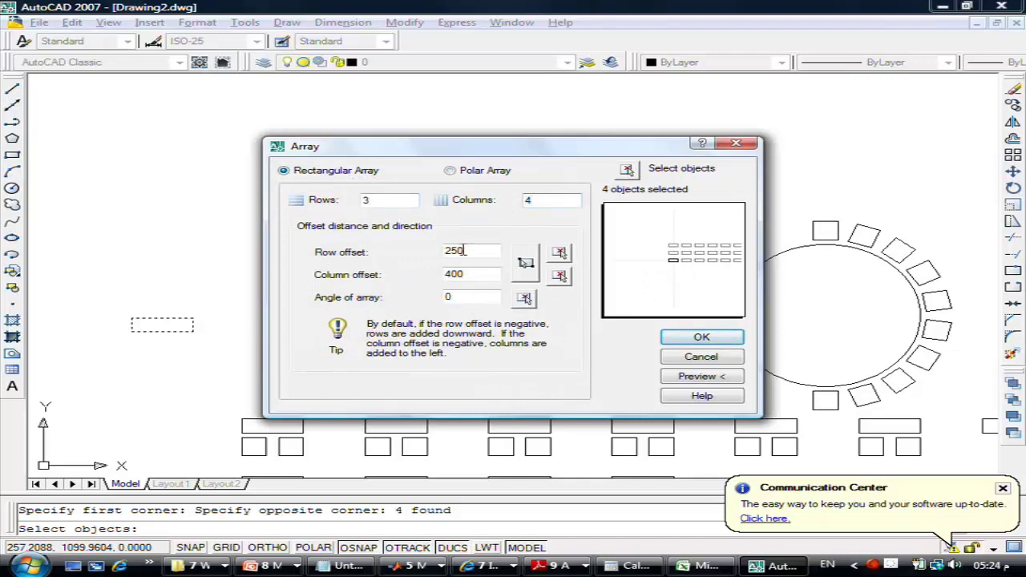
pyautogui.doubleClick(470, 252)
pyautogui.write('200')
pyautogui.doubleClick(470, 272)
pyautogui.write('300')
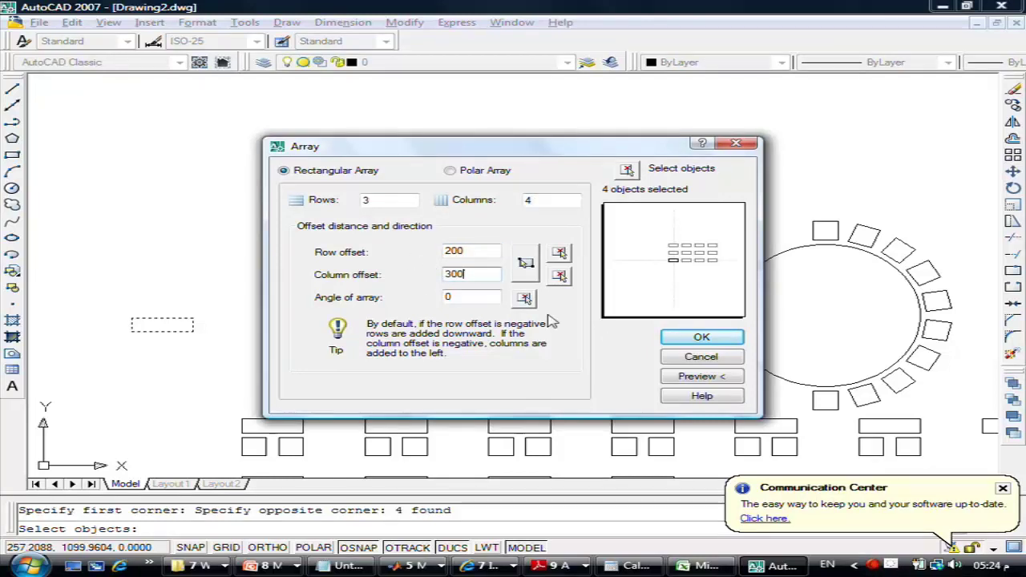
pyautogui.click(705, 377)
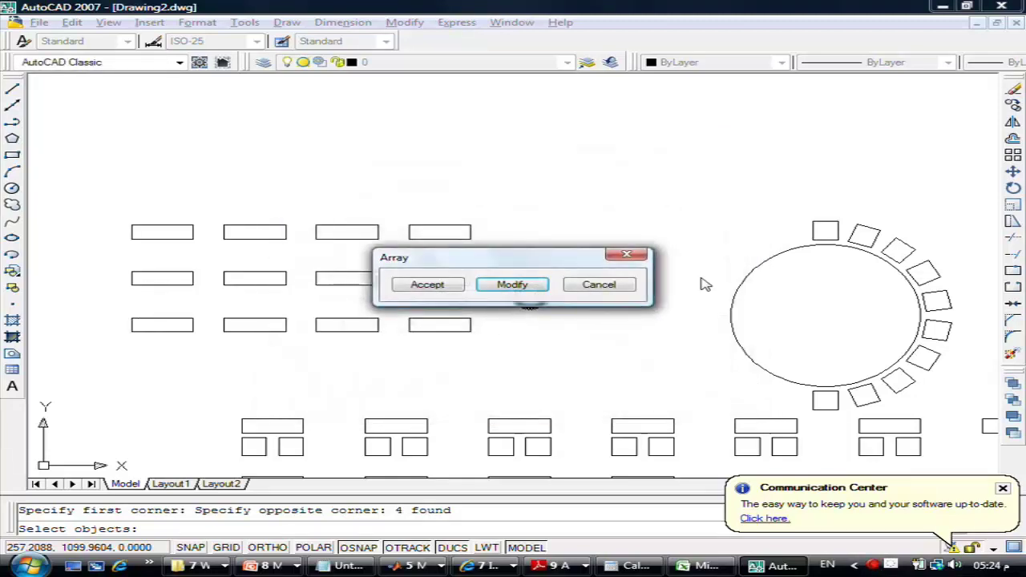
# Step: Tilt the array to a 30° angle, preview it again, and accept it
pyautogui.moveTo(533, 263)
pyautogui.mouseDown()
pyautogui.moveTo(687, 173)
pyautogui.moveTo(702, 149)
pyautogui.mouseUp()
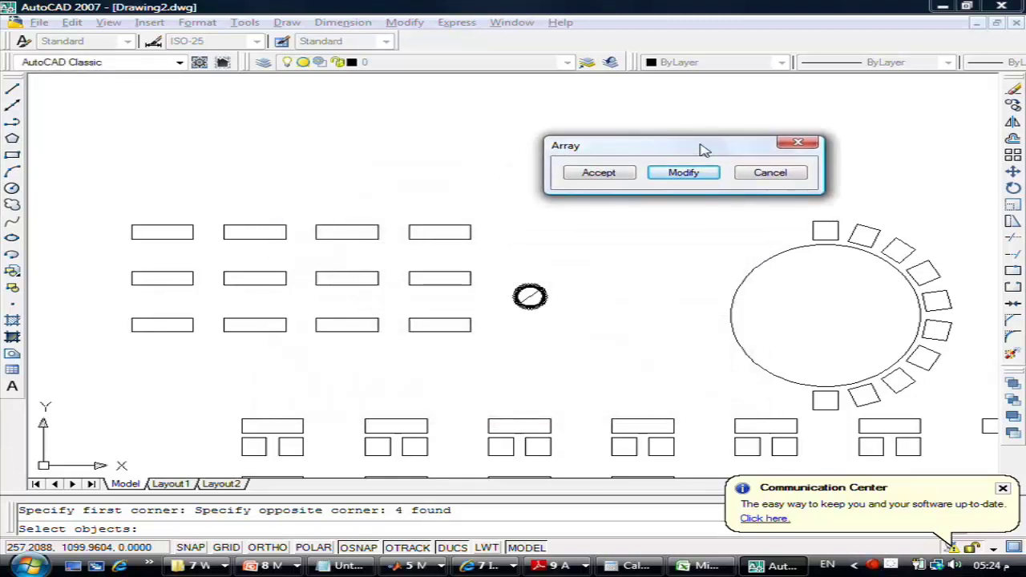
pyautogui.click(672, 175)
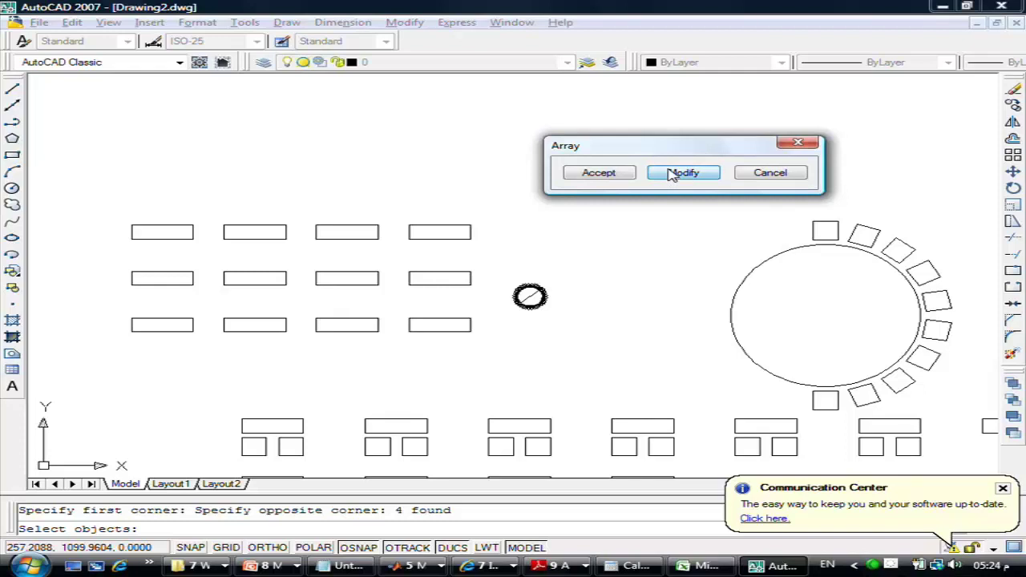
pyautogui.doubleClick(499, 300)
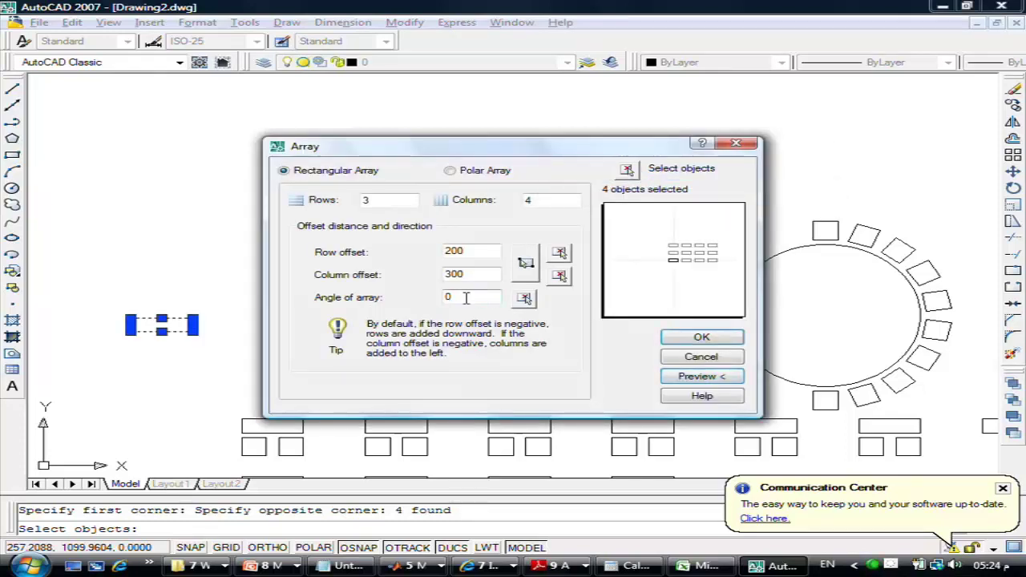
pyautogui.write('3')
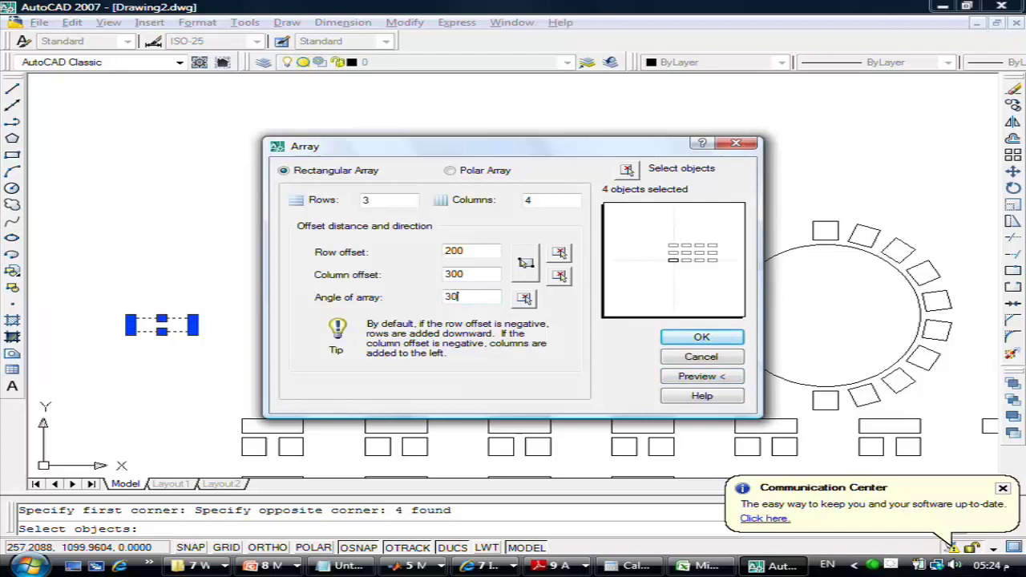
pyautogui.click(716, 380)
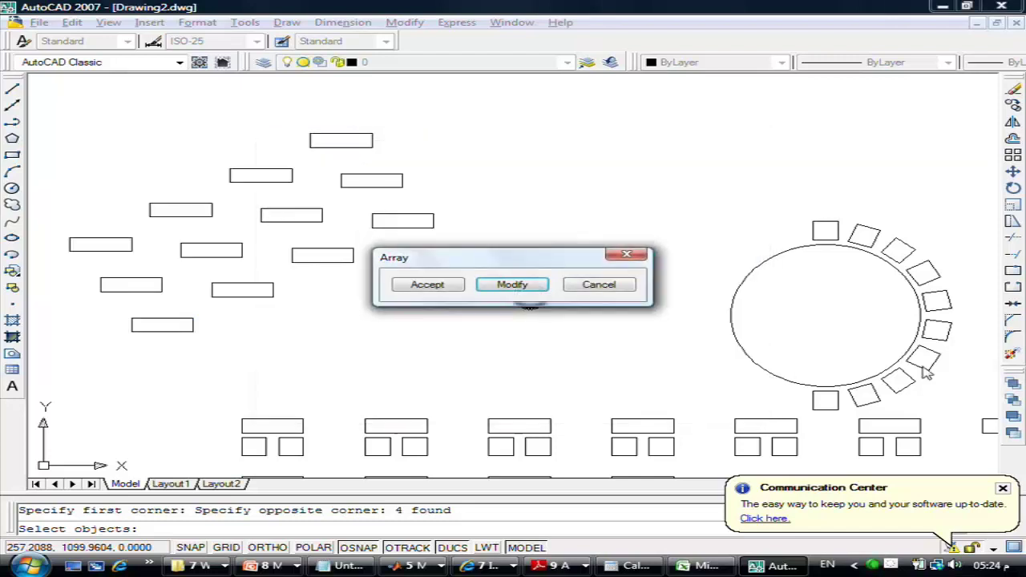
pyautogui.moveTo(518, 263); pyautogui.dragTo(808, 255)
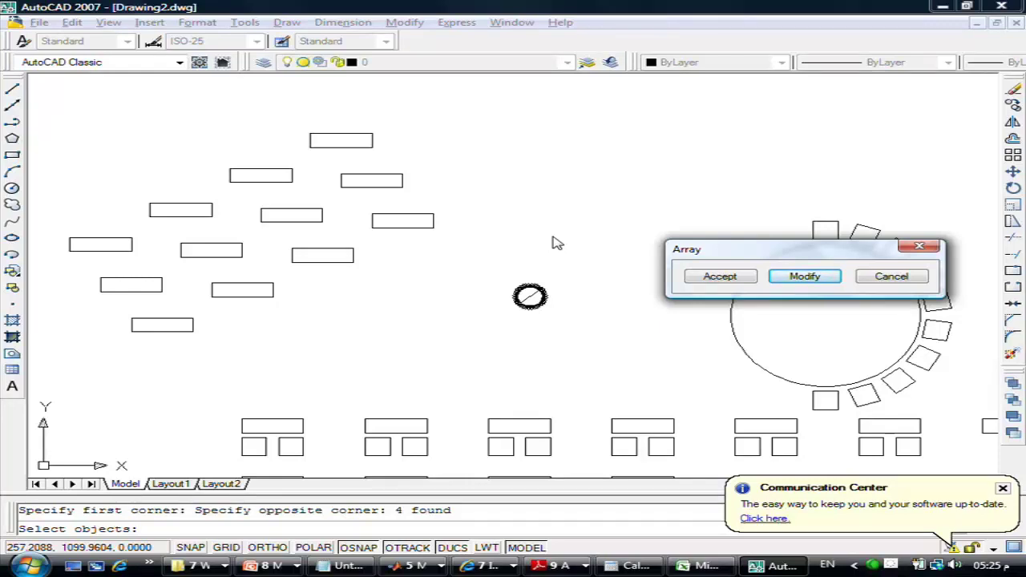
pyautogui.click(805, 276)
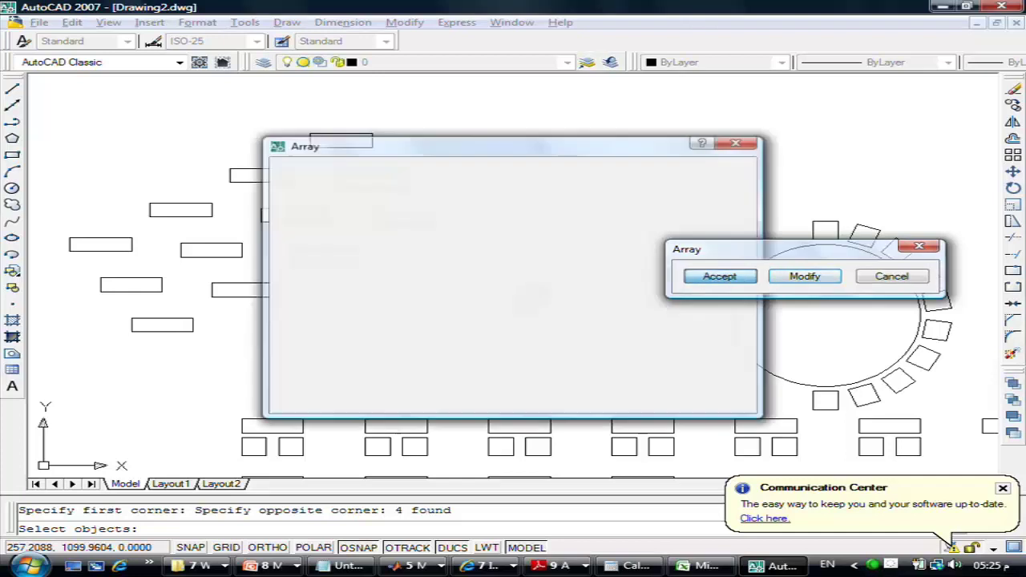
pyautogui.click(720, 276)
# Step: Zoom out to view the whole drawing, then switch to the lecture slides and advance one slide
pyautogui.scroll(-1, 463, 207)
pyautogui.moveTo(504, 307)
pyautogui.mouseDown(button='middle')
pyautogui.moveTo(470, 259)
pyautogui.moveTo(413, 269)
pyautogui.mouseUp(button='middle')
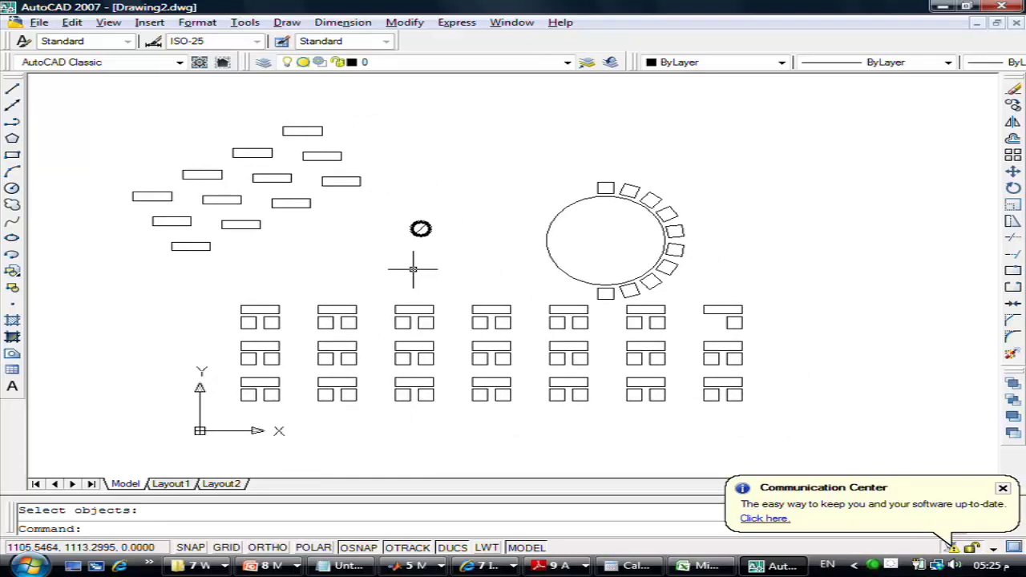
pyautogui.hotkey('alt', 'Tab')
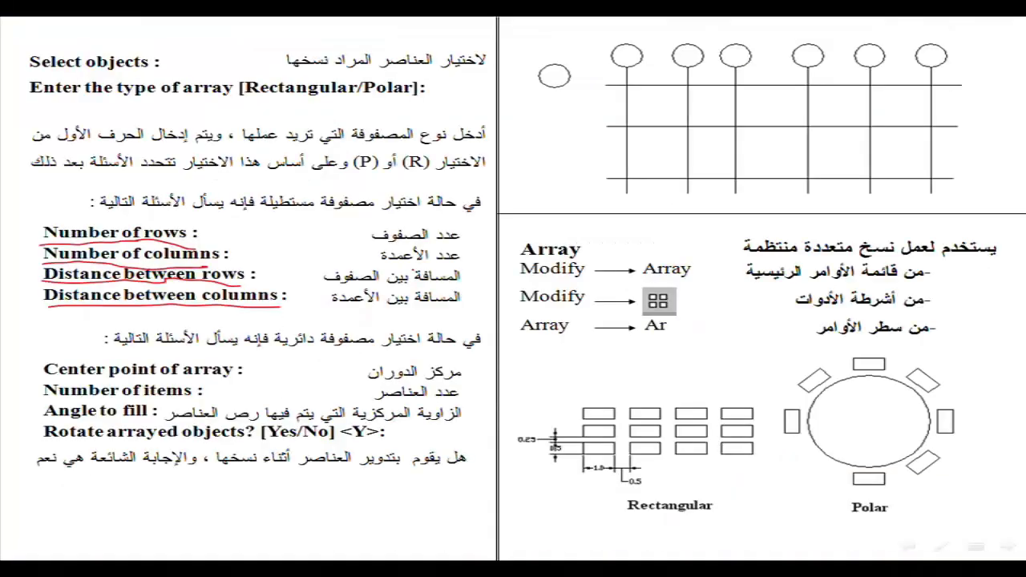
pyautogui.click(413, 273)
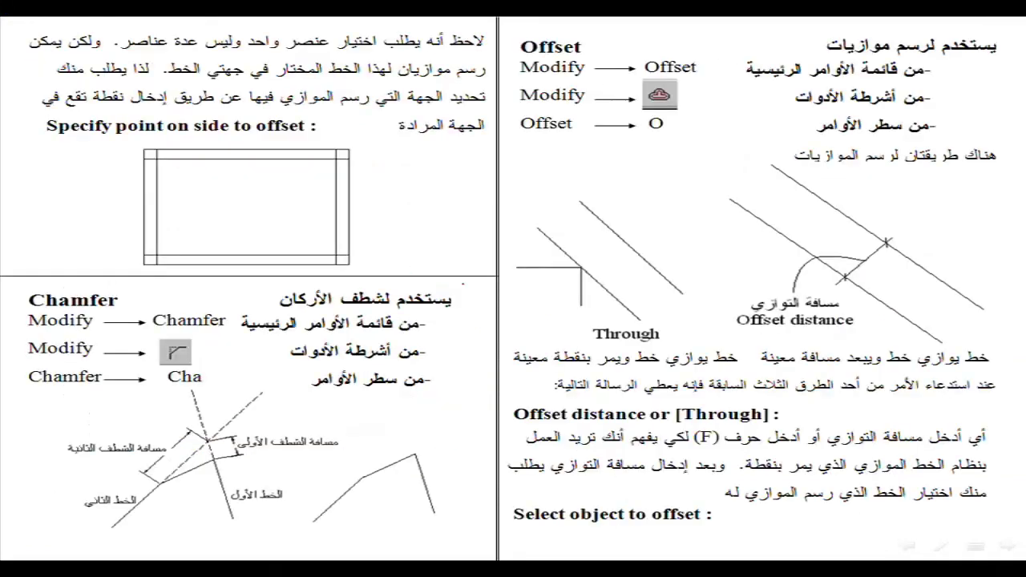